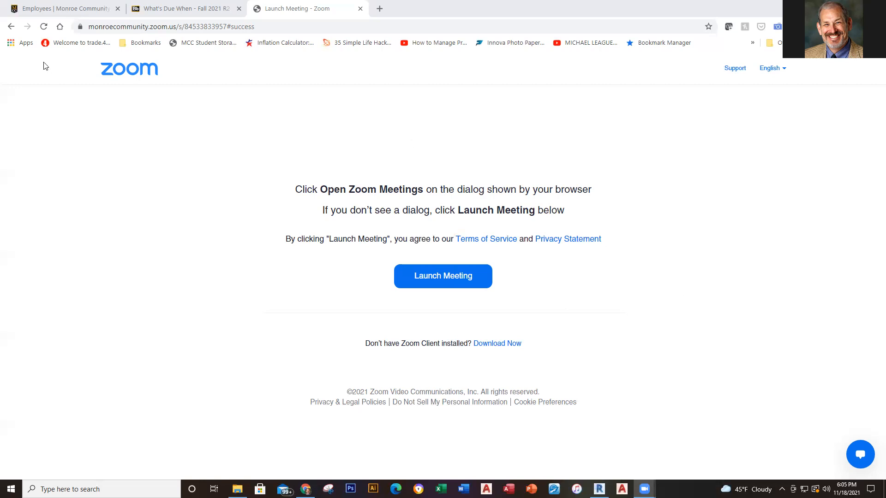
Step: Review the What's Due When schedule, highlighting the November 23 Revit Custom Garage entry
left_click(166, 10)
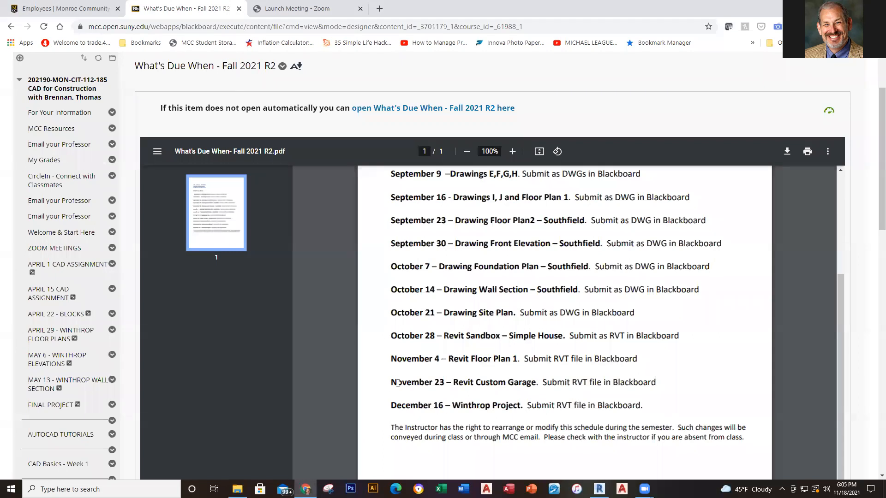
left_click_drag(391, 382, 623, 391)
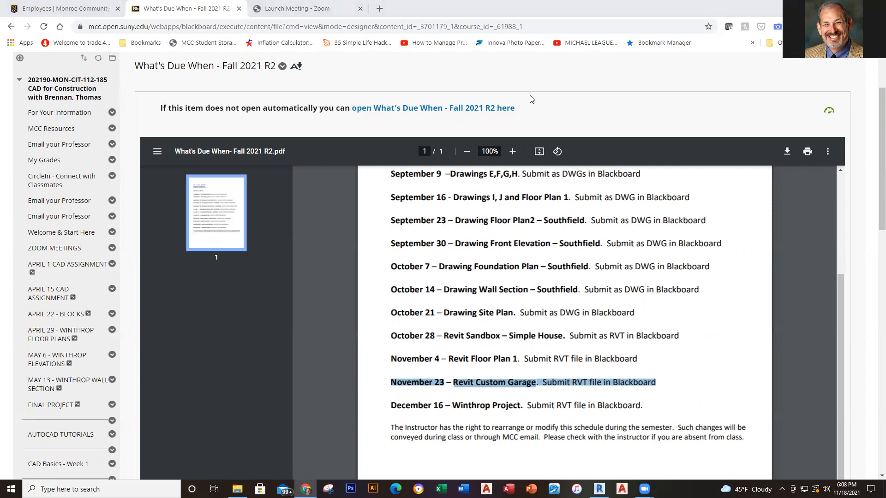
left_click(330, 250)
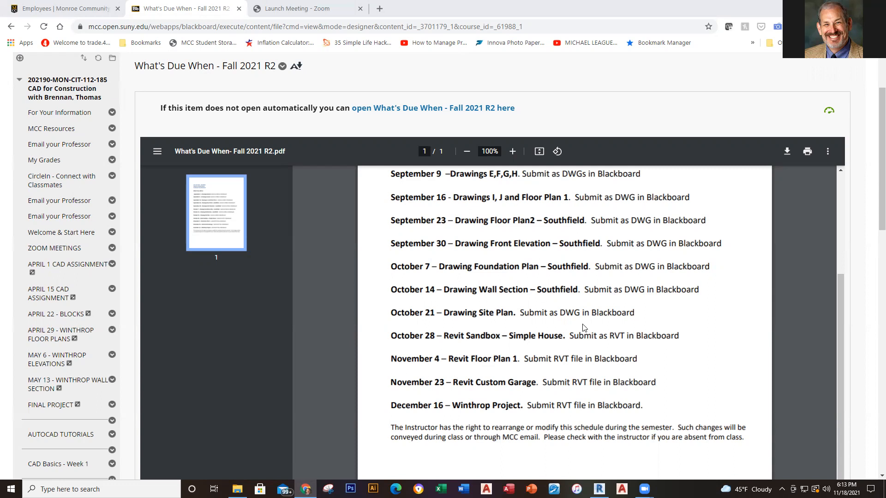
scroll(584, 328, "up", 3)
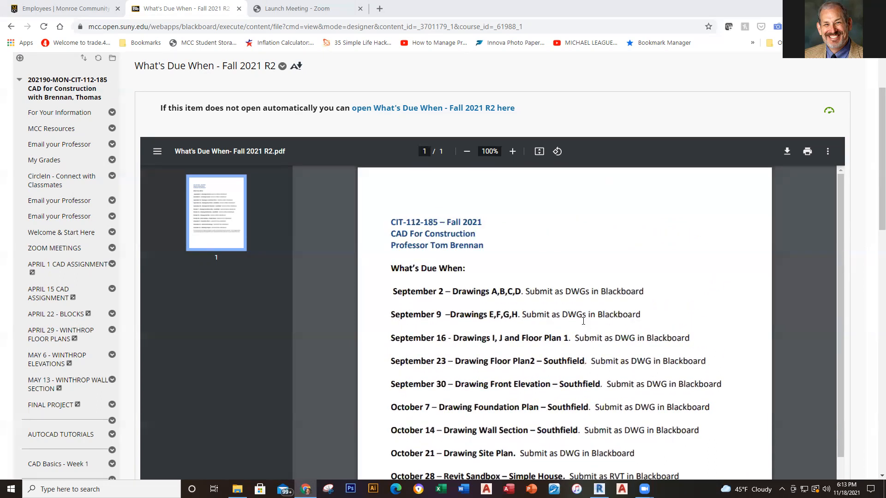
scroll(583, 321, "down", 1)
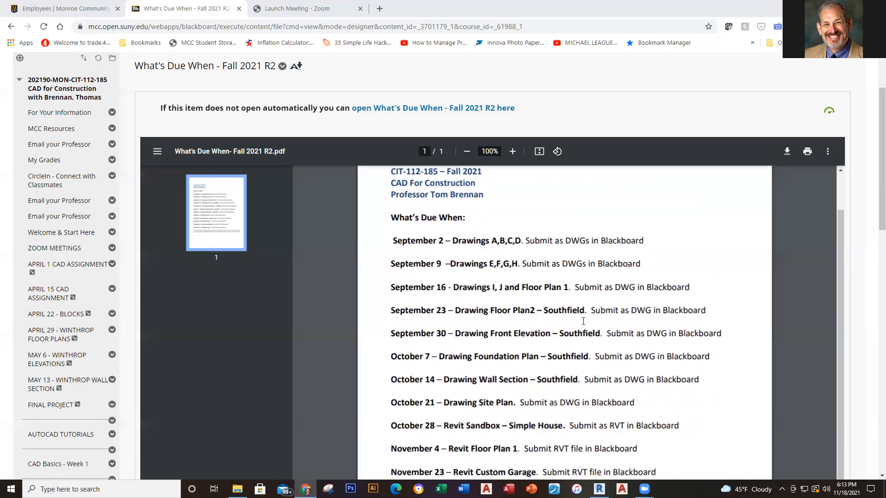
scroll(570, 316, "down", 2)
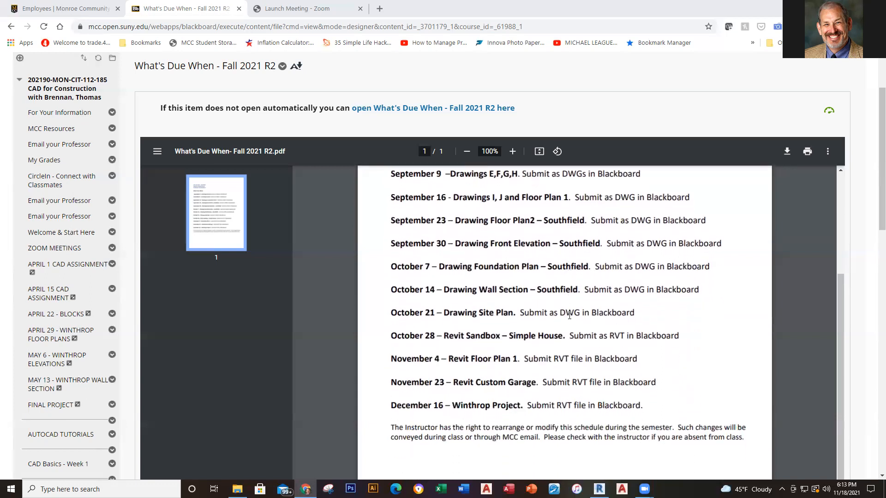
left_click_drag(387, 384, 659, 379)
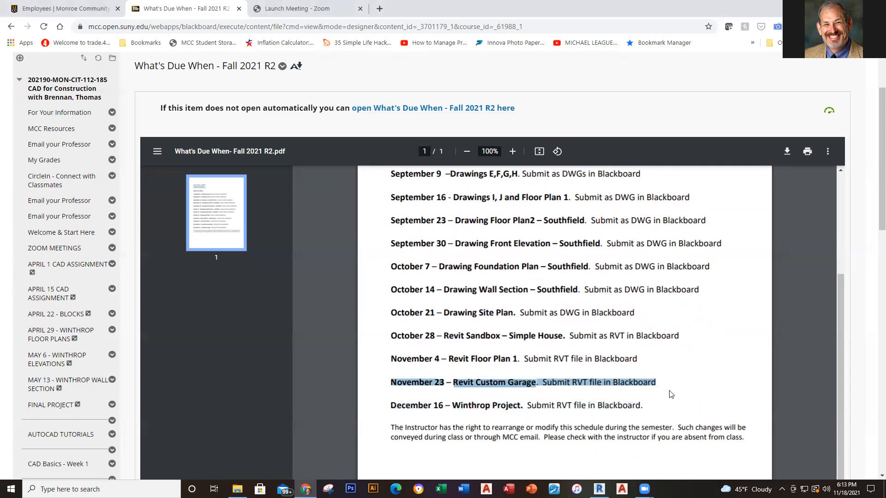
left_click(671, 395)
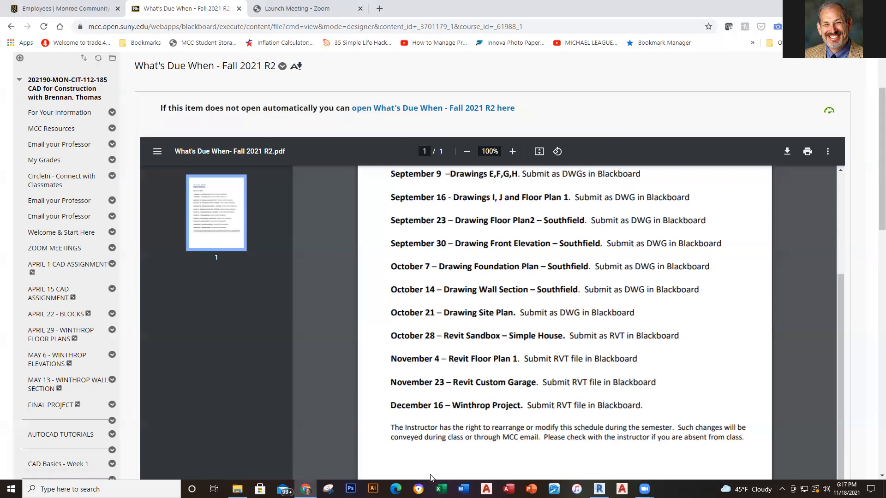
Step: Open the course's Custom Garage Plans - Weeks 11 & 12 content page
left_click(83, 9)
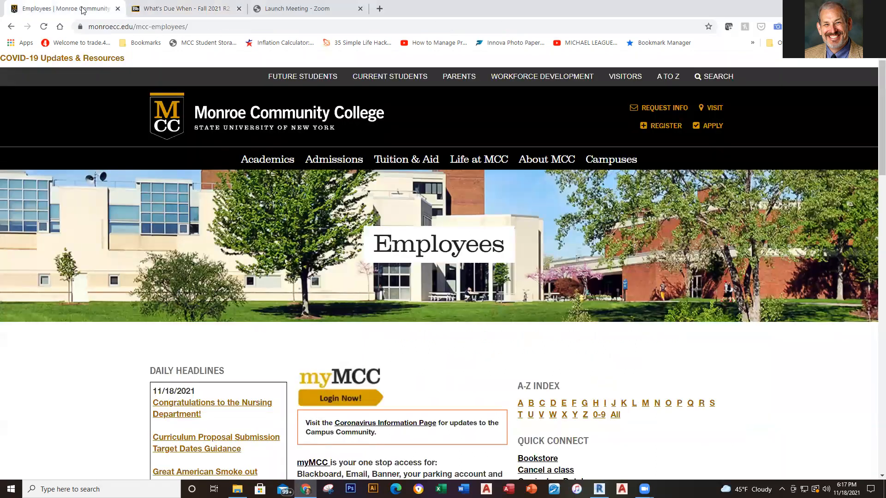
left_click(192, 12)
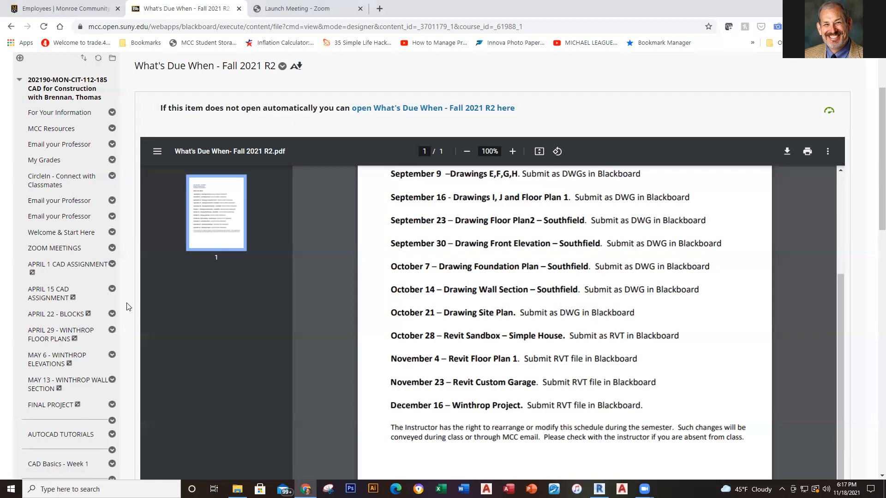
scroll(128, 307, "down", 5)
scroll(128, 307, "down", 8)
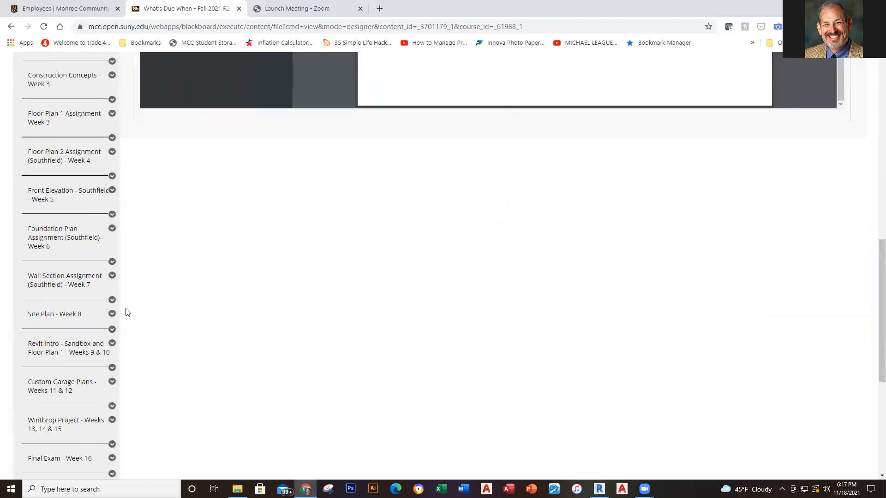
left_click(46, 291)
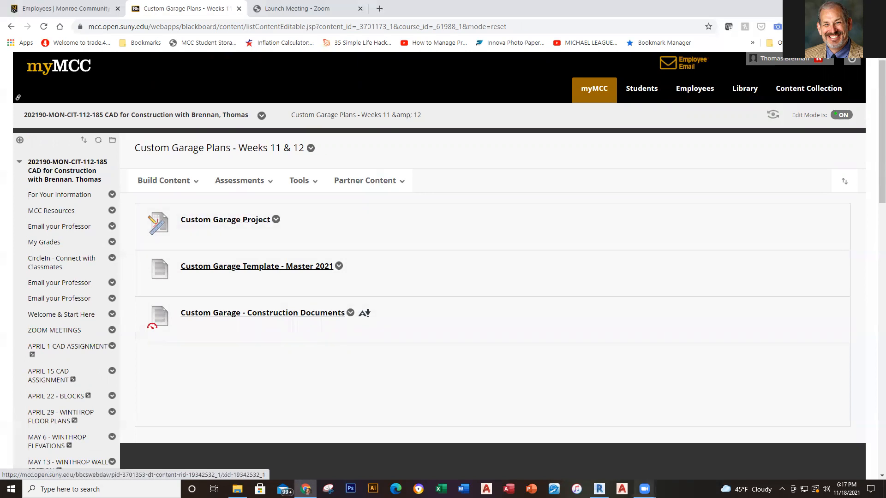
Step: Switch to Revit and examine the wall layers at the Level 1 garage corner beside the double door
left_click(599, 489)
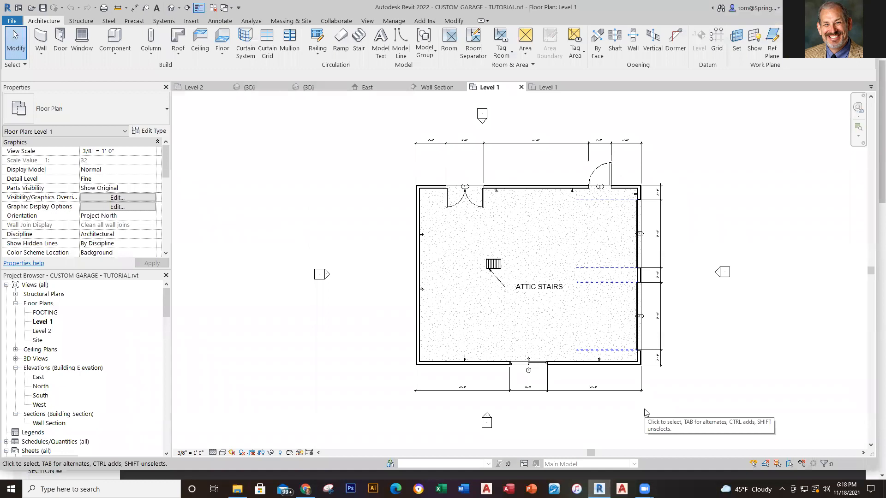
middle_click_drag(712, 390, 661, 388)
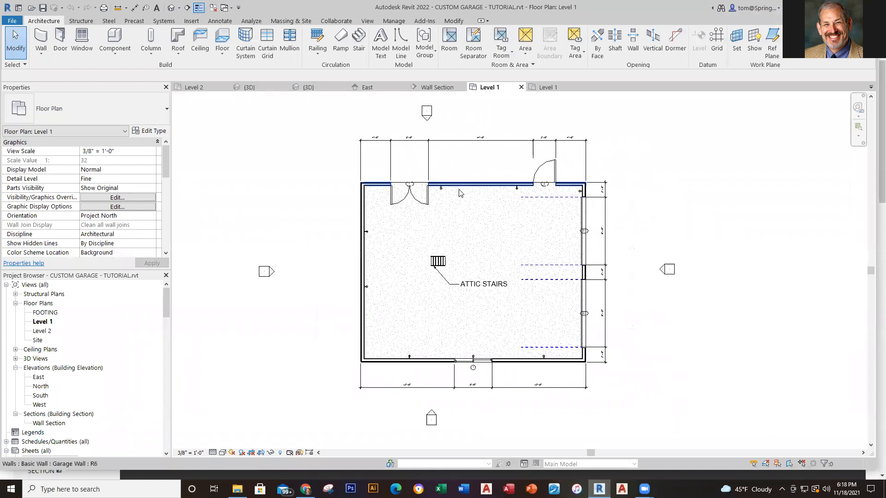
scroll(461, 194, "up", 1)
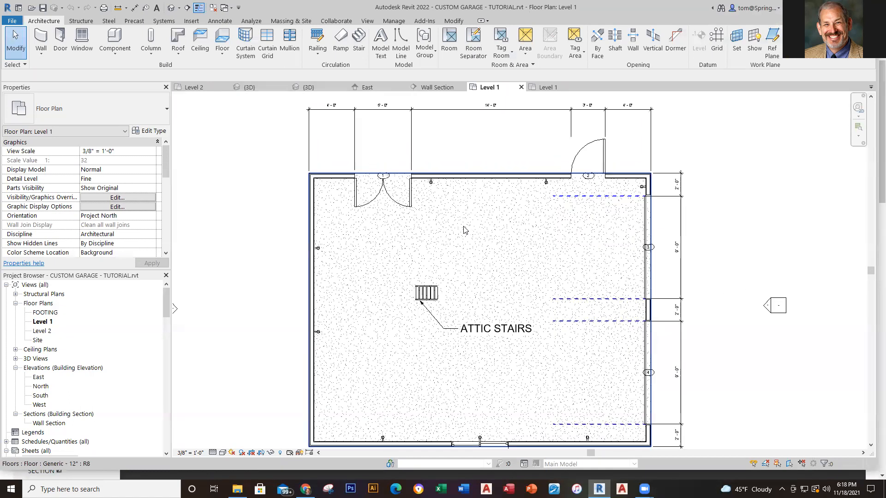
scroll(342, 194, "up", 3)
scroll(324, 203, "up", 3)
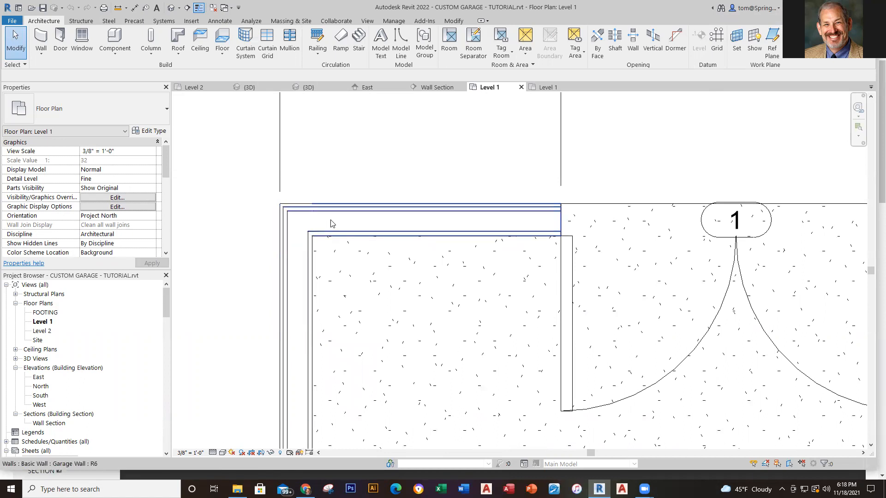
scroll(334, 209, "up", 2)
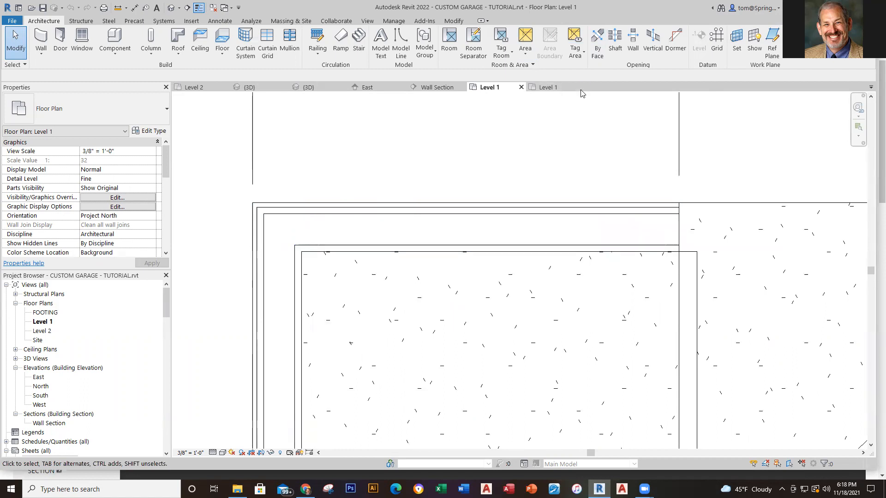
Step: Toggle the Thin Lines display off and on to compare the wall line weights at the corner
left_click(285, 129)
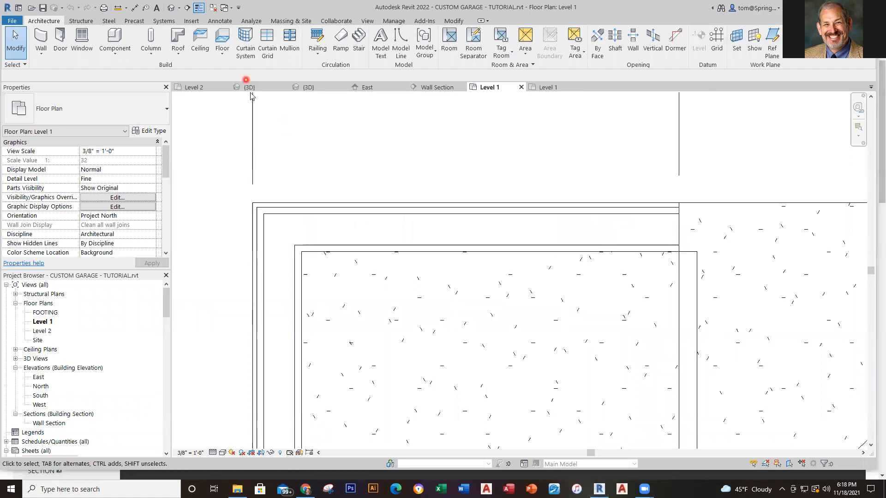
right_click(202, 9)
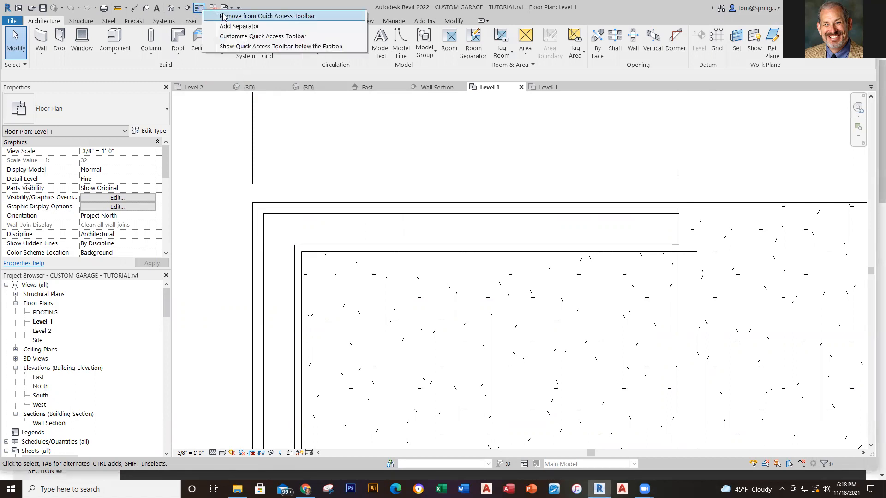
left_click(200, 10)
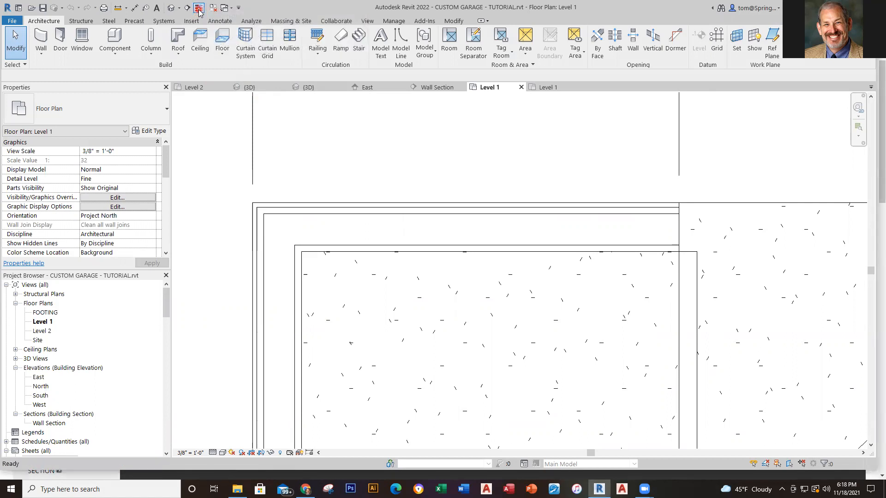
left_click(200, 10)
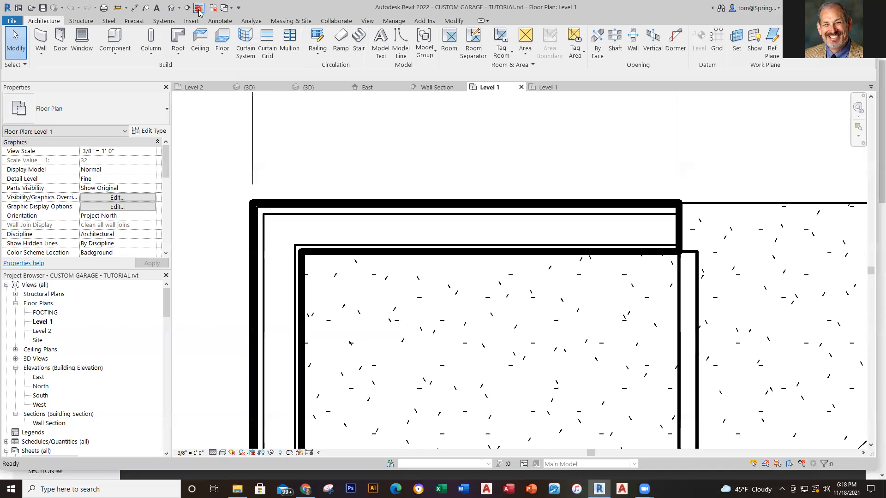
left_click(199, 10)
left_click(199, 10)
left_click(199, 10)
left_click(199, 10)
left_click(199, 10)
Step: Examine the Level 1 floor plan's dimensions, doors, dashed overhead-door lines, outlets and attic stairs
scroll(477, 215, "down", 1)
middle_click_drag(476, 216, 369, 286)
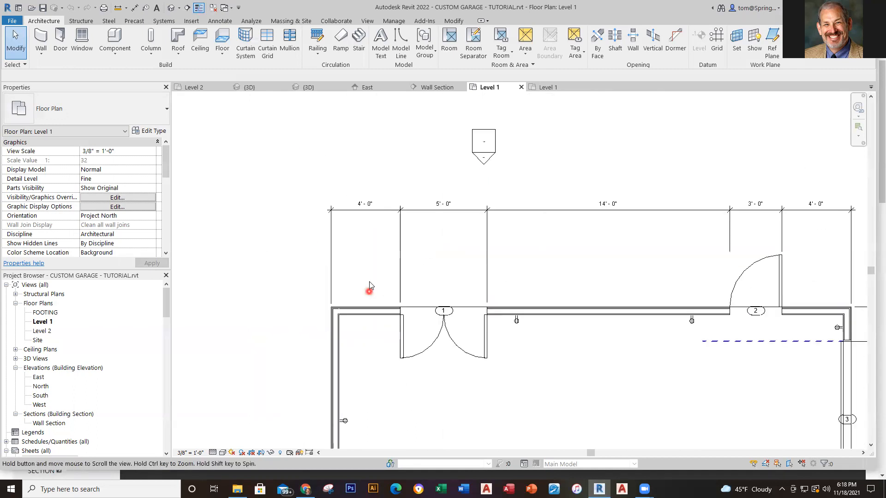
scroll(390, 179, "up", 4)
scroll(543, 313, "down", 3)
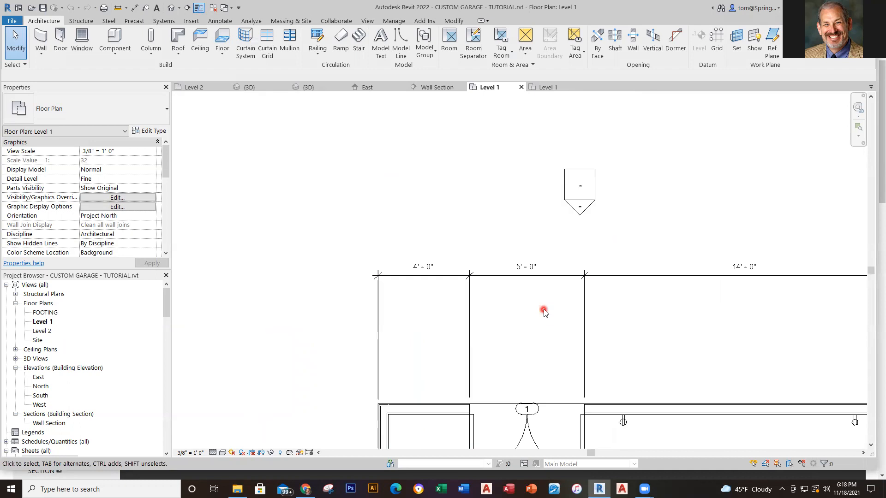
scroll(544, 313, "down", 2)
middle_click_drag(630, 340, 535, 257)
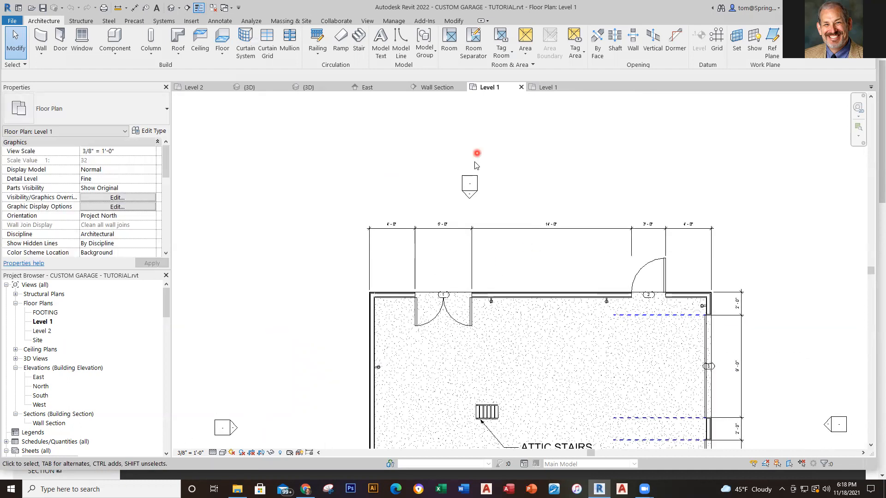
scroll(558, 303, "down", 1)
middle_click_drag(557, 303, 455, 198)
scroll(544, 203, "up", 4)
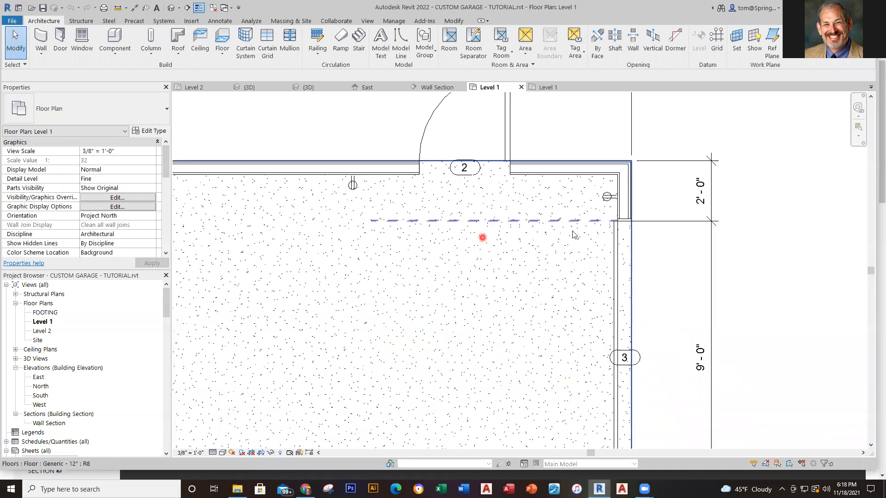
scroll(607, 203, "up", 3)
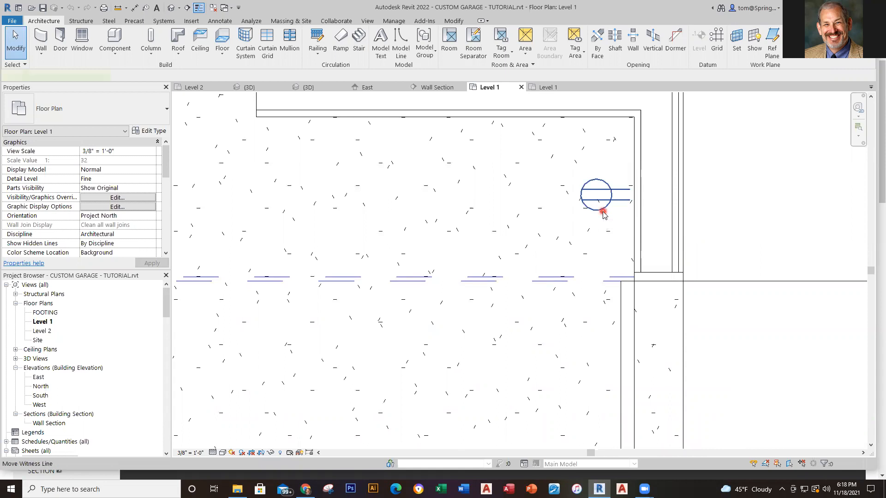
left_click(603, 211)
key("Escape")
scroll(461, 219, "down", 5)
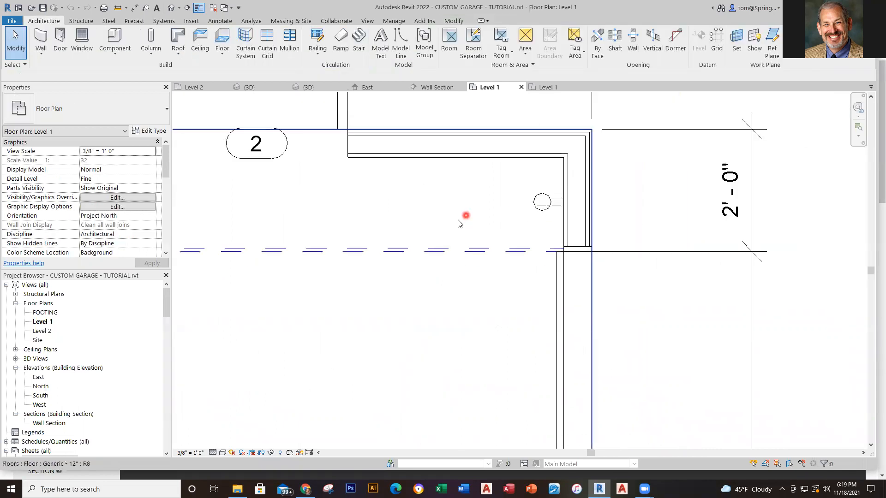
scroll(382, 267, "up", 1)
middle_click_drag(387, 268, 576, 241)
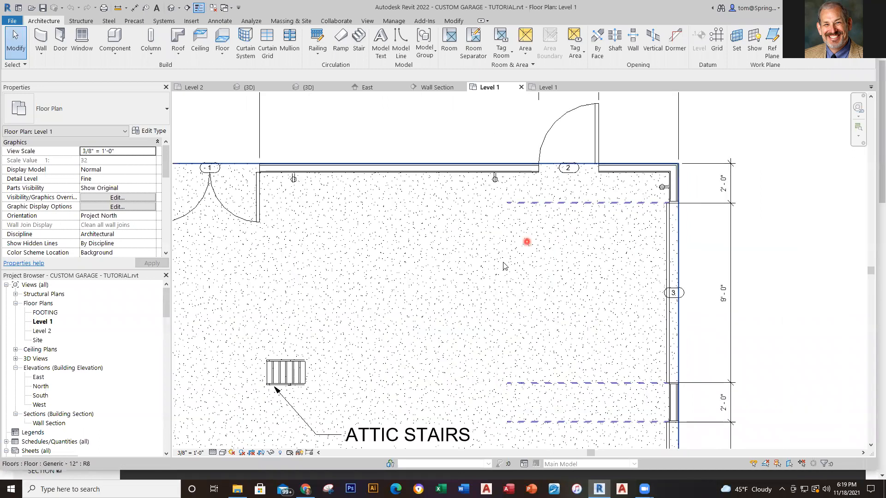
scroll(501, 261, "down", 4)
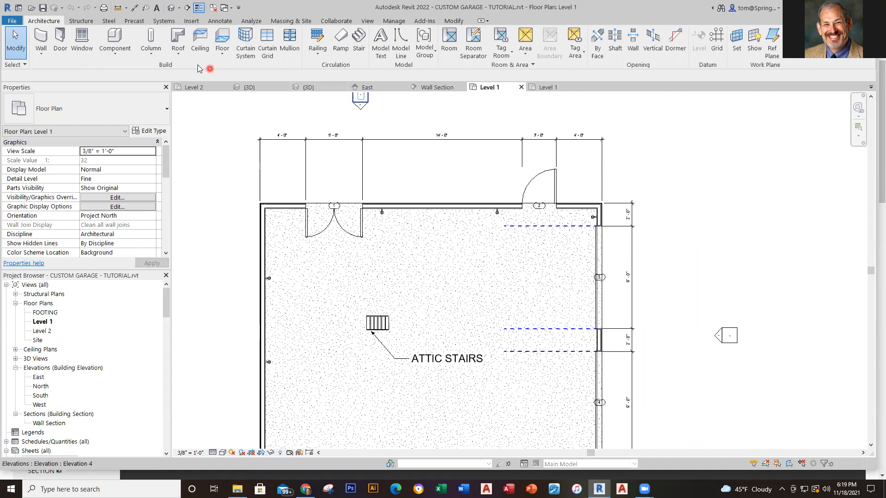
Step: Open the default 3D view of the garage and turn on its Section Box
left_click(171, 7)
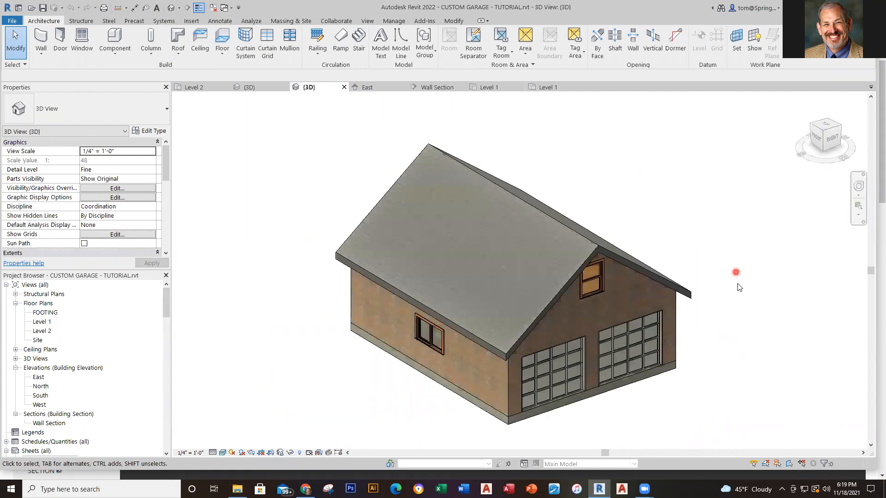
scroll(738, 286, "up", 3)
scroll(710, 249, "down", 3)
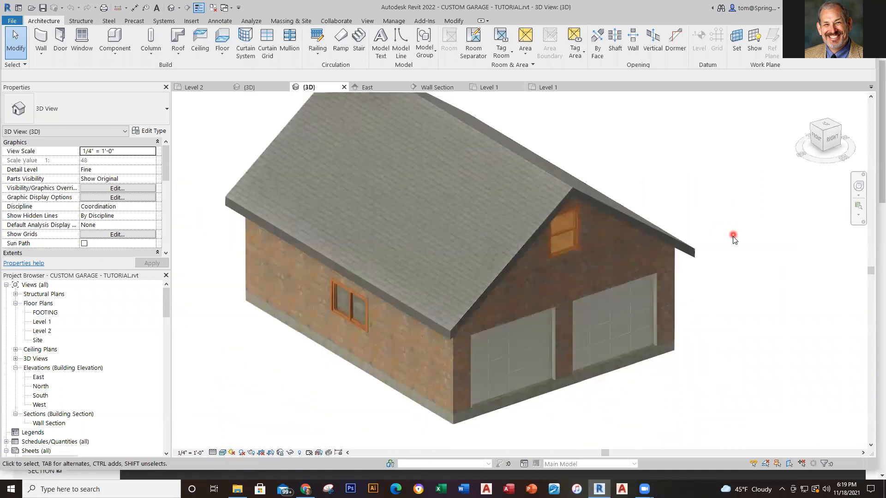
left_click(165, 156)
left_click_drag(165, 159, 165, 190)
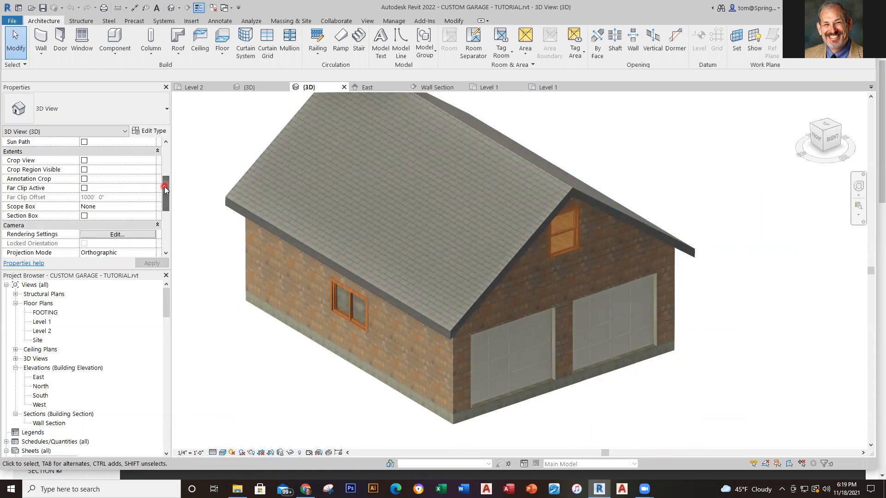
left_click(84, 216)
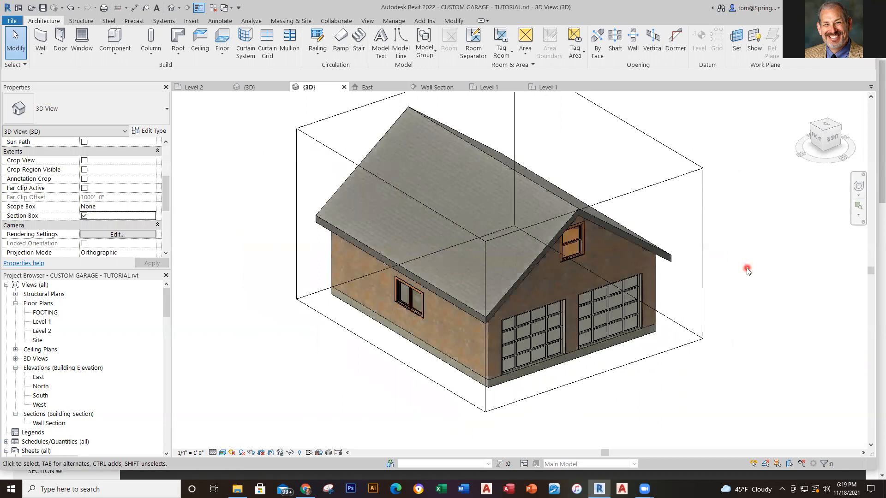
Step: Pull the section box face on the window side inward to cut the garage open and expose its interior
left_click(702, 256)
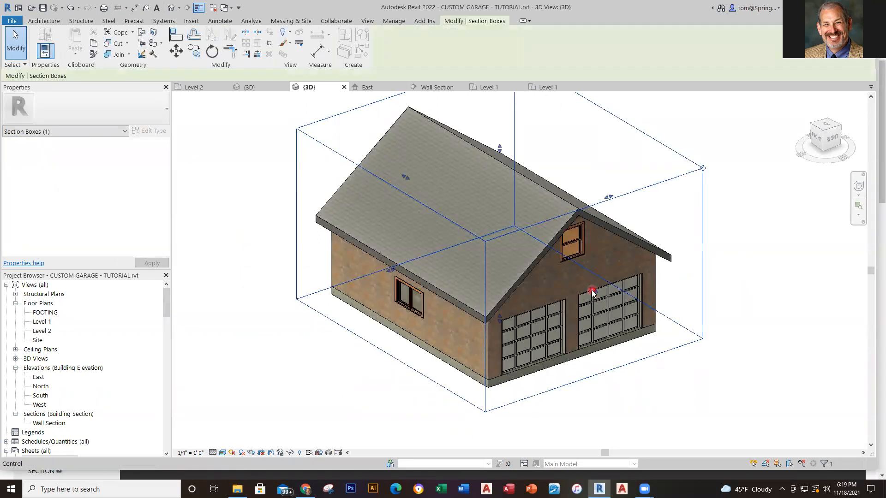
left_click_drag(392, 269, 445, 253)
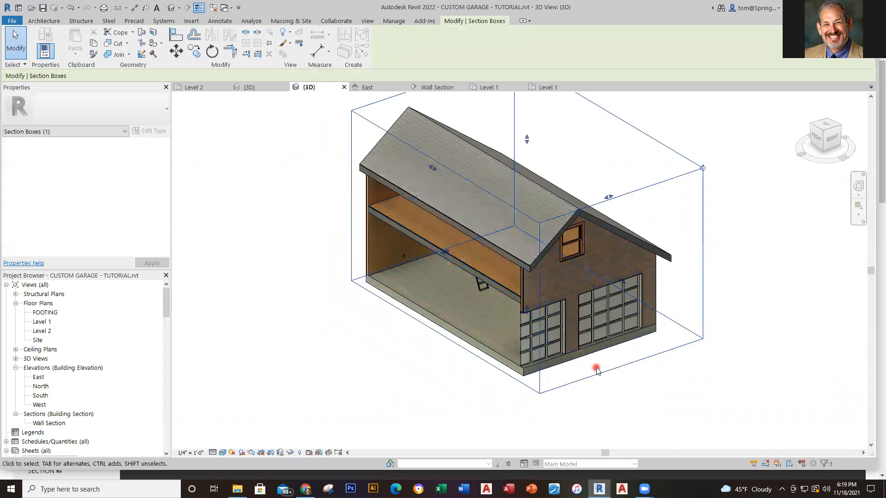
Step: Inspect a duplex outlet on the interior wall in the cut-open 3D view, checking its family and elevation from the level
scroll(596, 370, "up", 2)
middle_click_drag(595, 394, 661, 322, "shift")
scroll(303, 265, "up", 6)
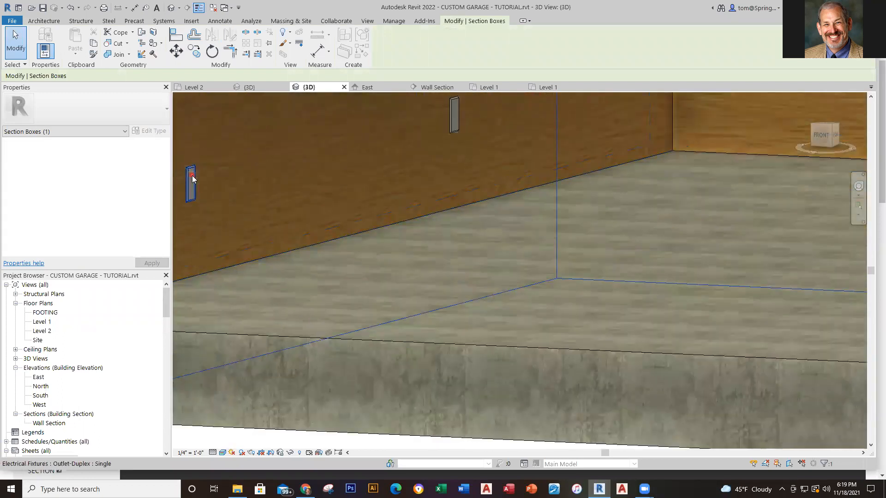
left_click(192, 175)
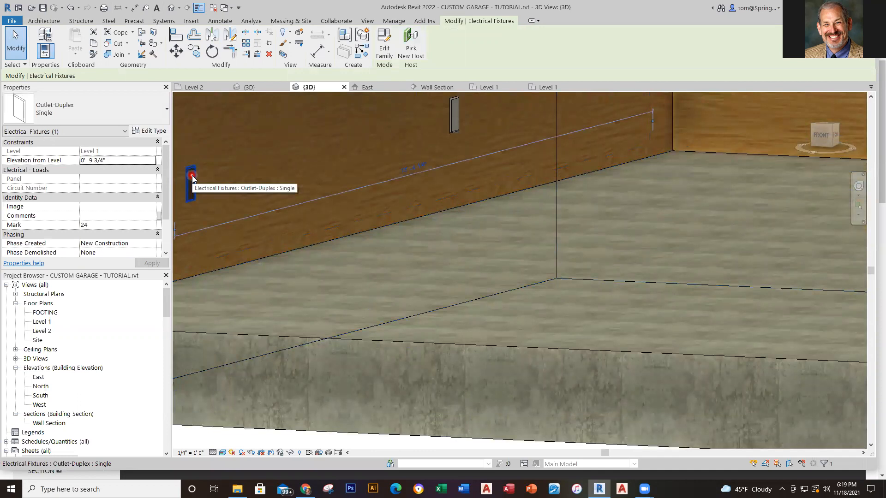
key("Escape")
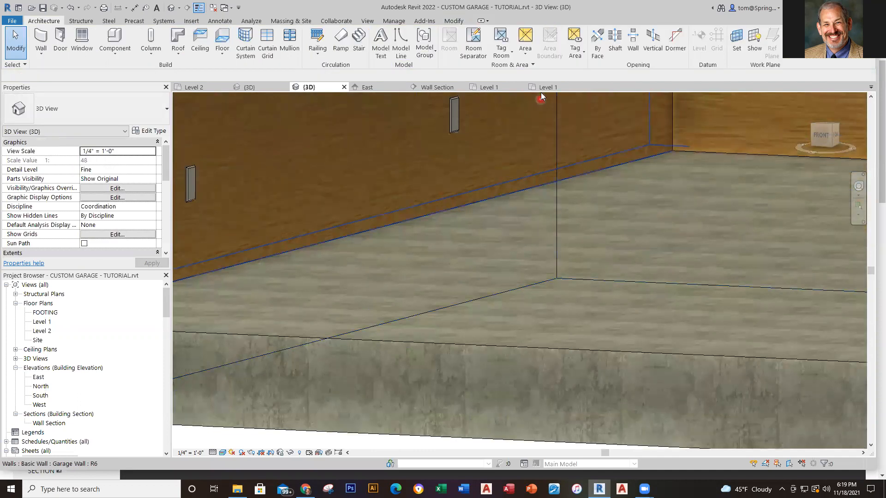
Step: Switch to the tutorial project's Level 1 floor plan and examine an outlet symbol against the wall up close
left_click(541, 87)
left_click(502, 88)
scroll(494, 220, "up", 5)
scroll(497, 224, "up", 3)
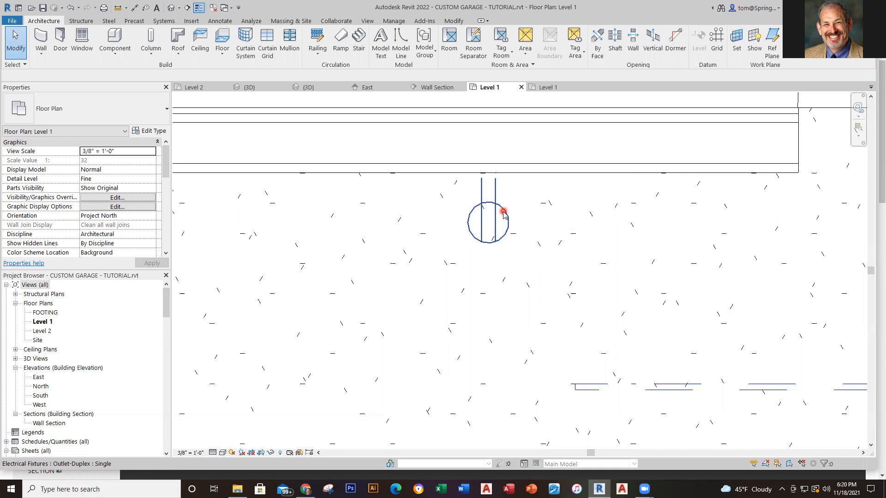
scroll(503, 215, "down", 6)
scroll(532, 235, "down", 2)
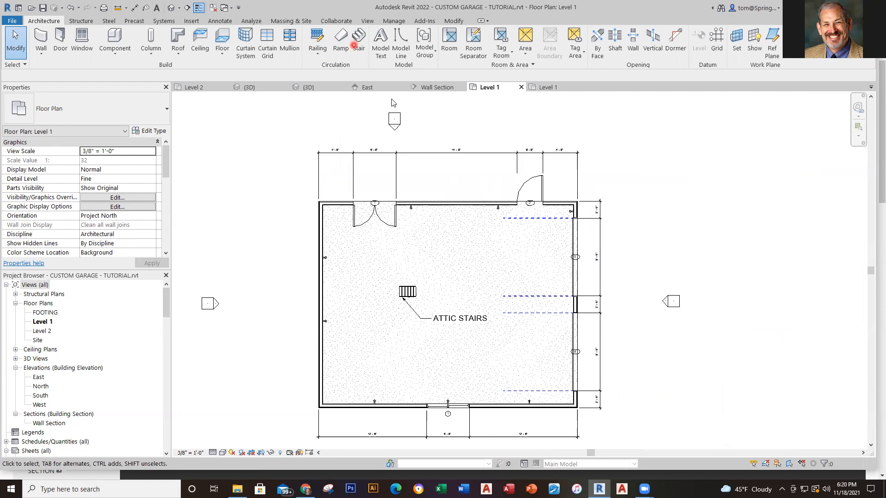
Step: Place an Outlet-Duplex Single electrical fixture on the west wall, between its two existing outlets
left_click(159, 22)
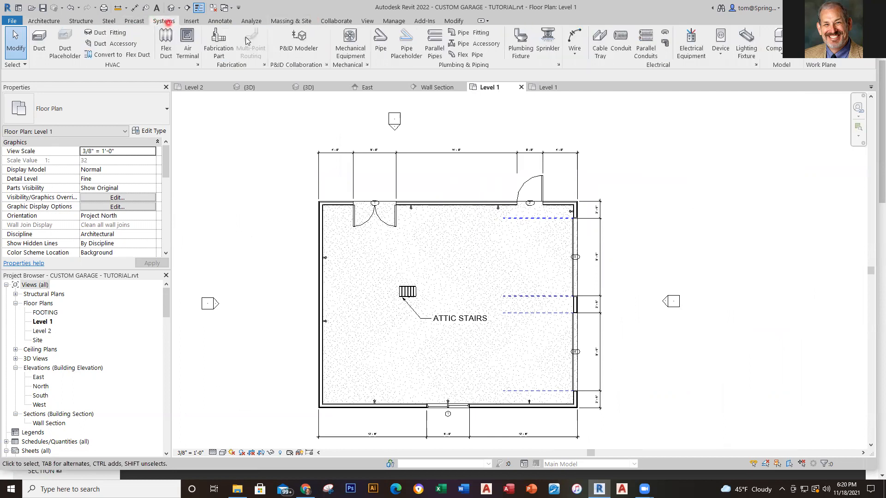
left_click(721, 56)
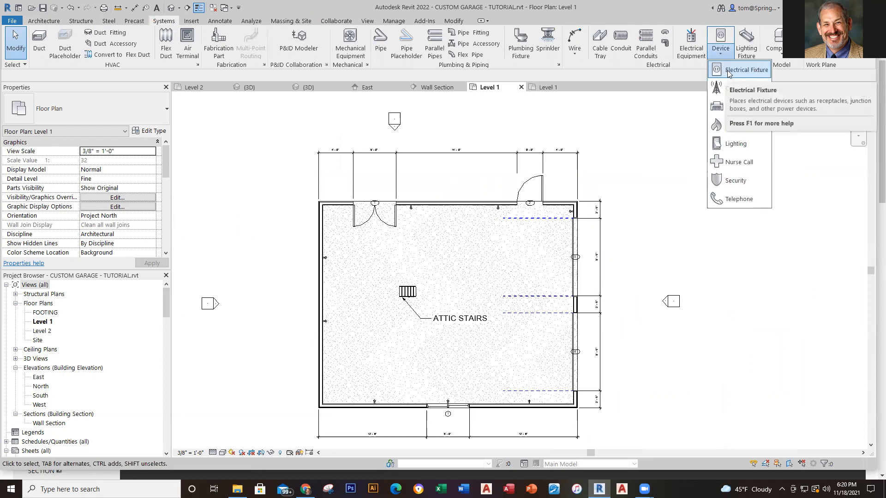
left_click(729, 74)
left_click(165, 117)
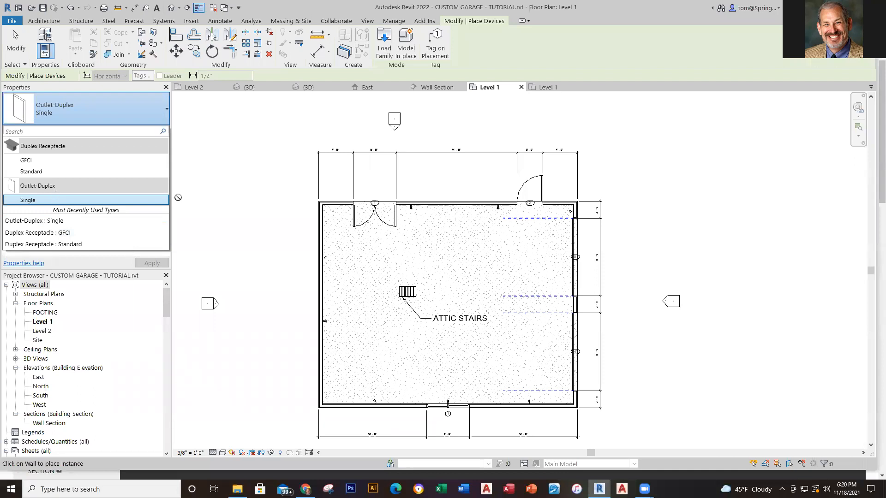
scroll(336, 297, "up", 3)
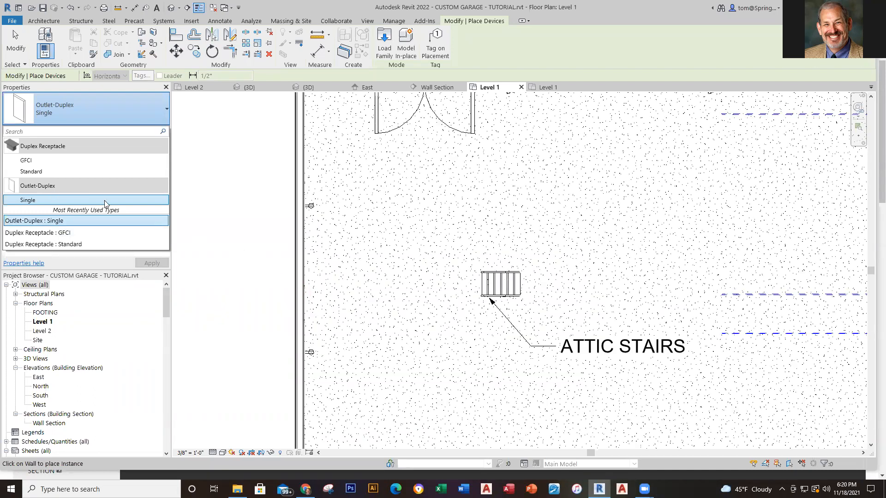
left_click(58, 201)
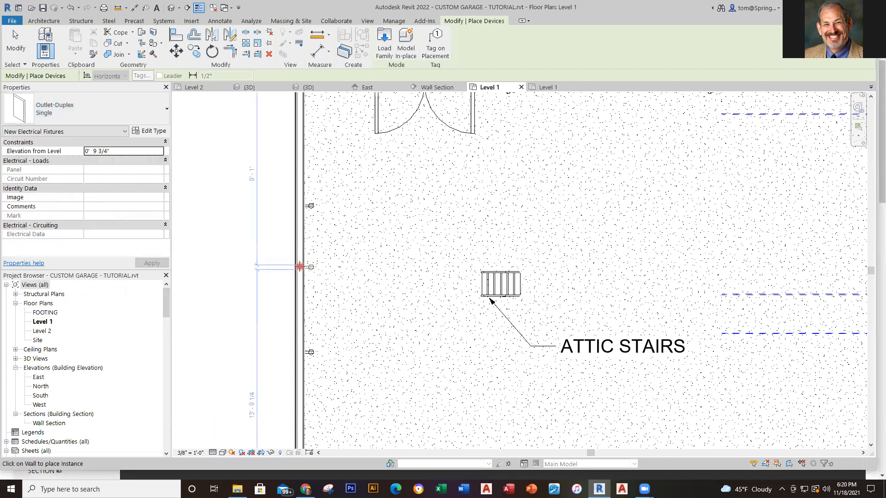
left_click(308, 268)
Step: Place another Outlet-Duplex Single on the south wall, west of its existing outlets, and undo both trial placements
scroll(348, 410, "down", 1)
middle_click_drag(368, 386, 359, 238)
scroll(392, 379, "up", 3)
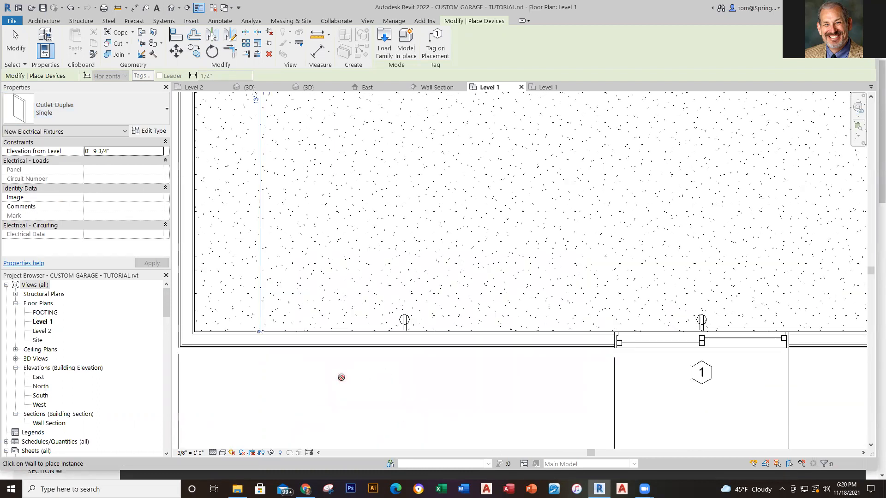
left_click(327, 336)
key("Escape")
key("Escape")
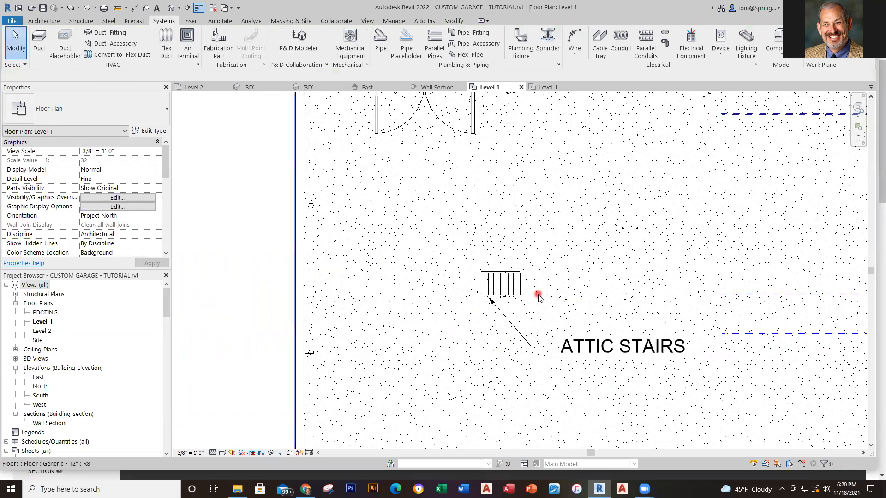
Step: Examine the Level 1 plan's north dimension string and the attic stairs symbol with its note
scroll(521, 277, "down", 3)
middle_click_drag(517, 265, 440, 259)
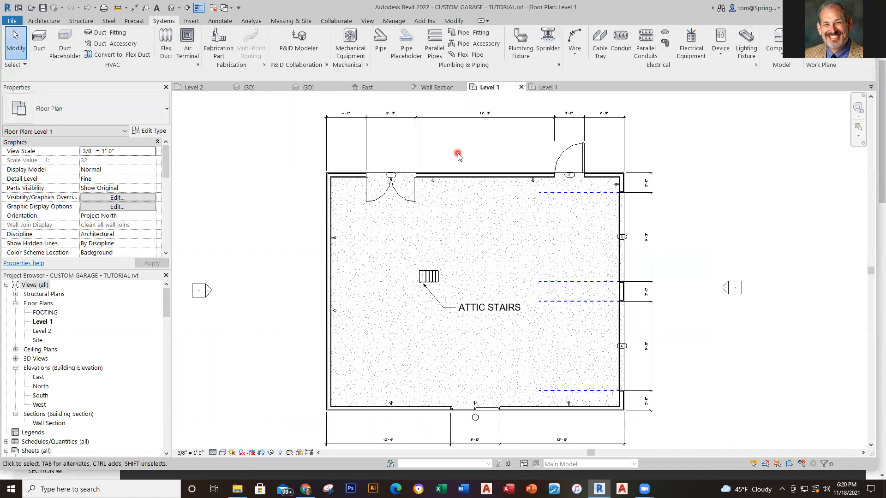
scroll(433, 128, "up", 3)
middle_click_drag(434, 128, 439, 272)
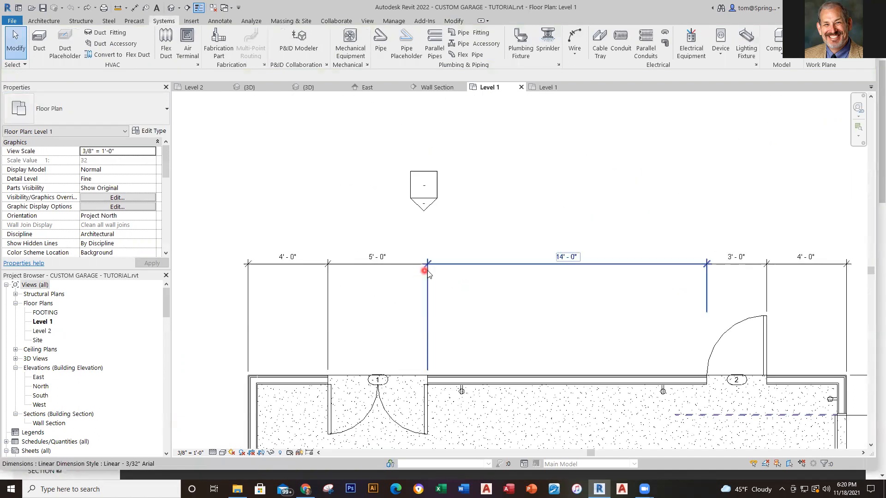
scroll(506, 300, "down", 4)
middle_click_drag(508, 300, 484, 226)
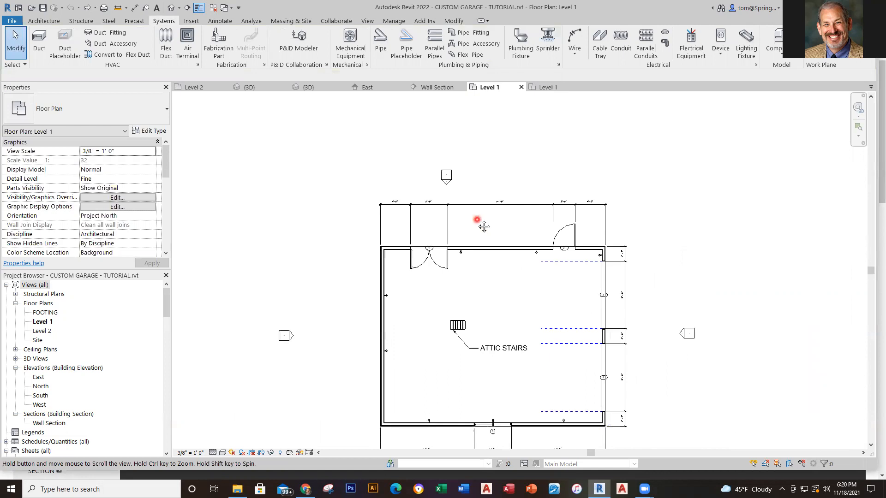
scroll(457, 329, "up", 5)
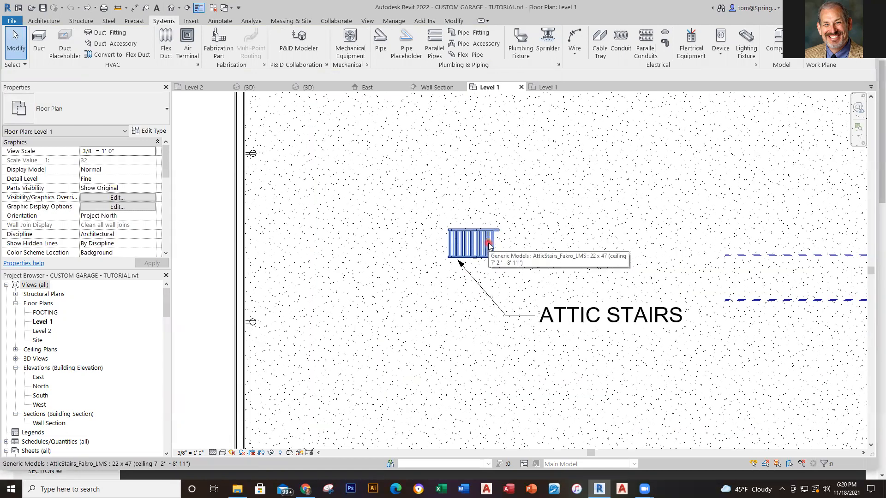
scroll(417, 320, "down", 4)
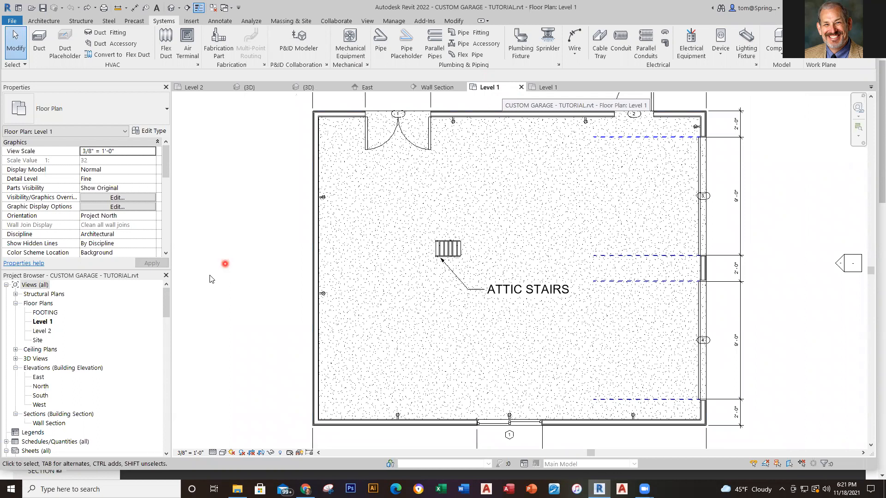
Step: Locate the AtticStairs_Fakro_LMS types under the project's Generic Models families and check which type the existing attic stairs use
left_click_drag(165, 302, 171, 373)
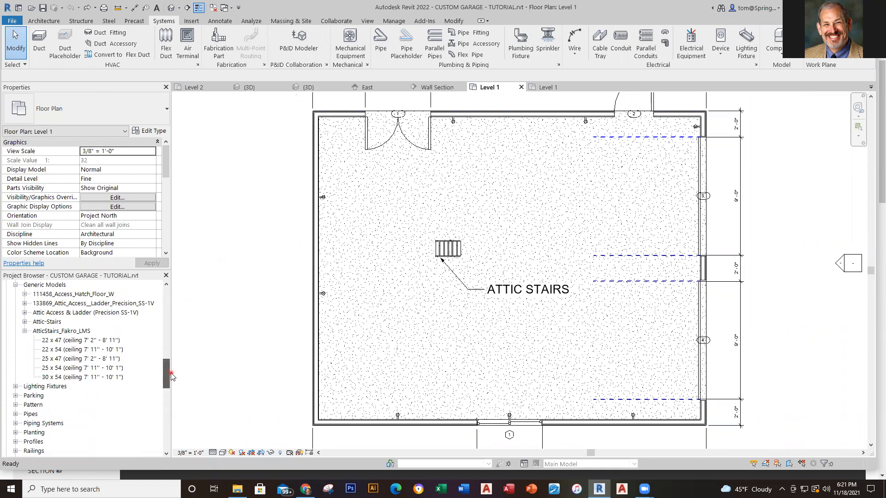
left_click(150, 366)
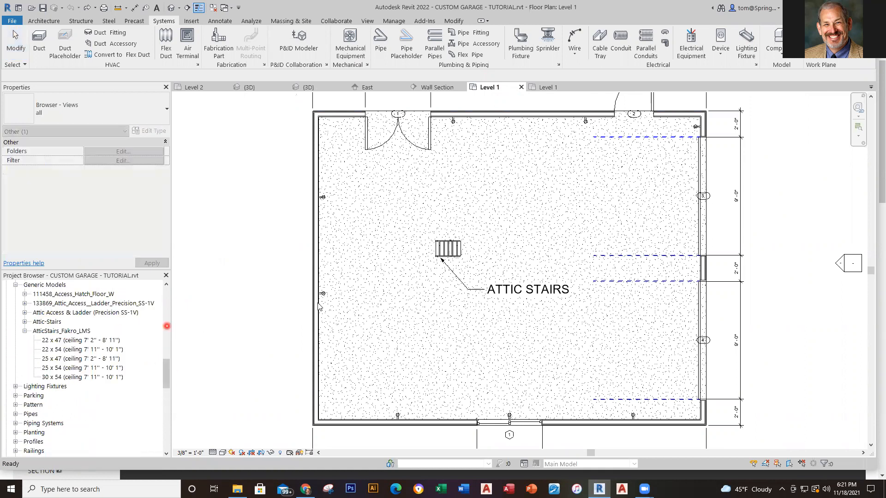
left_click(447, 241)
left_click(362, 275)
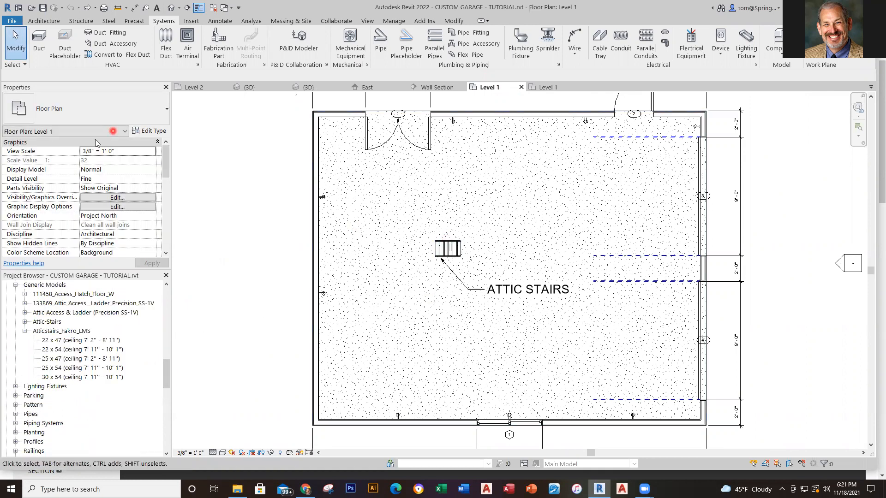
left_click(452, 255)
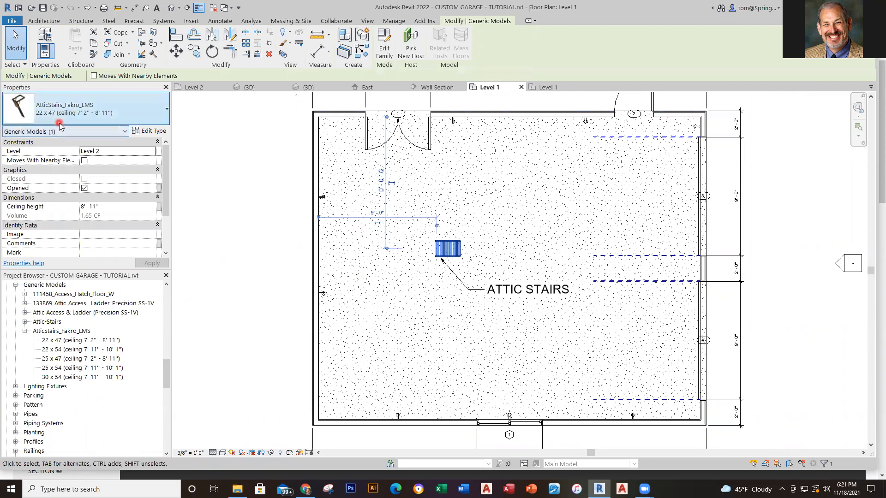
left_click(218, 300)
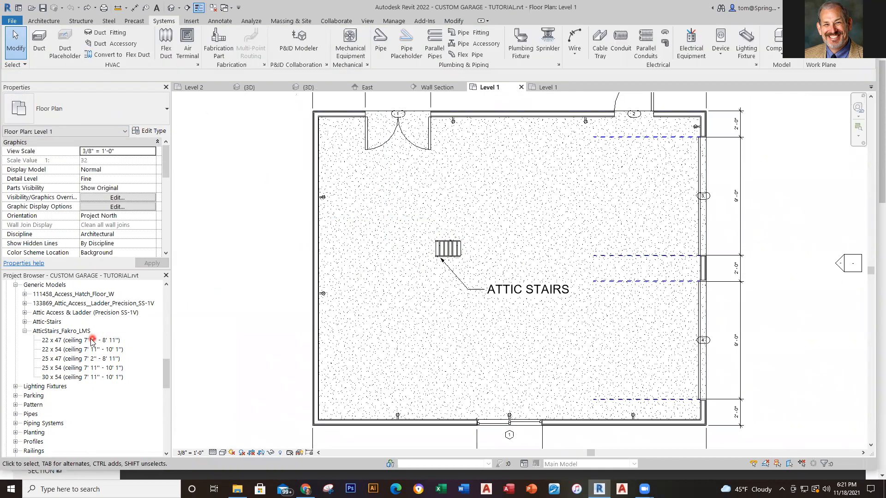
Step: Try to place an AtticStairs_Fakro_LMS 22 x 47 on the Level 1 floor, below the ATTIC STAIRS note
left_click(88, 341)
left_click_drag(86, 346, 447, 332)
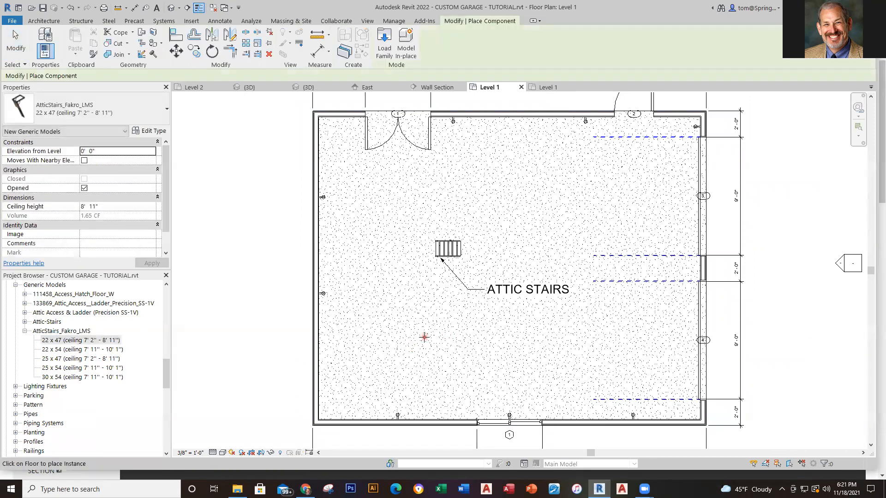
left_click(448, 336)
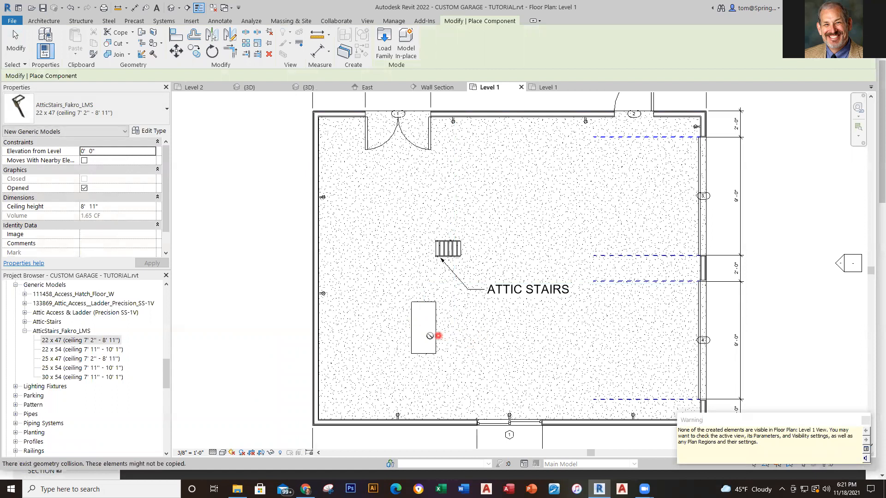
key("Escape")
key("Escape")
left_click(432, 337)
key("Escape")
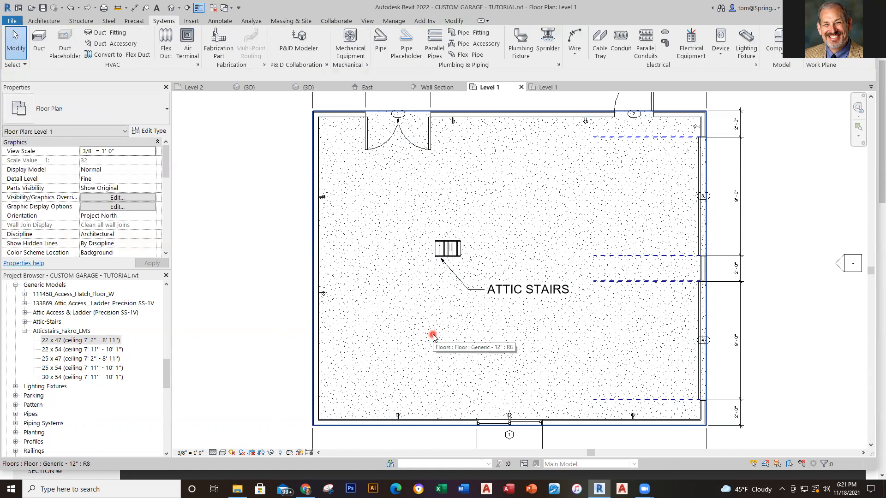
Step: Open the Level 2 floor plan
left_click_drag(164, 375, 166, 304)
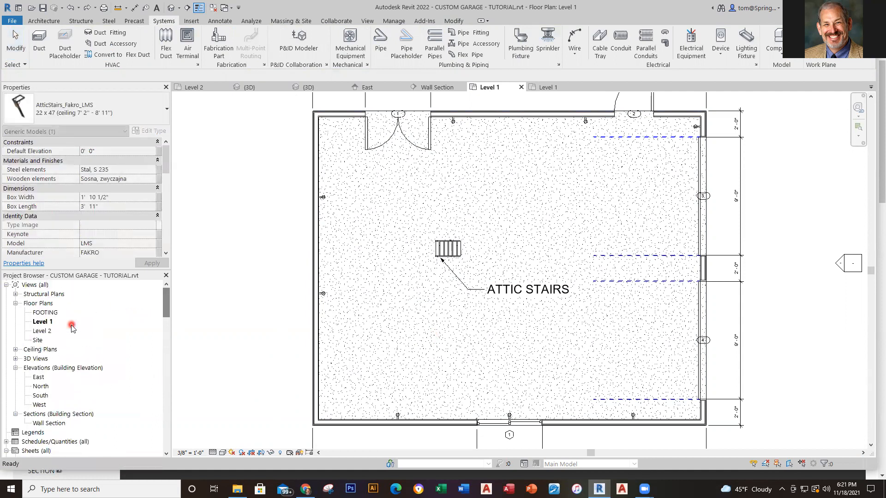
left_click(39, 332)
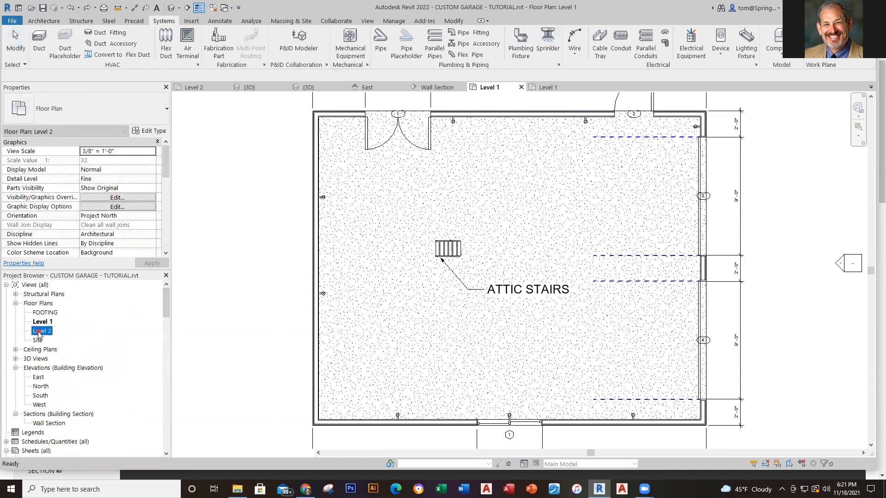
double_click(40, 332)
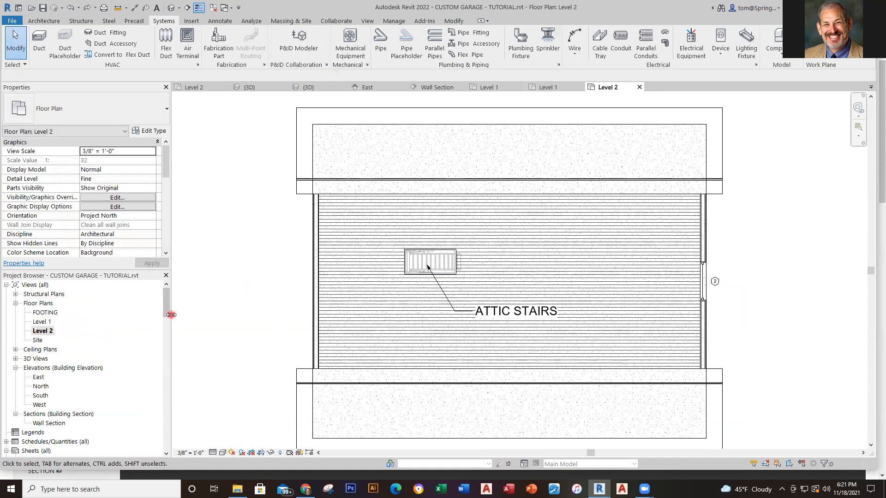
Step: Place an AtticStairs_Fakro_LMS 22 x 47 in the Level 2 floor southwest of the existing stairs, about 24'-7" from the east wall
left_click_drag(167, 314, 171, 377)
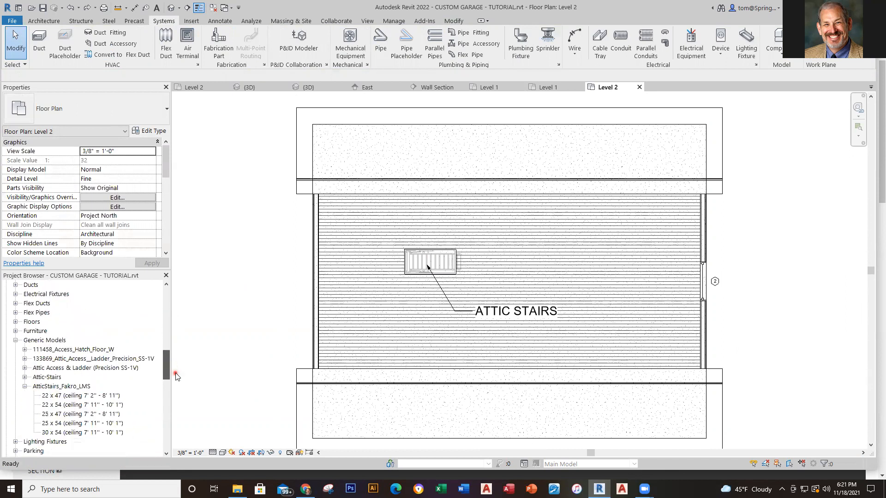
left_click(94, 396)
left_click_drag(92, 396, 409, 325)
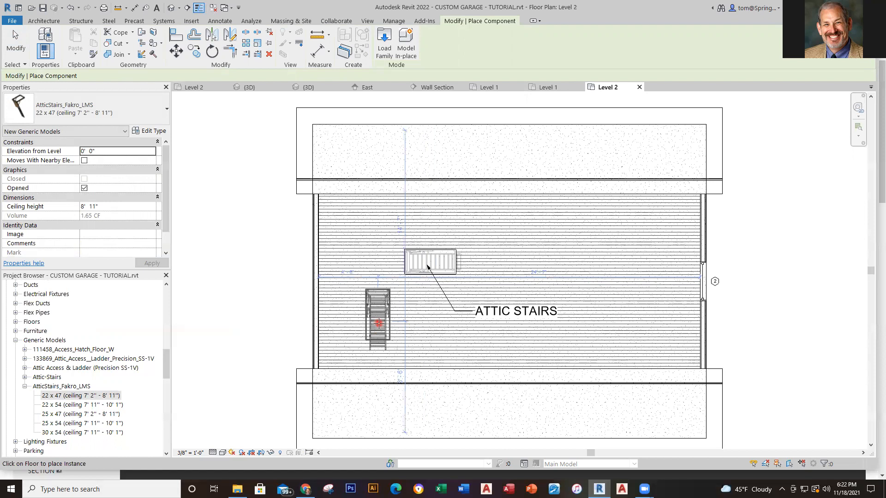
left_click(378, 323)
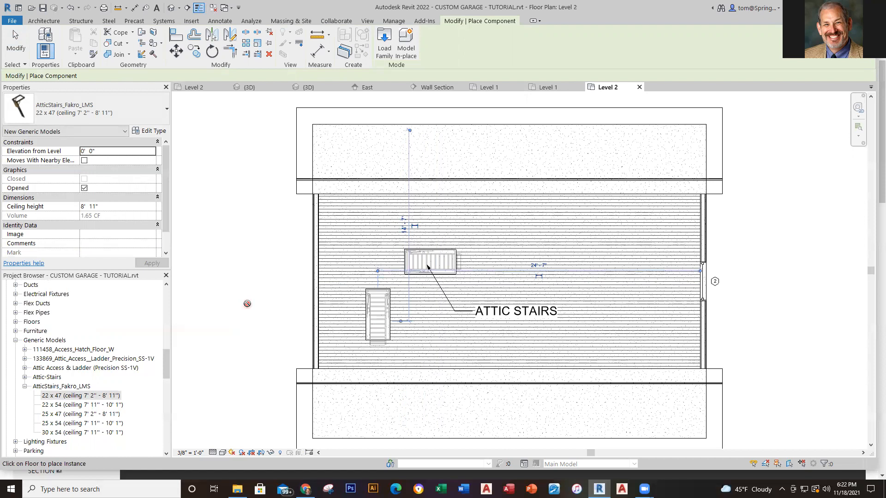
key("Escape")
key("Escape")
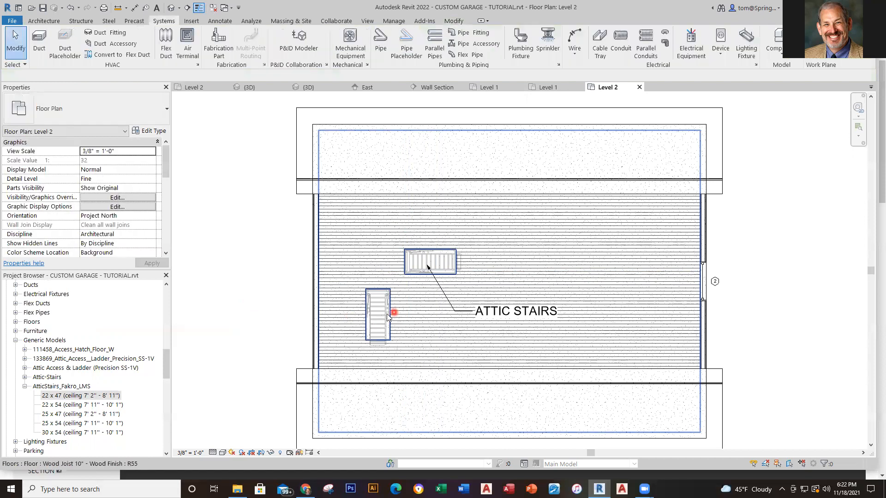
Step: Return to the tutorial project's Level 1 floor plan and select the newly placed attic stairs to check their level
left_click(544, 87)
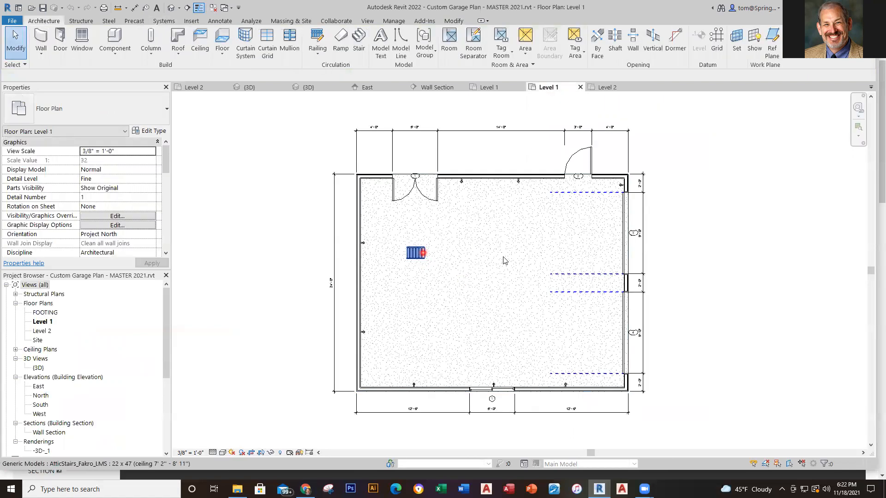
left_click(488, 88)
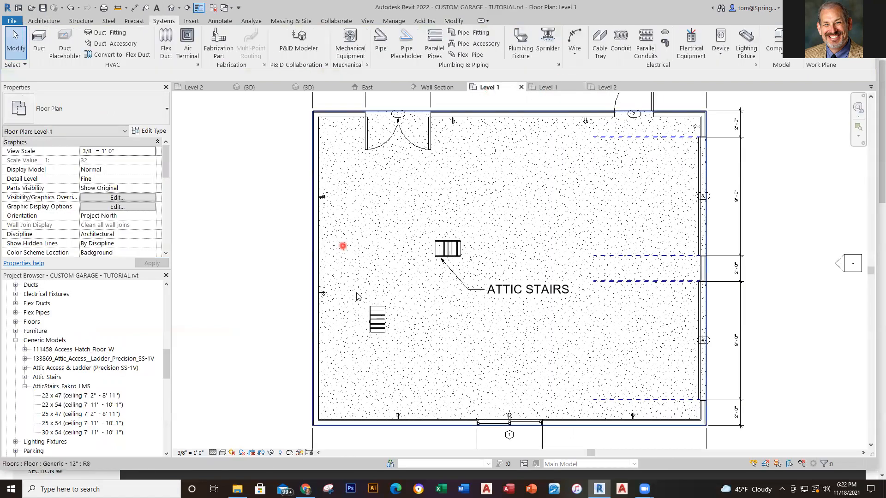
left_click(374, 318)
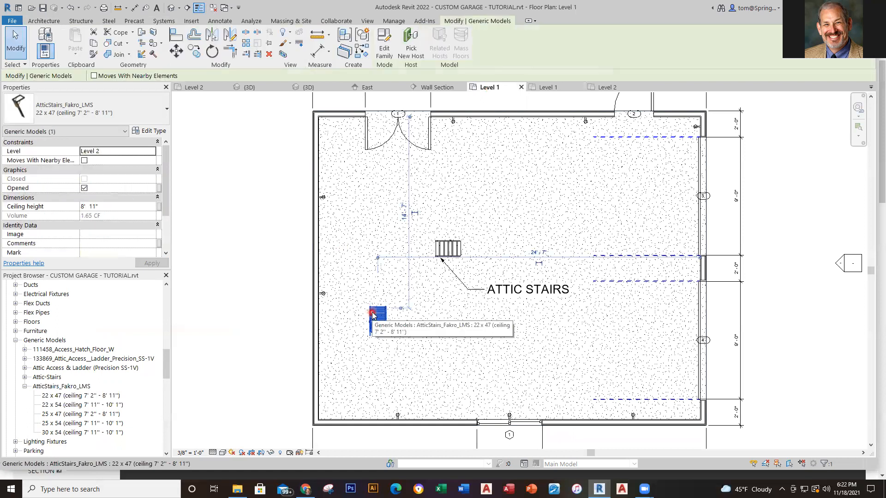
Step: Rotate the newly placed attic stairs 90° counterclockwise so they run parallel to the existing stairs
left_click(212, 51)
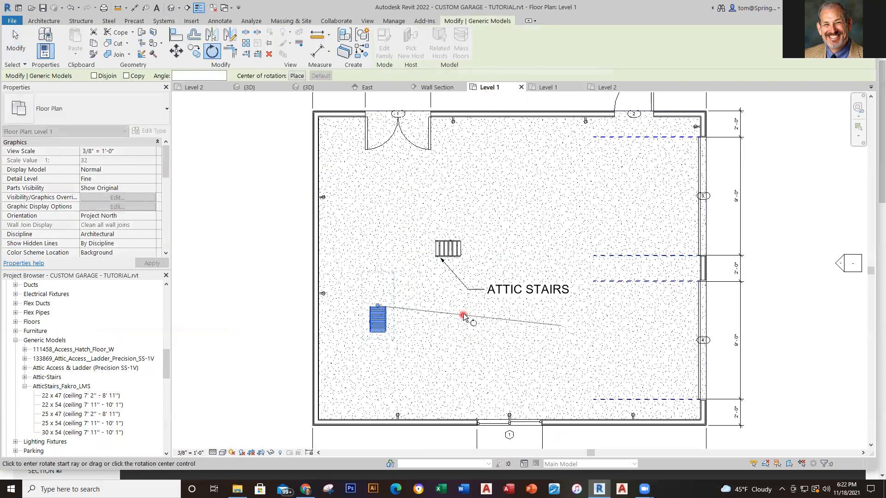
left_click(467, 306)
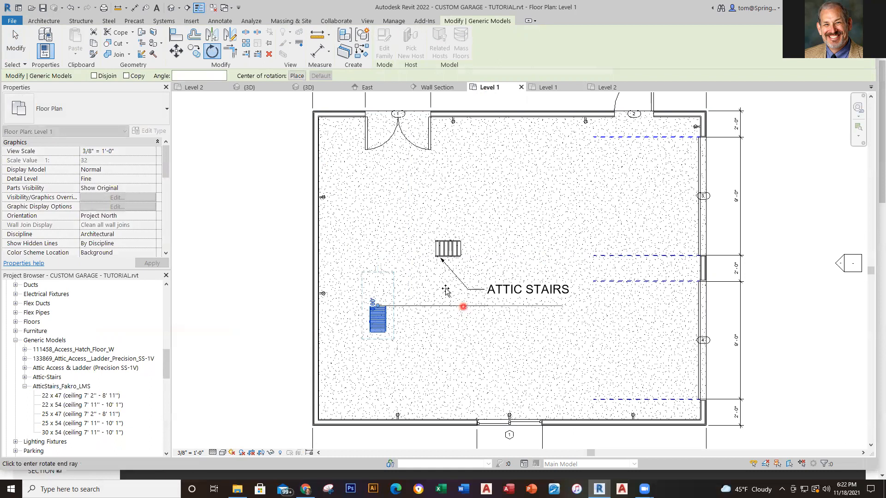
left_click(376, 267)
left_click(256, 334)
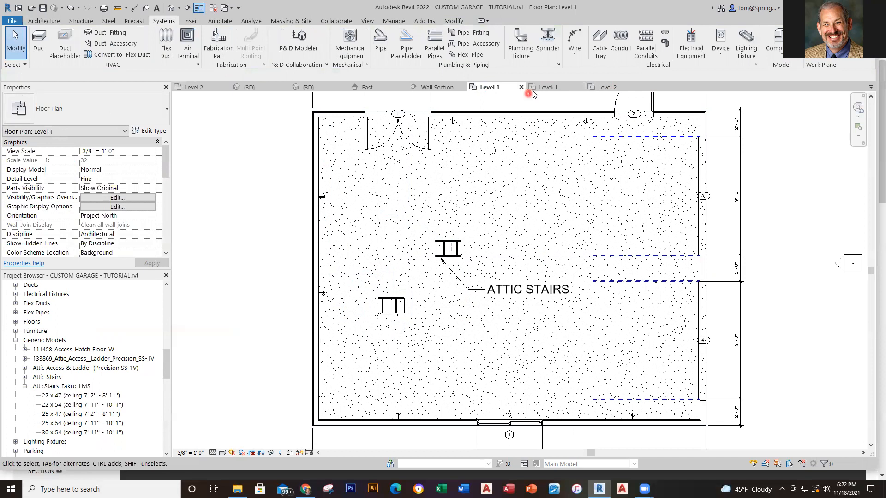
Step: Open the tutorial project's 3D view and turn on its section box
left_click(247, 87)
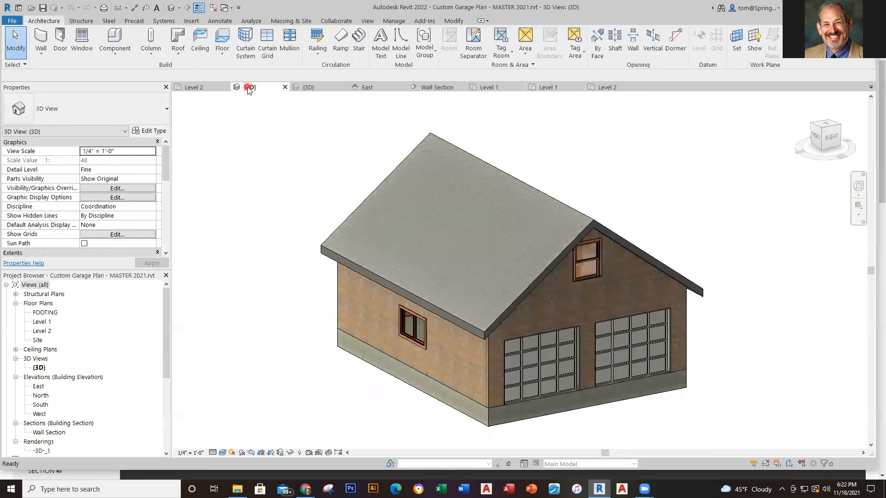
left_click(314, 88)
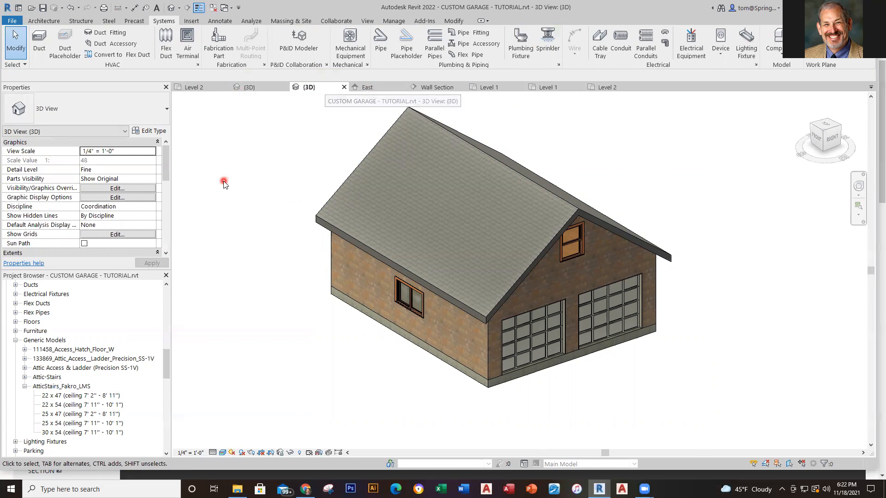
left_click_drag(166, 160, 167, 192)
left_click(84, 225)
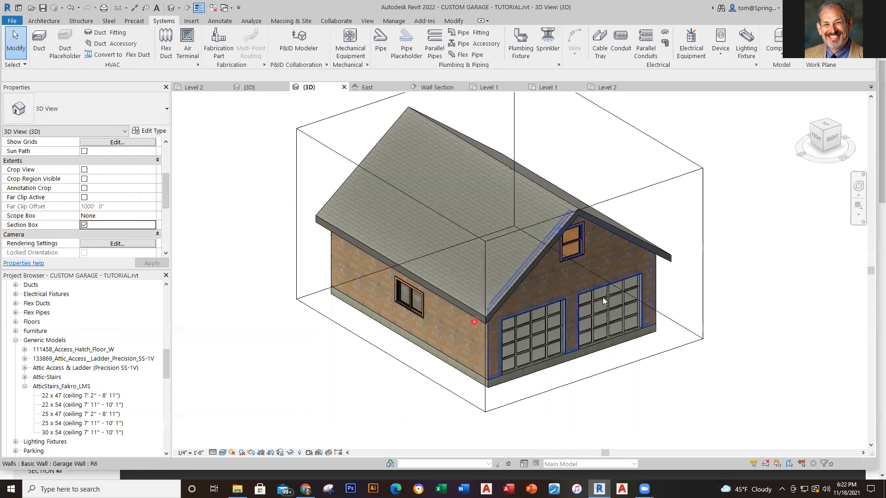
Step: Pull the section box's south face inward past the window wall and orbit to face the garage interior with the attic stairs
left_click(703, 243)
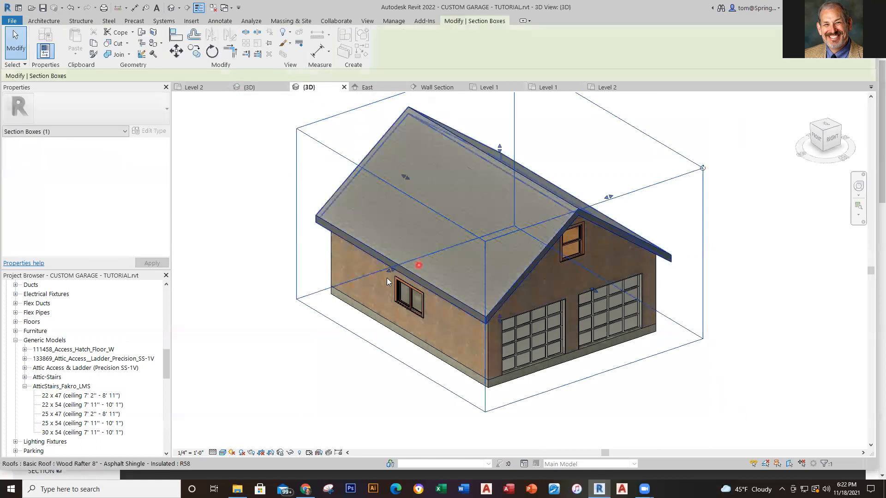
left_click_drag(396, 273, 443, 406)
middle_click_drag(443, 405, 558, 336, "shift")
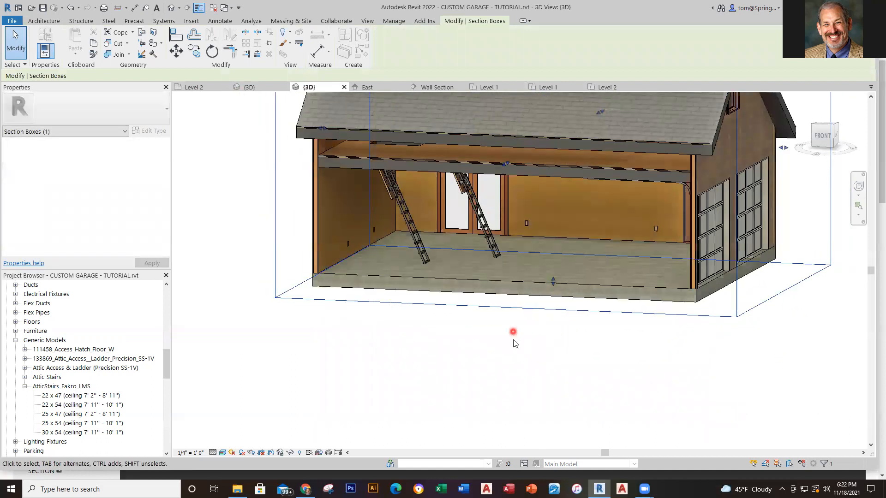
left_click(491, 365)
scroll(495, 391, "down", 1)
middle_click_drag(496, 393, 511, 359, "shift")
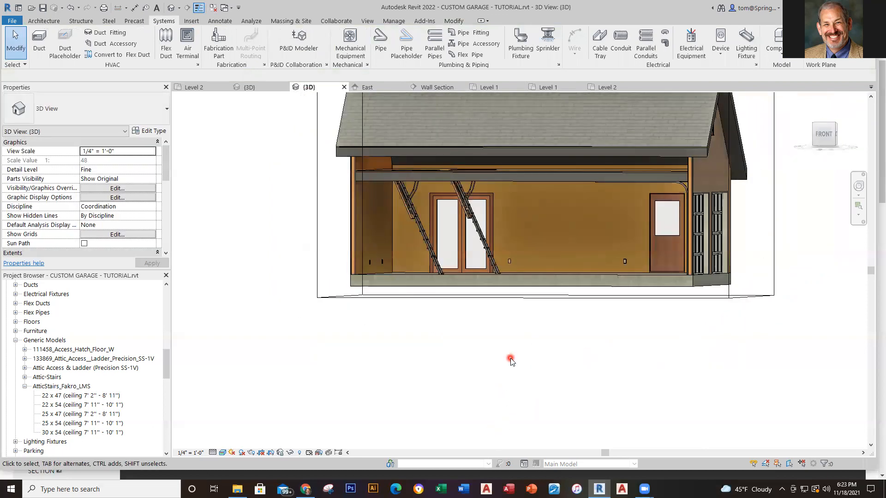
Step: Delete the newly placed attic stairs, the westernmost of the two in the cutaway garage
left_click(421, 228)
key("Escape")
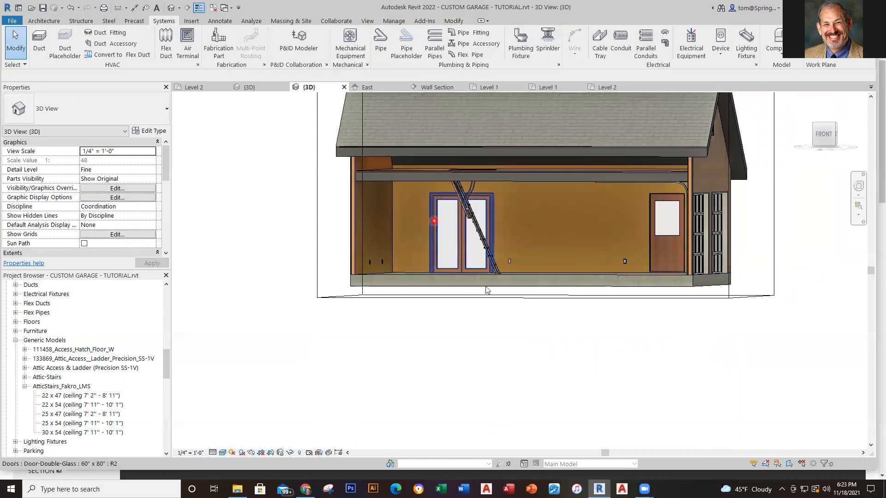
scroll(494, 356, "down", 2)
middle_click_drag(511, 353, 525, 384, "shift")
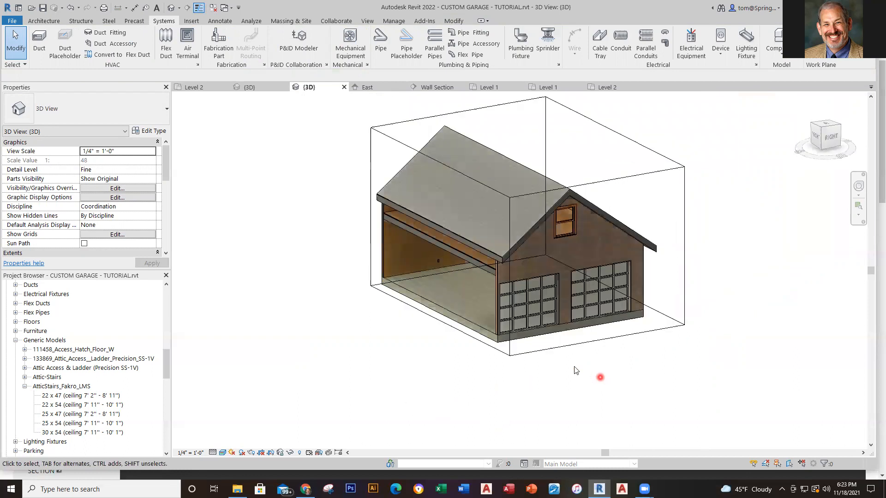
Step: Compare the Realistic and Consistent Colors visual styles on the cutaway garage, finishing with Consistent Colors
scroll(560, 356, "up", 3)
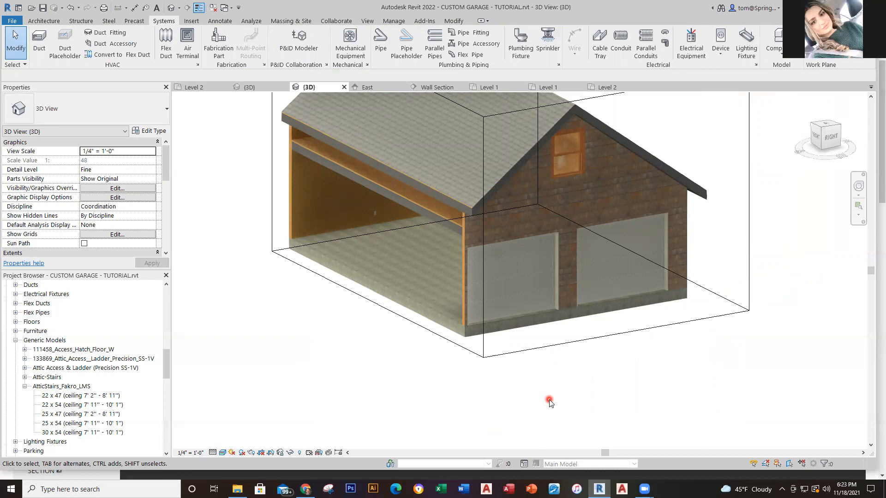
middle_click_drag(549, 403, 566, 432)
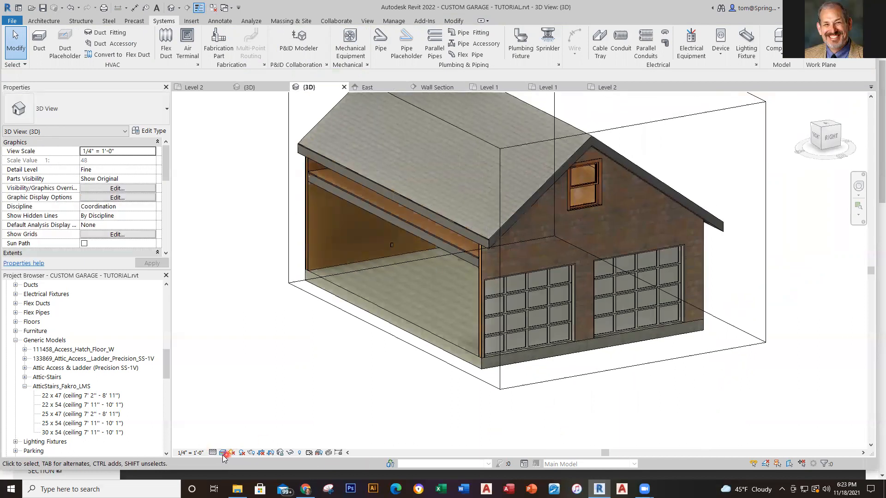
left_click(223, 453)
left_click(230, 444)
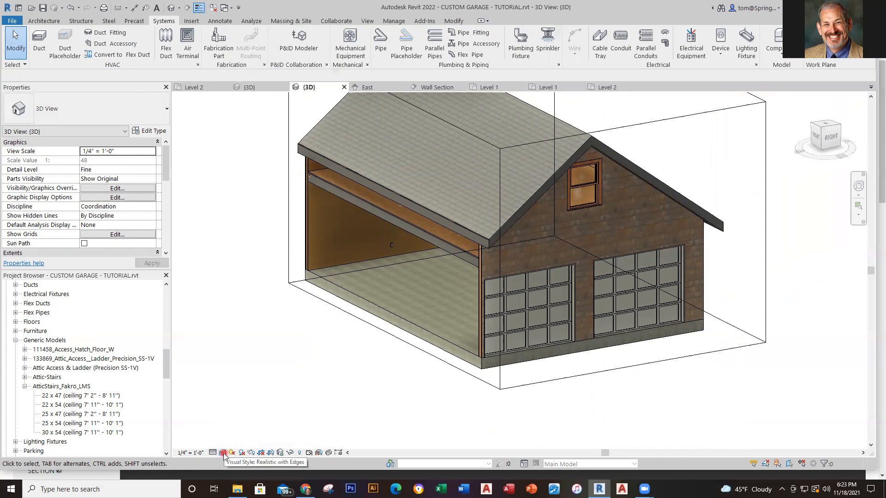
left_click(223, 453)
left_click(238, 433)
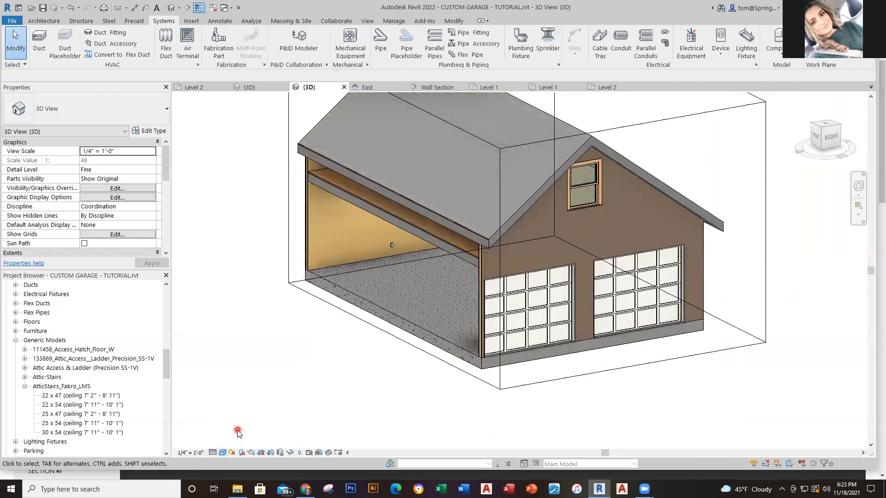
left_click(223, 452)
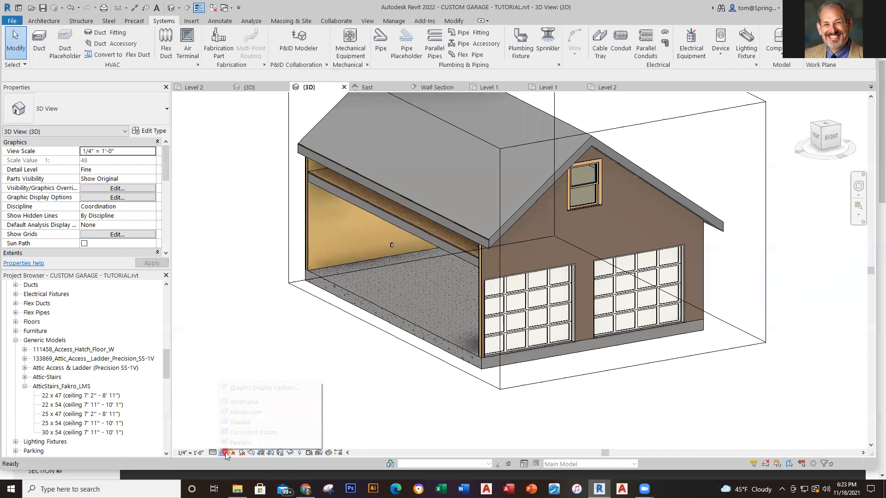
left_click(240, 443)
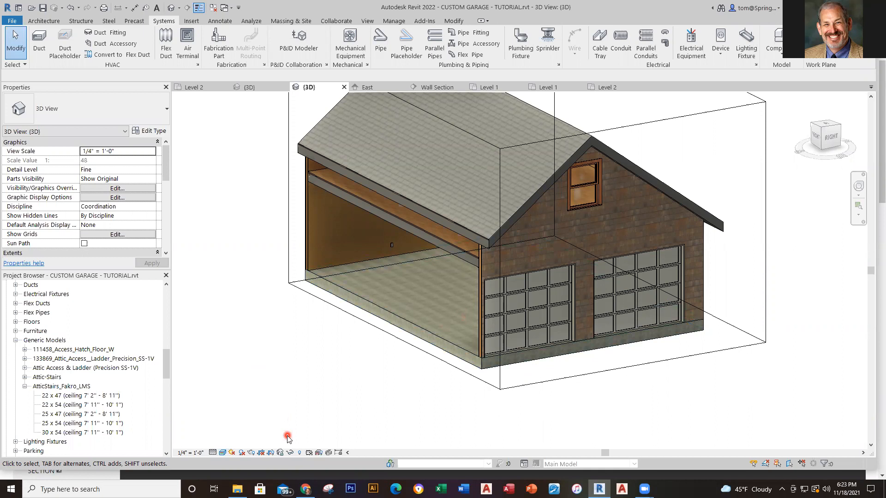
left_click(222, 452)
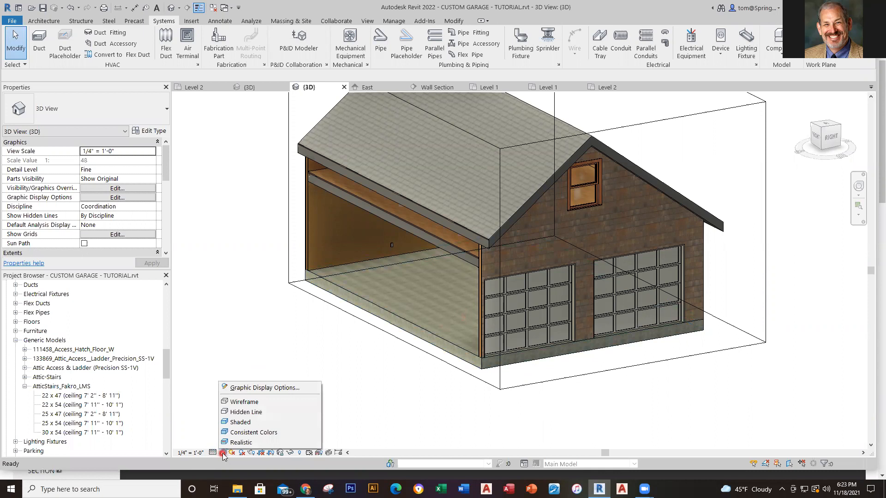
left_click(249, 434)
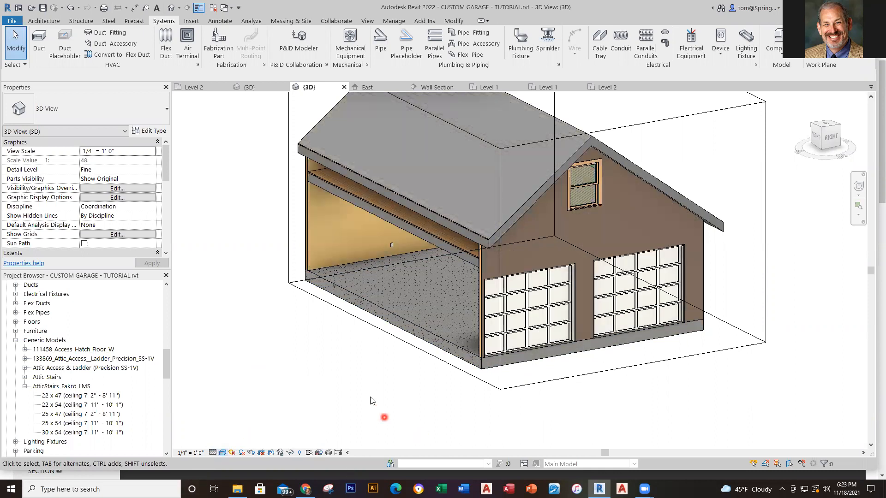
Step: Turn off the 3D view's section box and switch the visual style to Shaded
left_click_drag(166, 168, 165, 193)
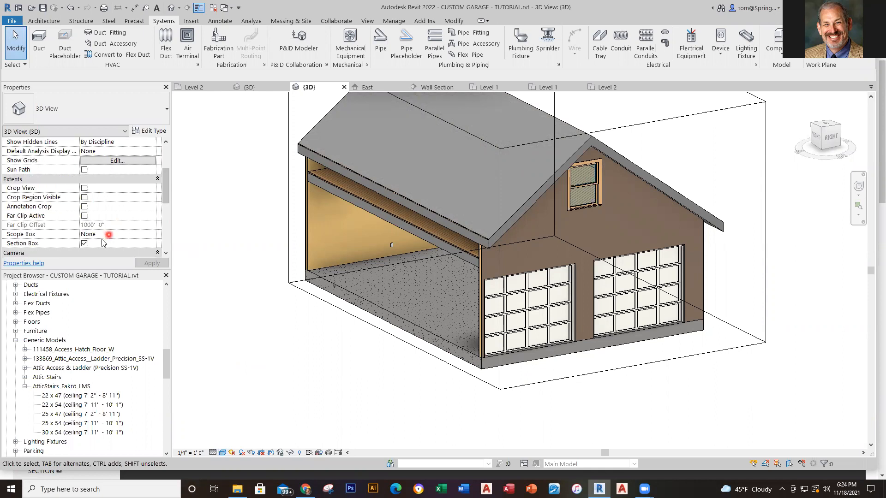
left_click(83, 244)
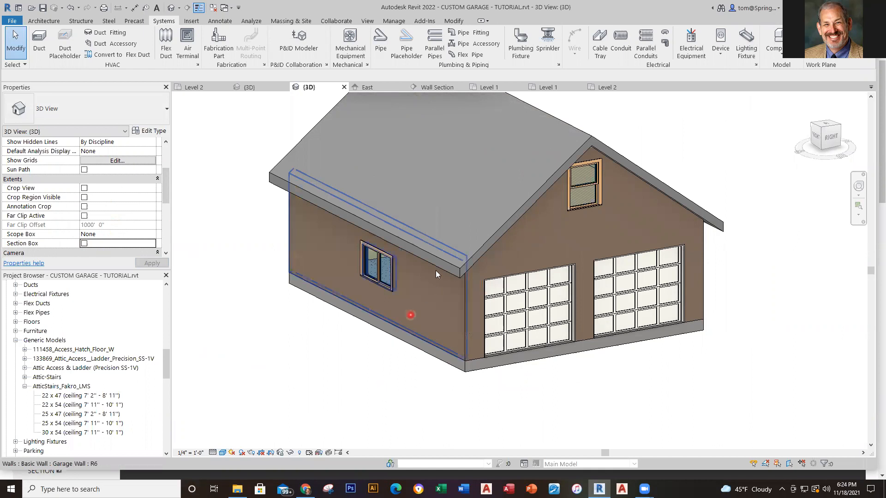
left_click(222, 455)
left_click(250, 422)
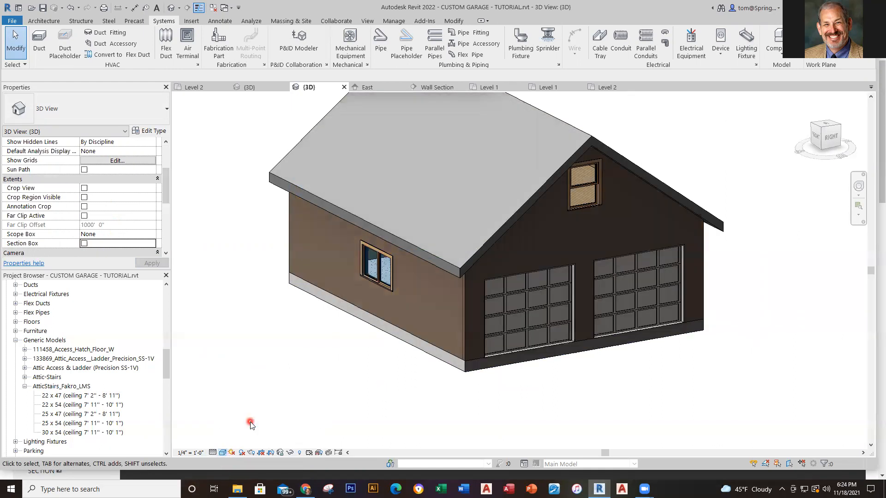
Step: Switch the whole garage to Consistent Colors to view it, and set the visual style back to Realistic
left_click(223, 453)
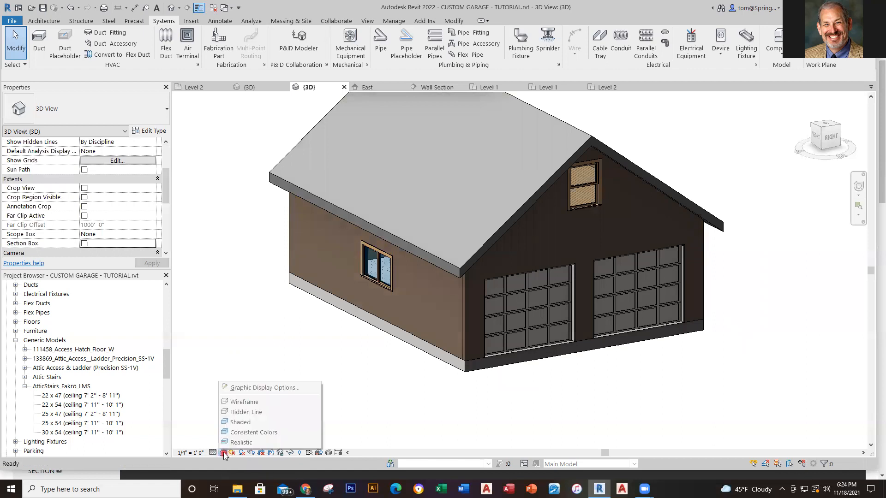
left_click(242, 432)
left_click(517, 431)
middle_click_drag(519, 433, 491, 442, "shift")
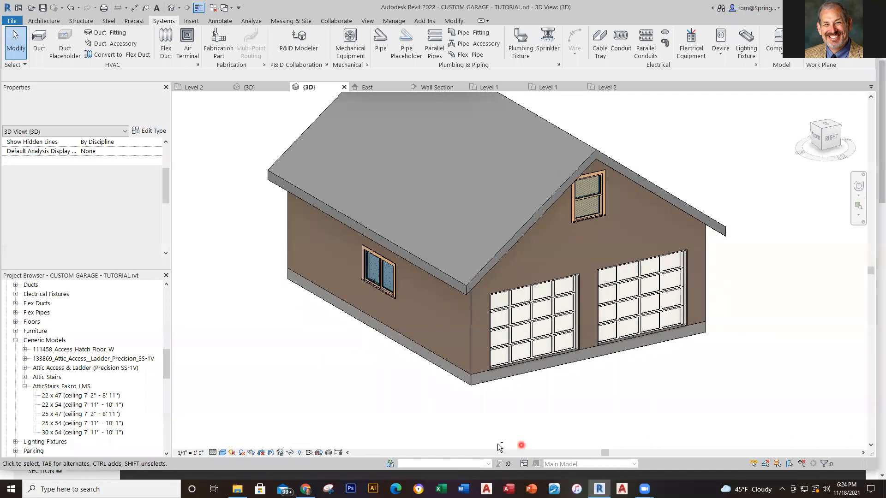
middle_click_drag(468, 410, 471, 419)
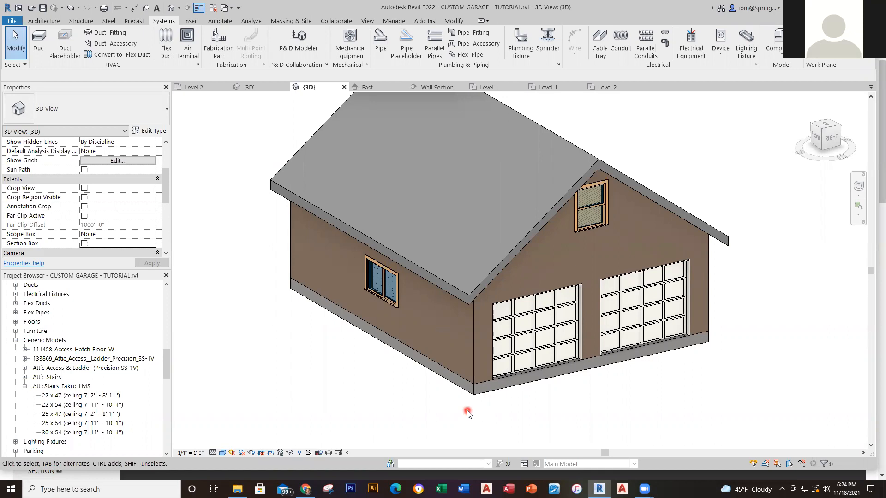
left_click(223, 453)
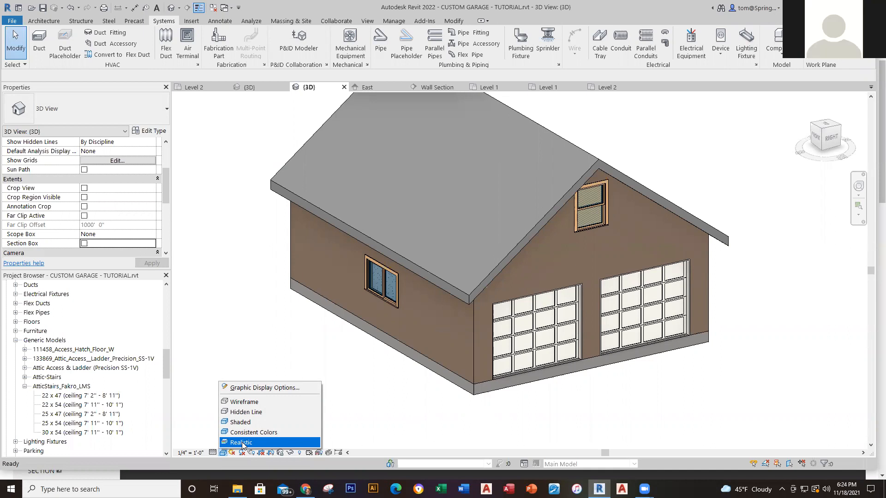
left_click(242, 443)
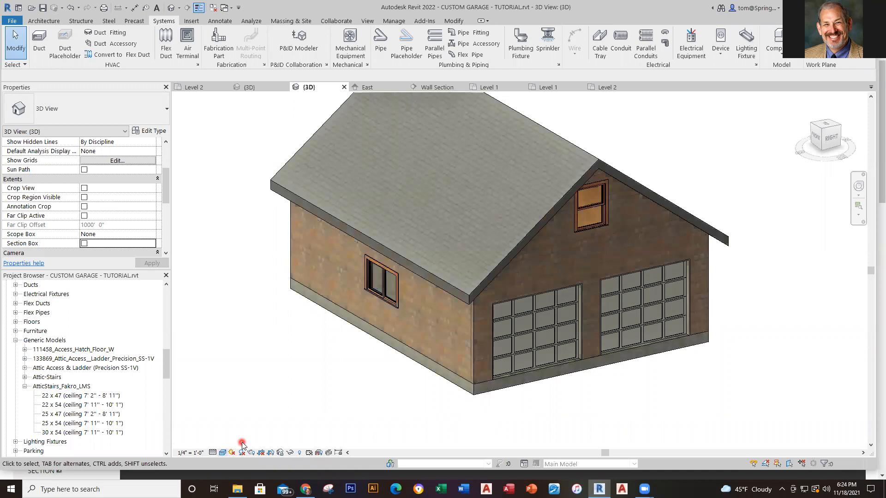
Step: Open the Siding material's appearance settings from the structure layers of the south window wall's Garage Wall type
left_click(329, 261)
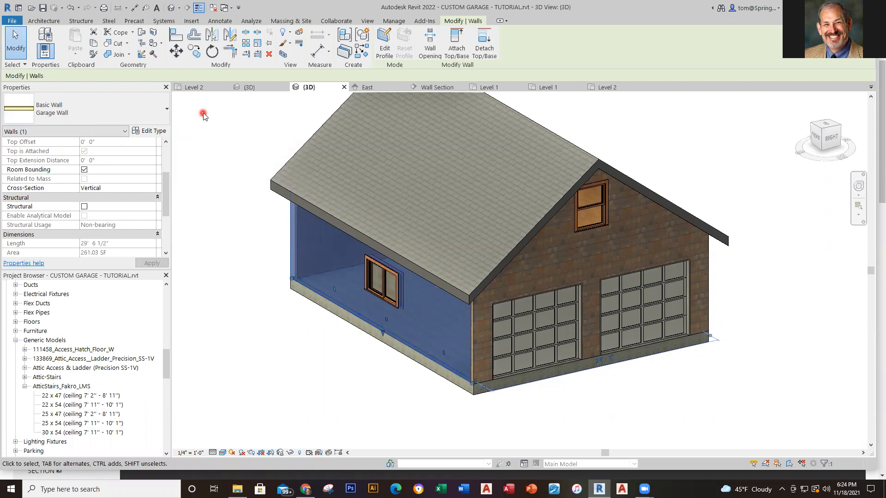
left_click(156, 132)
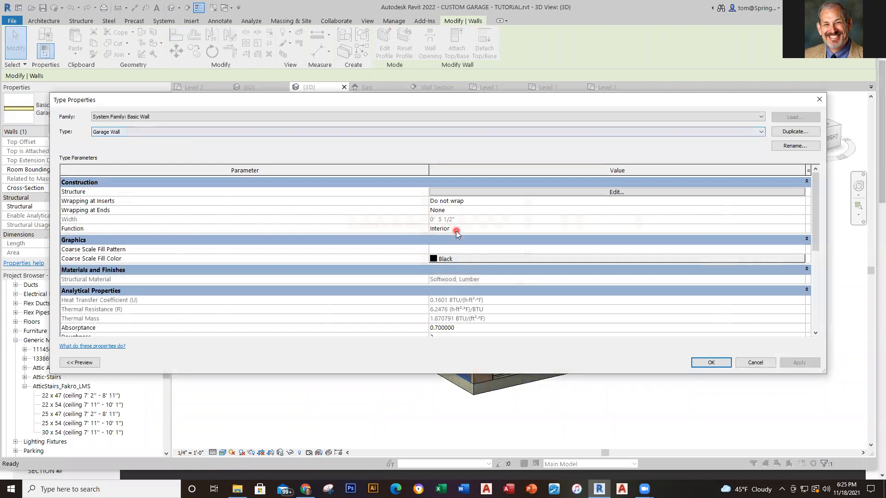
left_click(547, 195)
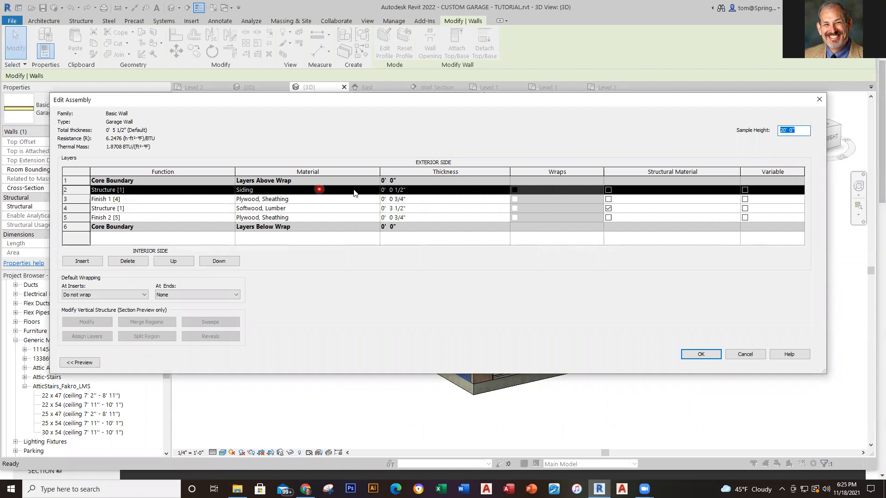
left_click(374, 190)
left_click(377, 189)
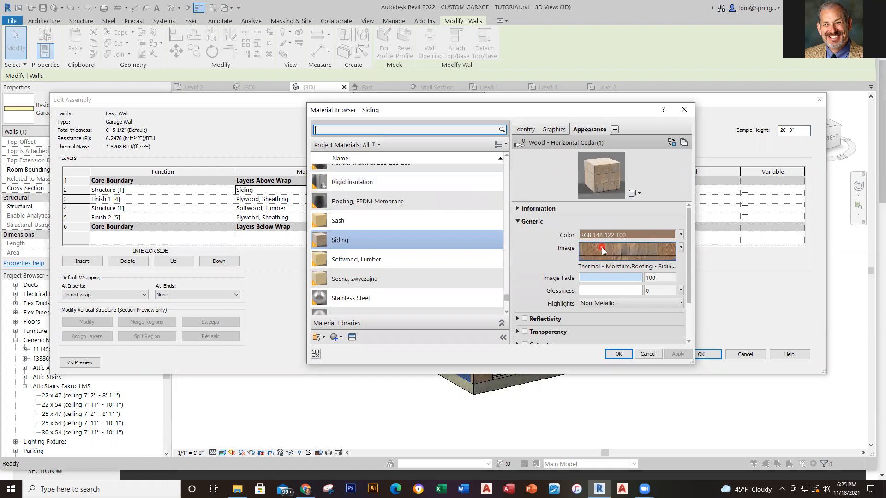
Step: Reselect the Siding image Thermal - Moisture.Roofing - Siding Panels.Wood.Horizontal.Cedar.jpg, and discard the material and wall type changes
mouse_move(601, 248)
left_click(667, 268)
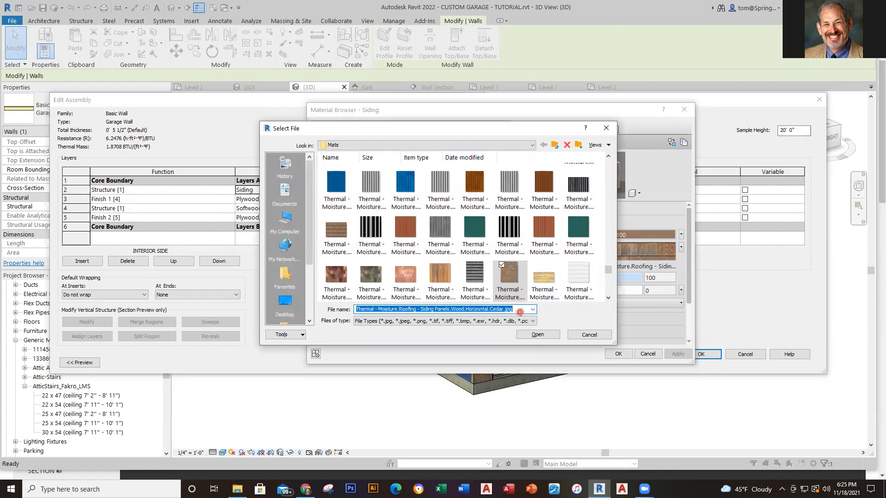
left_click(537, 334)
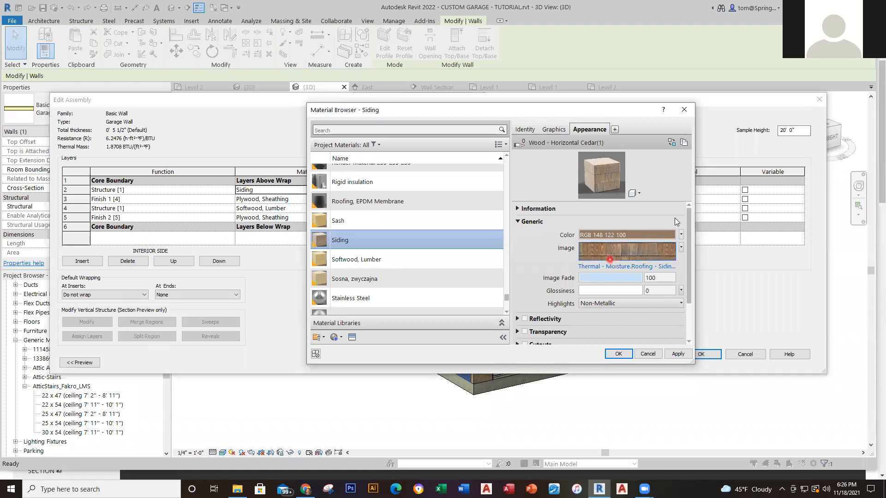
left_click(648, 355)
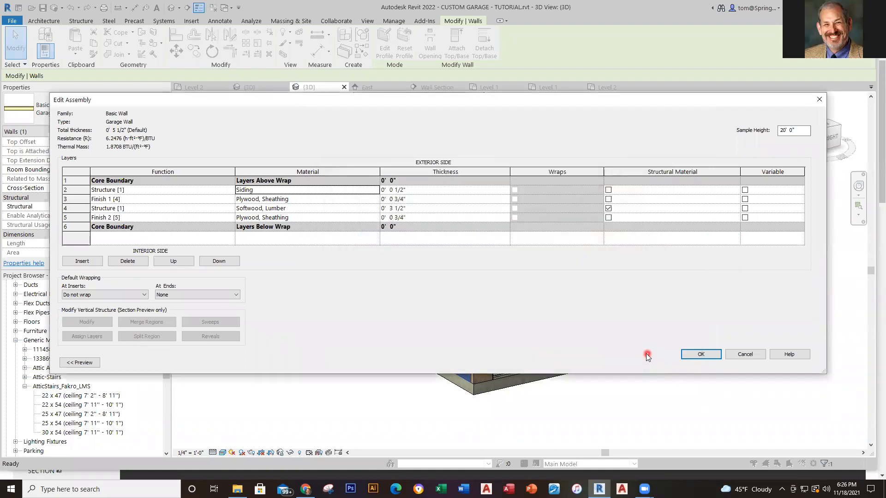
left_click(819, 100)
left_click(815, 102)
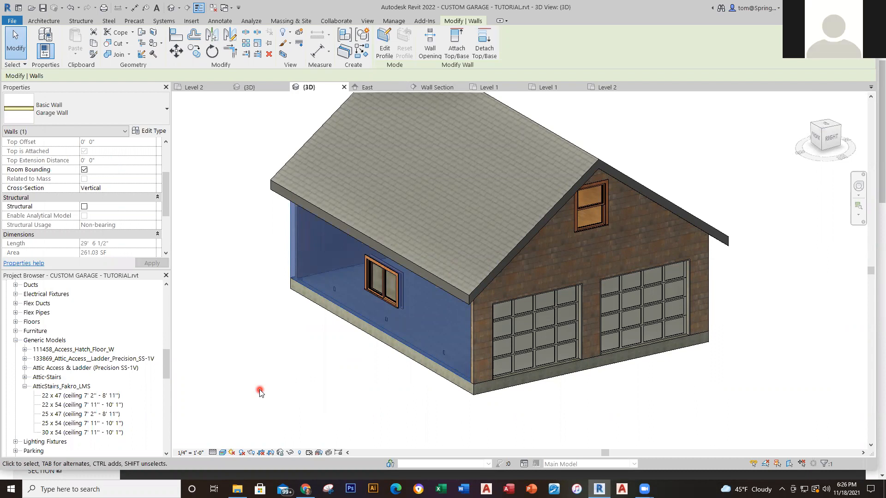
Step: Open the Siding material from the structure layers of the selected window wall's Garage Wall type, and close the Material Browser
left_click(157, 131)
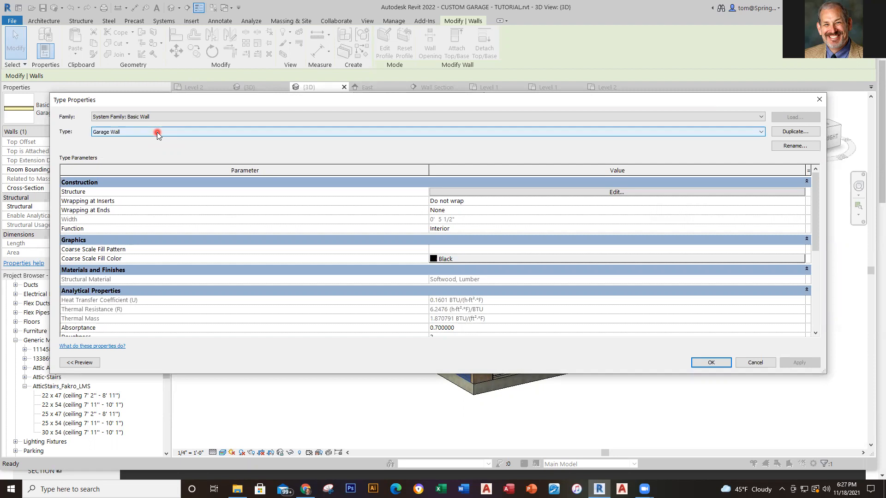
left_click(613, 193)
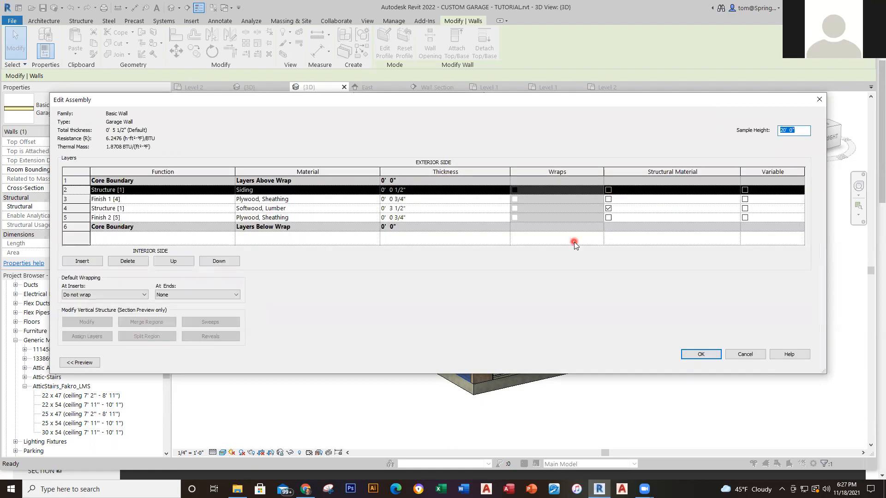
left_click(377, 190)
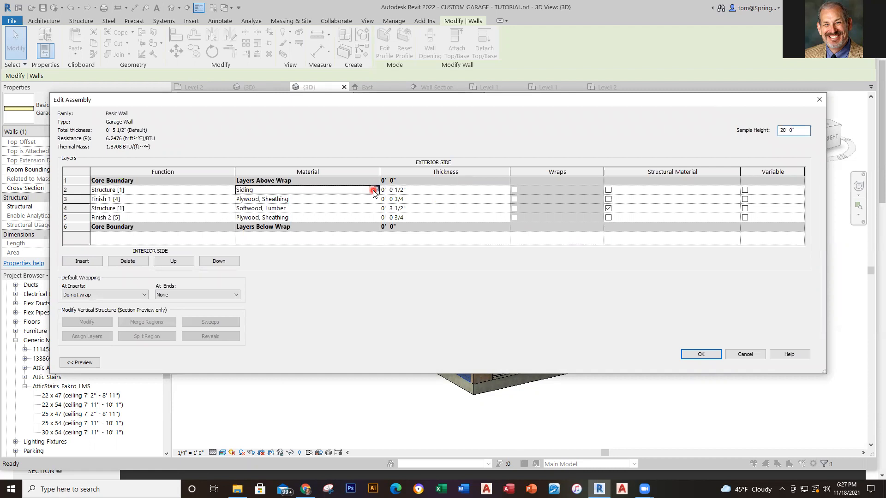
left_click(378, 190)
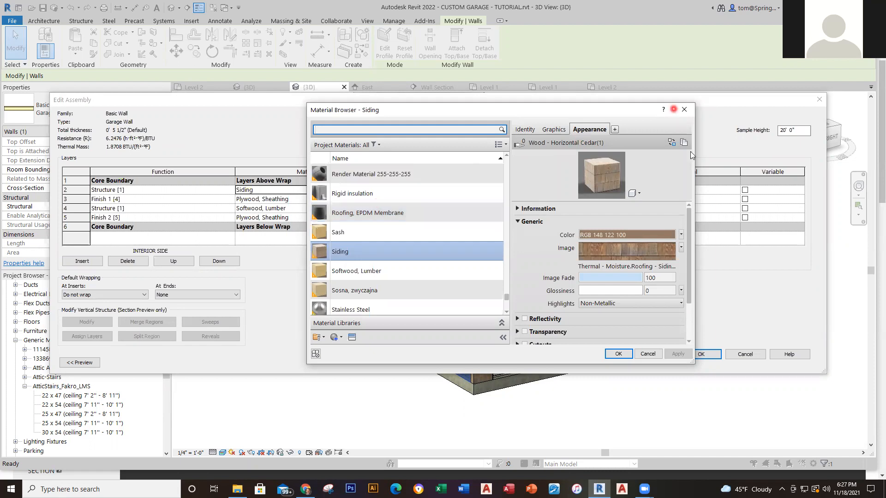
left_click(685, 108)
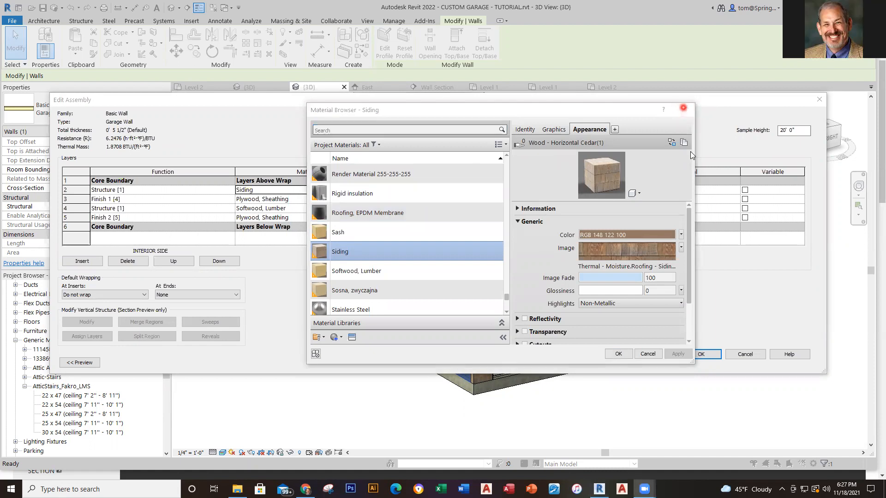
left_click(407, 115)
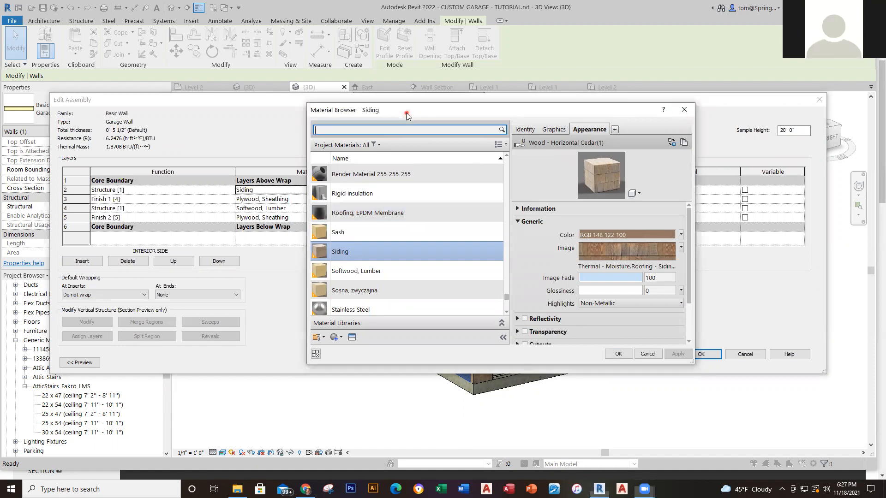
left_click_drag(407, 115, 402, 206)
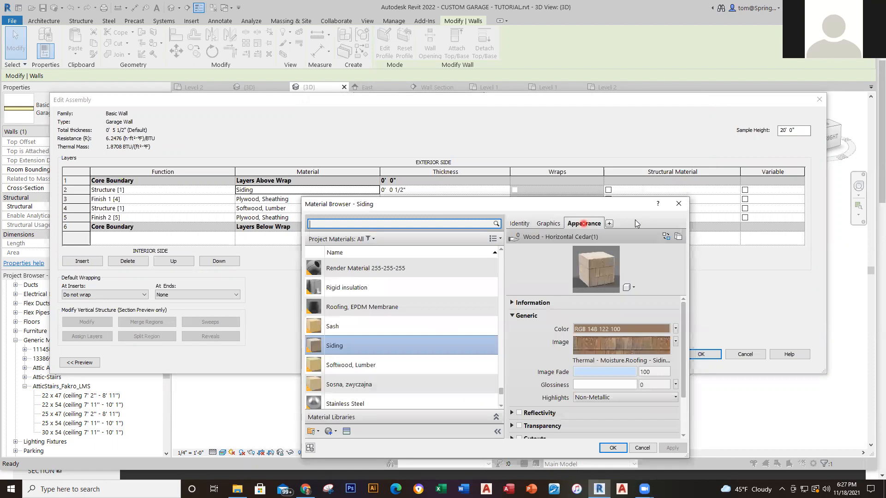
left_click(680, 203)
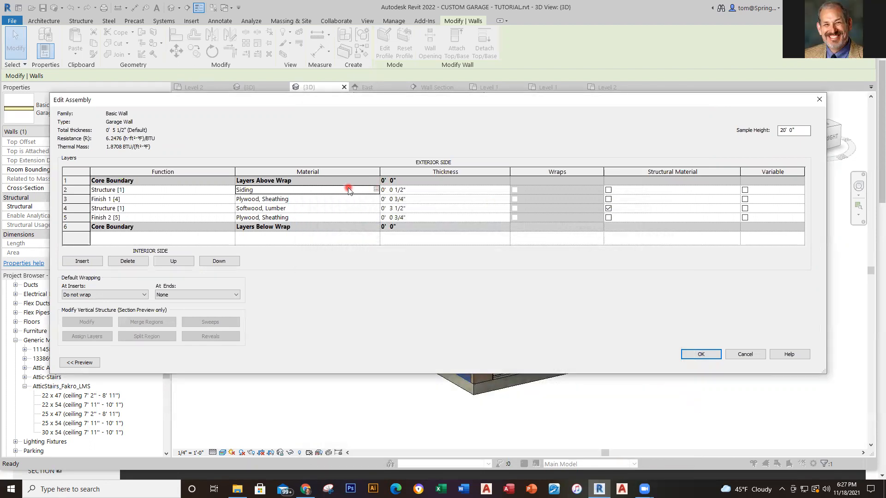
Step: Reopen the Siding layer's material and examine its appearance color and image
left_click(377, 192)
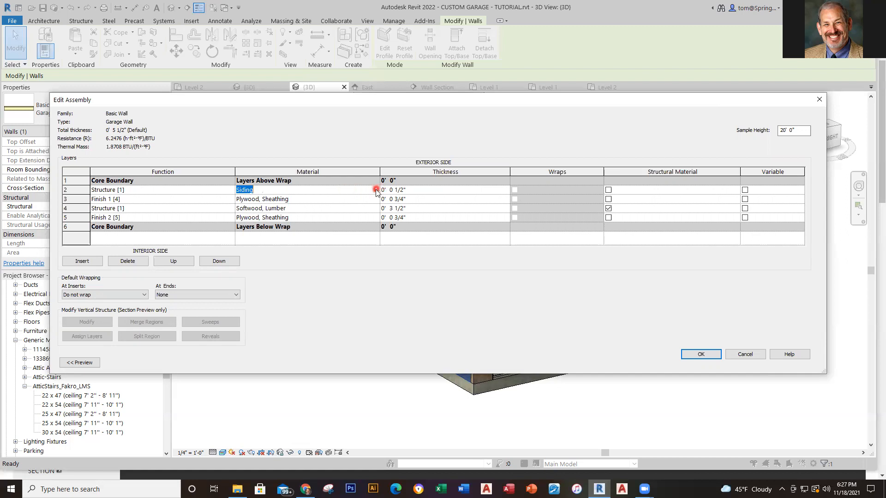
left_click(355, 190)
left_click(376, 191)
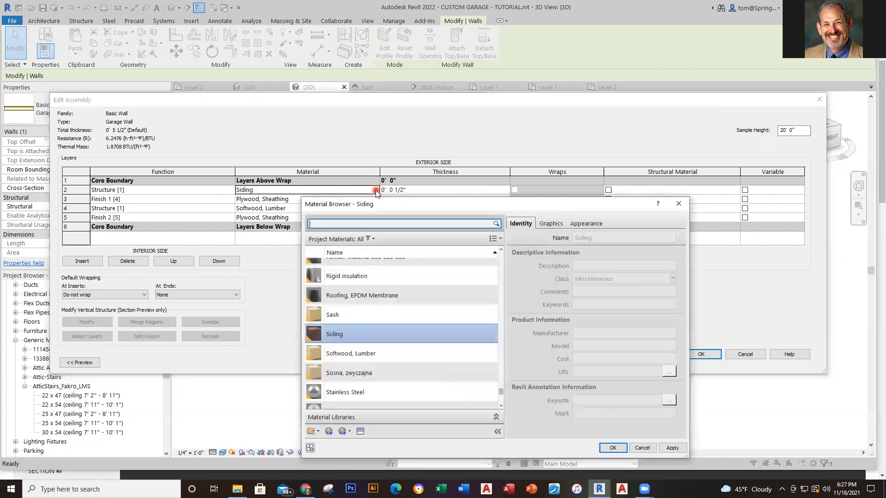
left_click_drag(383, 204, 319, 82)
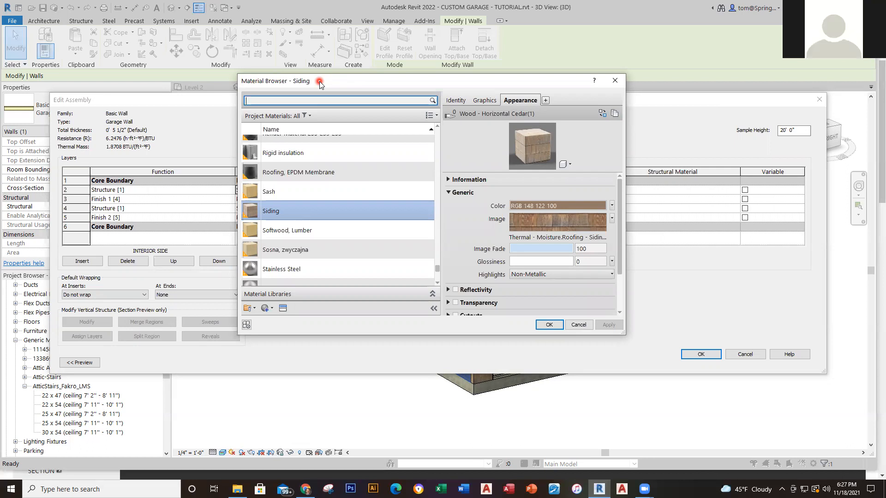
left_click(519, 208)
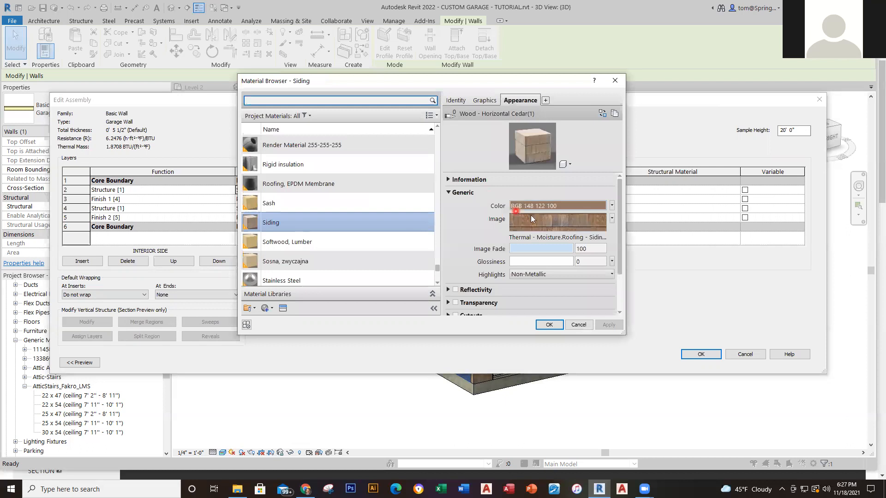
left_click(547, 222)
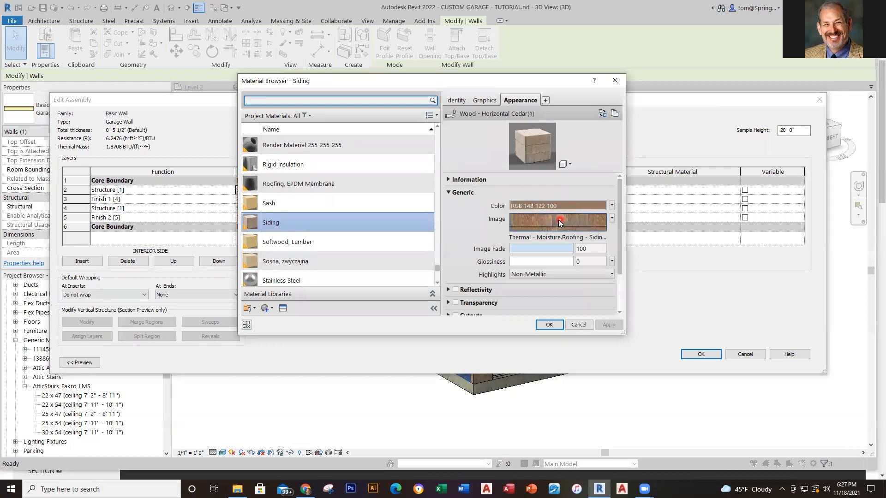
mouse_move(559, 221)
mouse_move(578, 222)
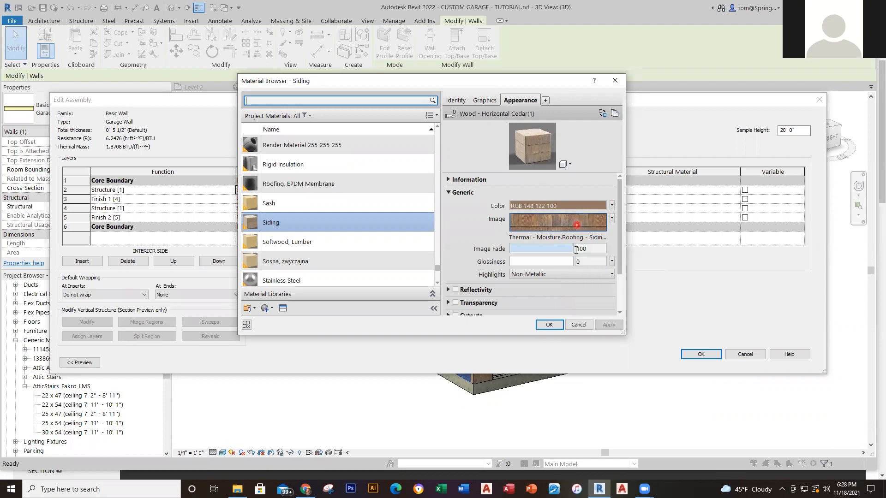
Step: Accept the Siding material, the layer assembly and the Garage Wall type properties, and deselect the window wall
left_click(550, 325)
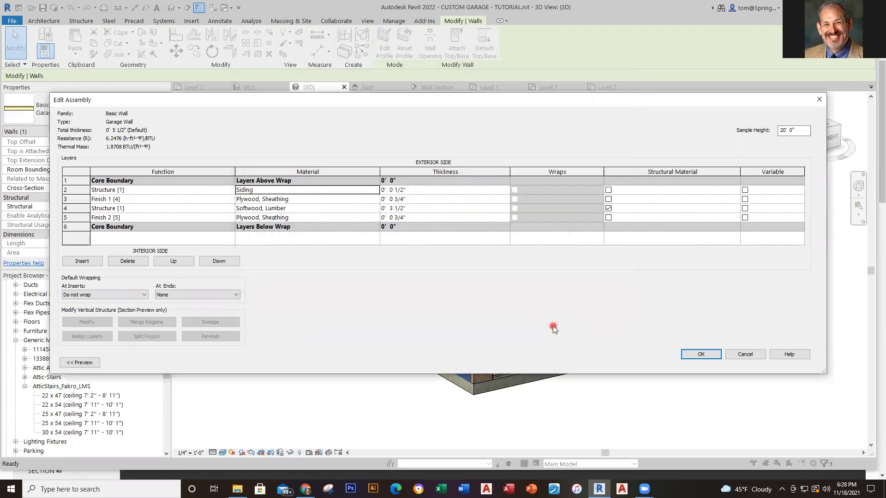
left_click(707, 355)
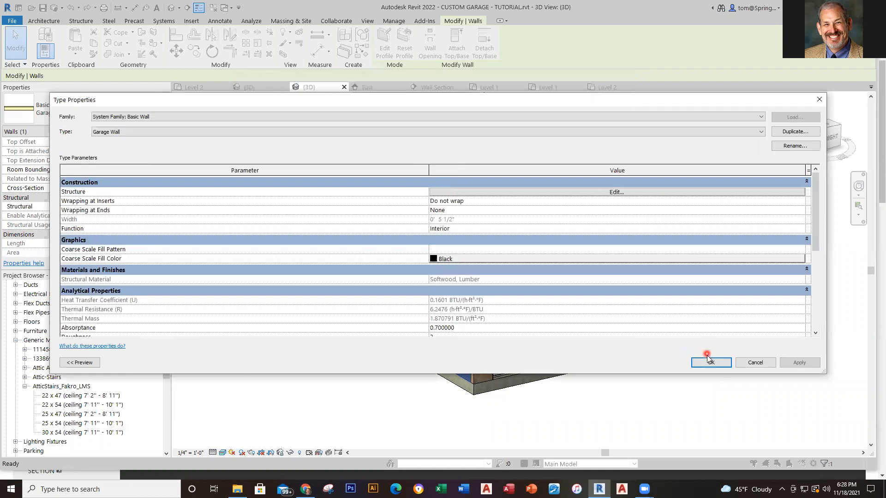
left_click(800, 363)
left_click(717, 362)
left_click(715, 361)
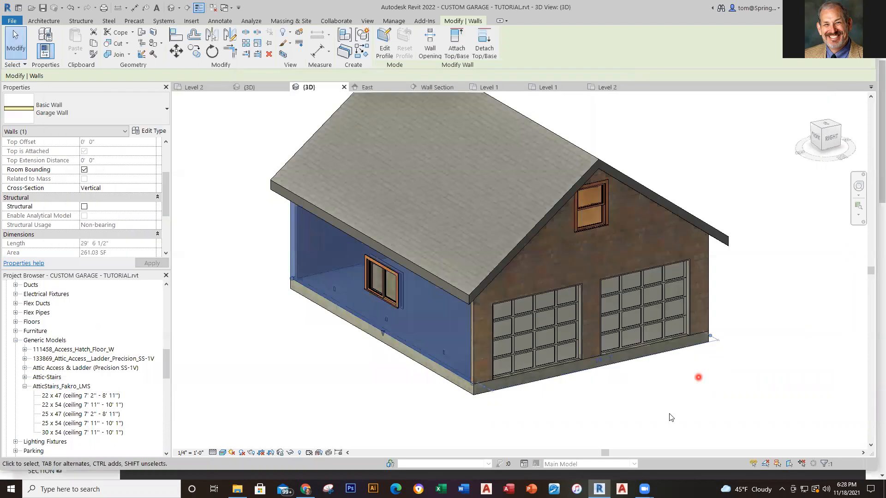
left_click(620, 422)
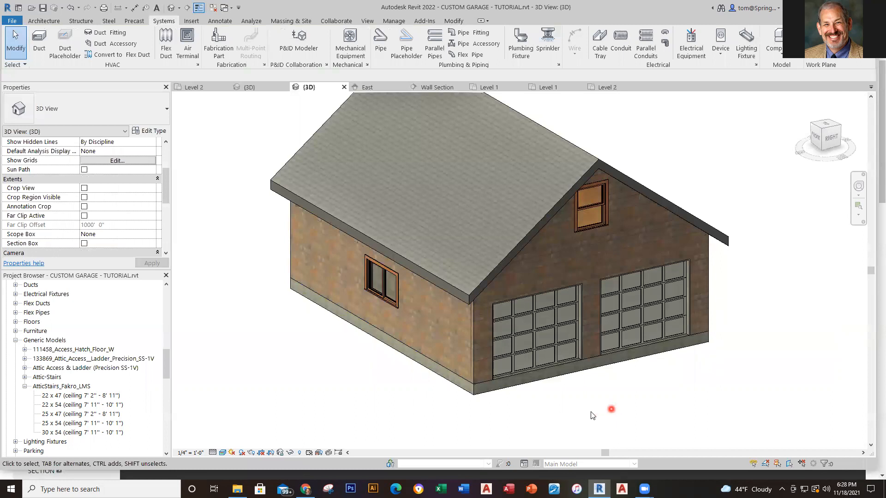
Step: Open the Level 1 plan of Custom Garage Plan - MASTER 2021 and examine the Garage Wall layers at the corner near the double door
scroll(566, 418, "up", 2)
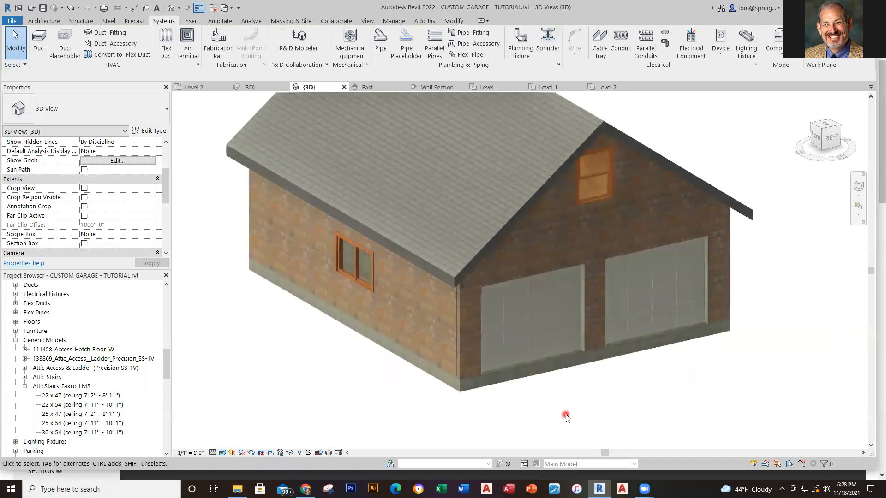
left_click(551, 88)
scroll(369, 189, "up", 5)
middle_click_drag(368, 194, 410, 247)
left_click(385, 210)
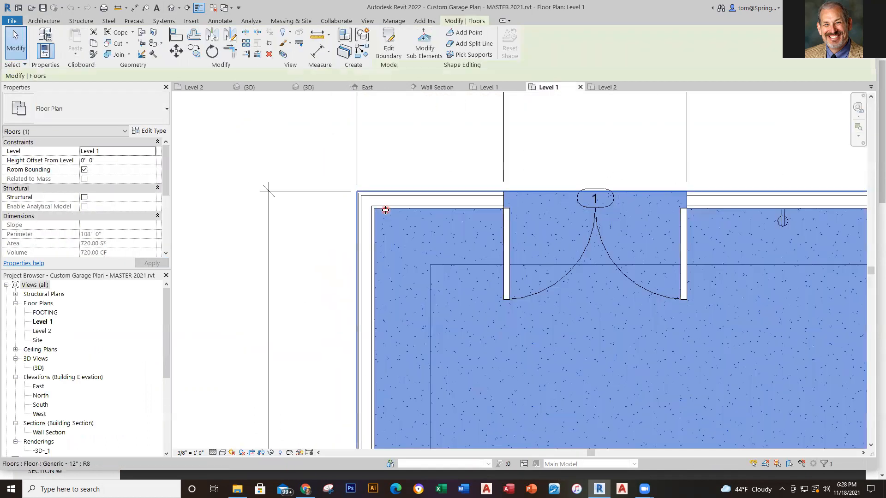
scroll(385, 210, "up", 3)
left_click(393, 159)
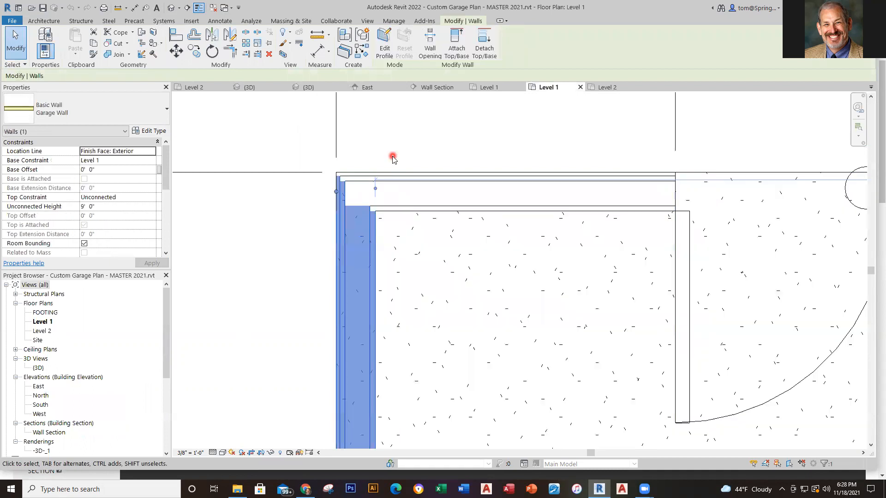
key("Escape")
scroll(338, 245, "up", 4)
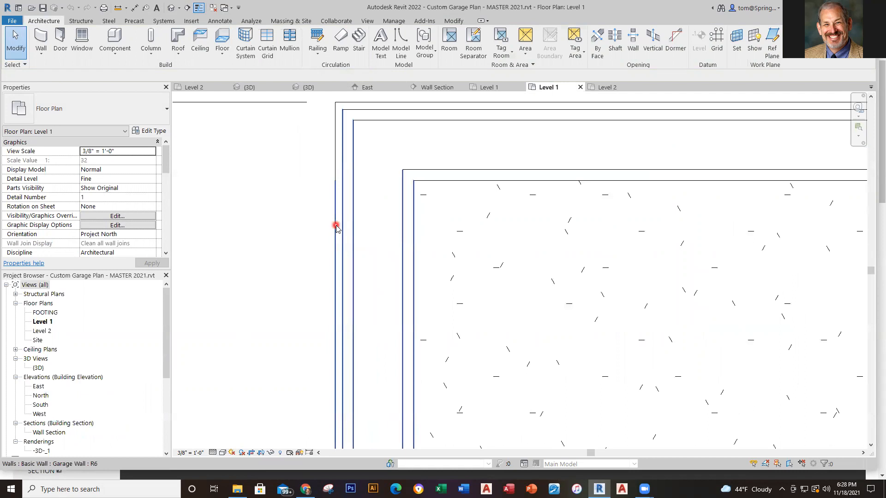
scroll(336, 228, "down", 5)
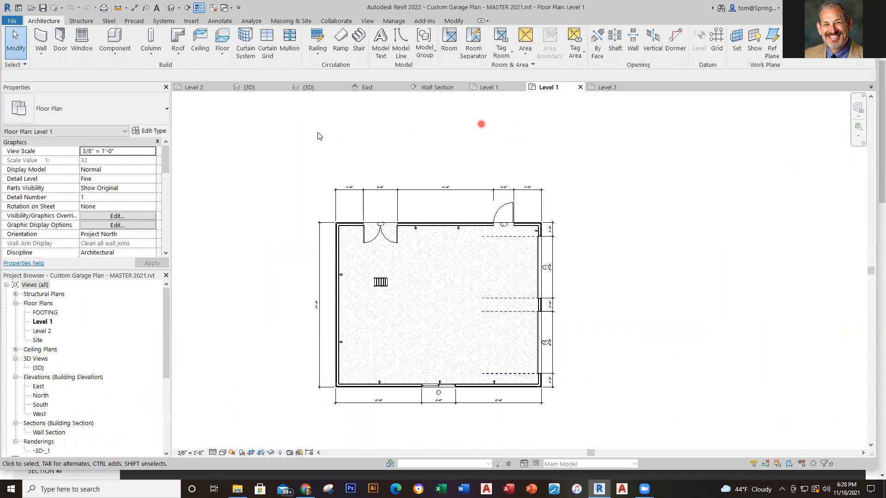
Step: Return to the 3D view of CUSTOM GARAGE - TUTORIAL and change the orientation of the window wall
left_click(245, 90)
left_click(309, 90)
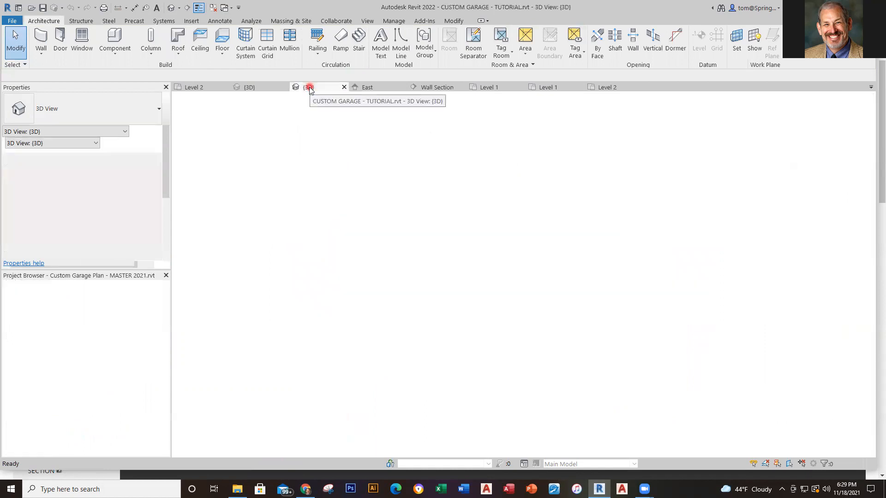
left_click(445, 307)
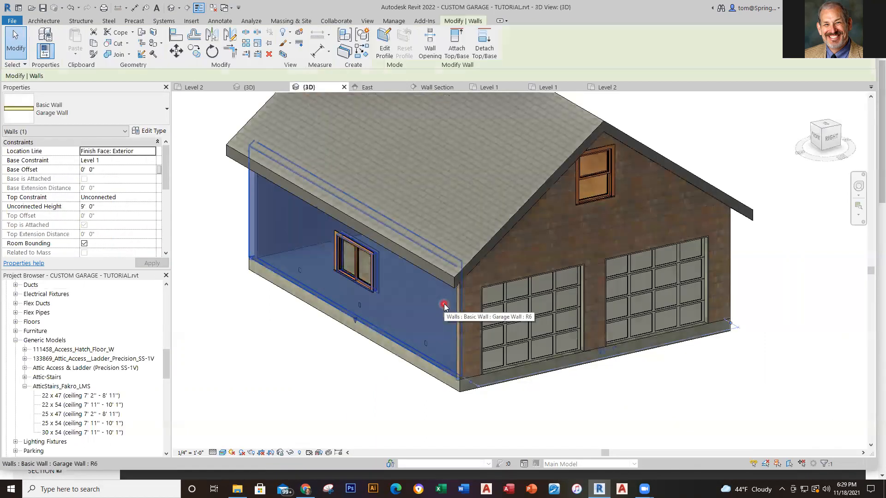
right_click(445, 307)
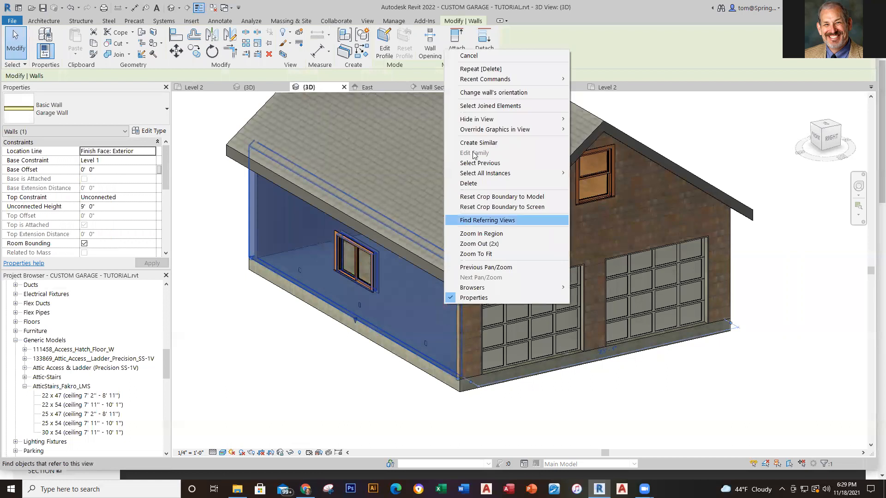
left_click(515, 93)
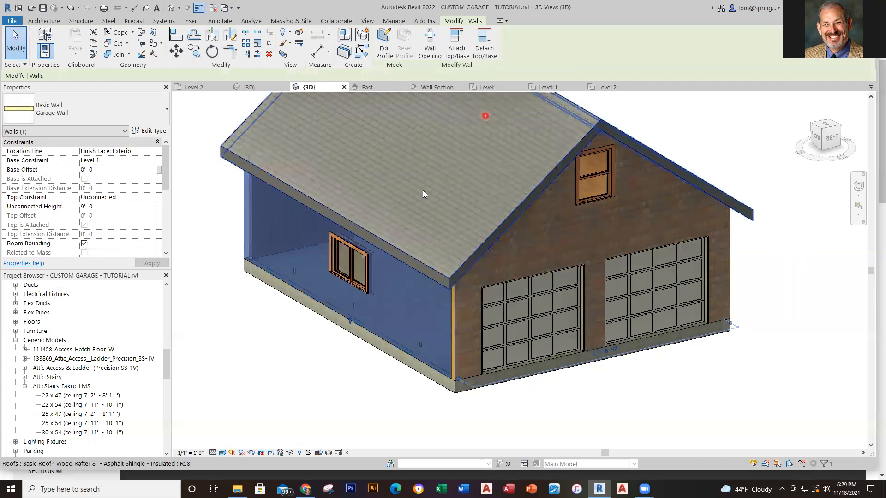
left_click(289, 365)
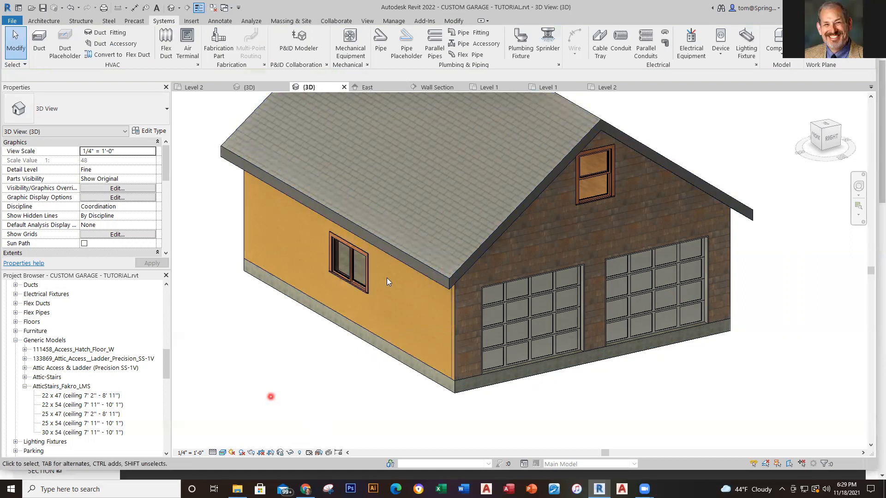
Step: Undo the window wall's orientation change
left_click(429, 294)
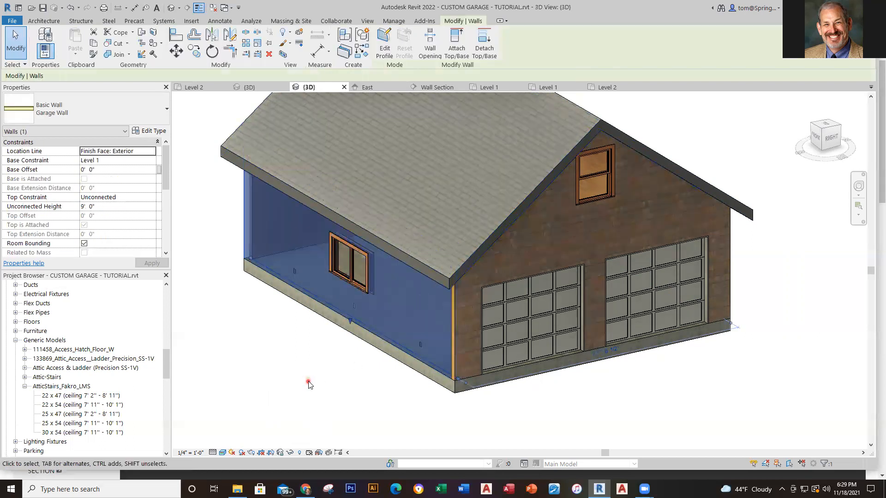
left_click(308, 382)
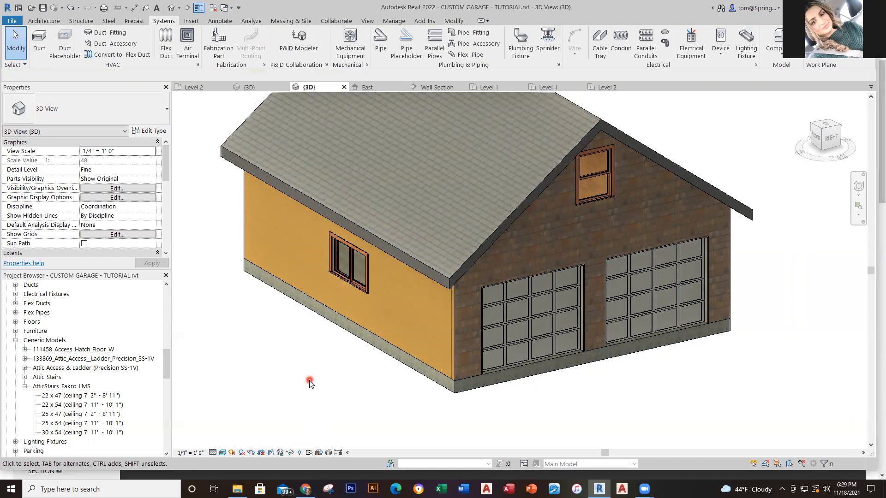
key("ctrl+z")
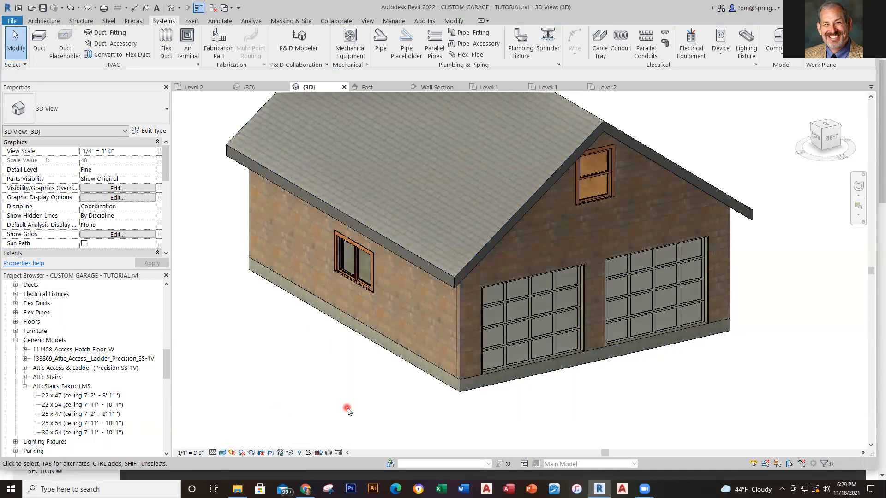
key("ctrl+z")
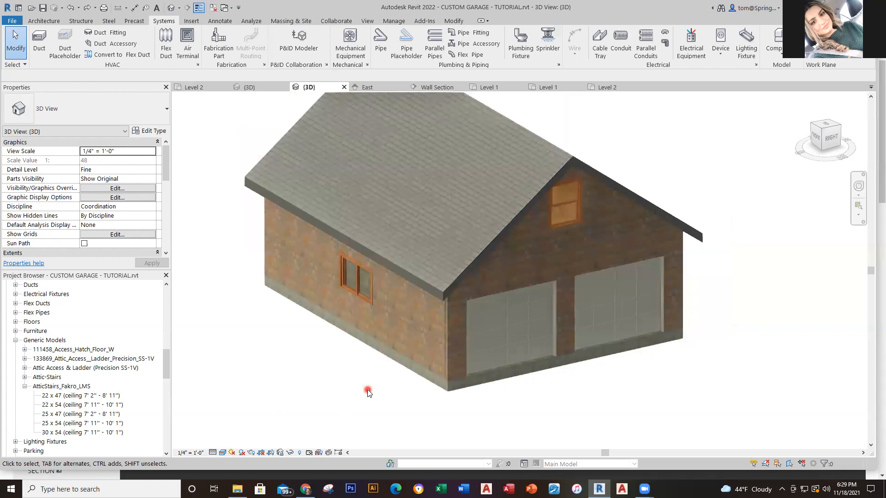
key("ctrl+y")
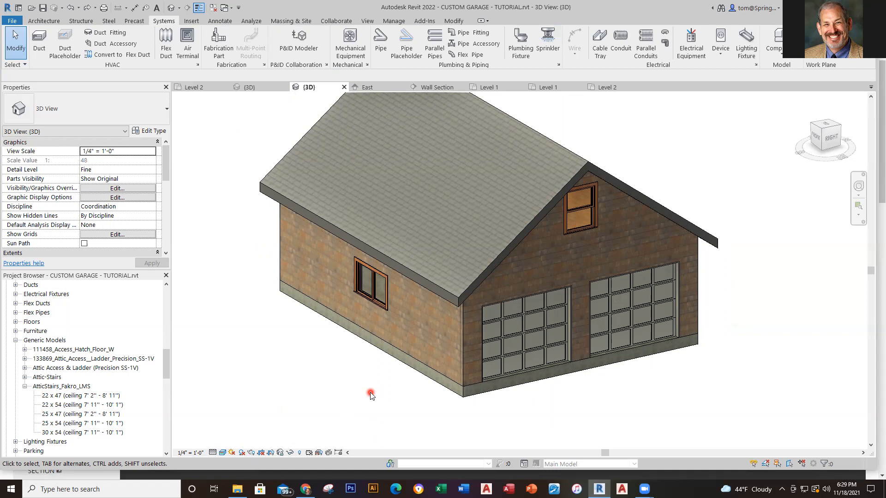
Step: Compare the garage's 3D view in the Consistent Colors and Hidden Line visual styles, and return it to Realistic
left_click(224, 453)
left_click(249, 435)
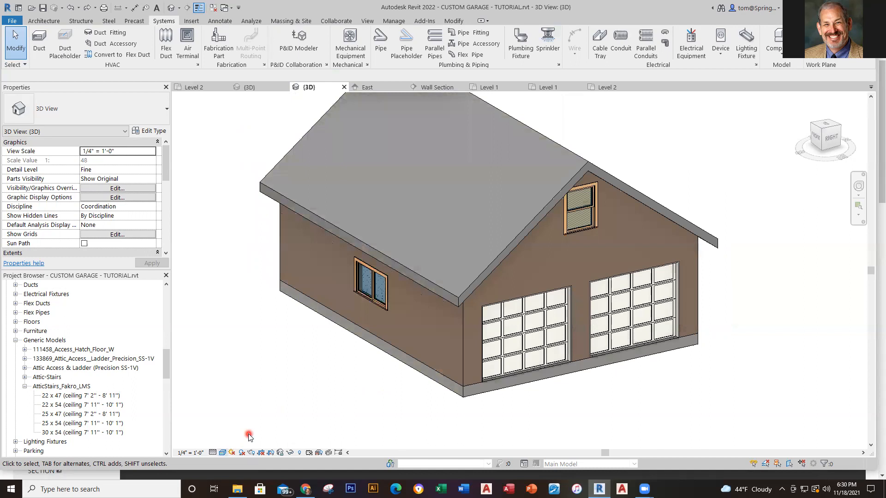
left_click(225, 453)
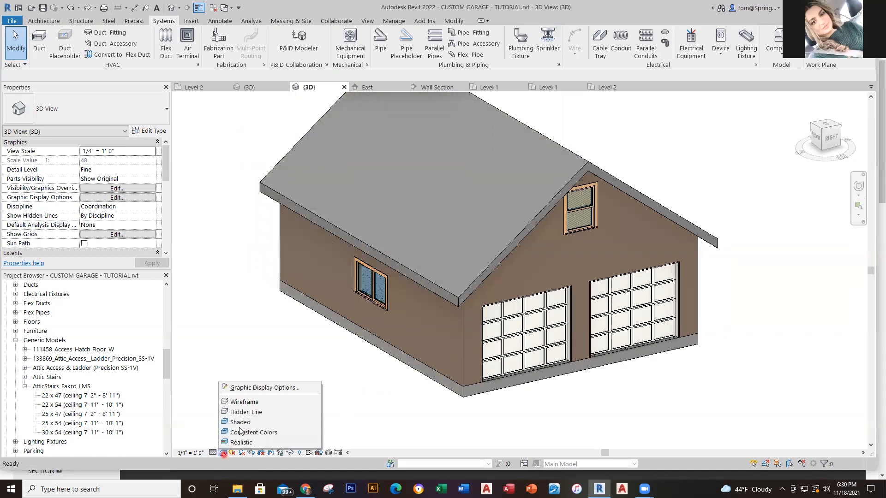
left_click(250, 413)
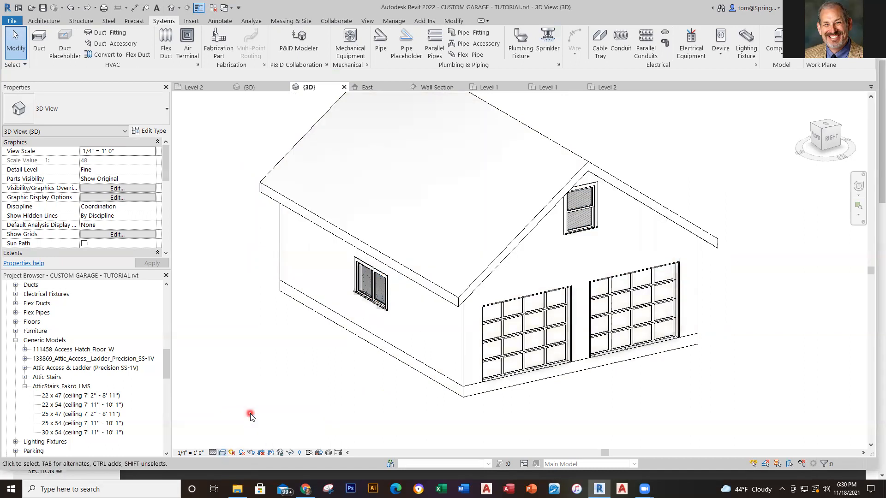
left_click(223, 453)
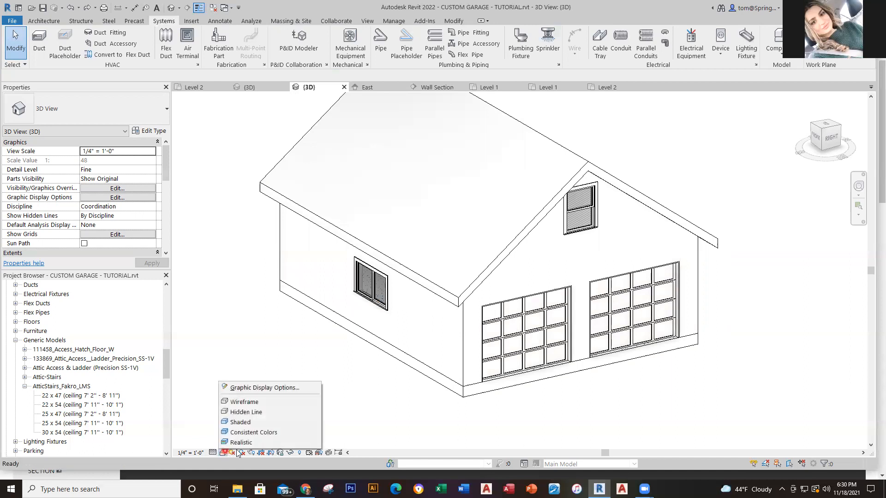
left_click(244, 443)
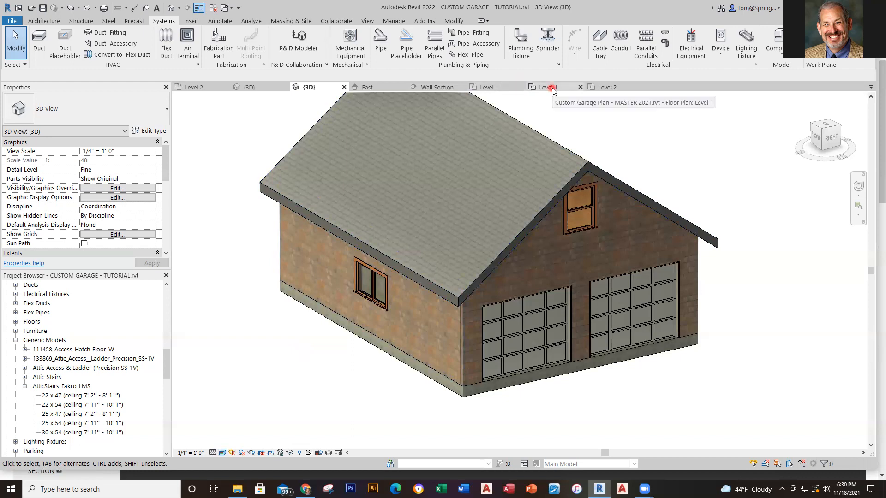
Step: Open the Level 1 floor plan of CUSTOM GARAGE - TUTORIAL and view the whole plan with its dimensions
left_click(496, 87)
scroll(544, 253, "down", 3)
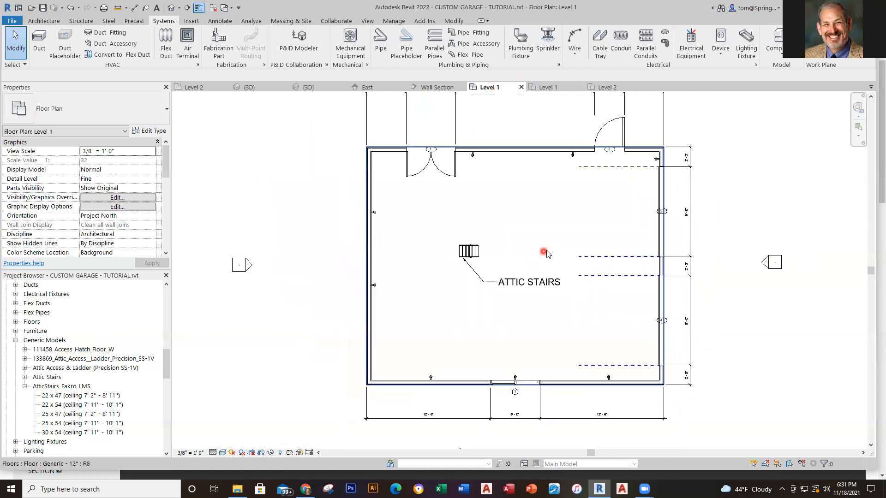
middle_click_drag(540, 247, 508, 248)
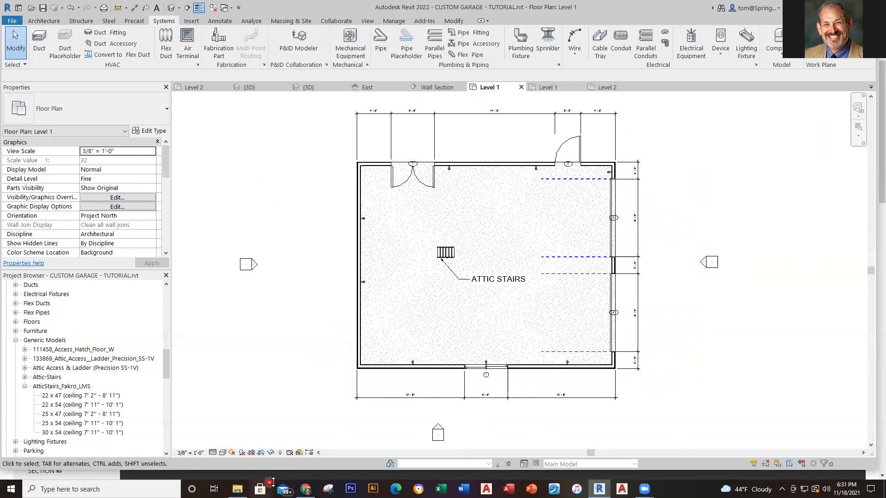
Step: Switch to Chrome, open Custom Garage - Construction Documents, and save Custom Garage Plan - MASTER 2021.pdf to Downloads
left_click(306, 489)
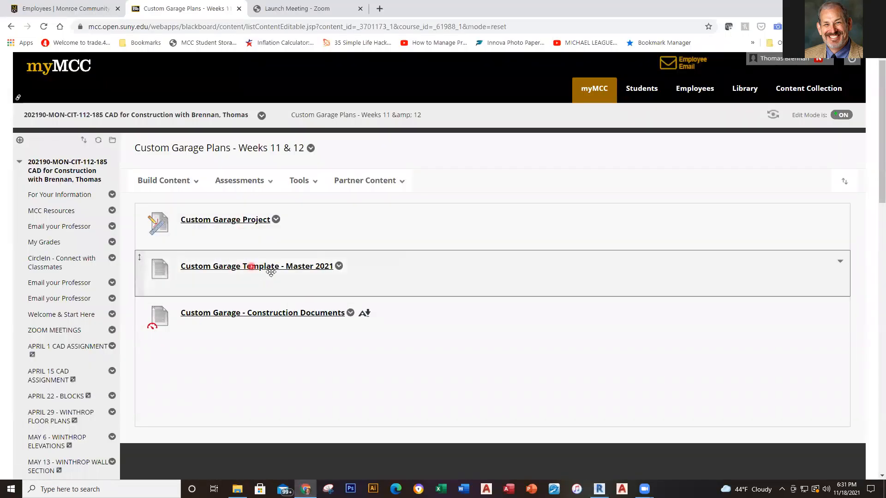
left_click(274, 320)
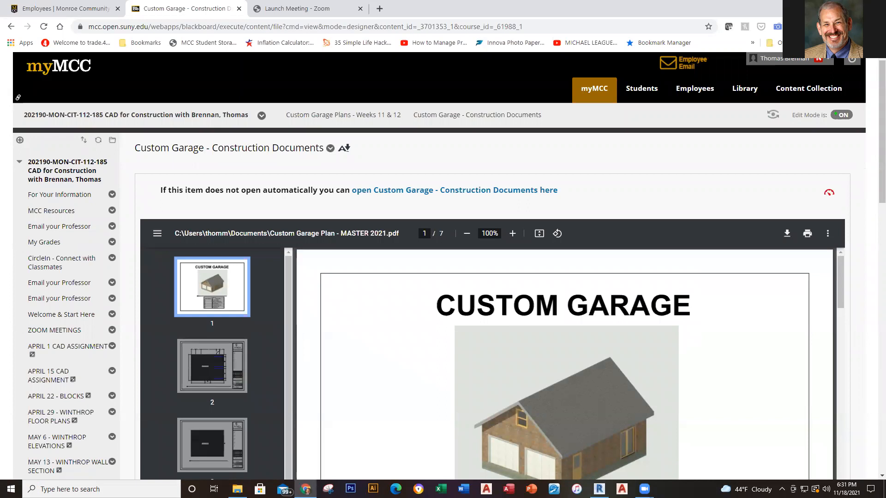
left_click(237, 489)
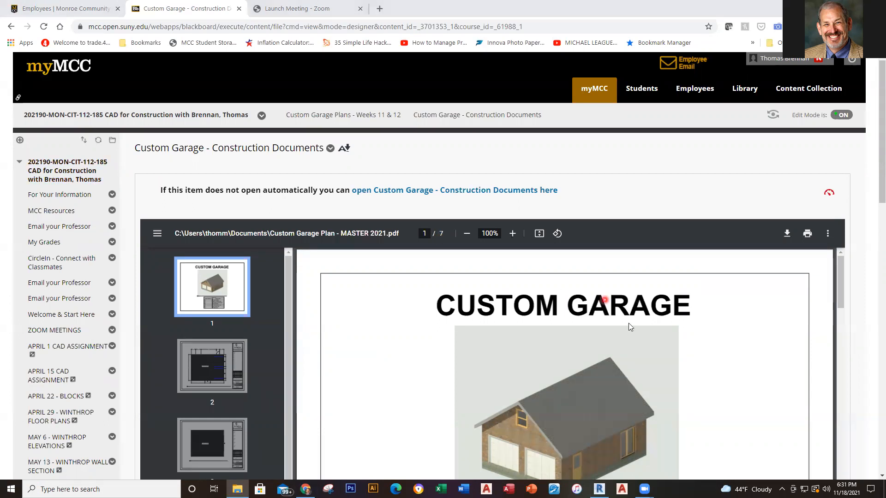
left_click(789, 235)
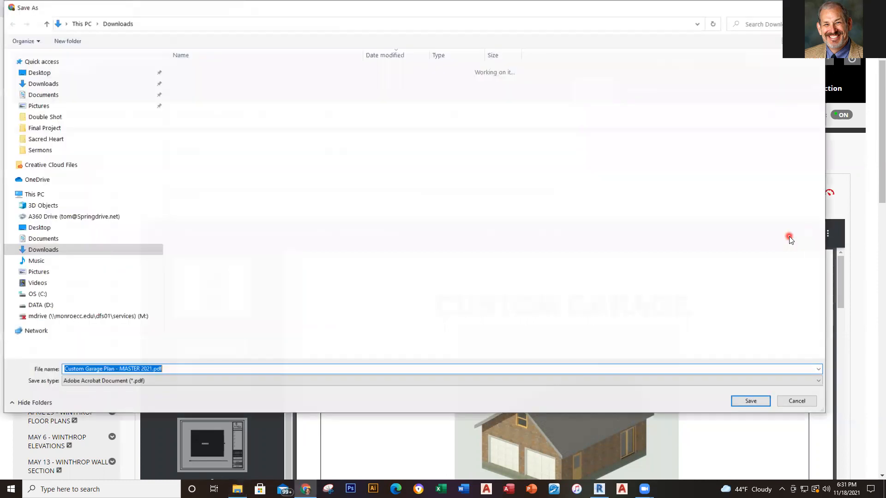
left_click(751, 401)
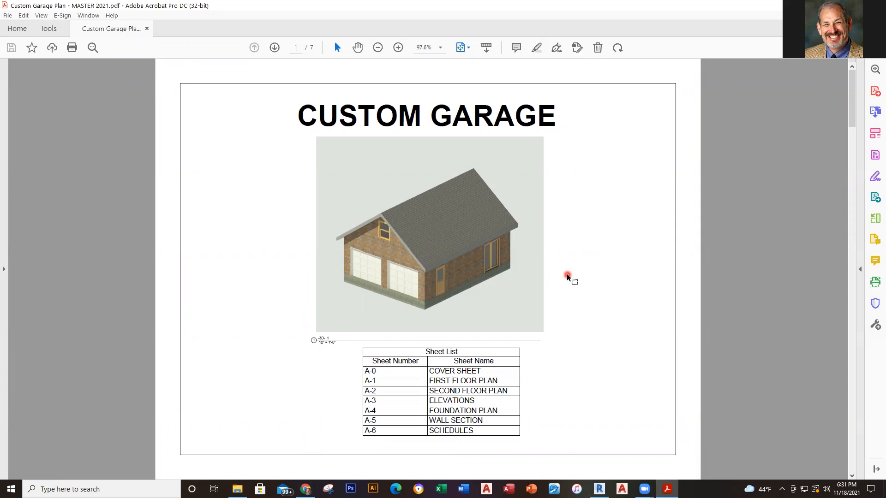
Step: Examine the cover sheet, first and second floor plans, and elevations in the Custom Garage Plan - MASTER 2021 PDF
scroll(567, 276, "down", 3)
scroll(567, 276, "down", 3)
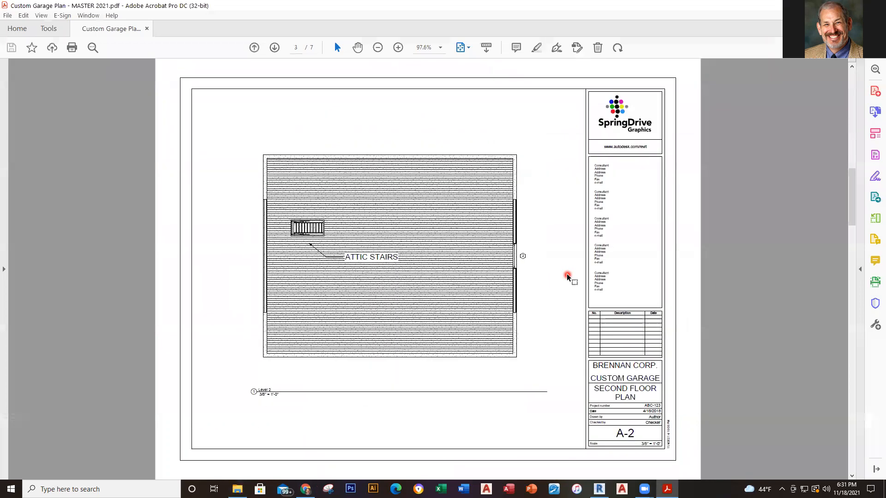
scroll(568, 276, "down", 3)
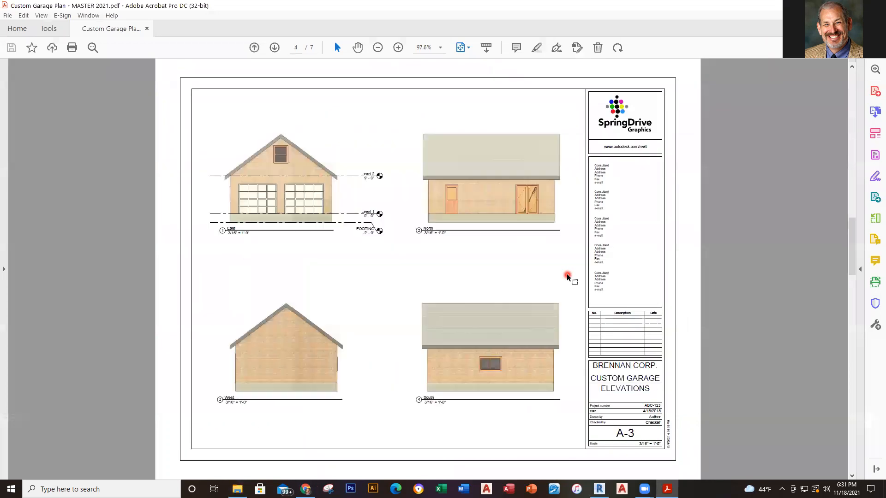
key("Home")
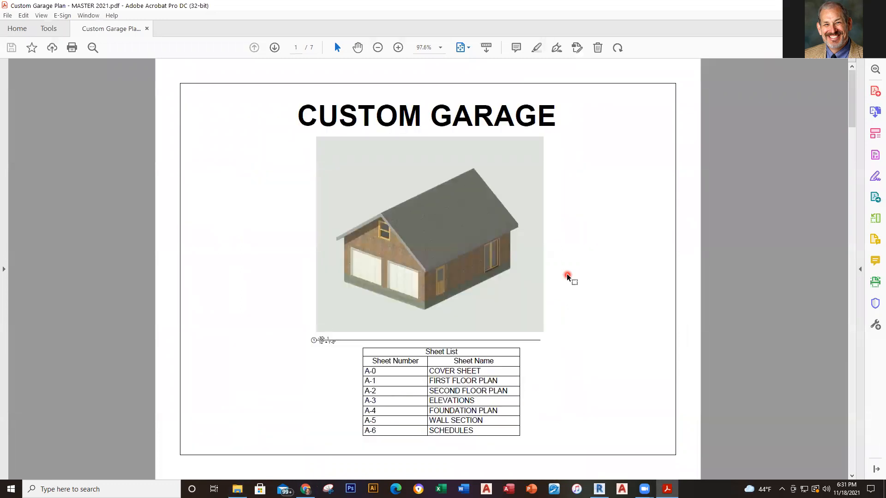
scroll(568, 275, "down", 3)
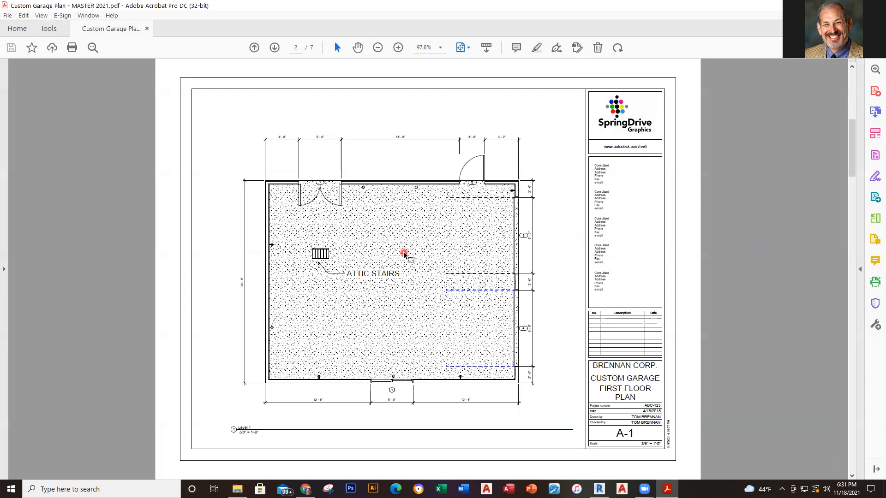
scroll(403, 253, "down", 2)
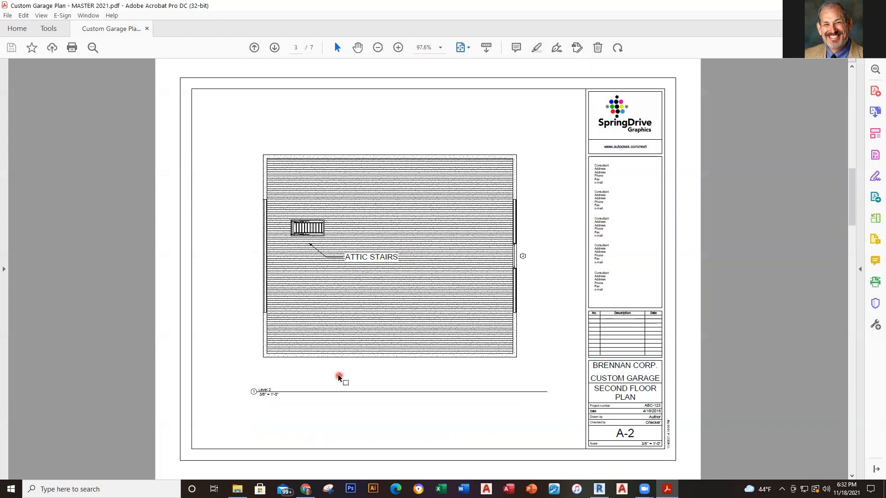
scroll(339, 376, "down", 2)
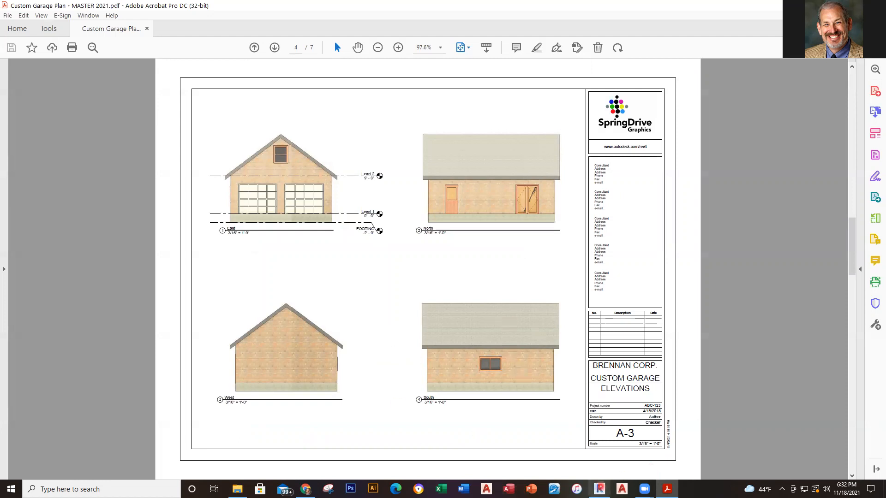
Step: Switch to Revit and view sheets A-0 through A-3 of Custom Garage Plan - MASTER 2021
left_click(599, 489)
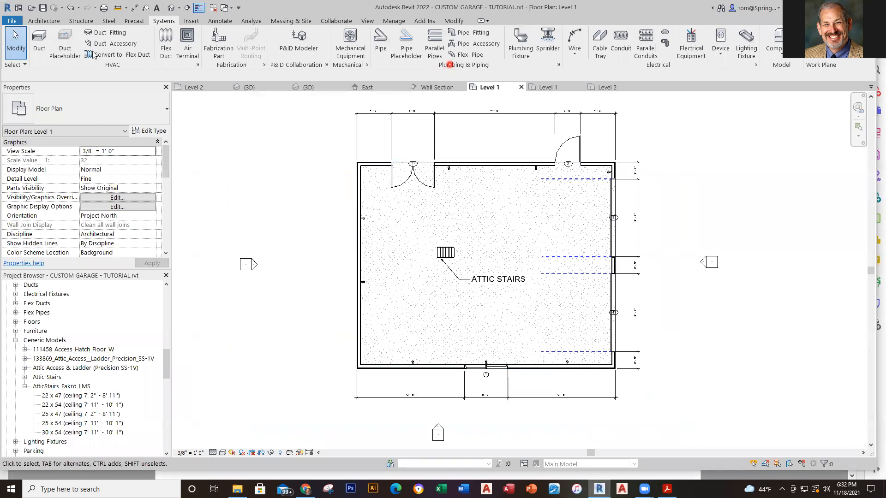
left_click(40, 22)
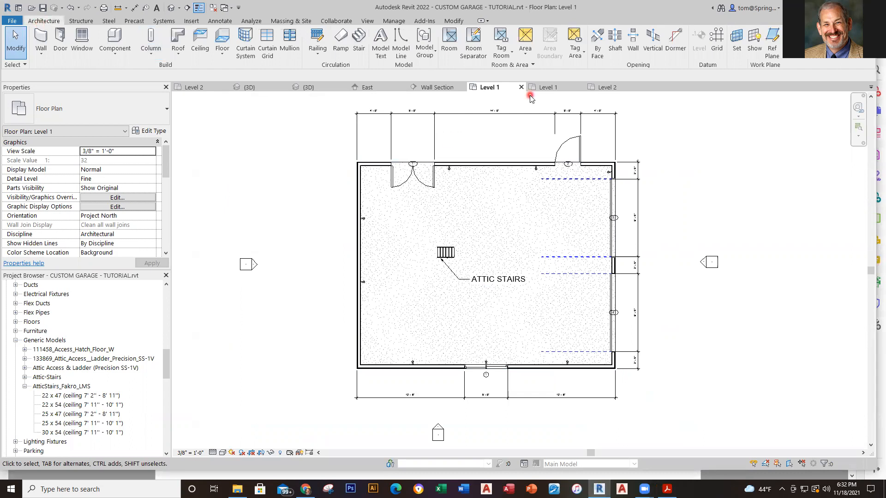
left_click(547, 88)
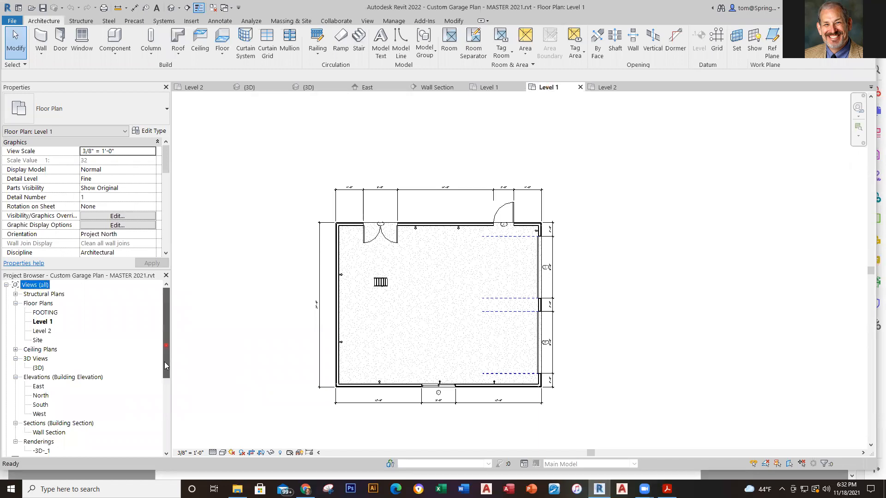
scroll(164, 362, "down", 5)
double_click(56, 368)
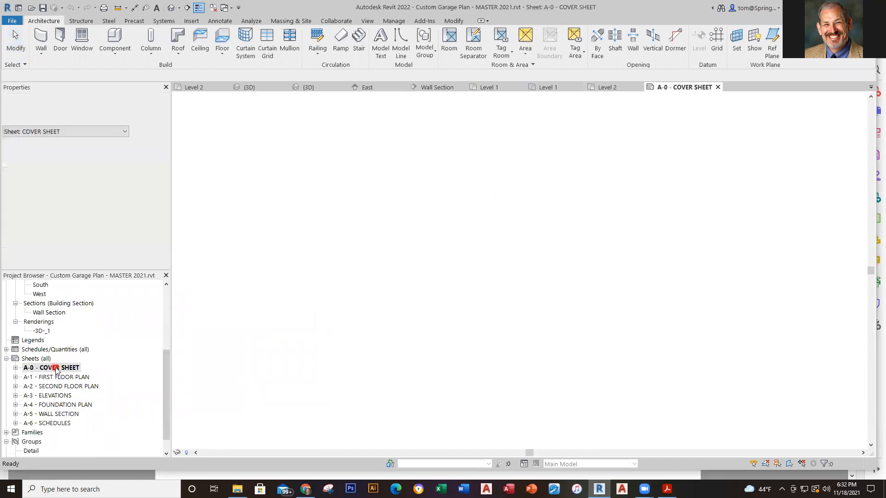
double_click(59, 377)
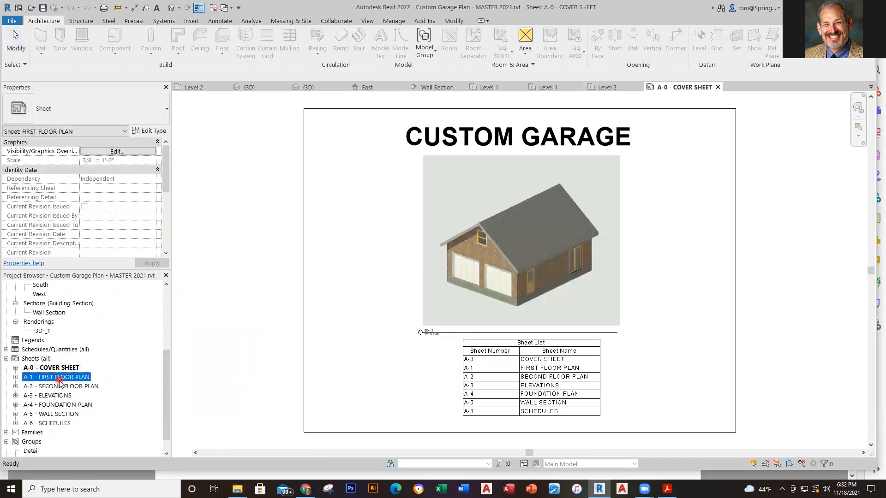
double_click(64, 387)
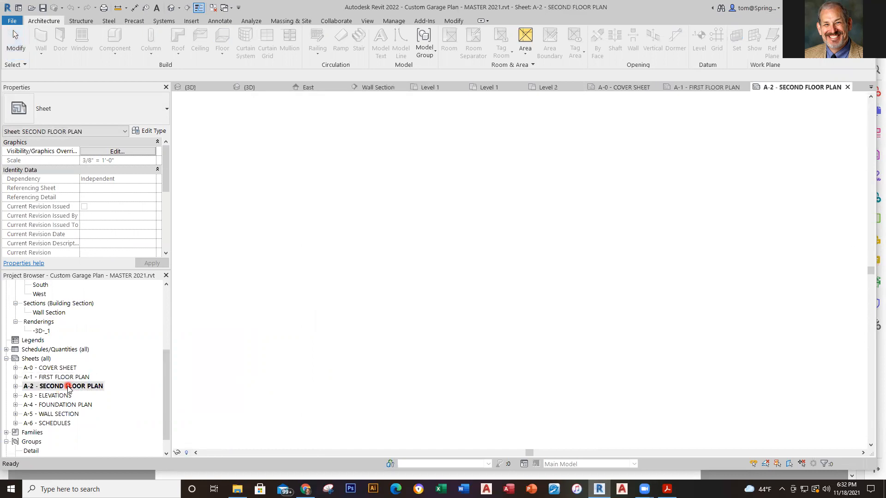
double_click(58, 396)
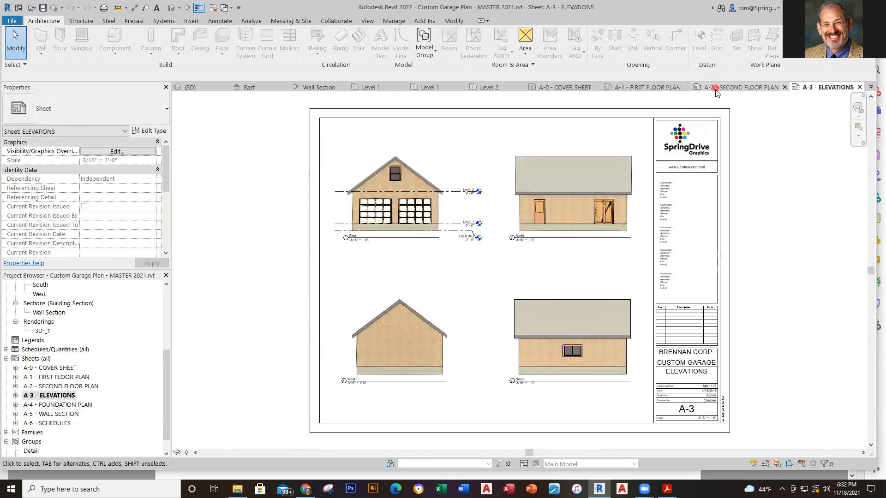
Step: Return to CUSTOM GARAGE - TUTORIAL and open its sheets A-0 through A-6 one after another to examine their contents
left_click(370, 89)
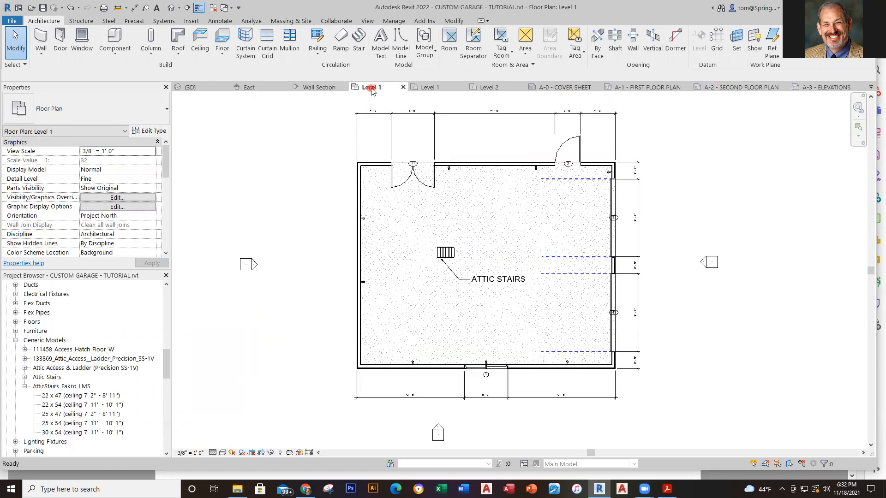
left_click_drag(168, 359, 174, 316)
double_click(69, 359)
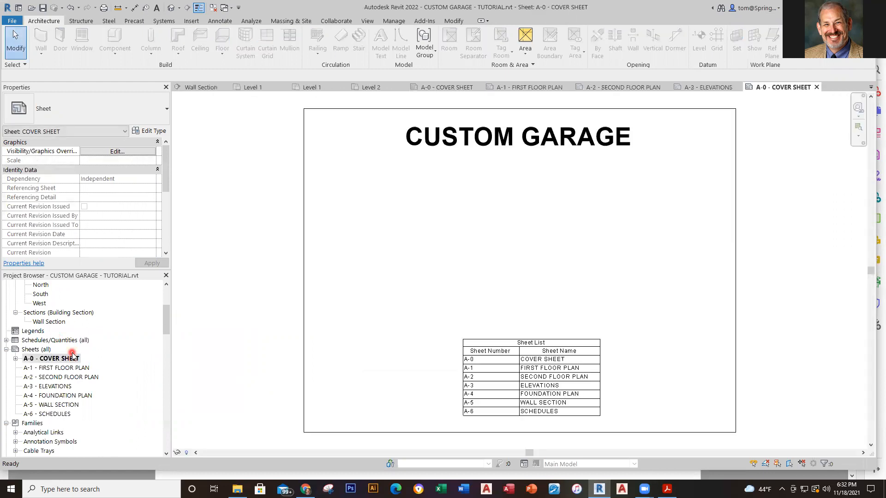
left_click(77, 369)
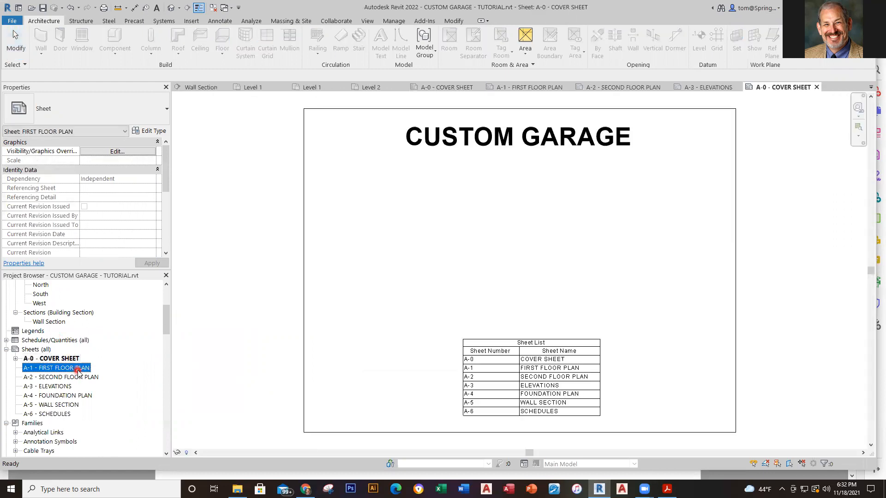
double_click(78, 372)
double_click(80, 377)
left_click(61, 387)
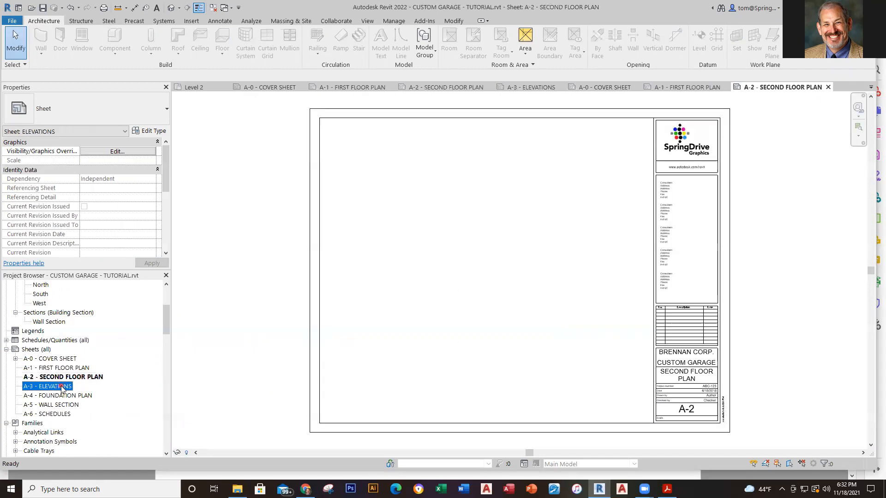
double_click(62, 386)
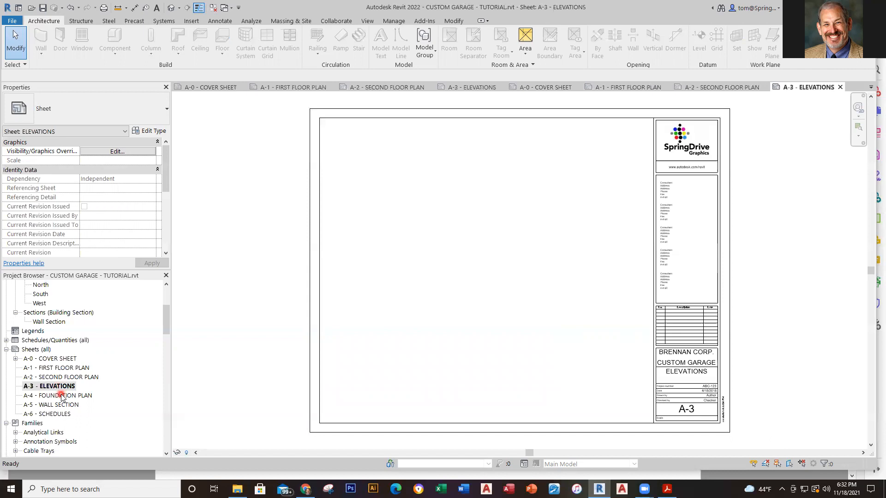
double_click(62, 396)
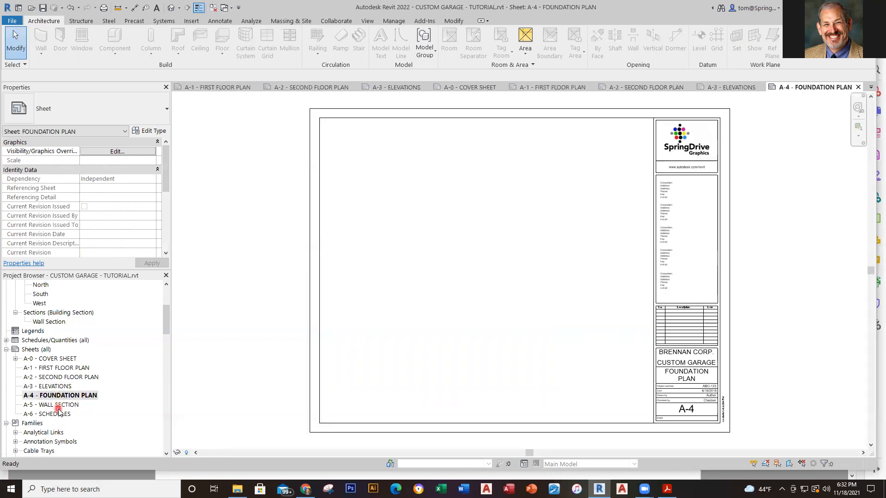
double_click(57, 405)
left_click(60, 415)
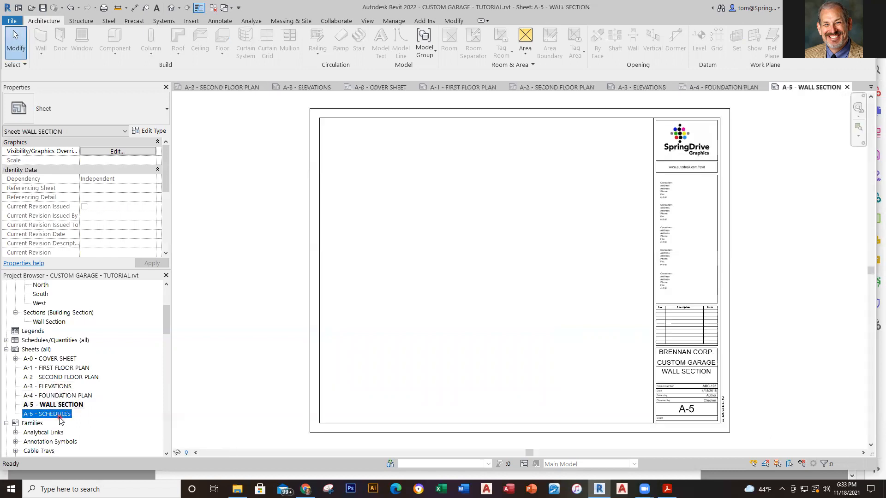
double_click(60, 414)
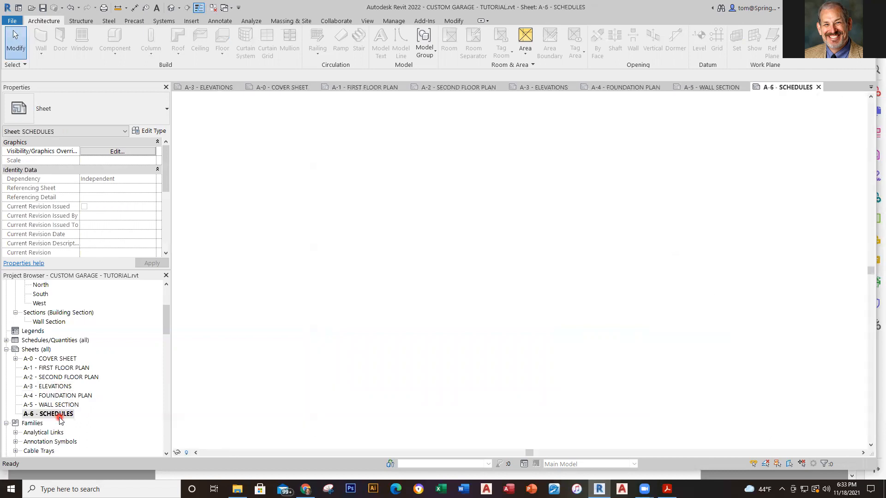
Step: Open sheet A-1 - FIRST FLOOR PLAN, place the Level 1 floor plan on it, and inspect the placed view's title
left_click(63, 359)
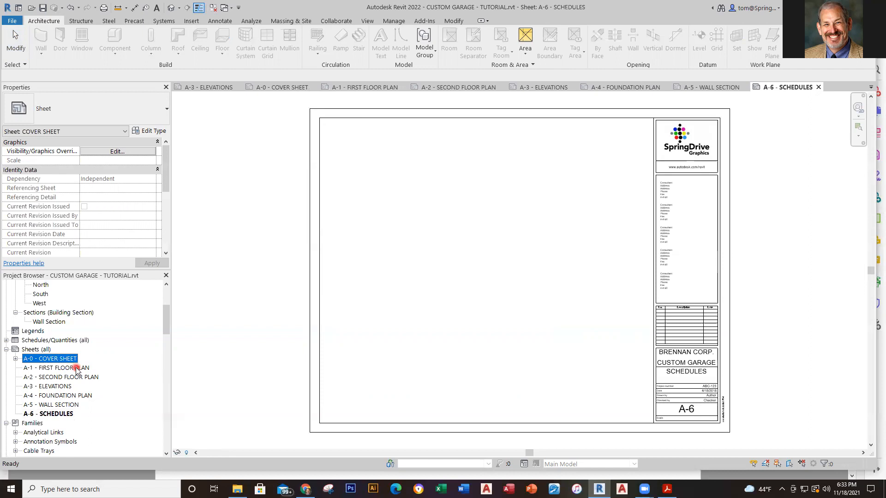
double_click(69, 368)
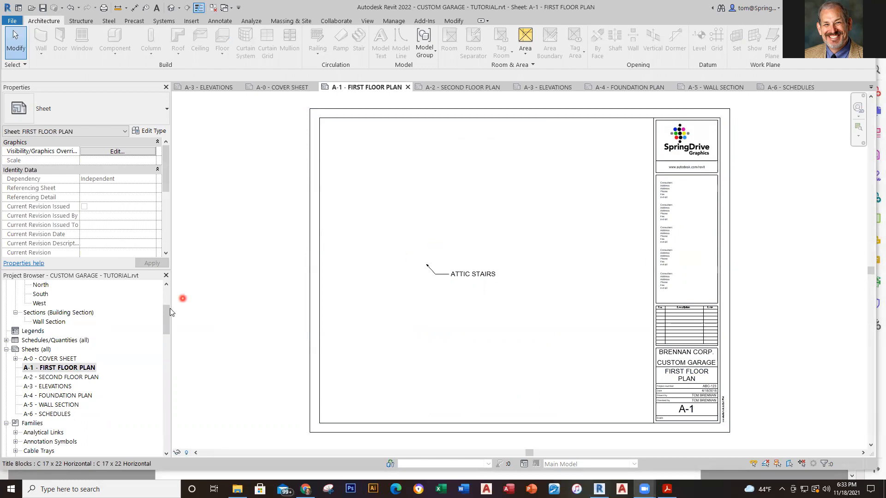
left_click_drag(167, 327, 170, 297)
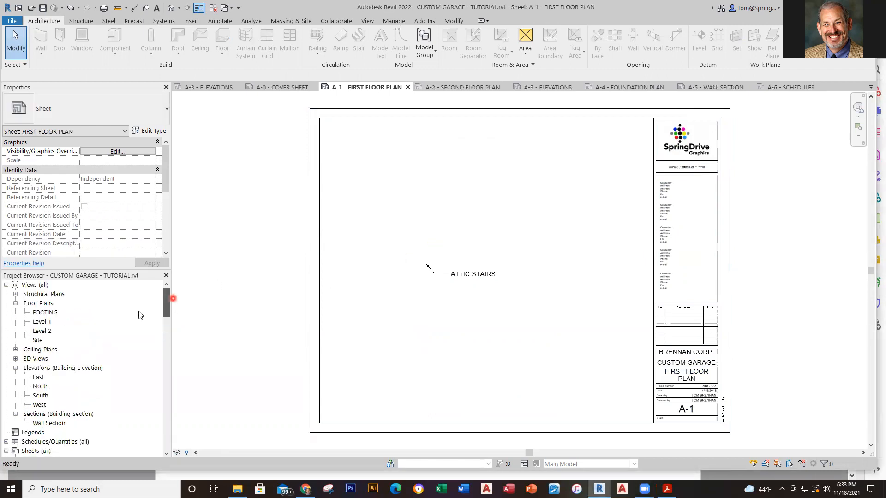
left_click(40, 323)
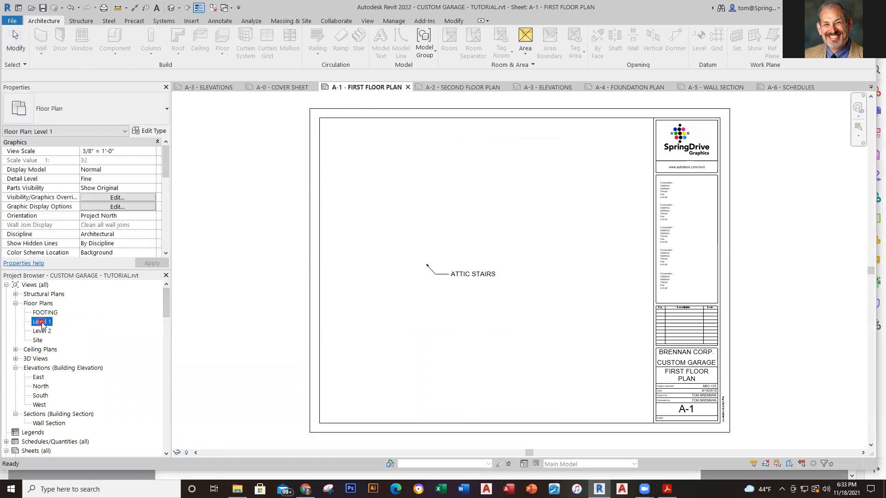
left_click_drag(41, 323, 444, 261)
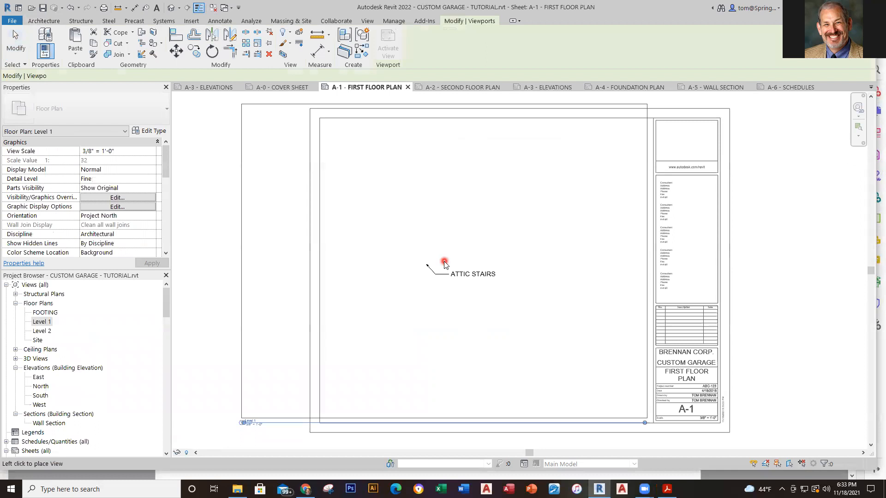
left_click(493, 262)
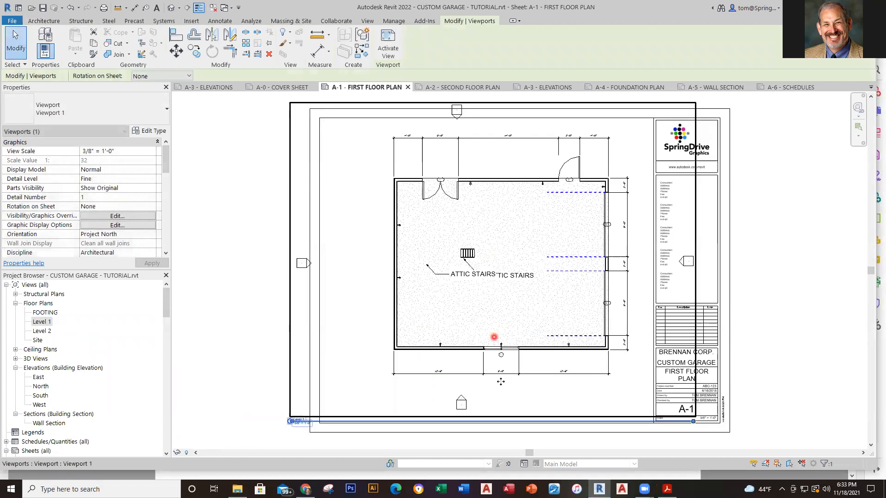
left_click(821, 432)
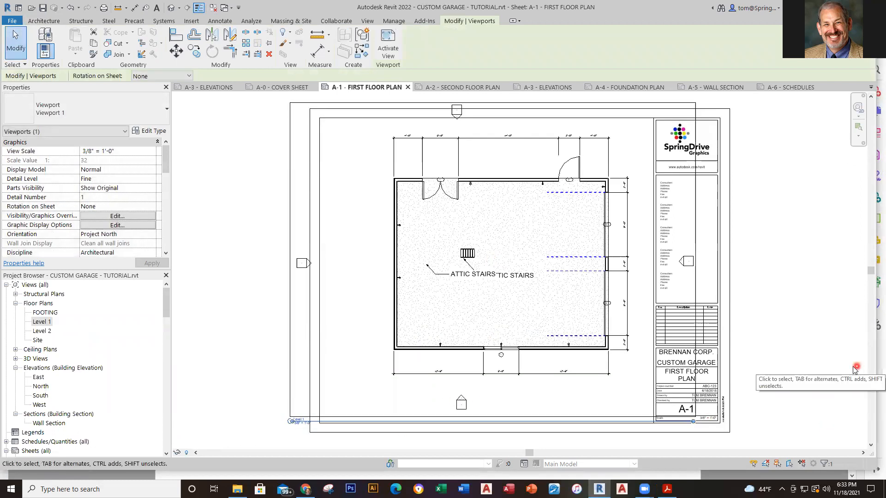
left_click(257, 411)
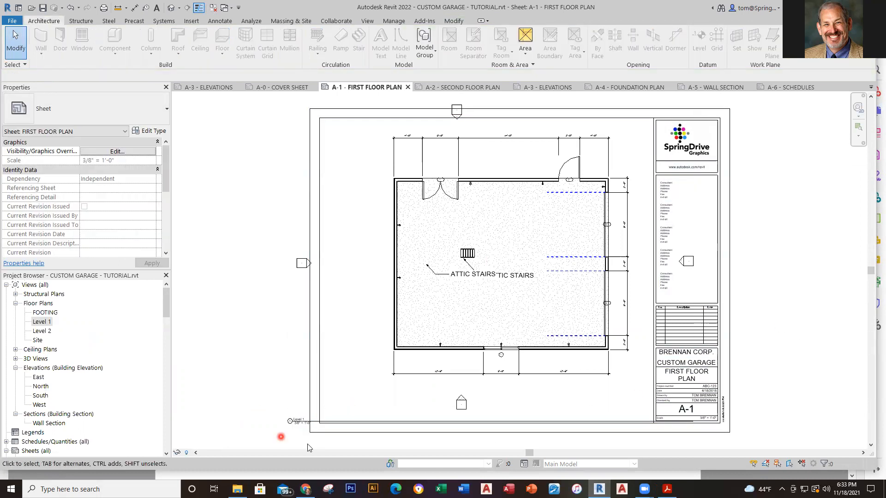
scroll(307, 426, "up", 3)
scroll(300, 429, "up", 4)
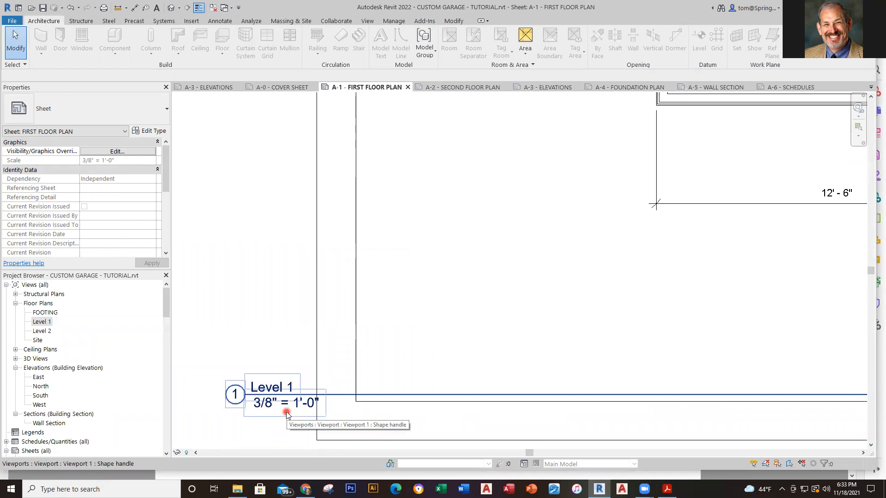
scroll(450, 382, "down", 7)
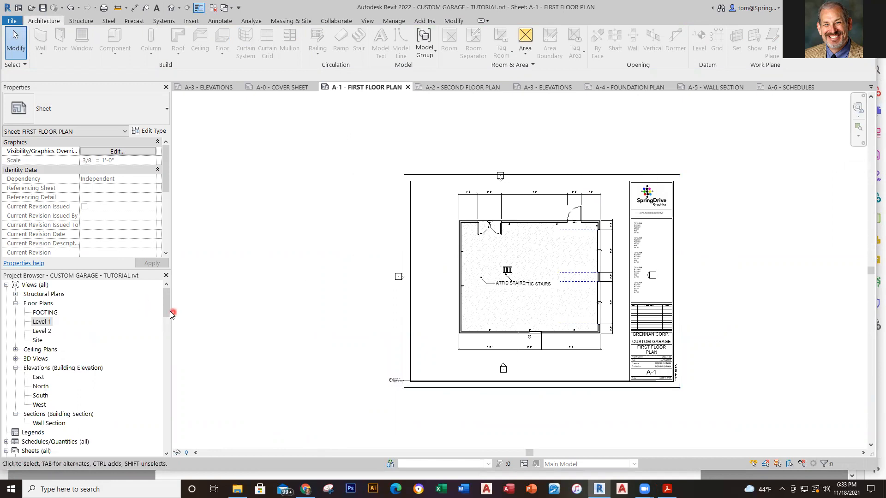
Step: Open the Level 1 floor plan and show its crop region
double_click(42, 322)
scroll(619, 317, "down", 3)
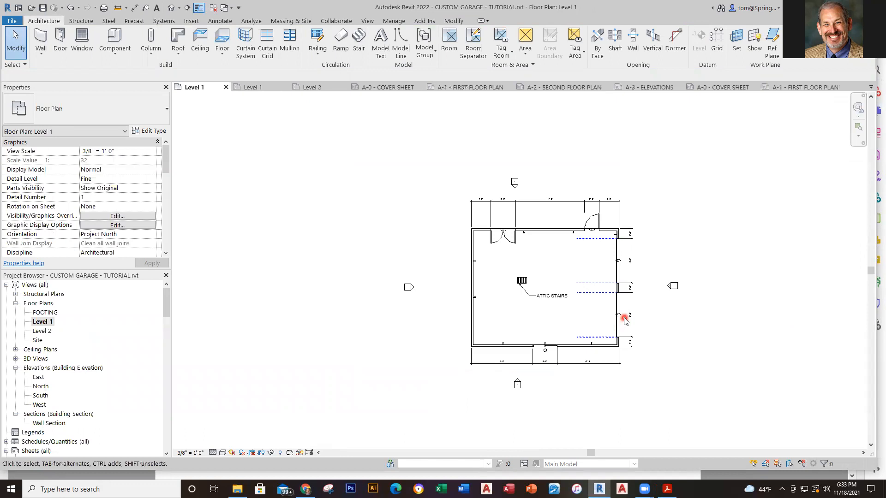
left_click(261, 454)
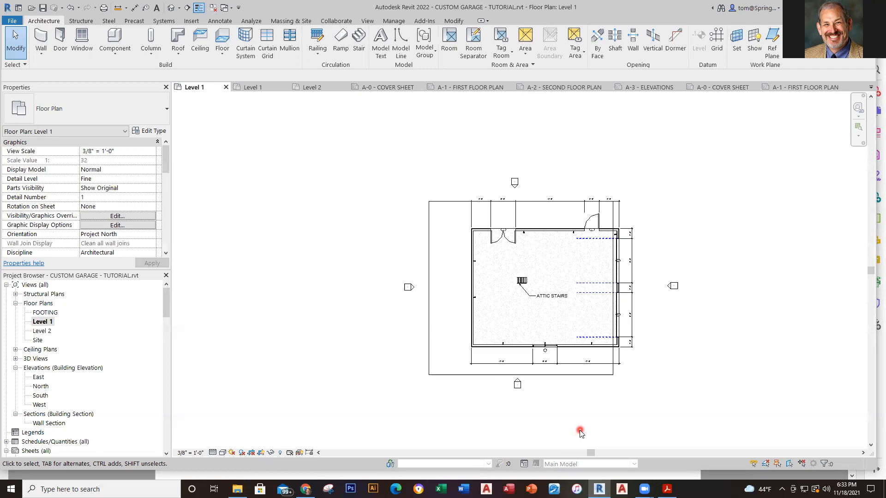
scroll(580, 432, "up", 2)
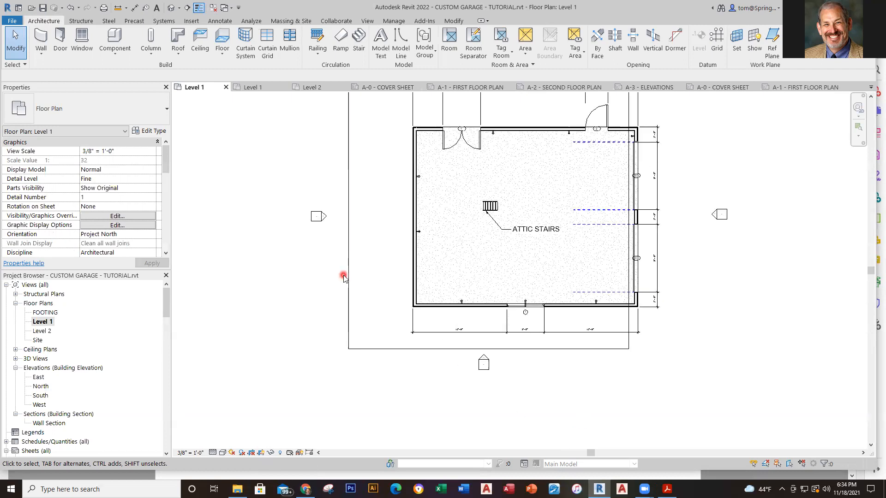
Step: Move the crop region's west edge inward to the middle of the double doors and toggle Crop View to demonstrate the cropping
left_click(347, 272)
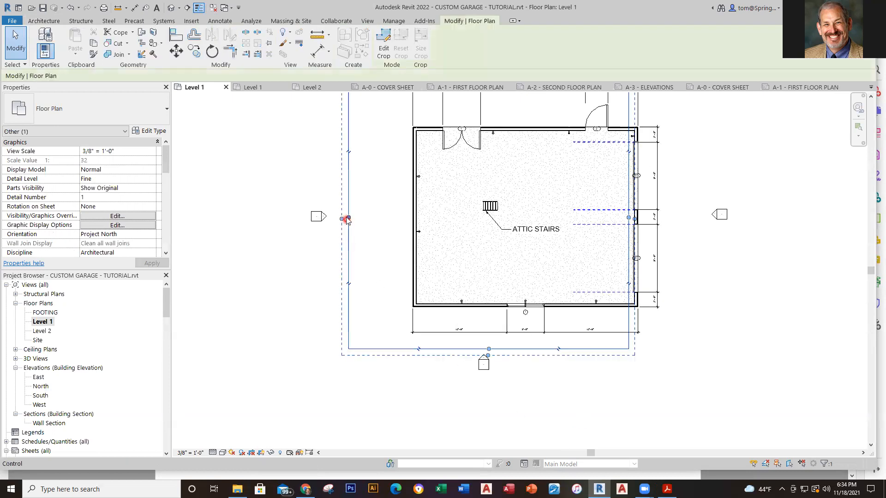
left_click_drag(347, 218, 461, 235)
left_click(340, 315)
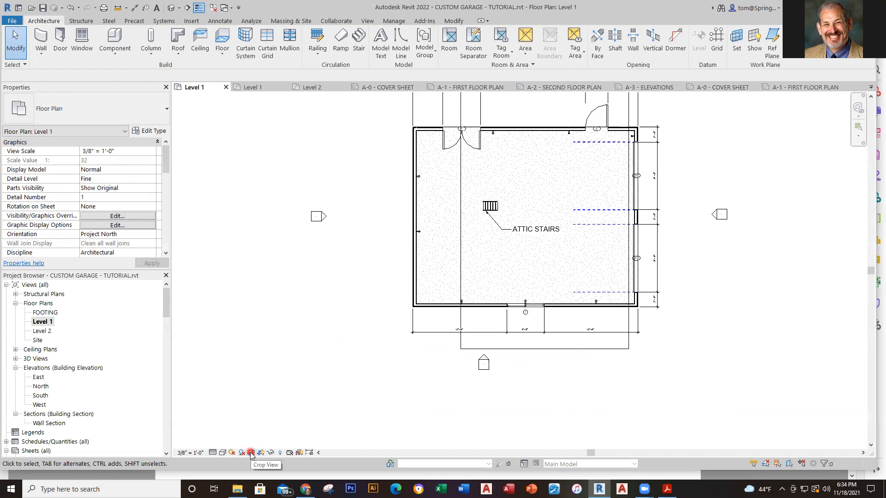
left_click(251, 453)
left_click(251, 454)
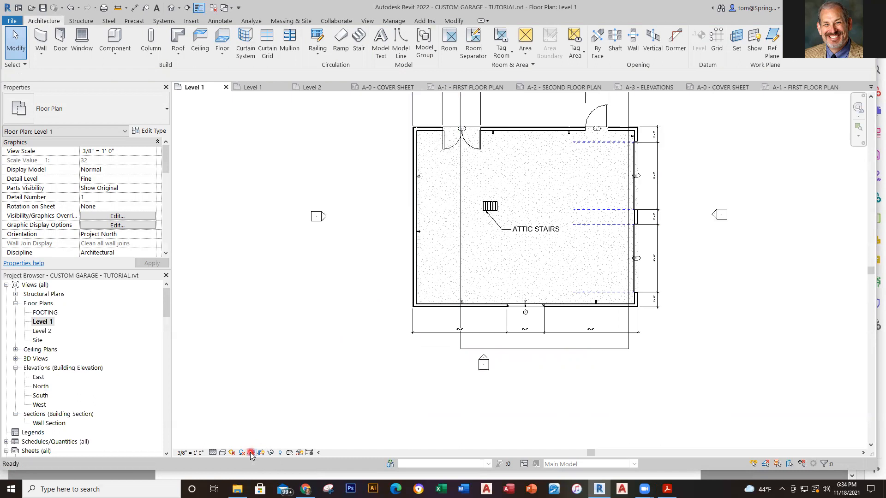
left_click(251, 454)
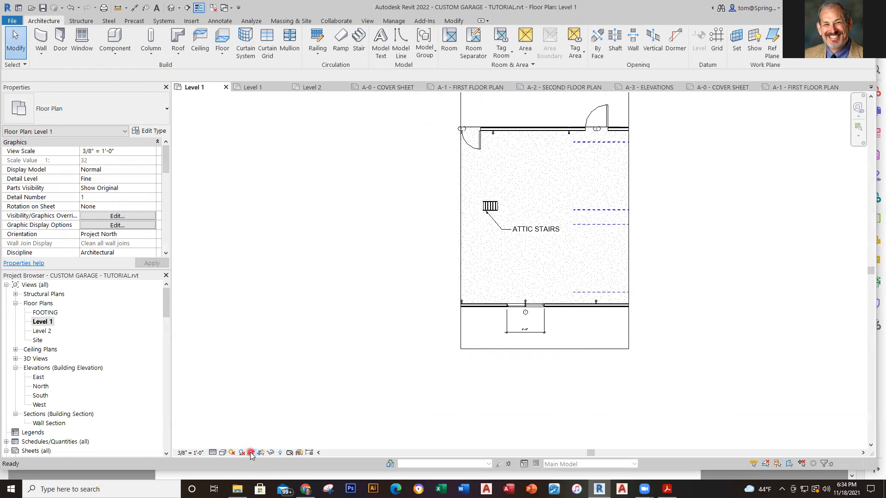
left_click(251, 454)
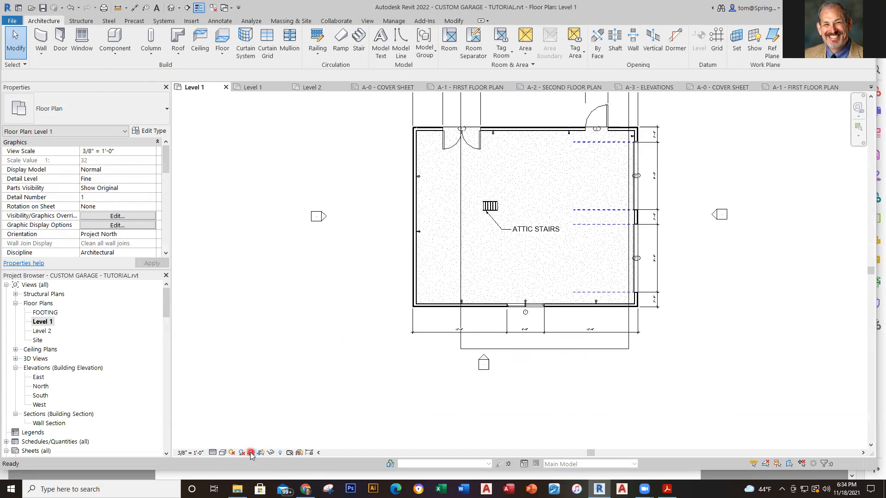
Step: Switch Crop View on and off repeatedly, and hide and show the crop region, to compare their effects on Level 1
scroll(377, 316, "down", 2)
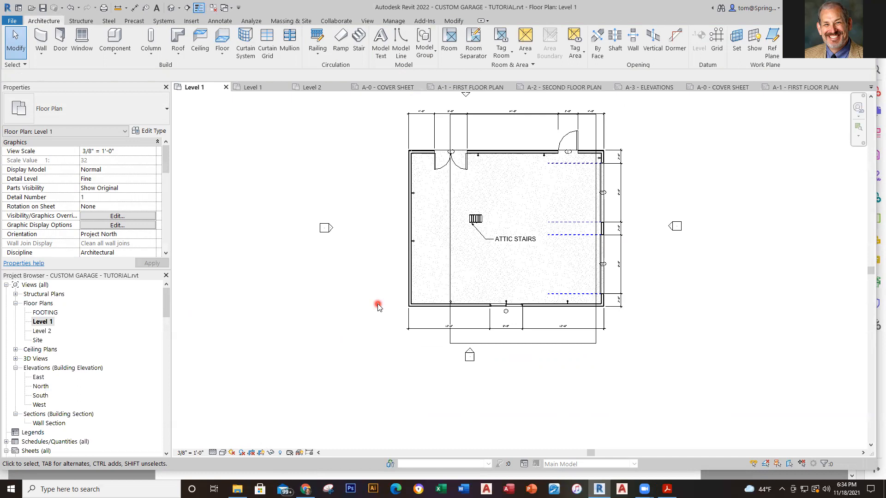
middle_click_drag(376, 315, 342, 375)
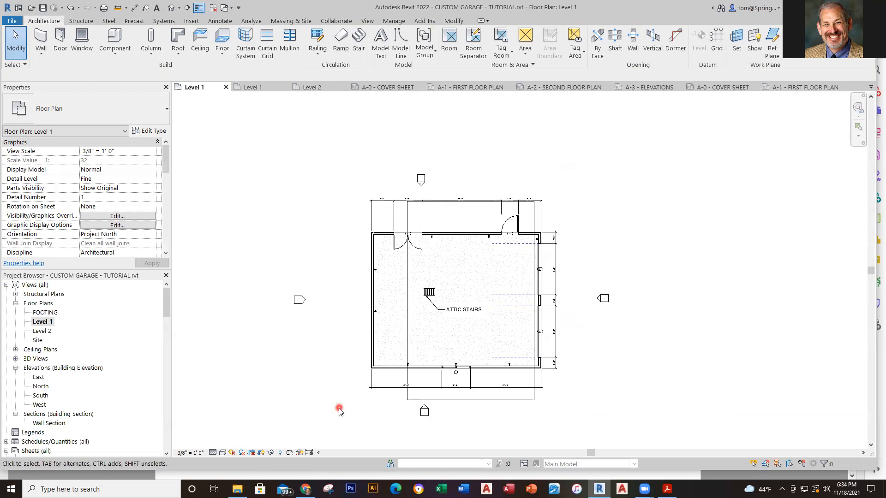
scroll(340, 404, "up", 1)
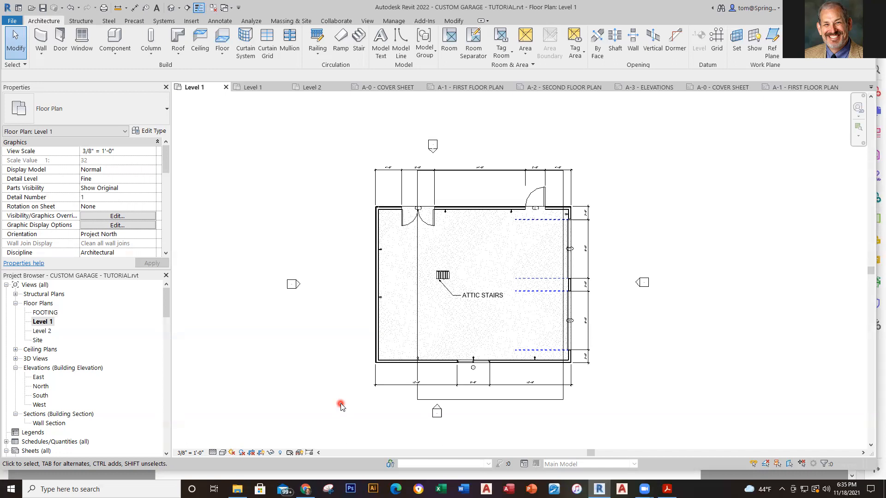
left_click(419, 331)
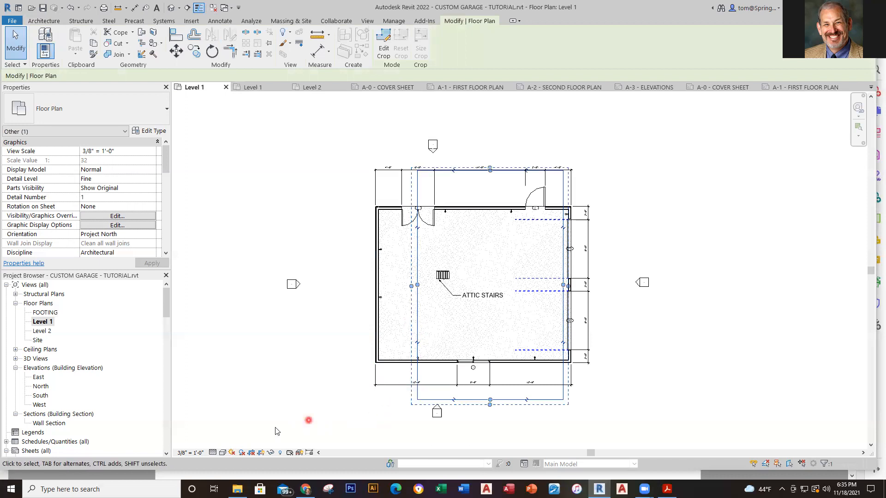
left_click(252, 454)
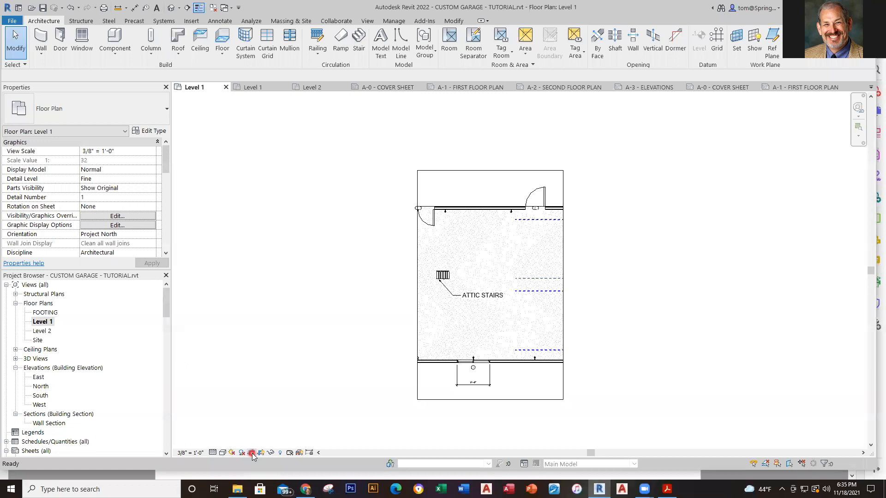
left_click(252, 454)
left_click(252, 454)
left_click(252, 454)
left_click(252, 454)
left_click(252, 454)
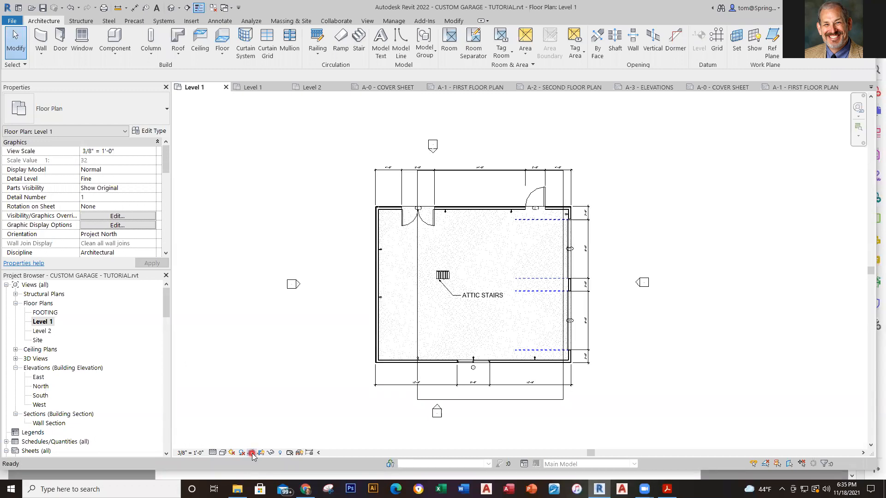
left_click(261, 454)
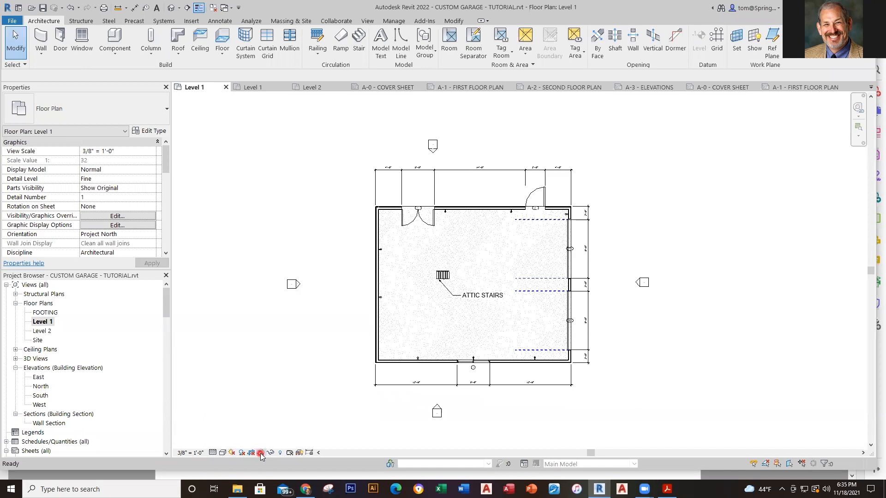
left_click(260, 454)
left_click(261, 453)
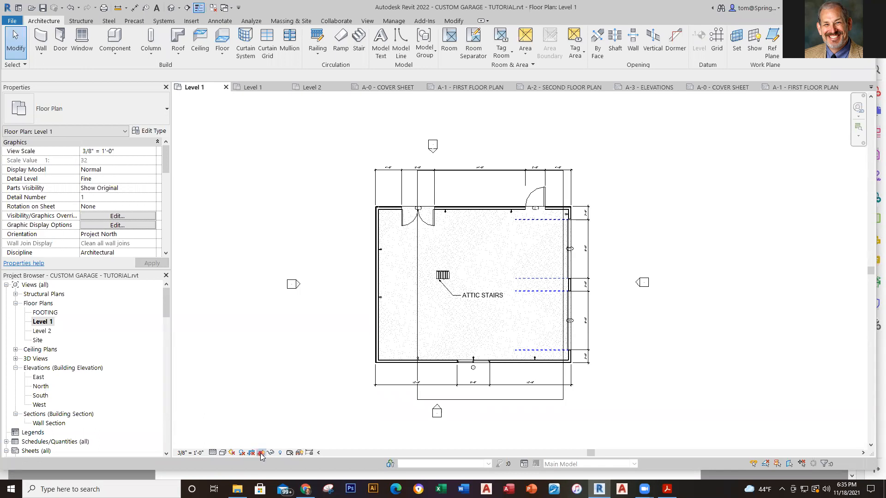
left_click(261, 453)
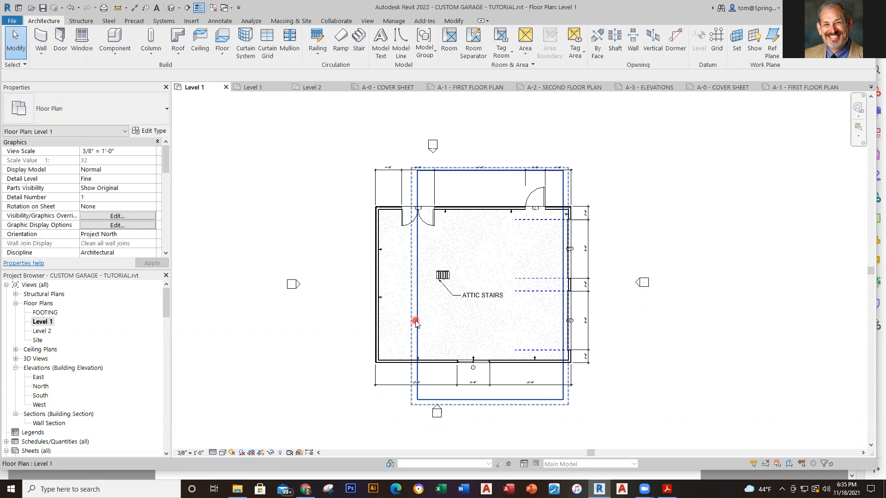
Step: Adjust all four crop region edges so they closely surround the garage plan and its dimensions, leaving the elevation markers outside
left_click(418, 299)
left_click_drag(419, 287, 369, 287)
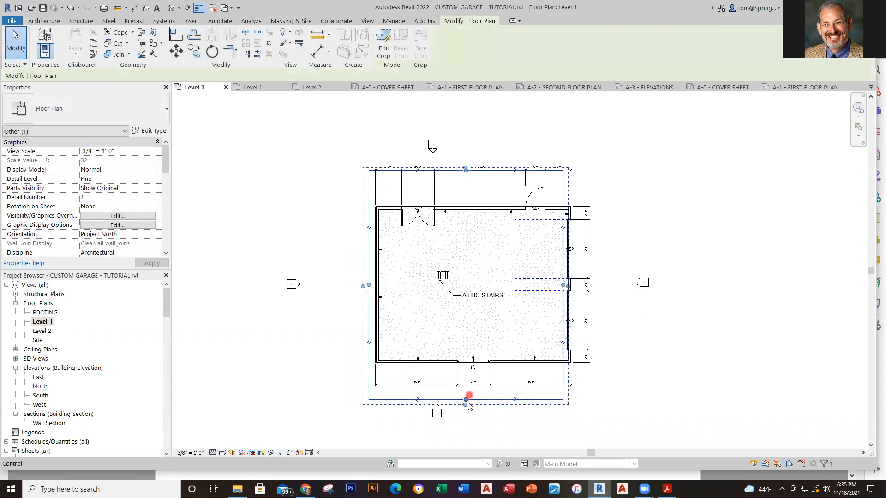
left_click_drag(465, 400, 466, 391)
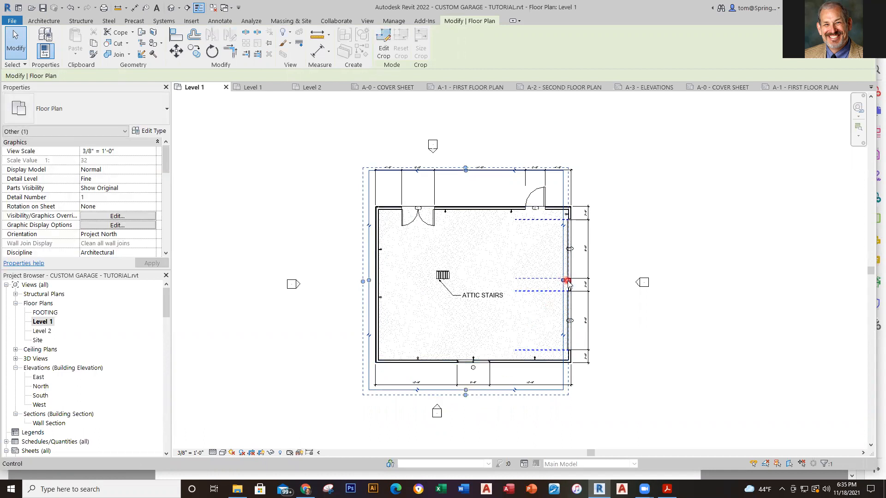
left_click_drag(564, 281, 592, 282)
left_click_drag(481, 171, 480, 160)
left_click(636, 379)
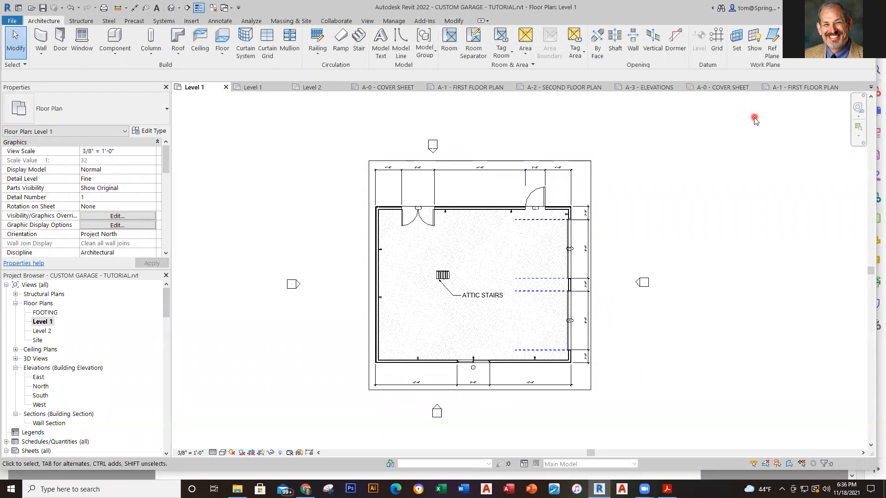
Step: Return to sheet A-1 - FIRST FLOOR PLAN and nudge the Level 1 viewport down and left to center the plan within the border
left_click(797, 89)
scroll(744, 282, "up", 3)
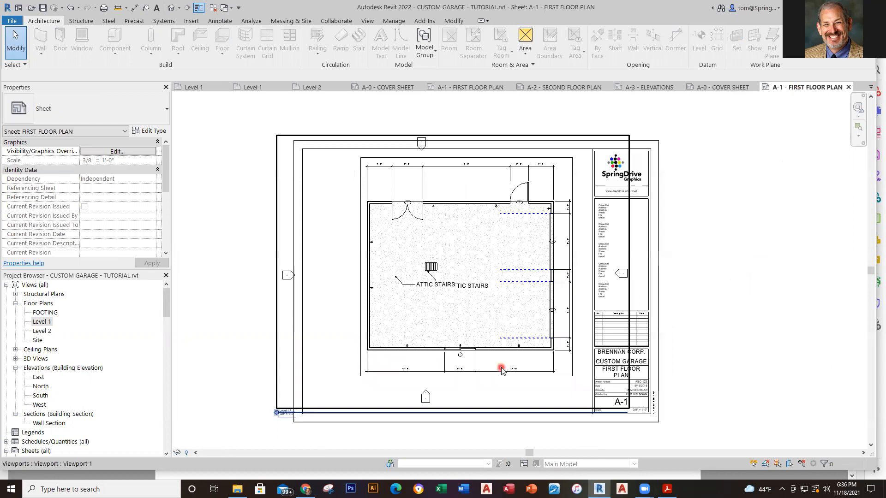
left_click(501, 369)
key("Down")
key("Down")
key("Down")
key("Down")
key("Down")
key("Down")
key("Down")
key("Down")
key("Down")
key("Down")
key("Down")
key("Down")
key("Left")
key("Left")
key("Left")
key("Left")
key("Left")
key("Left")
key("Left")
key("Left")
key("Left")
key("Left")
key("Left")
key("Left")
key("Left")
key("Left")
key("Up")
key("Up")
key("Up")
key("Up")
key("Up")
key("Up")
key("Up")
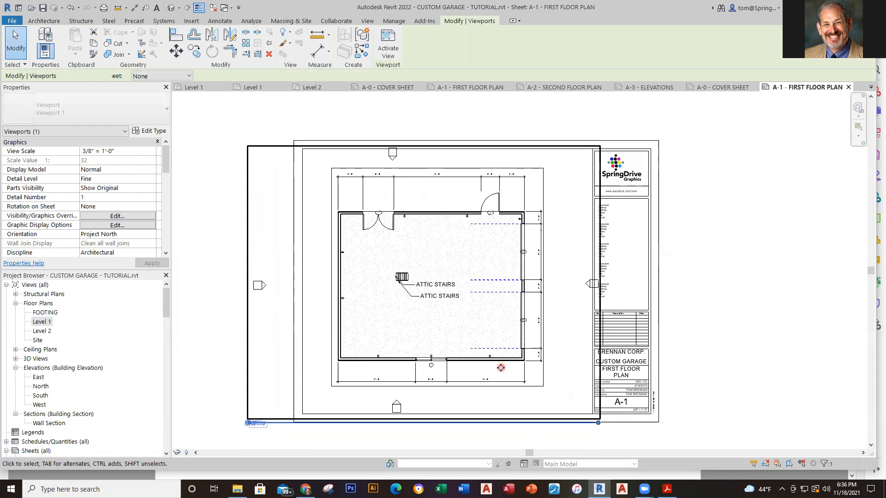
key("Left")
key("Left")
key("Escape")
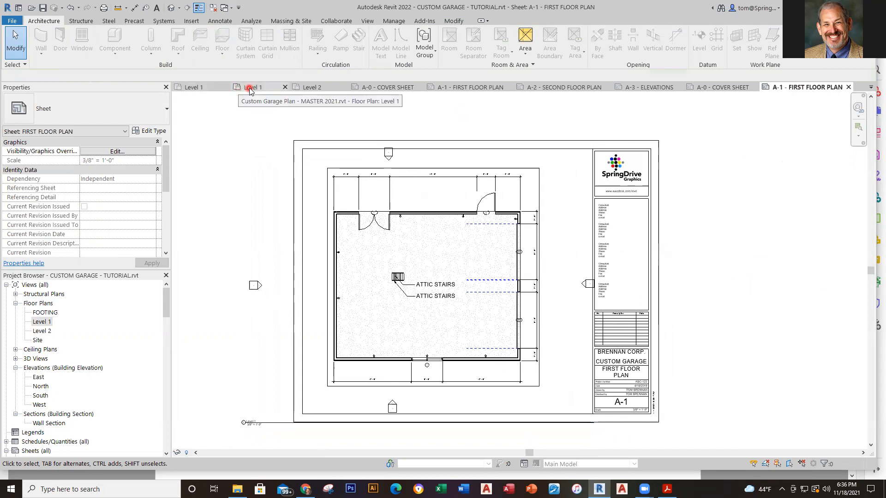
Step: Hide the whole elevation marker category and the crop region in the Level 1 floor plan
left_click(200, 89)
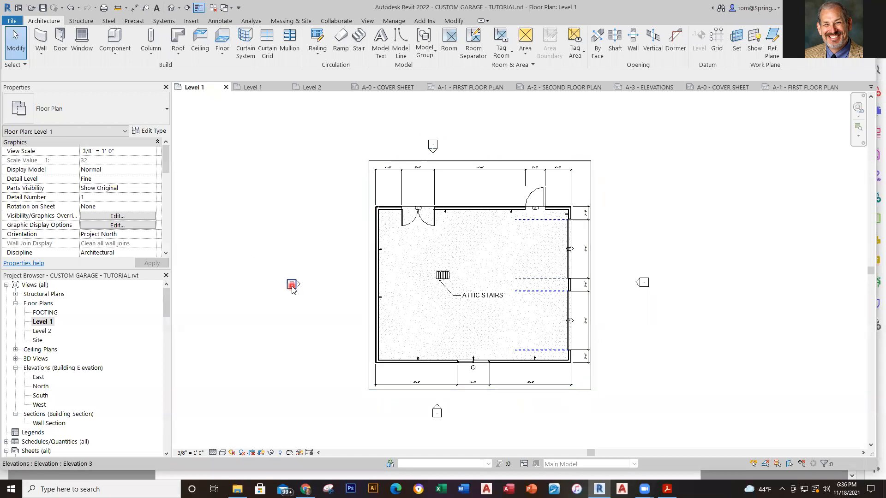
left_click(644, 283)
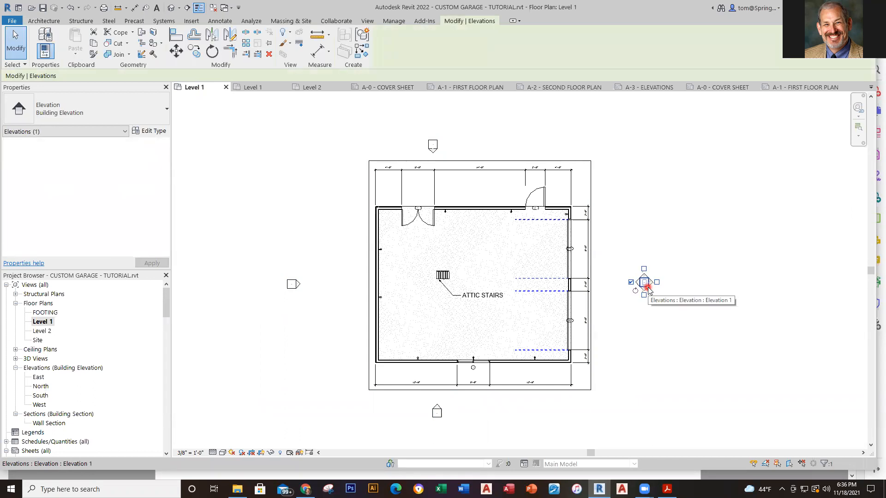
left_click(686, 321)
left_click(644, 283)
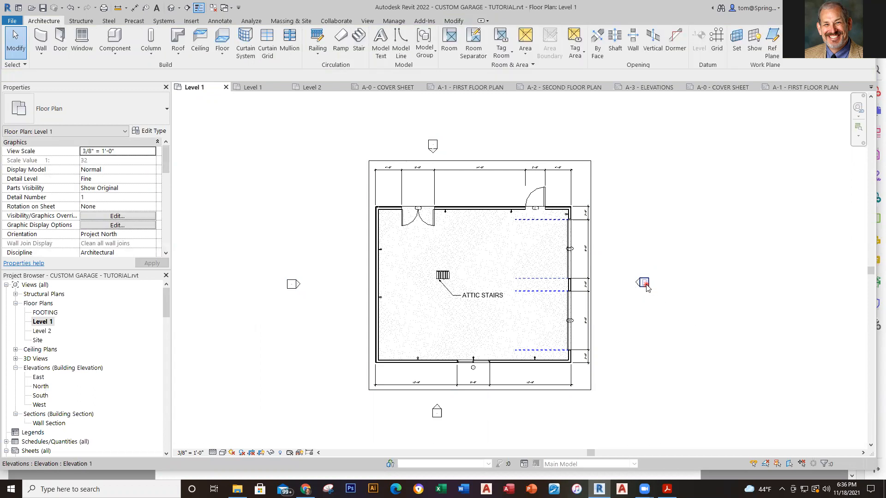
right_click(645, 283)
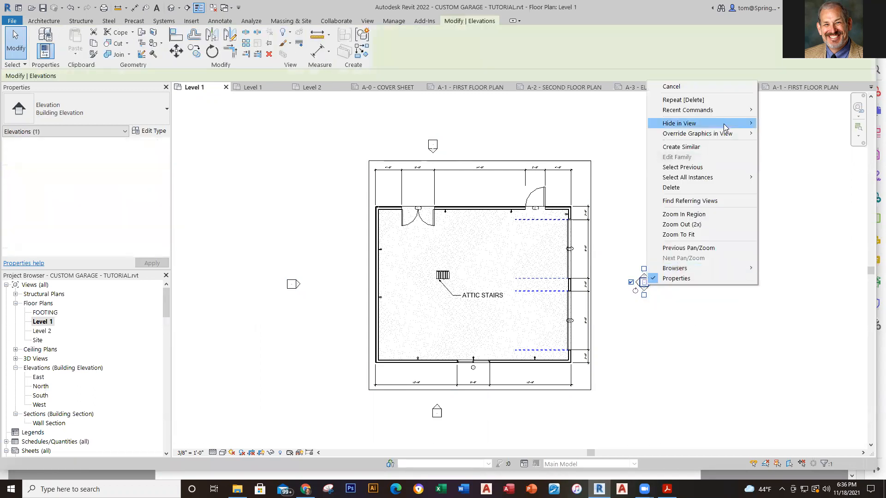
mouse_move(724, 127)
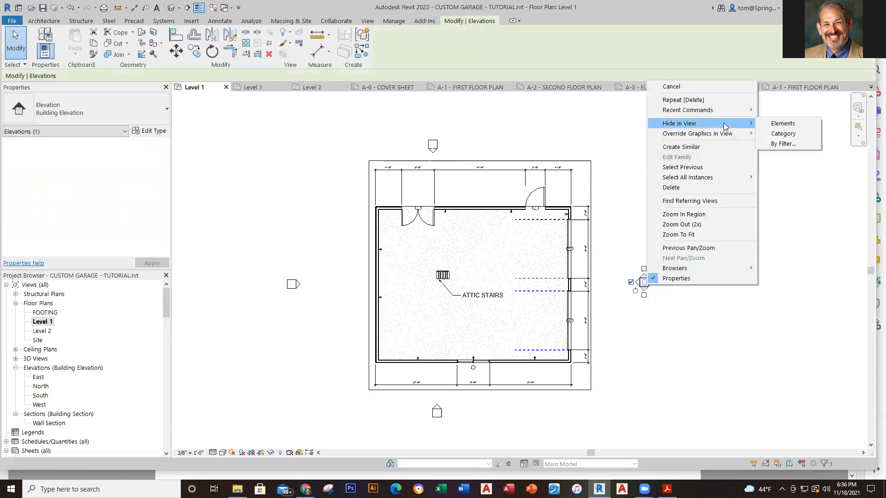
left_click(789, 135)
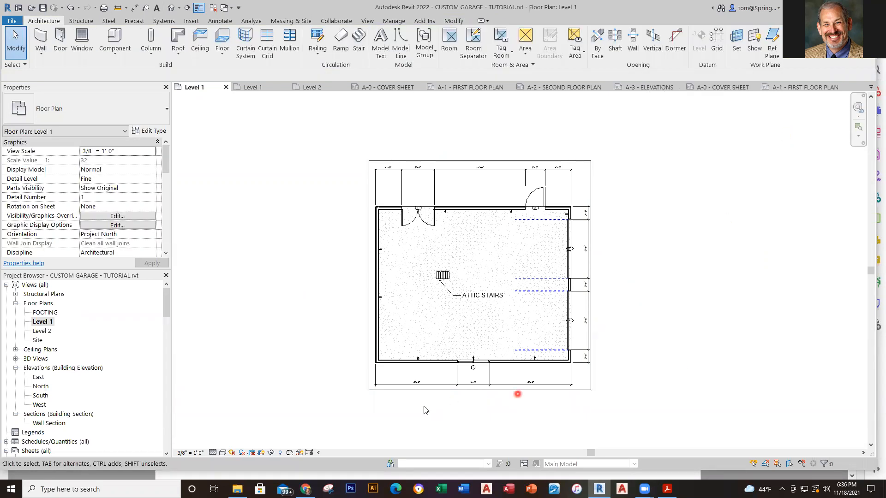
left_click(261, 453)
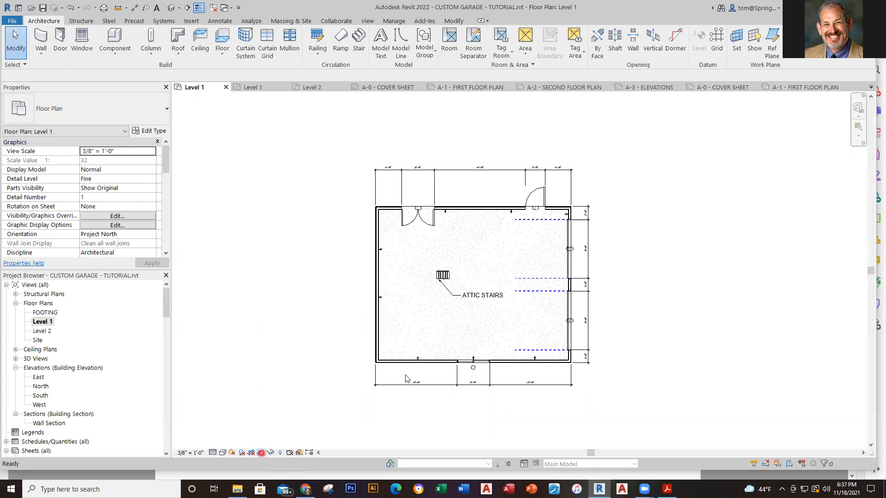
Step: Return to sheet A-1 - FIRST FLOOR PLAN and delete the upper duplicate ATTIC STAIRS note
left_click(800, 91)
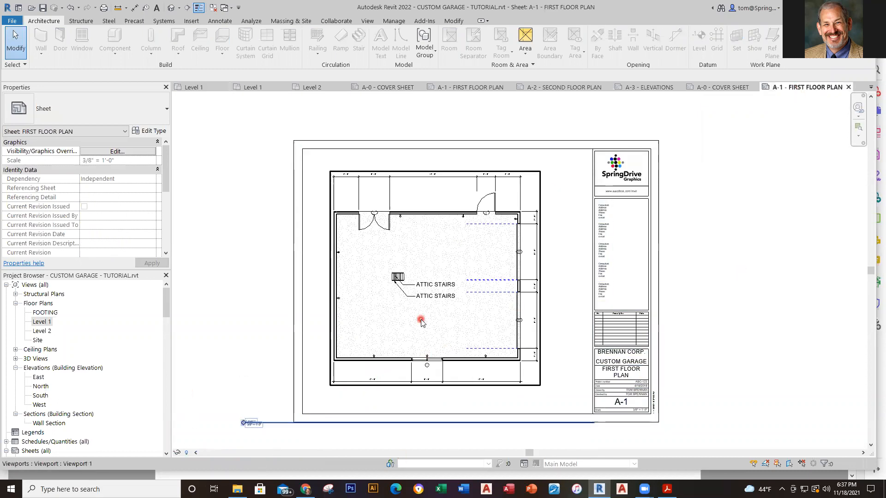
scroll(420, 319, "up", 3)
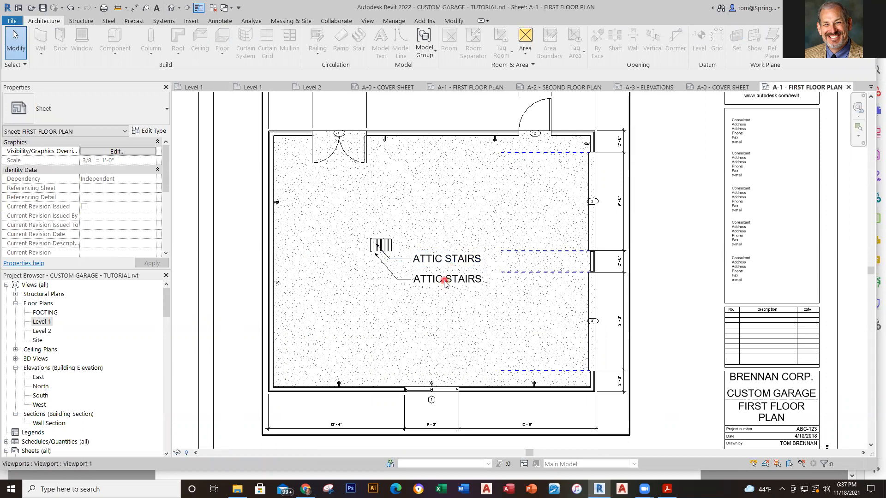
left_click(446, 262)
key("Delete")
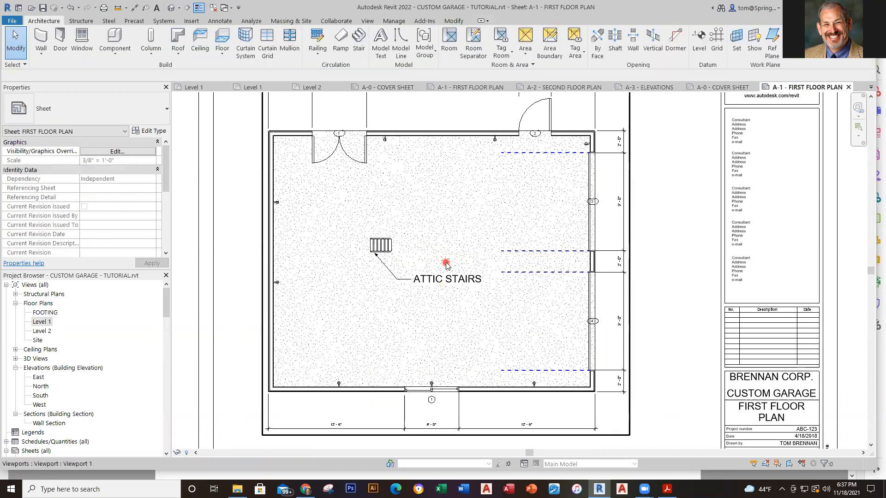
scroll(652, 266, "down", 1)
scroll(652, 264, "down", 2)
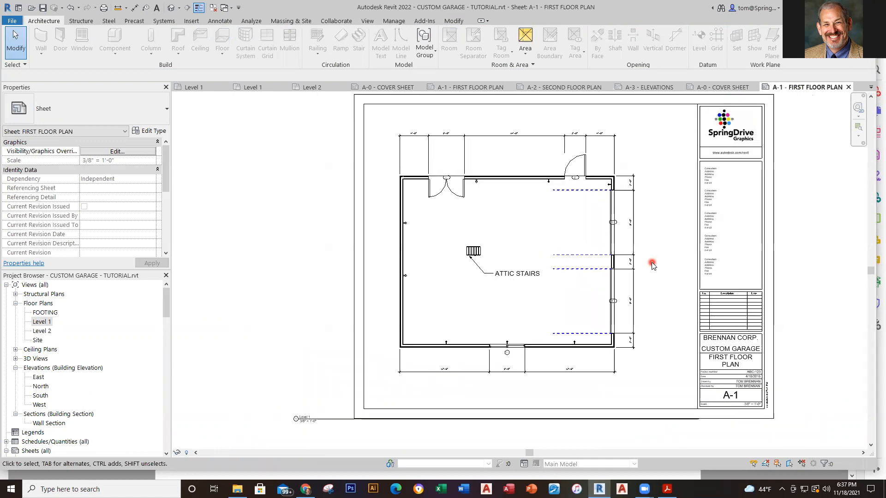
middle_click_drag(652, 264, 635, 275)
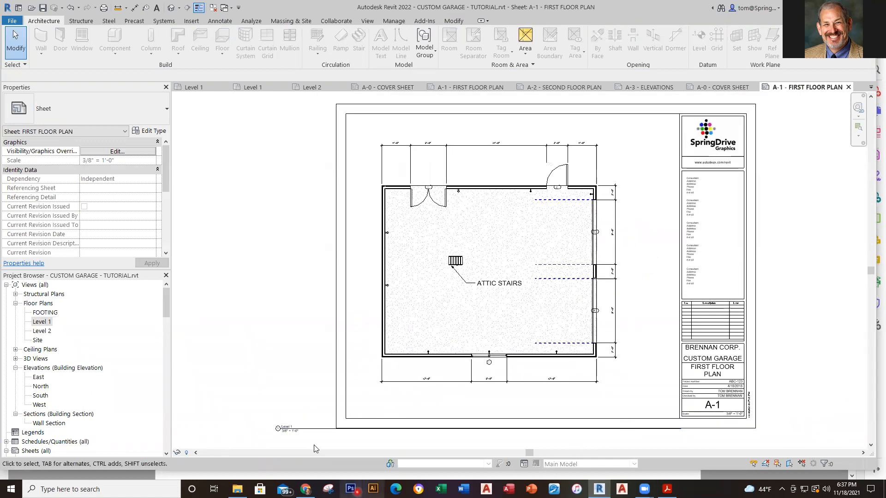
Step: Move the Level 1 view title inside the sheet border, just beneath the garage plan
left_click(307, 431)
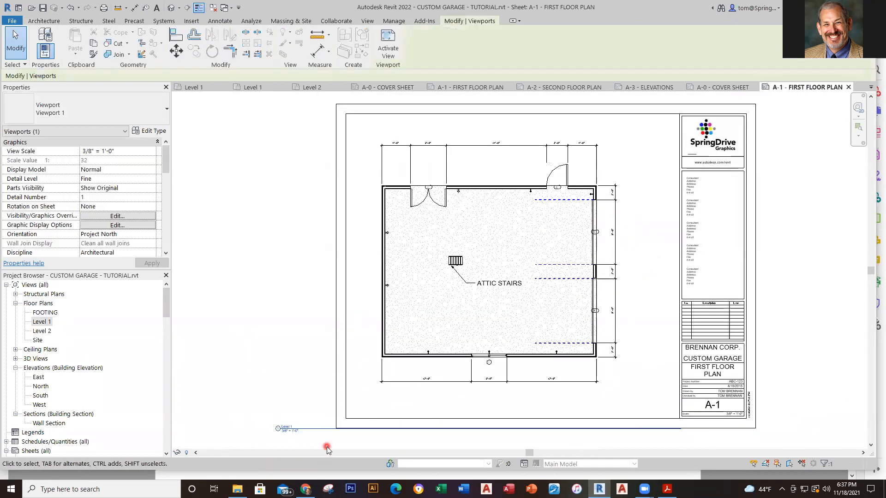
left_click_drag(306, 430, 393, 402)
left_click(757, 425)
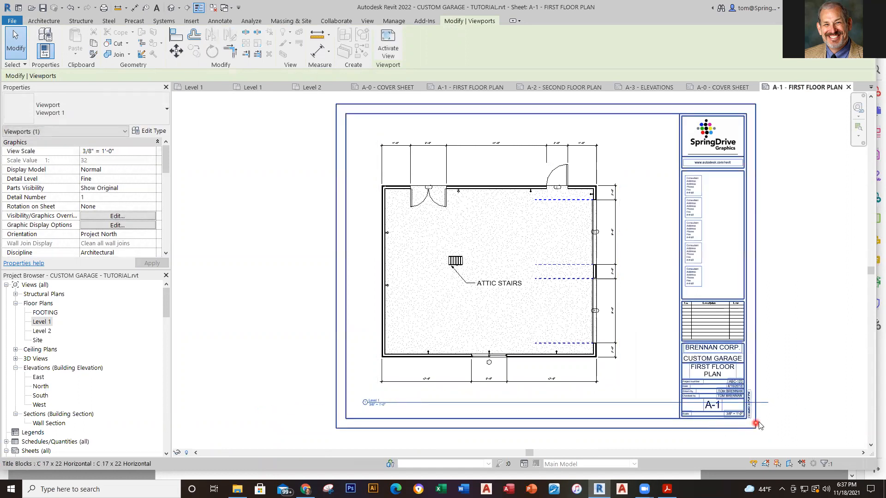
left_click(818, 376)
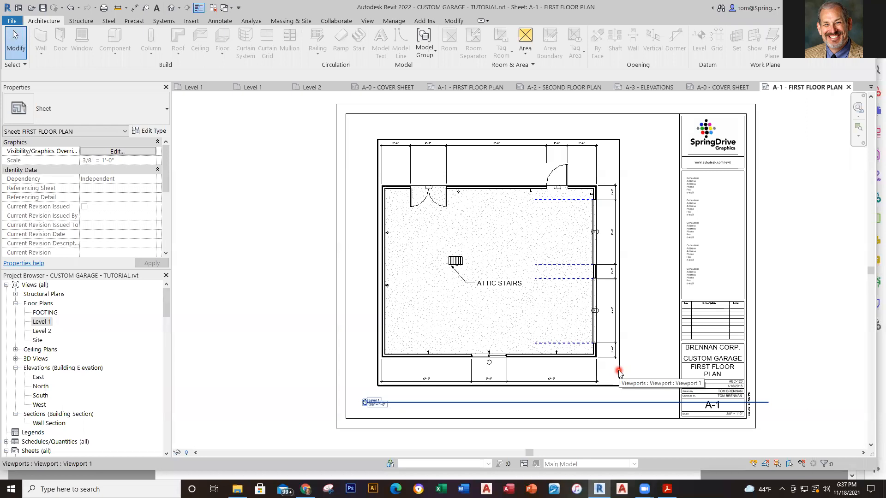
Step: Shorten the Level 1 view title's line so it ends near the viewport's east edge, clear of the title block
left_click(619, 372)
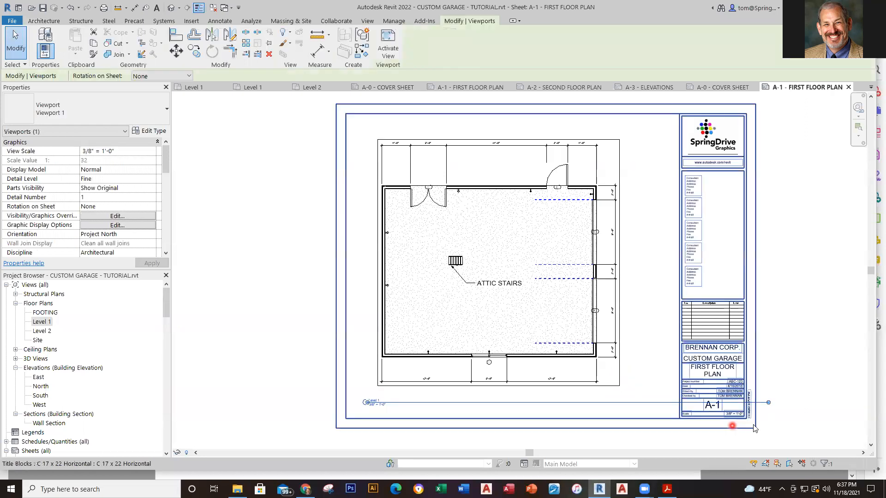
left_click_drag(769, 403, 770, 403)
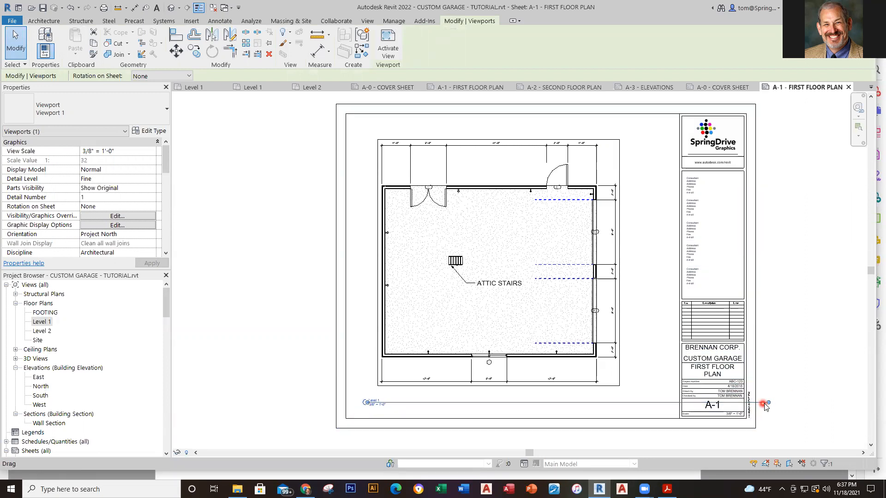
left_click_drag(767, 403, 624, 400)
key("Down")
key("Down")
key("Down")
key("Down")
key("Down")
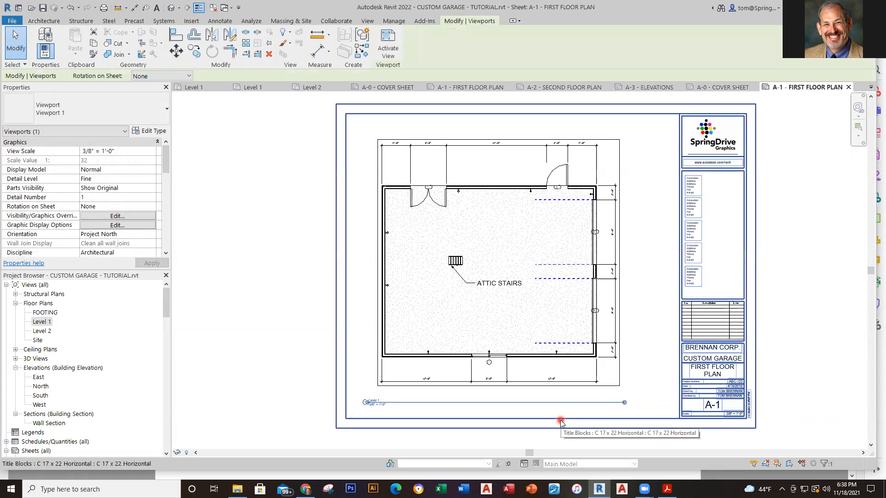
left_click(781, 332)
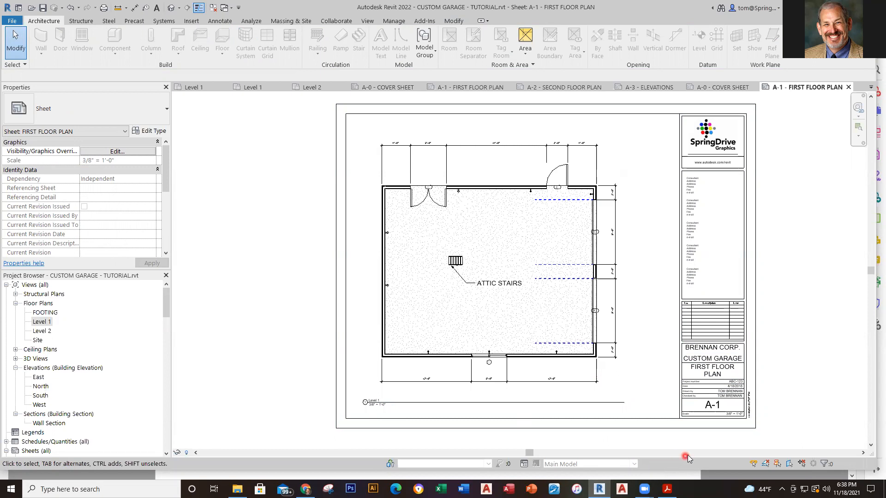
Step: Examine the scale, drawn-by and checked-by fields in sheet A-1's title block, leaving the drawn-by entry unedited
scroll(735, 425, "up", 2)
scroll(748, 421, "up", 1)
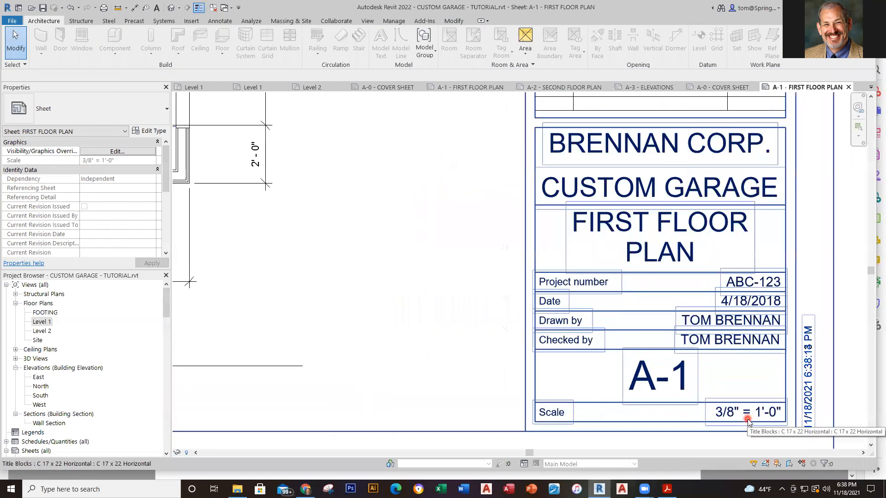
scroll(748, 421, "down", 6)
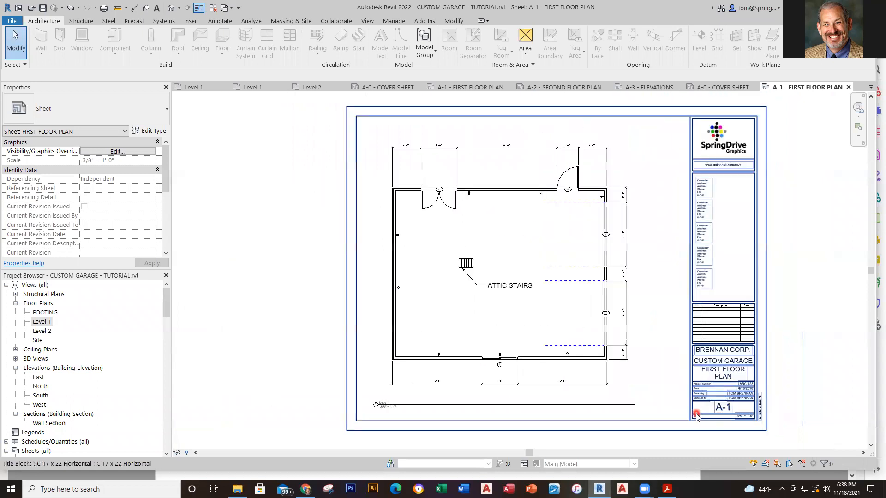
scroll(718, 413, "up", 2)
scroll(718, 414, "up", 5)
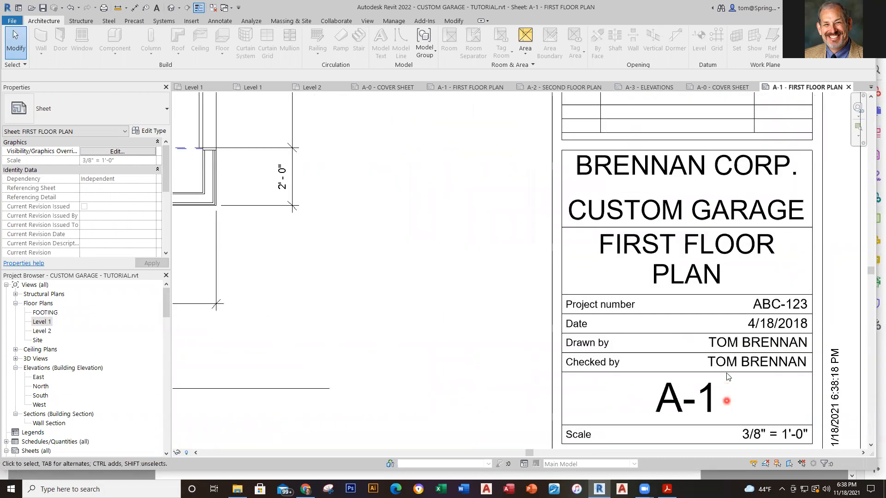
left_click(737, 342)
left_click(737, 343)
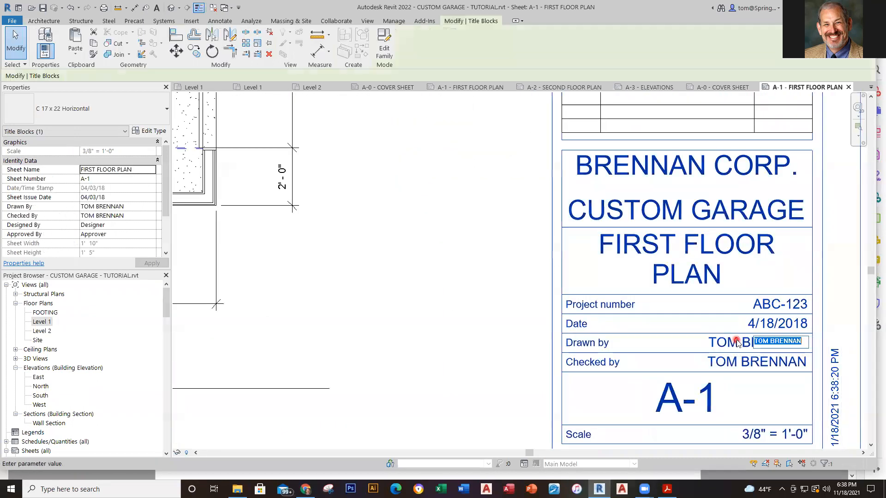
left_click(748, 391)
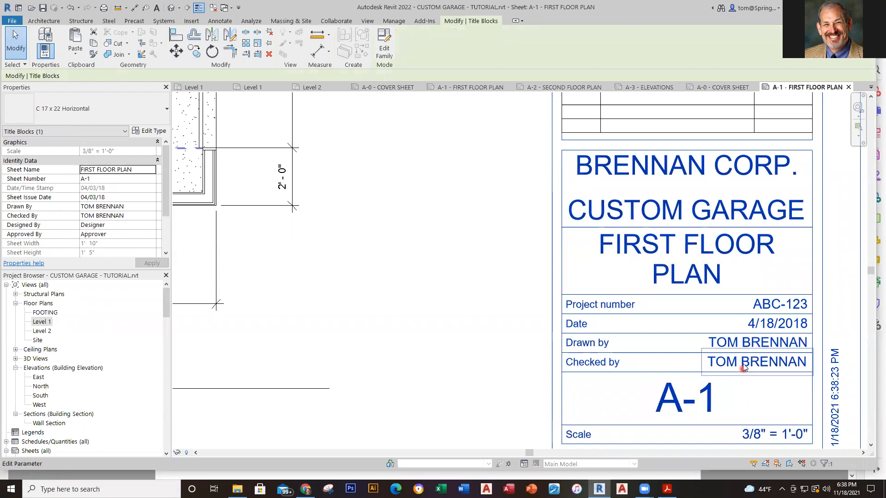
key("Escape")
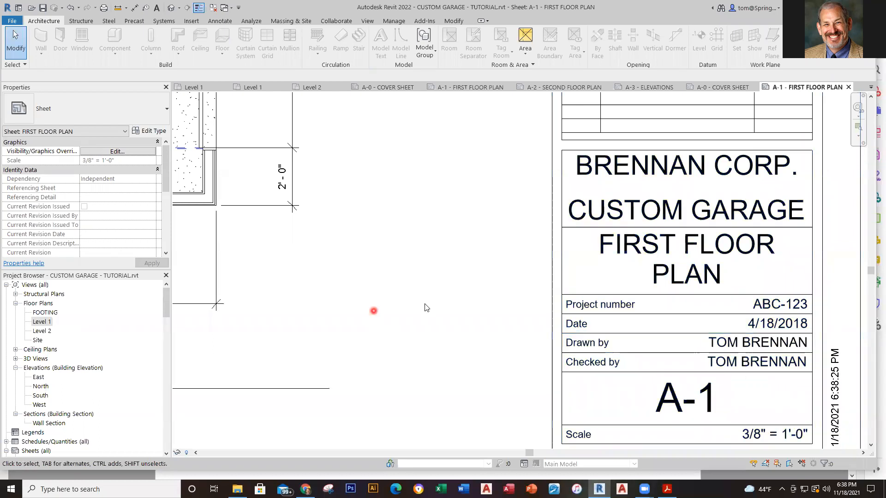
scroll(445, 305, "down", 3)
scroll(444, 305, "down", 3)
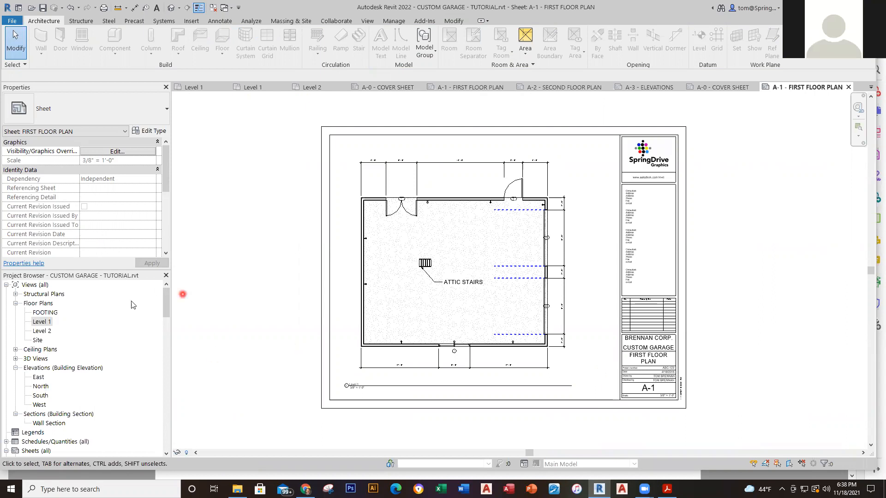
Step: Open sheet A-2 - SECOND FLOOR PLAN
left_click_drag(165, 301, 165, 331)
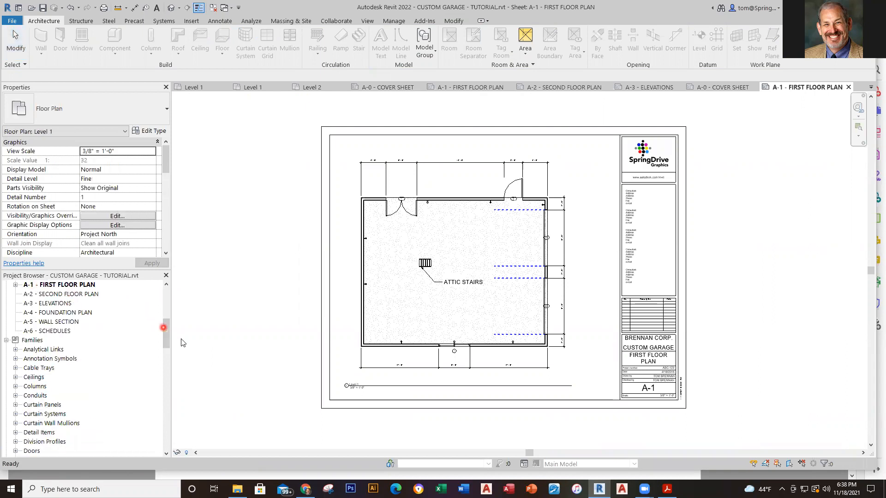
mouse_move(166, 339)
left_mouse_down()
mouse_move(167, 412)
mouse_move(166, 334)
left_mouse_up()
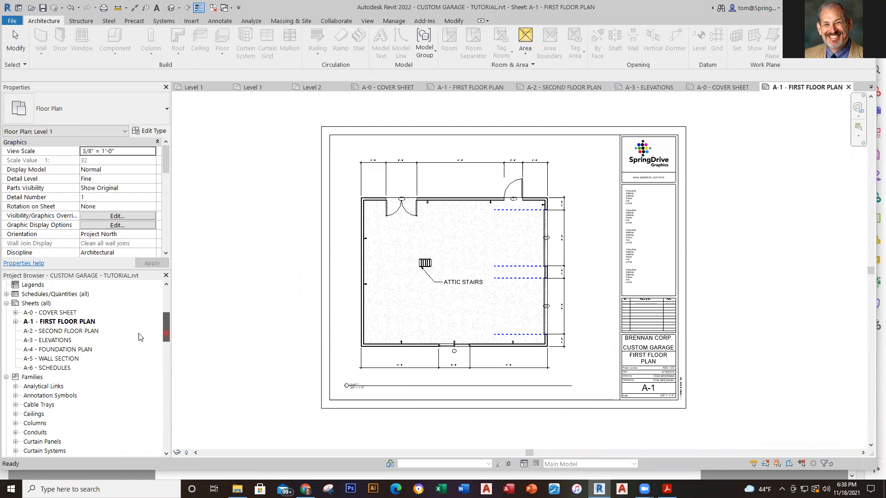
left_click(69, 331)
double_click(69, 331)
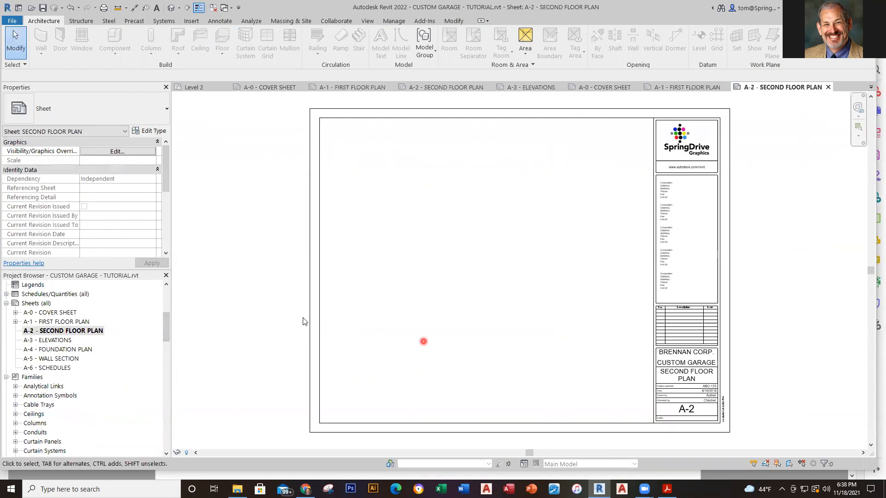
Step: Place the Level 2 floor plan near the middle of sheet A-2's drawing area and inspect its view title
left_click_drag(167, 337, 170, 289)
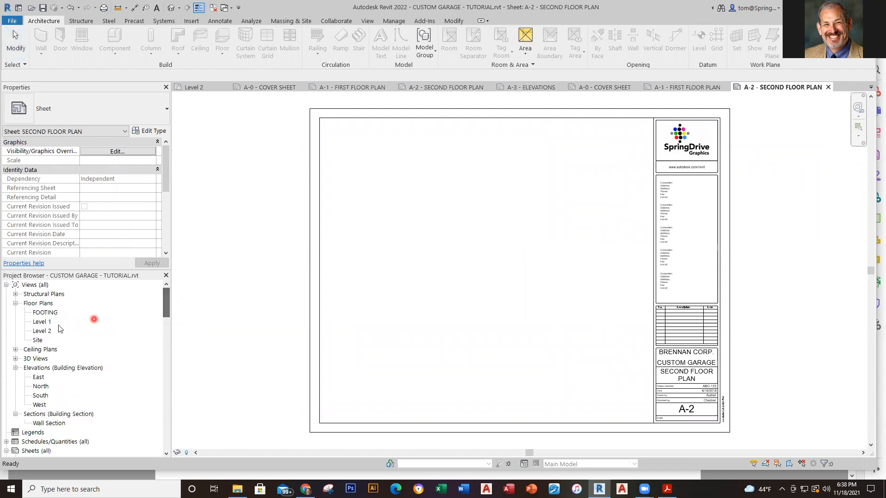
left_click(42, 331)
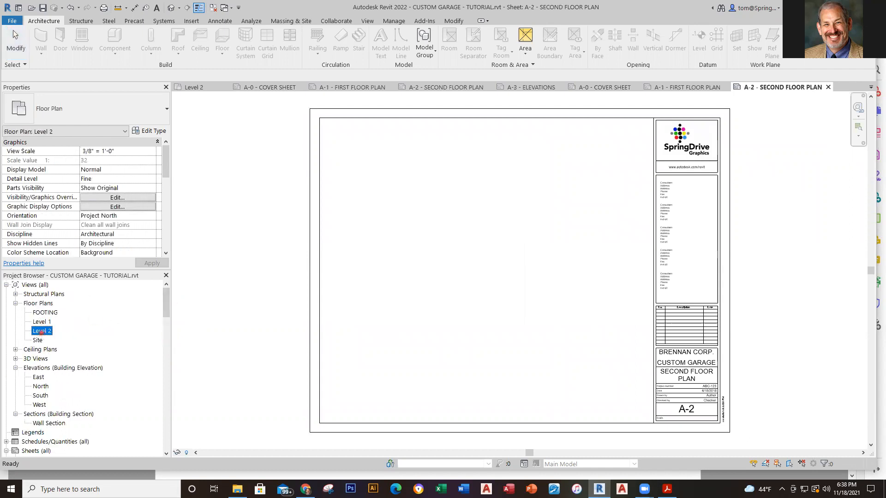
left_click_drag(464, 268, 461, 267)
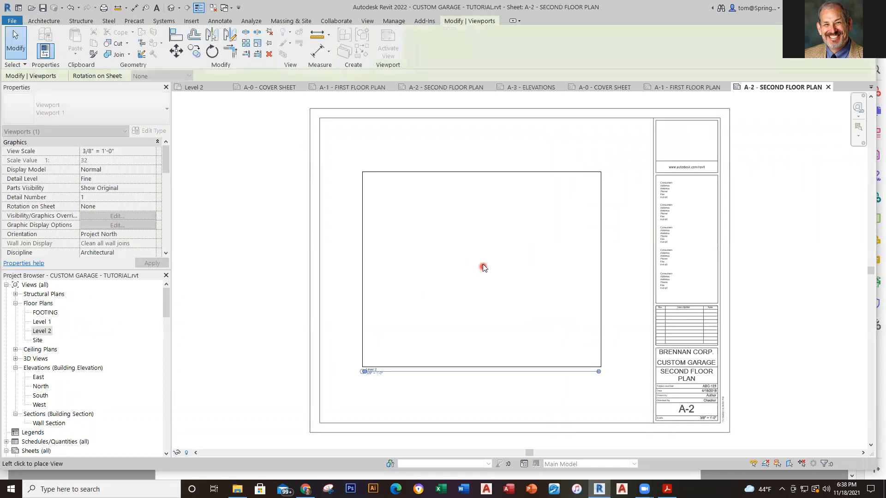
left_click(483, 262)
left_click(252, 314)
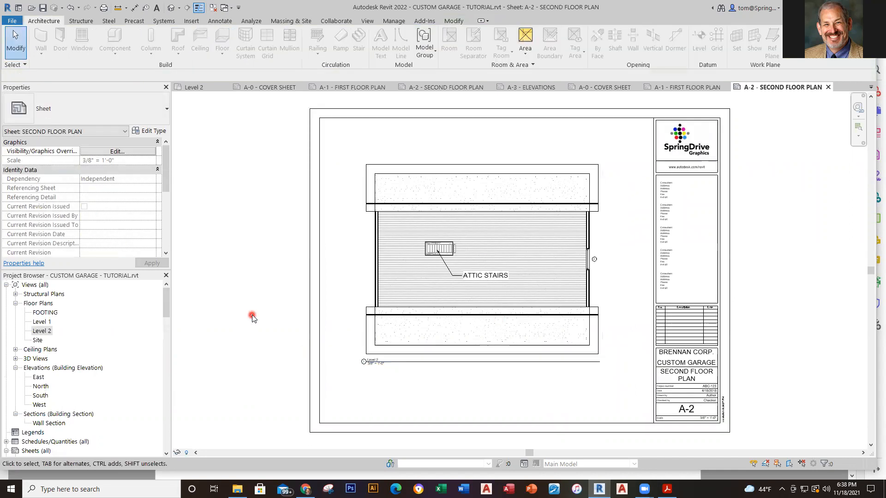
left_click(210, 356)
scroll(383, 374, "up", 4)
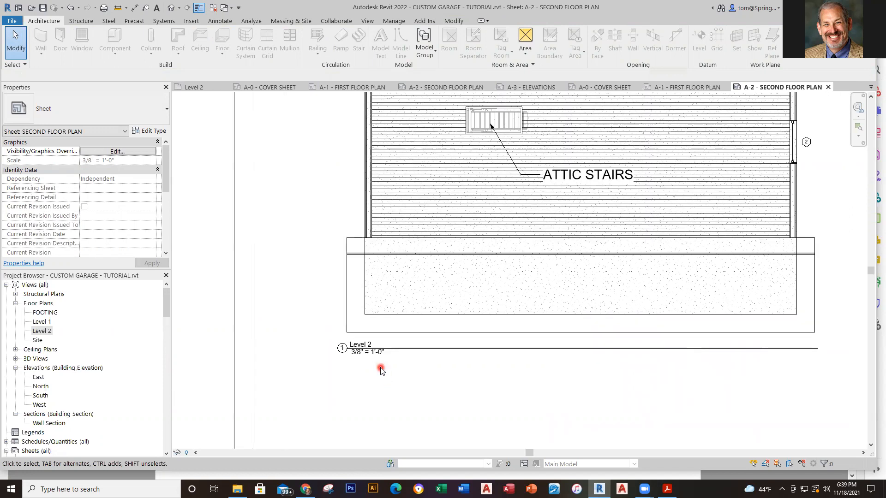
scroll(380, 371, "down", 3)
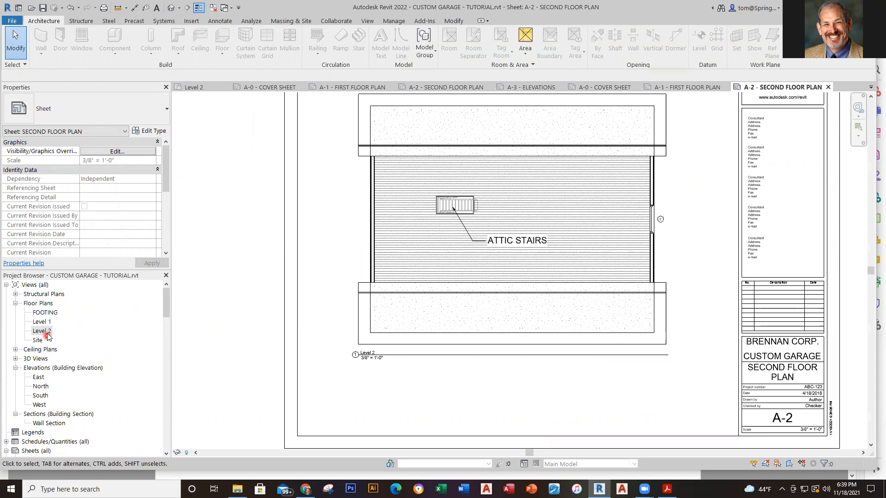
Step: Open the Level 2 floor plan and hide the Roofs category in that view
double_click(47, 332)
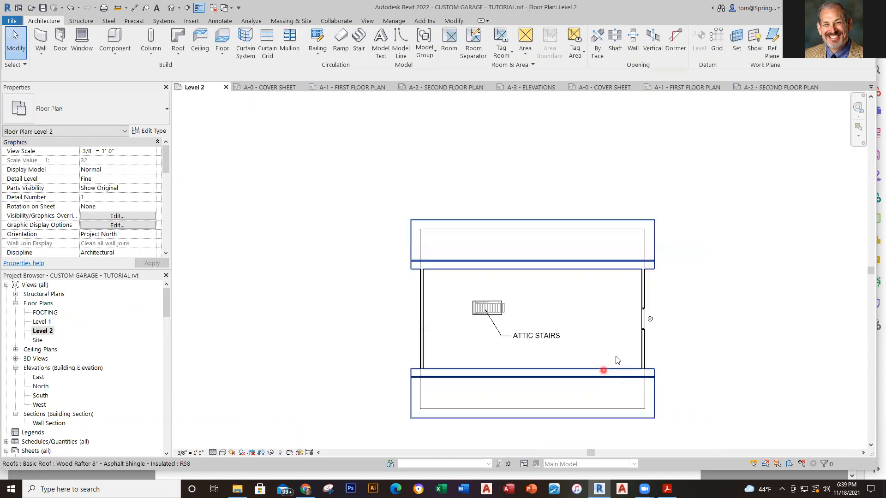
left_click(655, 272)
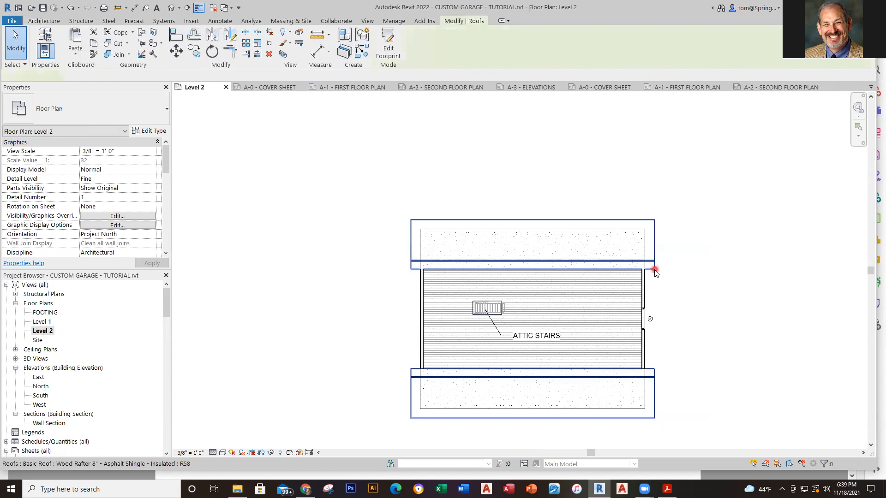
right_click(655, 272)
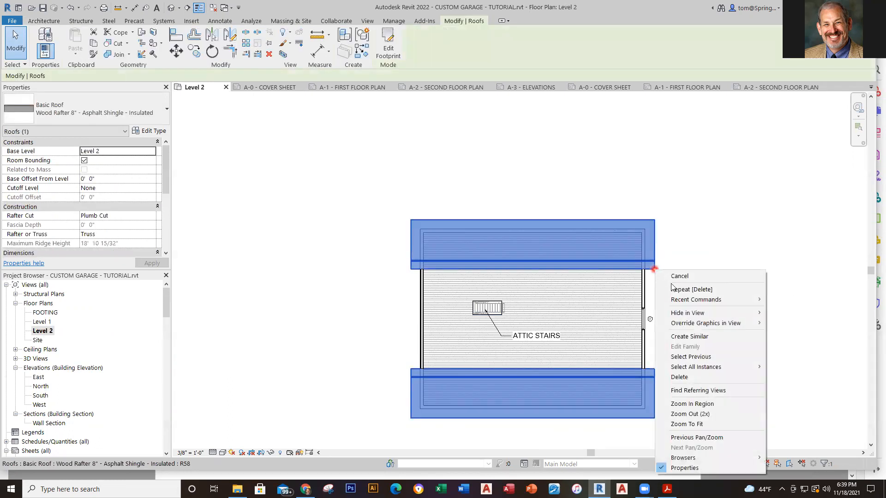
mouse_move(692, 312)
left_click(791, 323)
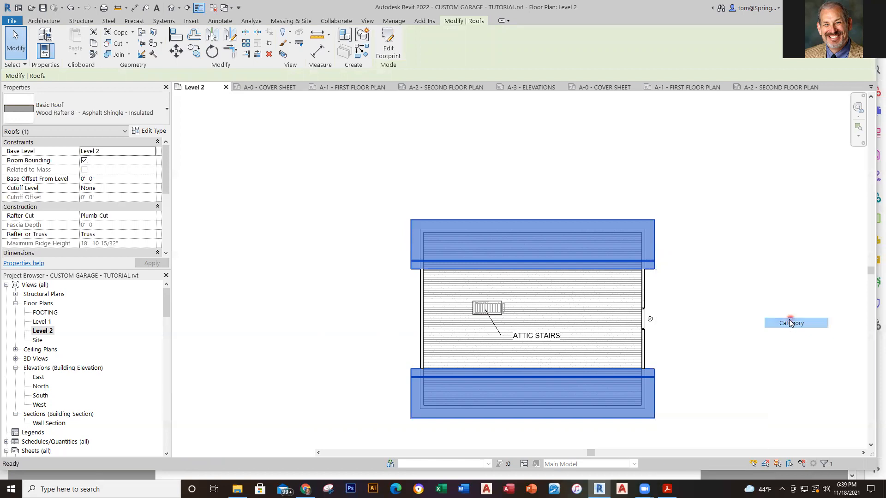
middle_click_drag(713, 368, 681, 350)
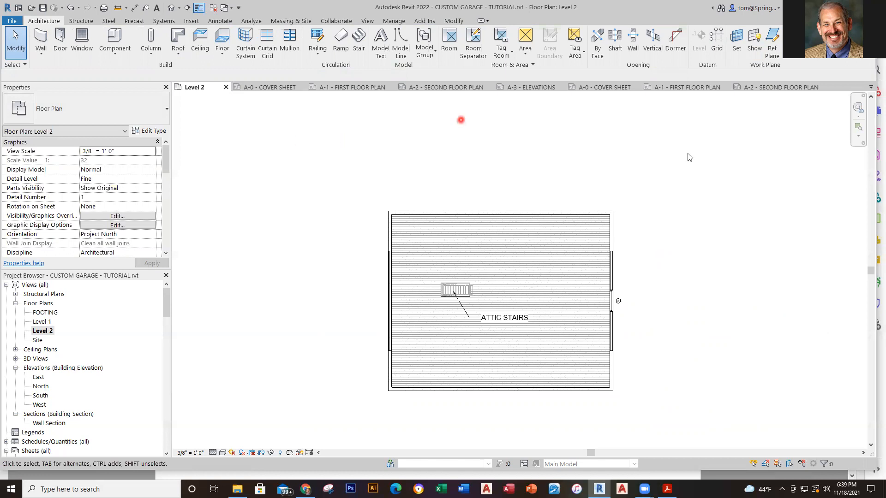
Step: Return to sheet A-2 and nudge the Level 2 viewport down to centre it vertically in the drawing area
left_click(871, 88)
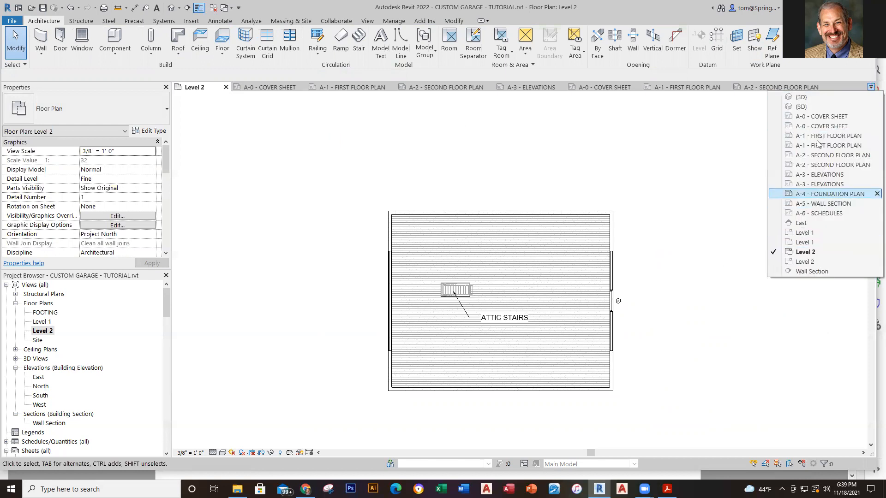
left_click(826, 166)
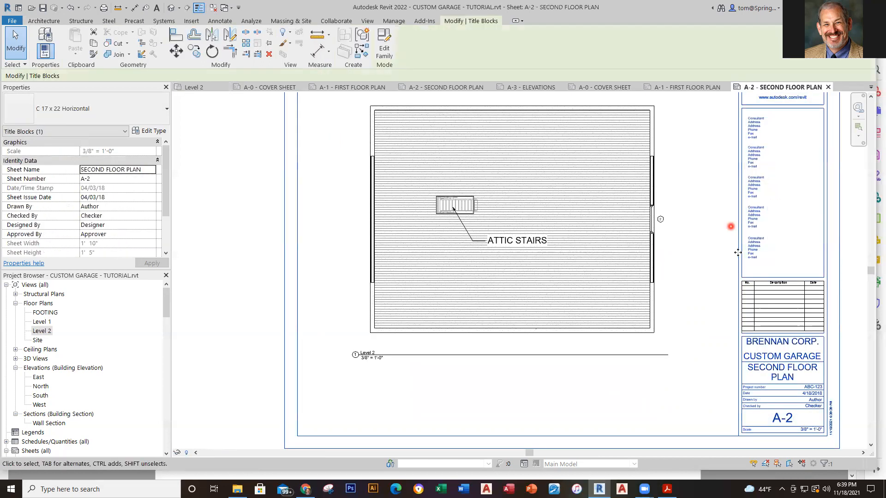
scroll(701, 300, "down", 3)
left_click(529, 300)
key("Down")
key("Down")
key("Down")
key("Down")
key("Down")
key("Down")
key("Down")
key("Down")
key("Down")
key("Down")
key("Down")
key("Down")
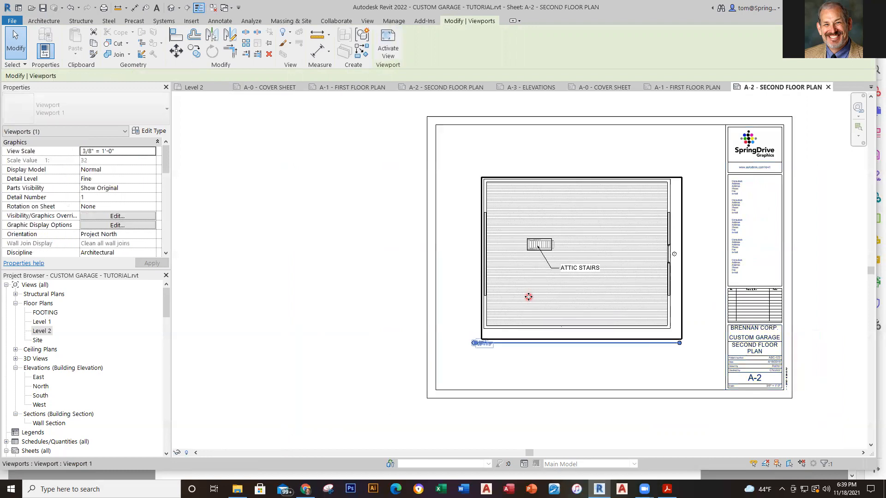
key("Down")
key("Down")
key("Down")
key("Down")
key("Escape")
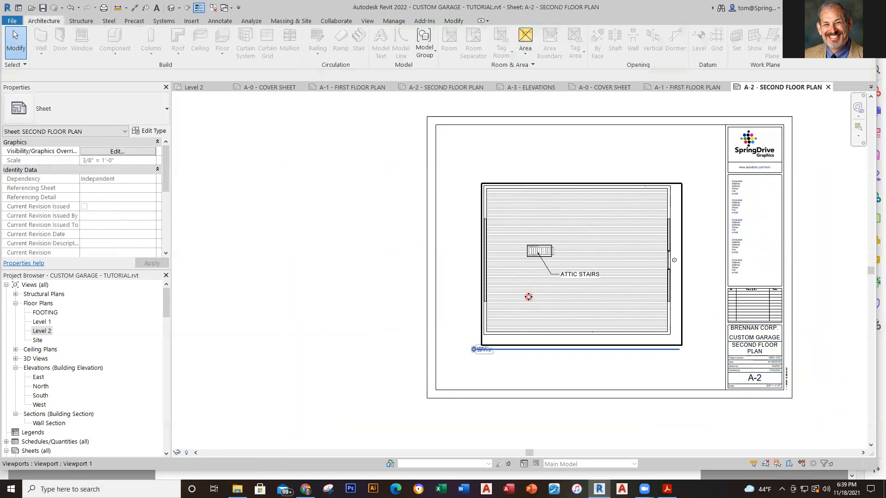
Step: Nudge the Level 2 view title east so its number bubble sits near the plan's west edge
scroll(561, 361, "up", 1)
scroll(561, 361, "up", 2)
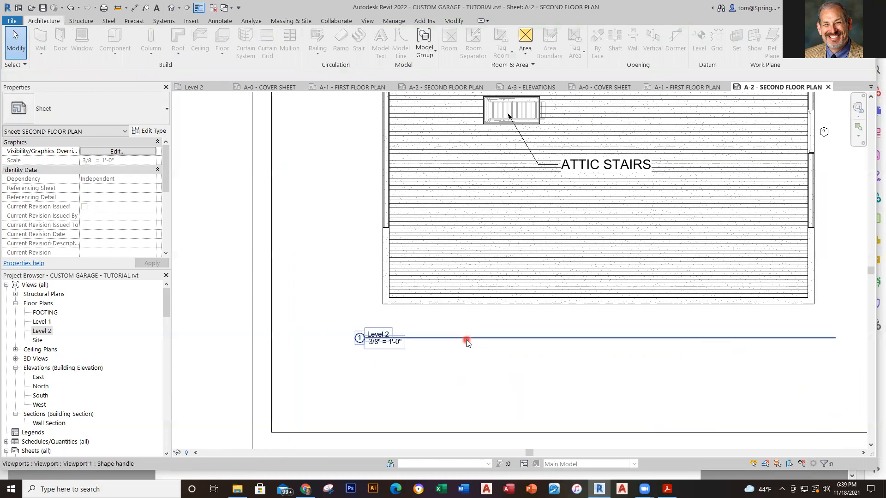
left_click(466, 340)
key("Right")
key("Right")
key("Right")
key("Right")
key("Right")
key("Right")
key("Right")
key("Right")
key("Right")
key("Right")
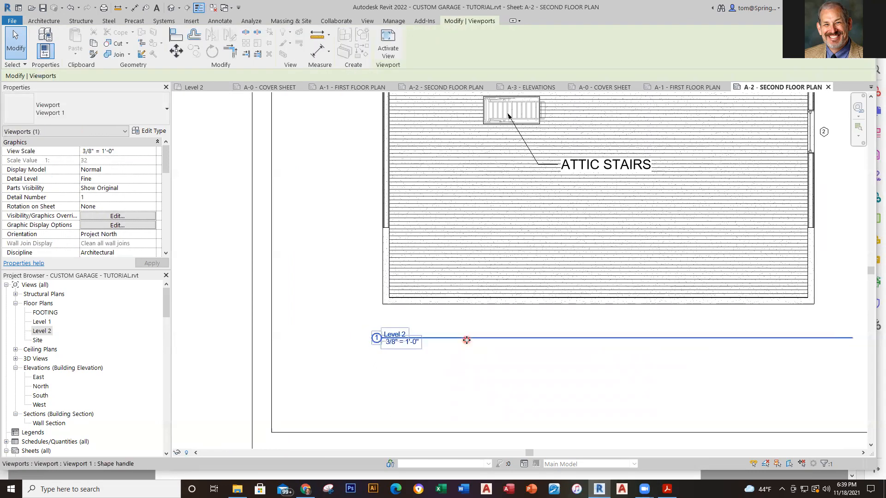
key("Escape")
scroll(475, 370, "down", 3)
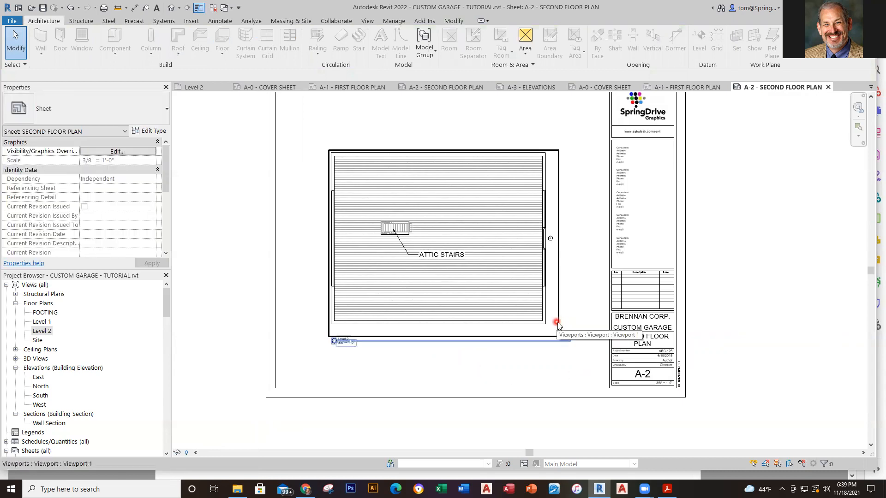
Step: Shorten the Level 2 view title's line so it ends just past the plan's east wall
left_click(559, 323)
left_click_drag(560, 324, 569, 348)
key("Escape")
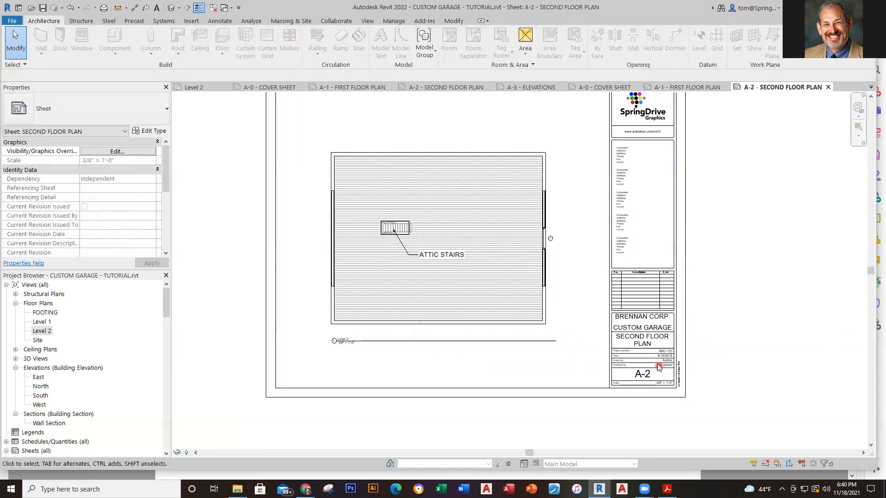
Step: Set the date in sheet A-2's title block to November 18, 2021
scroll(660, 364, "up", 5)
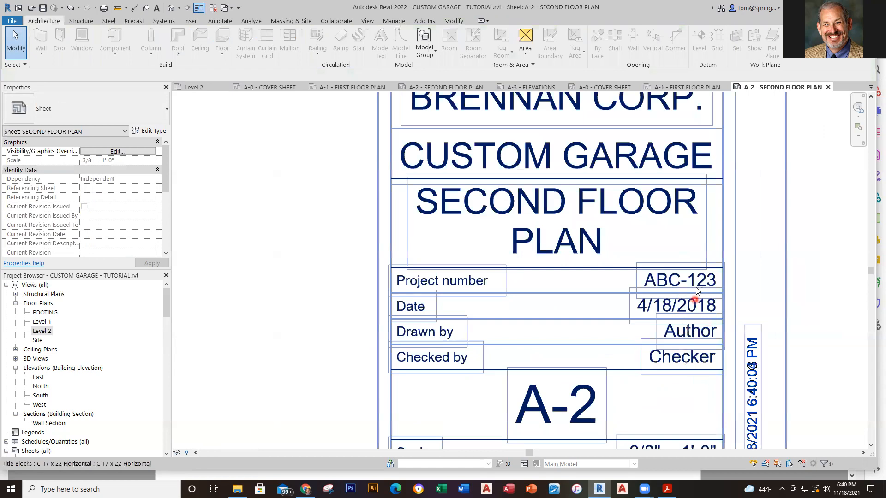
left_click(688, 311)
left_click(688, 309)
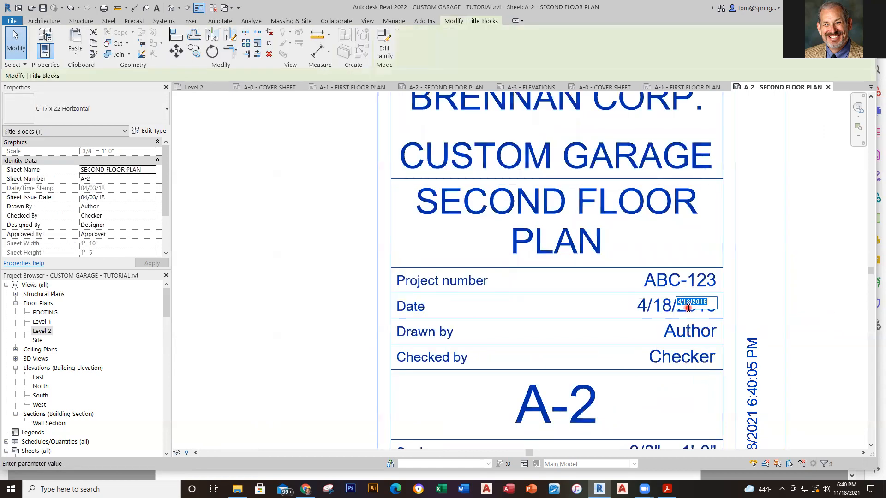
type("Nov")
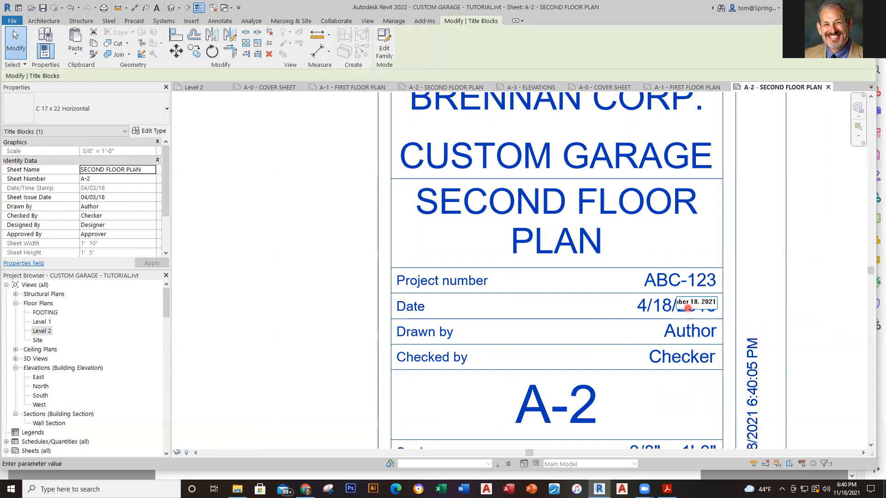
key("Return")
key("Escape")
scroll(358, 427, "down", 1)
scroll(344, 395, "down", 3)
middle_click_drag(382, 412, 667, 406)
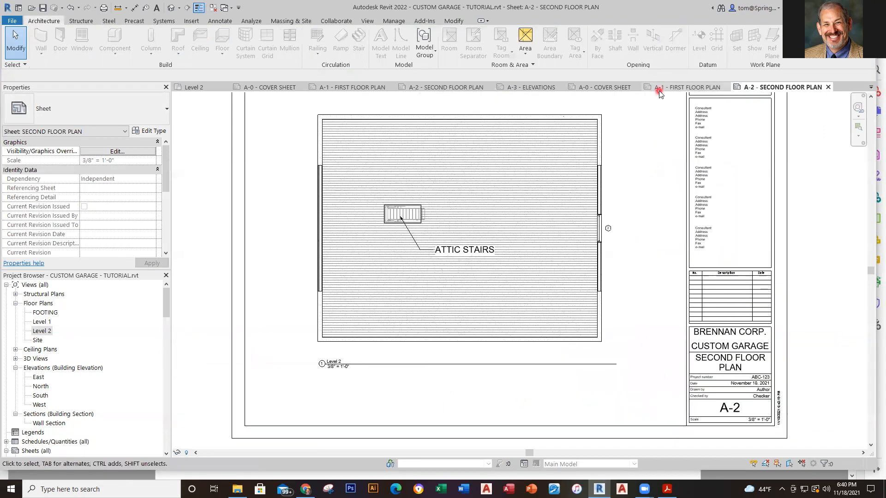
Step: Switch to sheet A-1 - FIRST FLOOR PLAN and check its title block date and plan layout
left_click(660, 88)
scroll(657, 420, "up", 4)
scroll(653, 315, "up", 1)
scroll(540, 320, "down", 4)
middle_click_drag(572, 337, 639, 359)
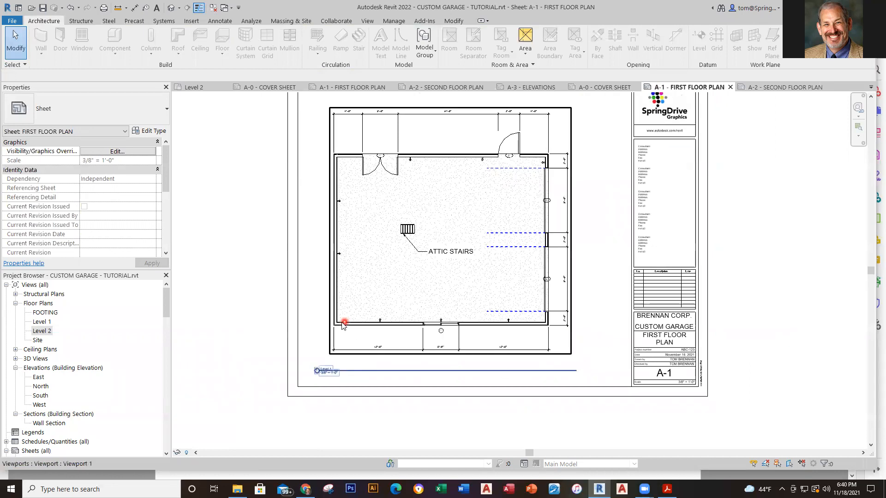
middle_click_drag(342, 322, 359, 357)
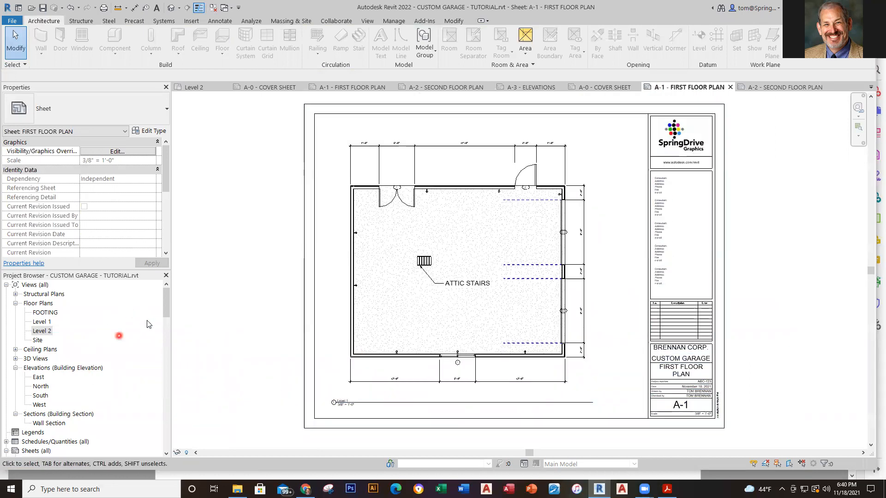
Step: Open sheet A-3 - ELEVATIONS, preview the East elevation view and close that view again
left_click_drag(169, 300, 164, 318)
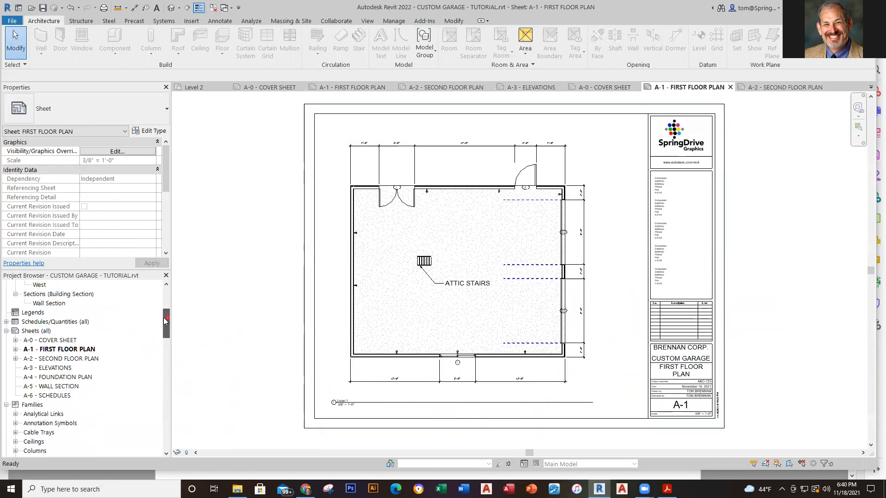
double_click(62, 368)
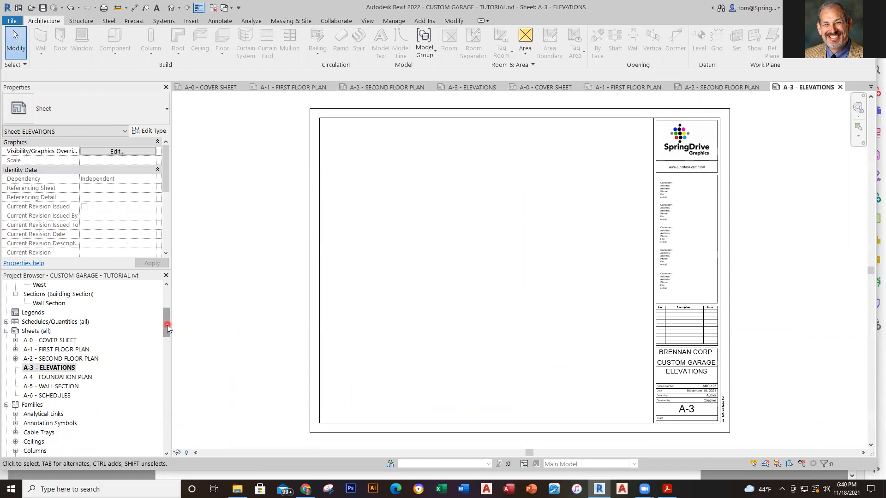
left_click_drag(167, 329, 167, 308)
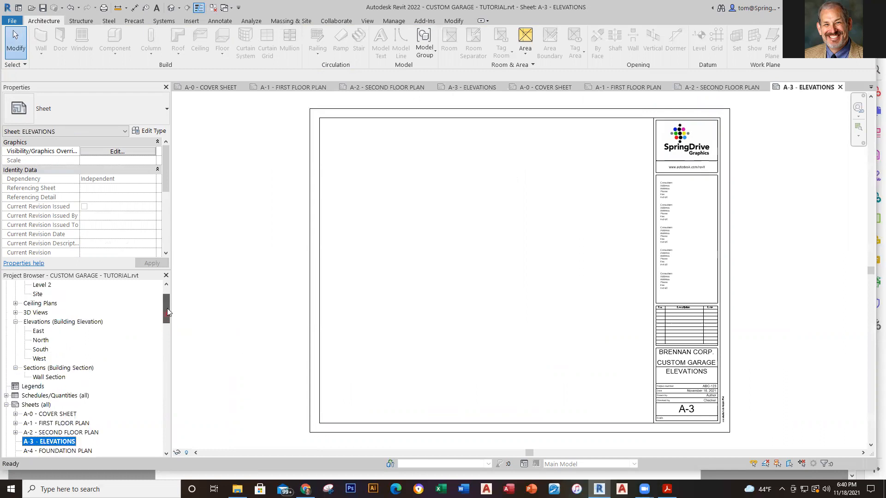
left_click(40, 377)
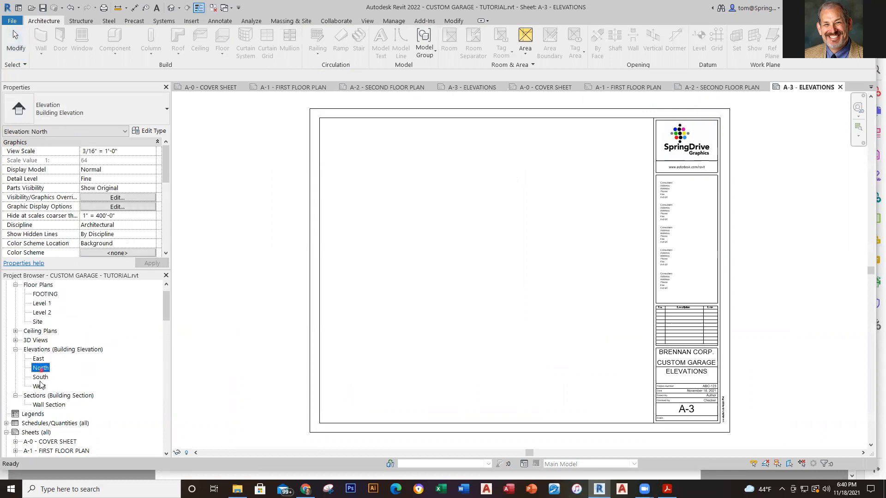
left_click(39, 387)
double_click(40, 359)
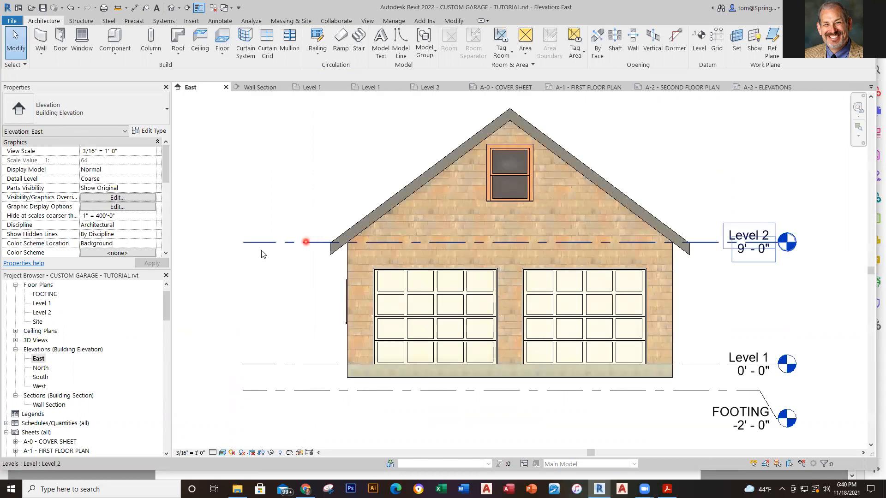
left_click(226, 87)
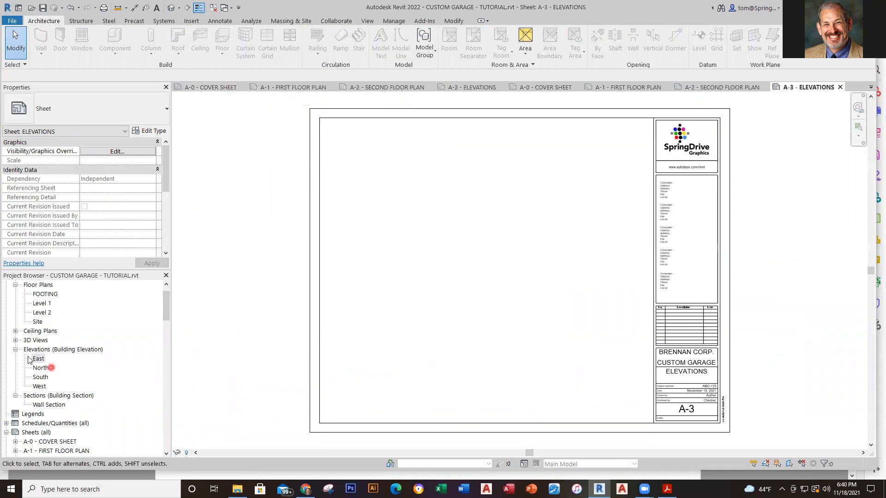
Step: Place the East elevation in the upper-left part of sheet A-3's drawing area
left_click_drag(40, 360, 338, 310)
left_click_drag(378, 210, 374, 205)
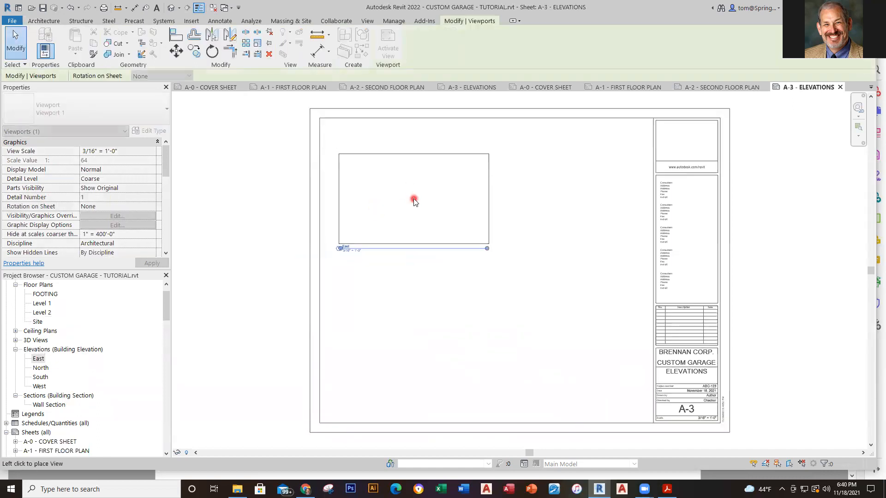
left_click(414, 200)
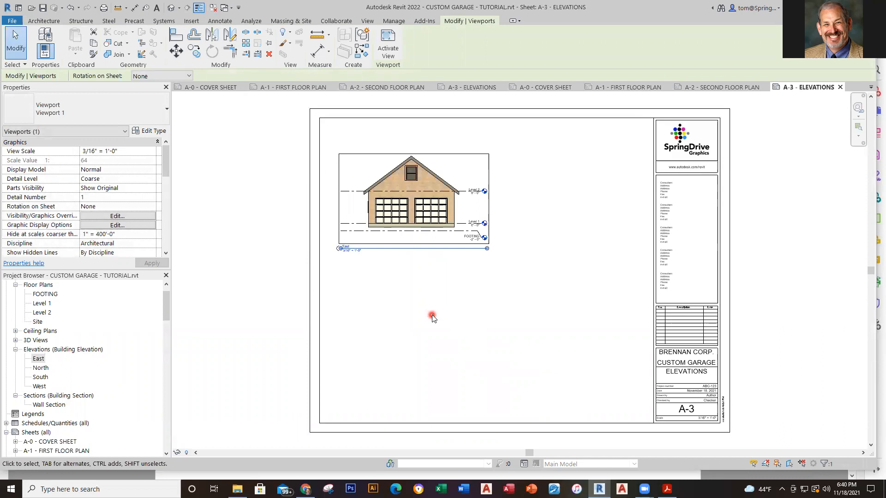
left_click(433, 318)
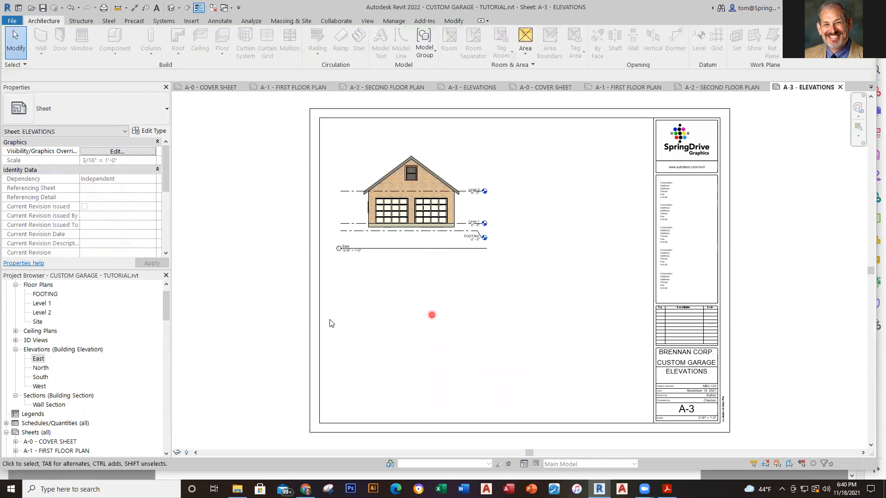
Step: Preview the North elevation view and close it to return to sheet A-3
left_click(42, 368)
double_click(42, 368)
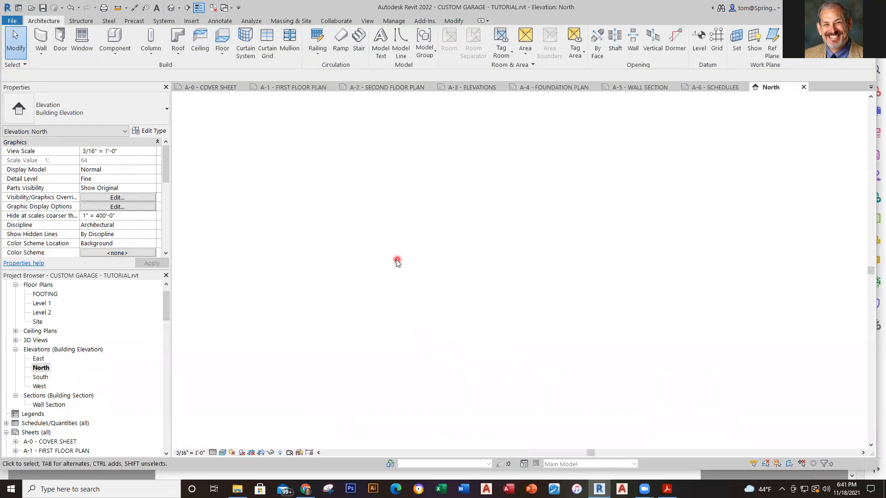
left_click(803, 87)
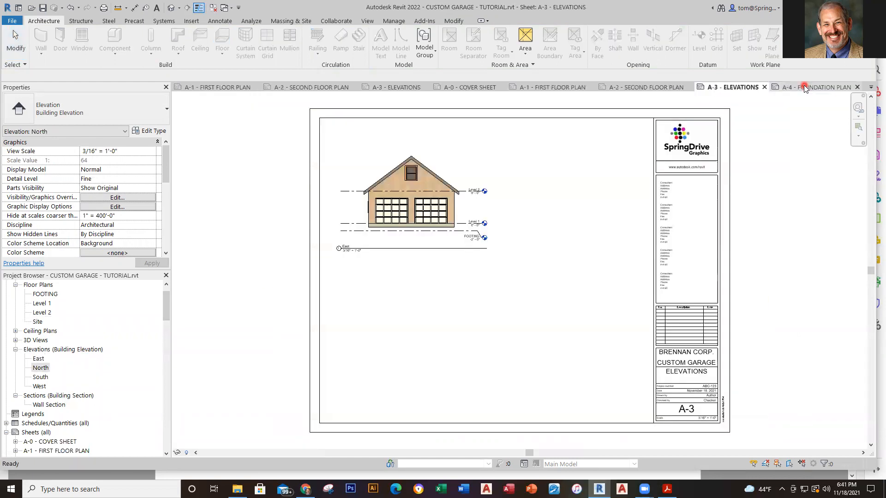
Step: Place the North elevation on sheet A-3 beside the East elevation
left_click(43, 368)
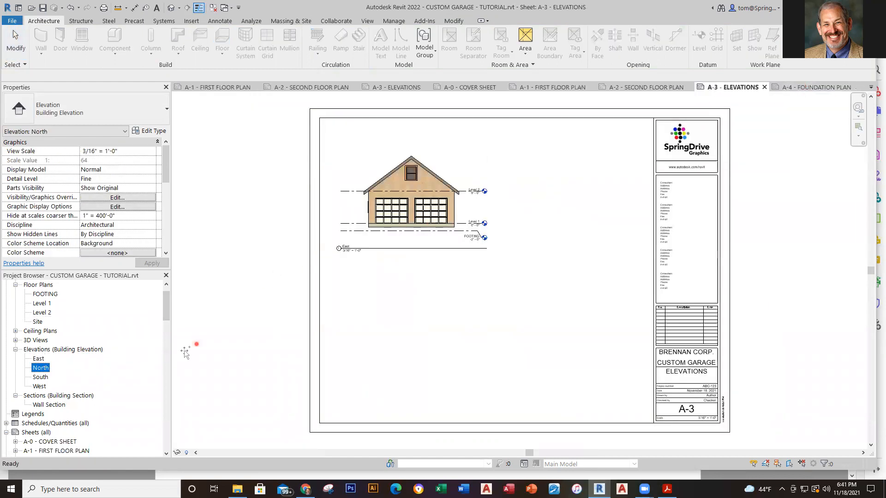
left_click_drag(535, 210, 534, 205)
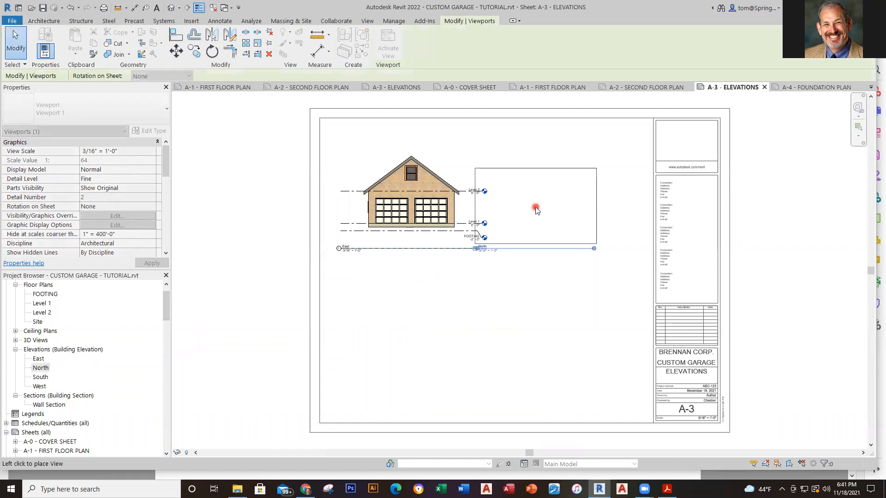
left_click(566, 212)
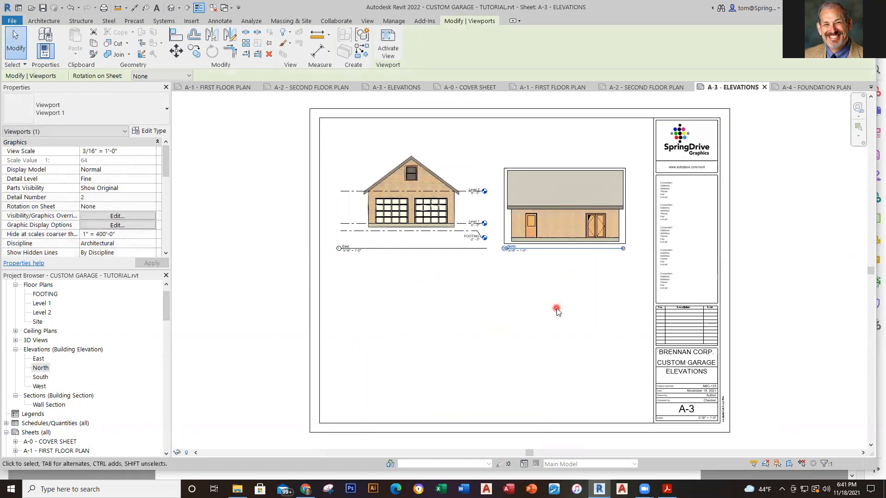
Step: Nudge the North elevation viewport up so its wall base lines up with the East elevation's
key("Up")
key("Up")
key("Up")
key("Up")
key("Up")
key("Up")
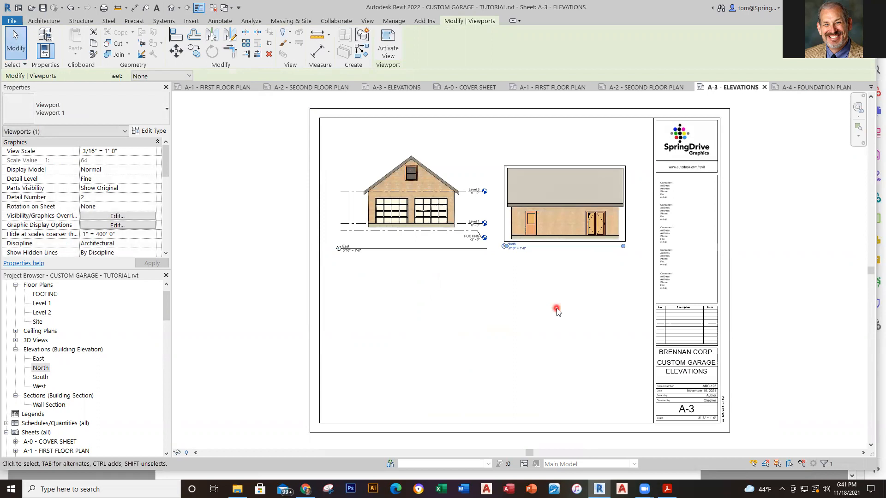
key("Up")
key("Up")
key("Up")
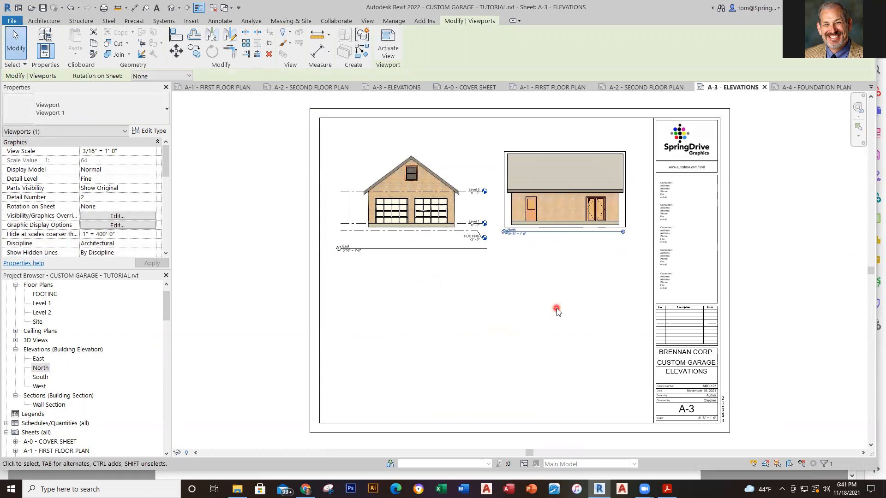
Step: Lower the North elevation's view title on sheet A-3 so it lines up with the East elevation's title
left_click(557, 312)
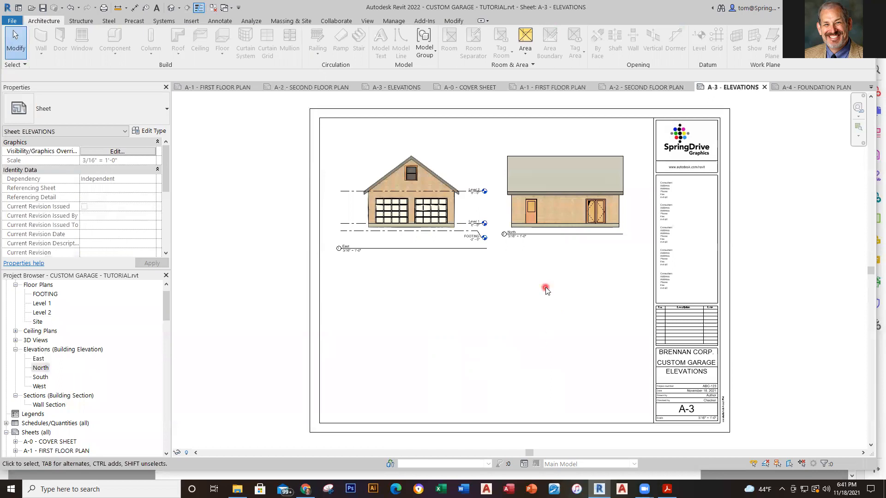
scroll(563, 281, "up", 3)
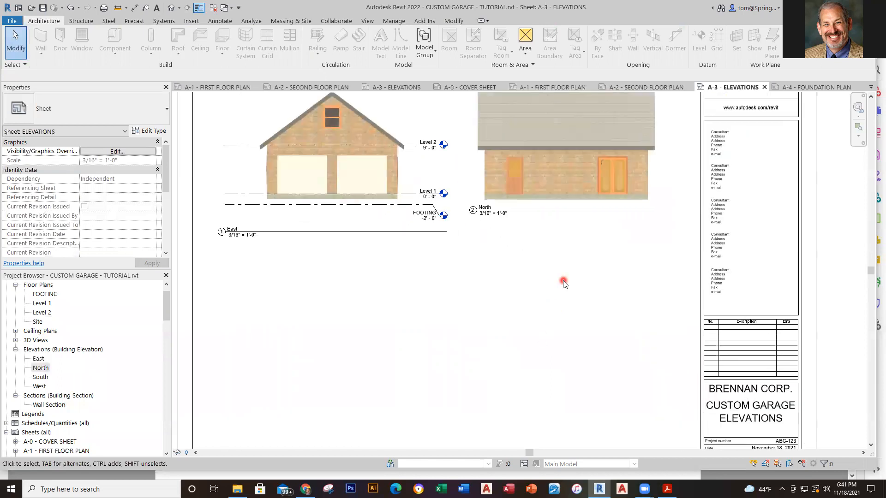
left_click(566, 211)
left_click_drag(555, 219, 555, 232)
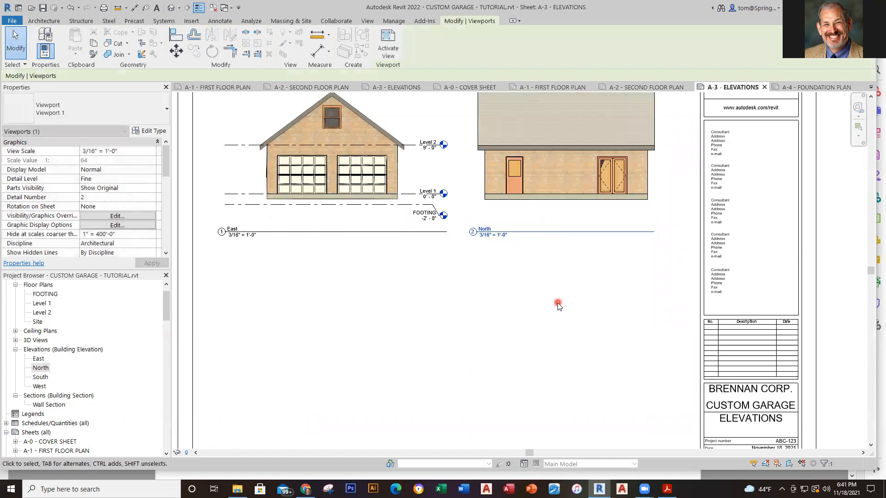
left_click(558, 306)
scroll(558, 306, "down", 3)
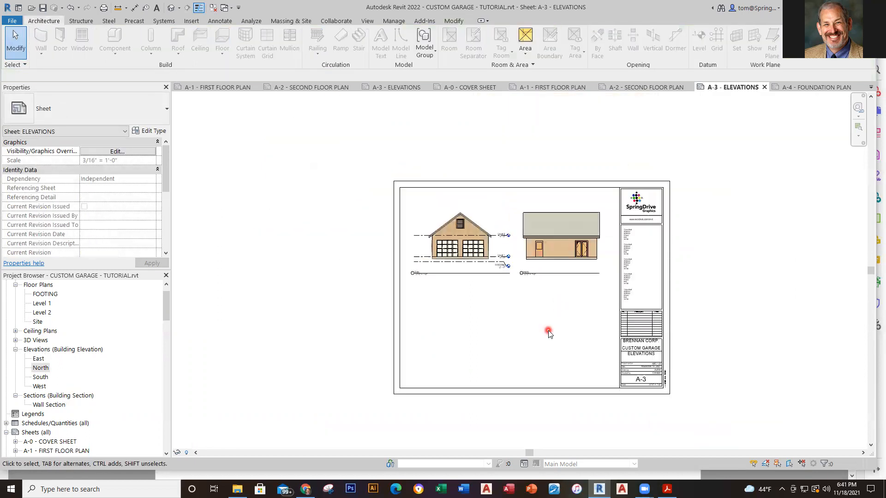
Step: Place the South elevation on sheet A-3 directly below the North elevation
middle_click_drag(548, 332, 527, 309)
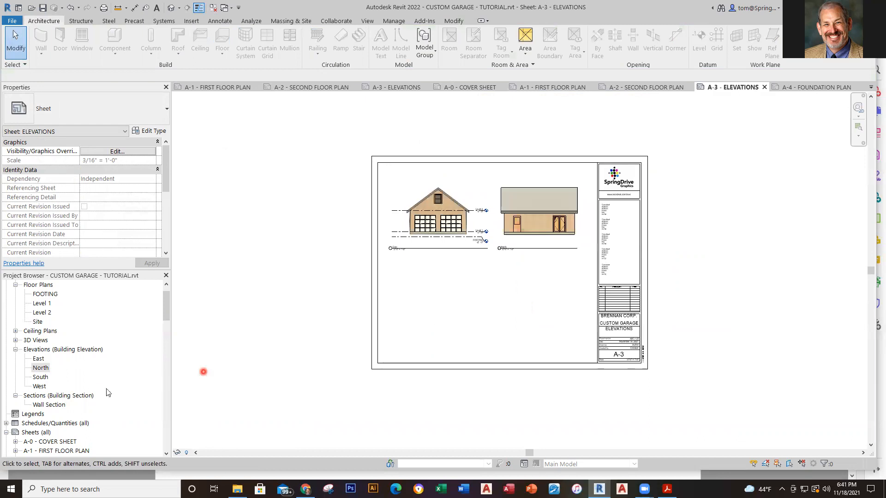
left_click(41, 378)
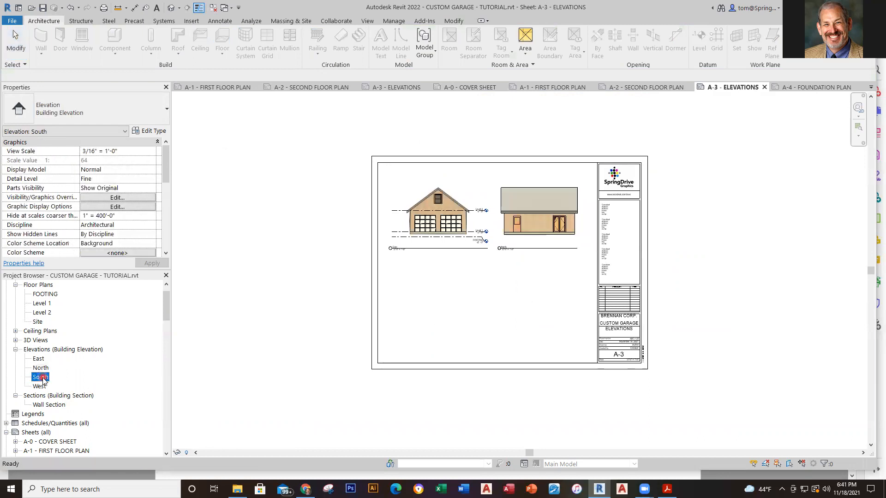
left_click_drag(43, 379, 597, 361)
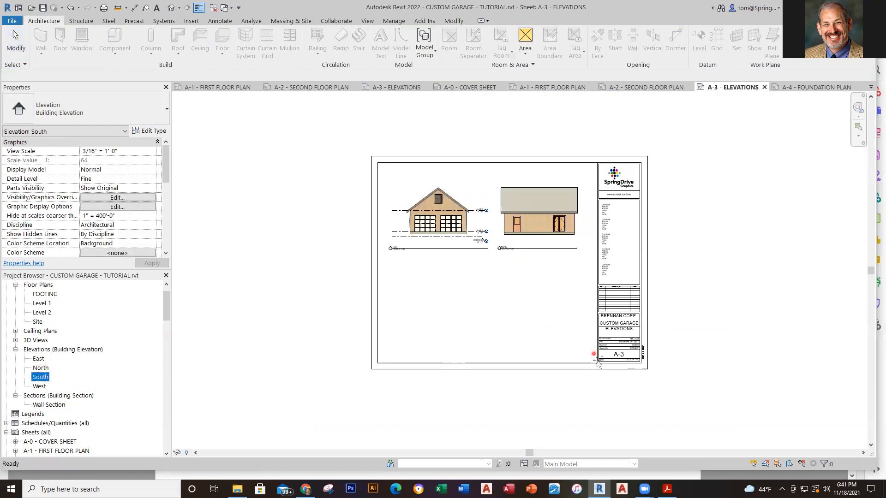
left_click(542, 296)
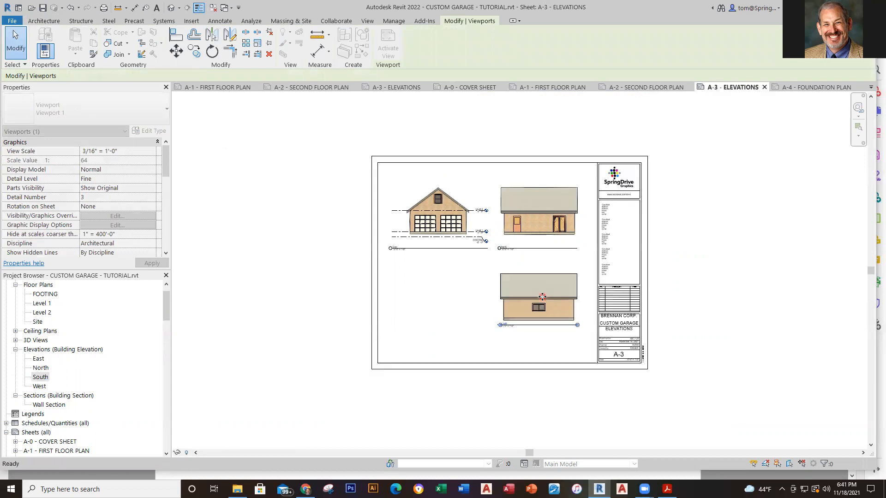
left_click(760, 367)
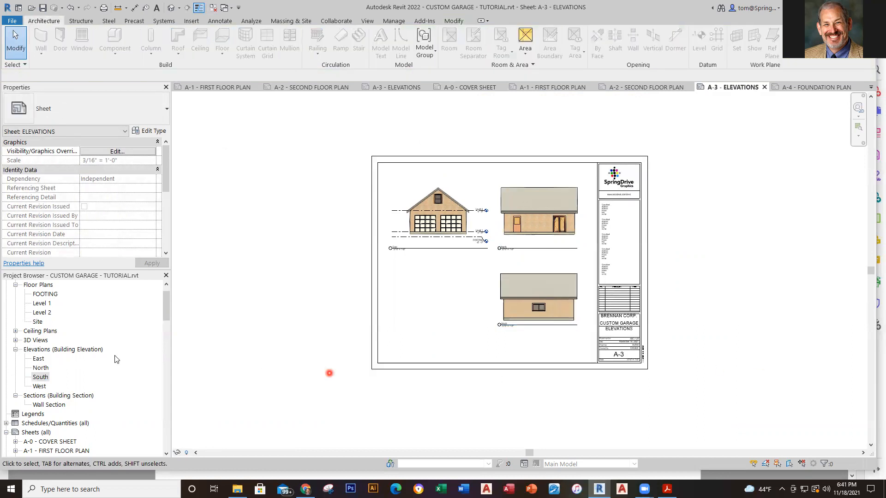
Step: Place the West elevation on sheet A-3 below the East elevation, aligned horizontally with the South elevation
left_click(40, 387)
left_click_drag(378, 345, 425, 305)
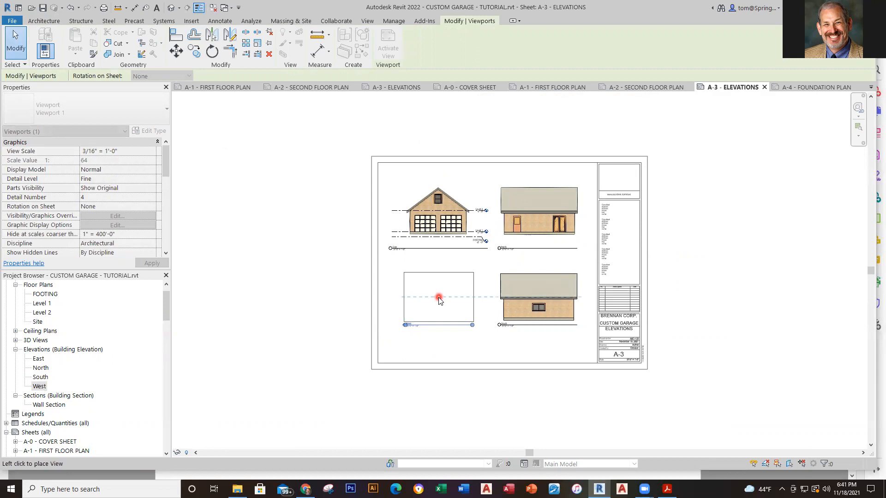
left_click(439, 300)
left_click(485, 347)
scroll(483, 345, "up", 1)
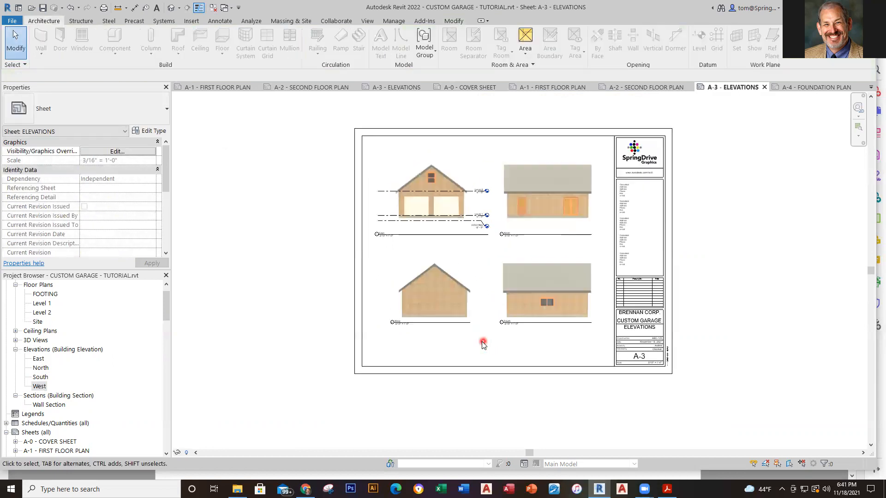
scroll(483, 345, "up", 2)
middle_click_drag(483, 345, 485, 358)
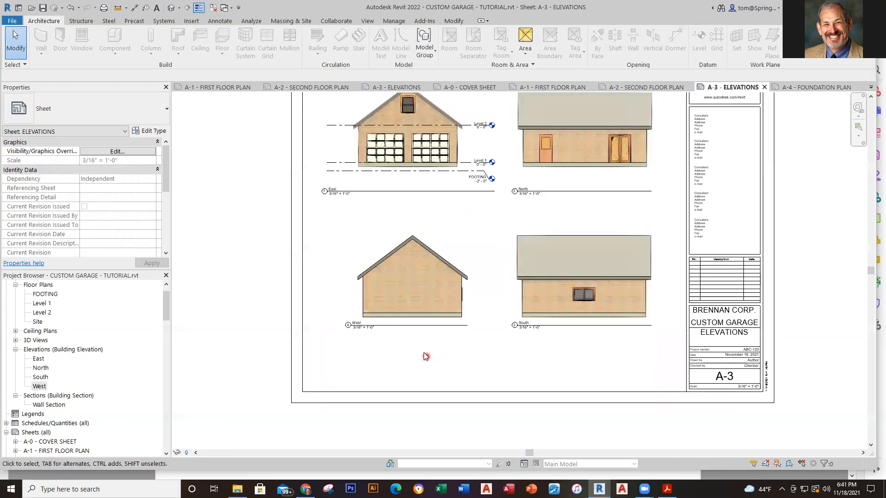
left_click(439, 320)
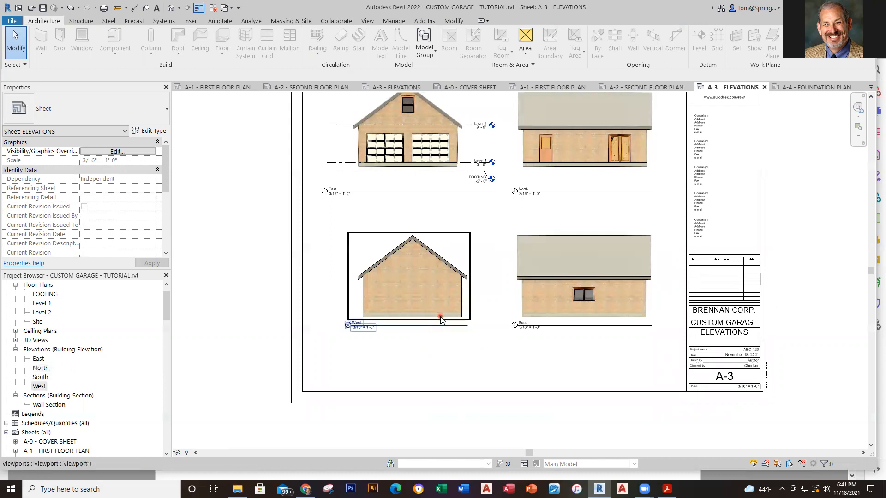
left_click(349, 326)
left_click(373, 345)
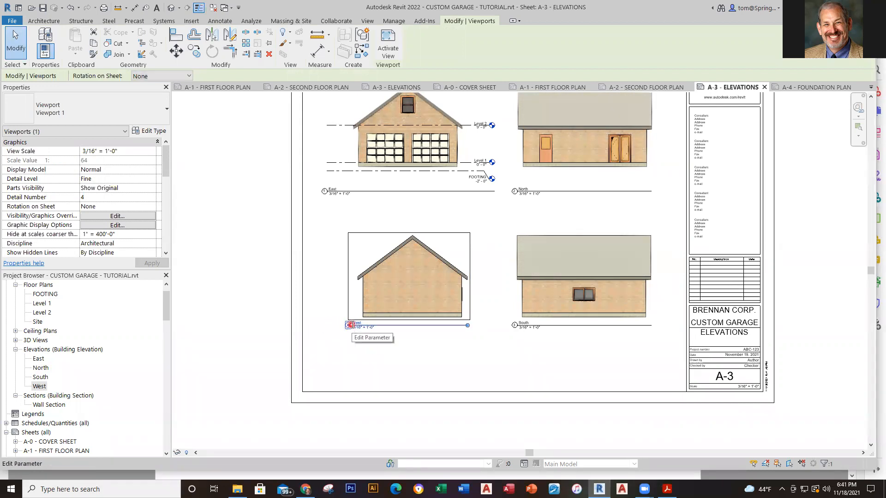
key("Escape")
scroll(351, 327, "up", 5)
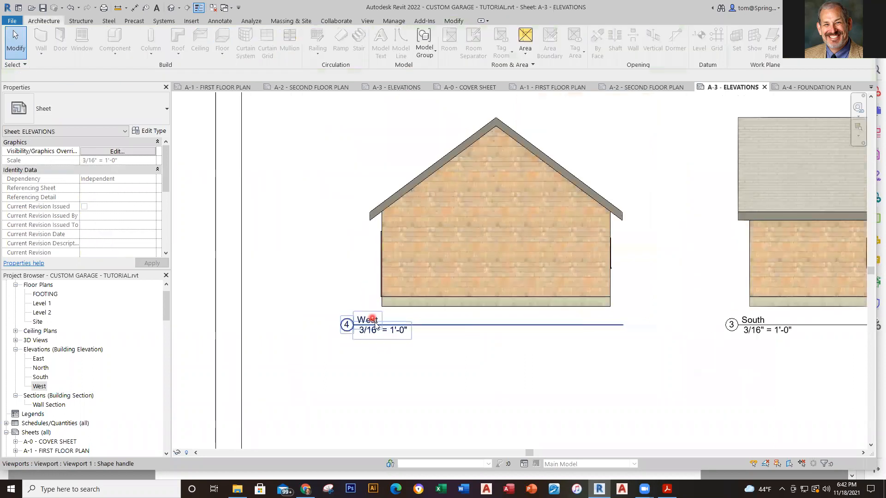
left_click(437, 326)
key("Escape")
scroll(459, 367, "down", 5)
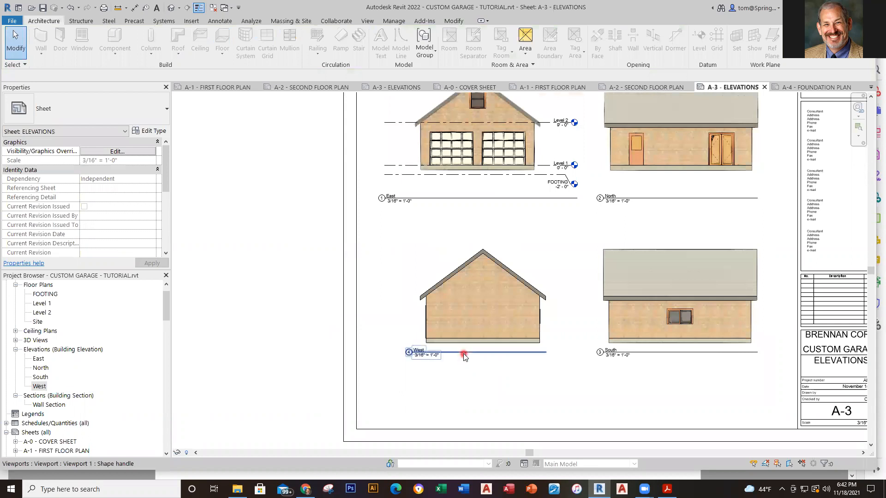
Step: Extend the West elevation's title line to the left, bringing its number bubble close to alignment under the East elevation's bubble
left_click(551, 316)
scroll(405, 356, "up", 4)
scroll(405, 356, "up", 3)
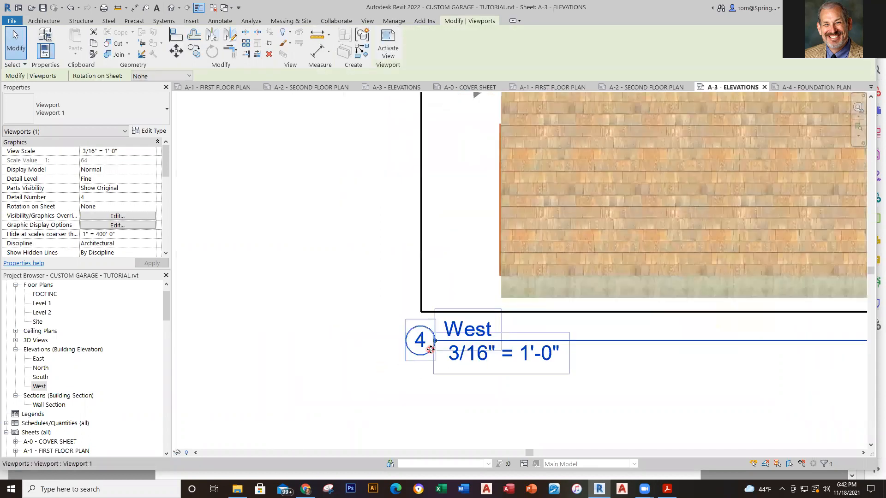
left_click_drag(435, 344, 325, 342)
scroll(388, 402, "down", 5)
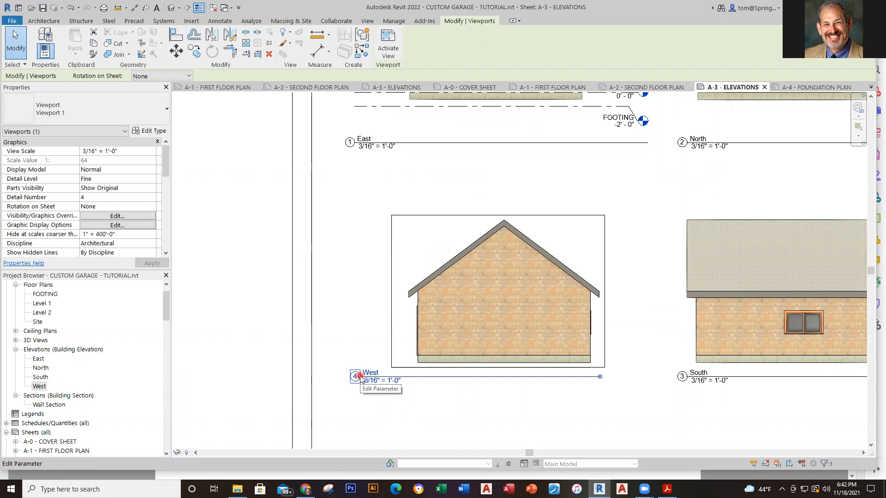
scroll(359, 378, "up", 2)
left_click_drag(358, 380, 368, 380)
left_click(566, 420)
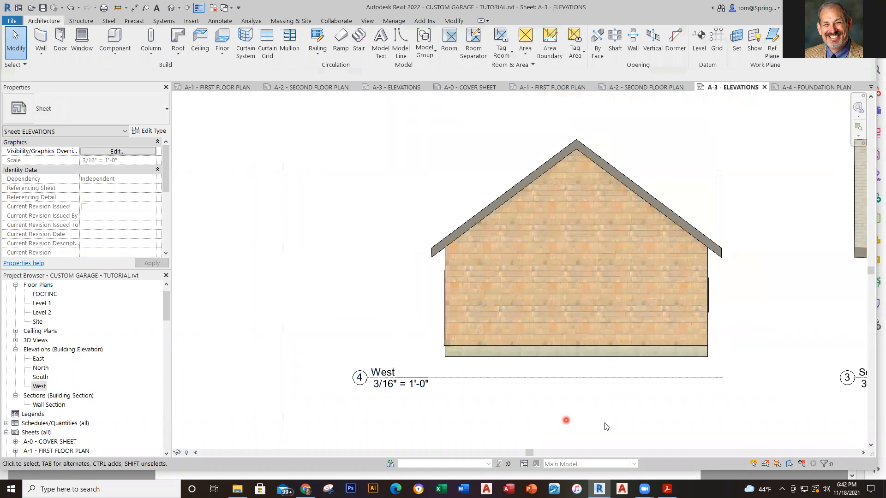
Step: Extend the right end of the West elevation's title line to match the end of the East elevation's title line
scroll(606, 426, "down", 5)
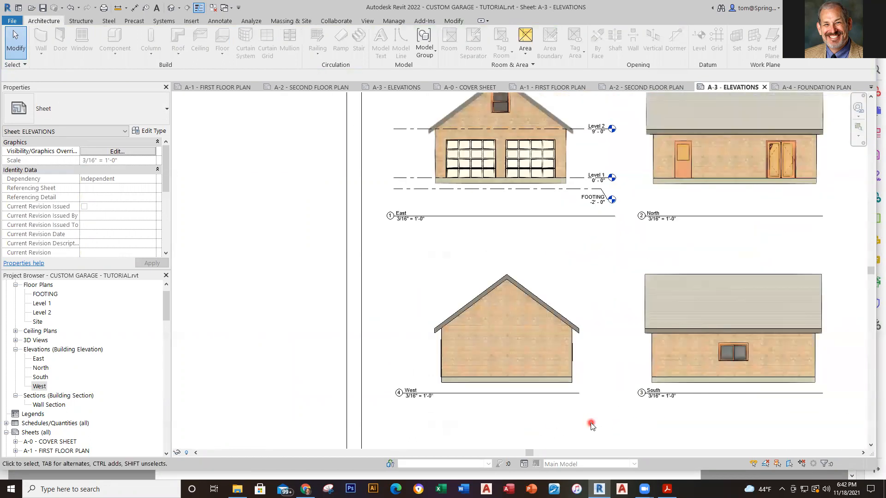
left_click(577, 370)
left_click_drag(579, 396, 616, 395)
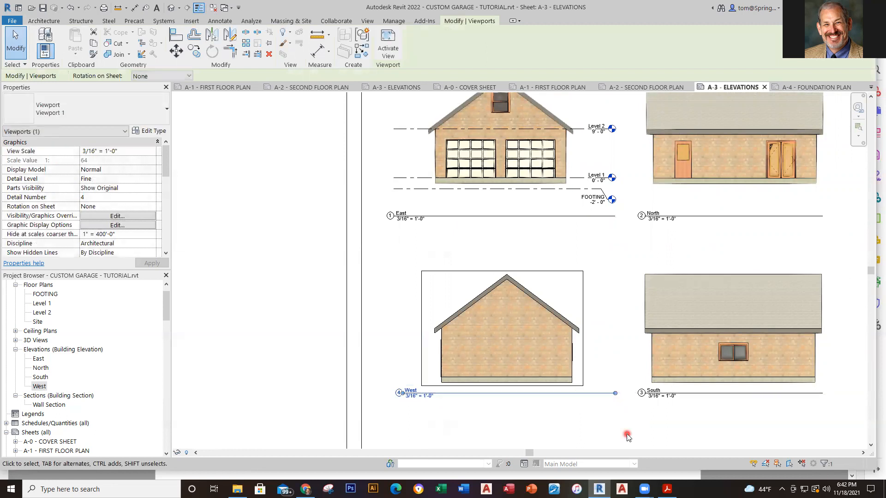
left_click(627, 437)
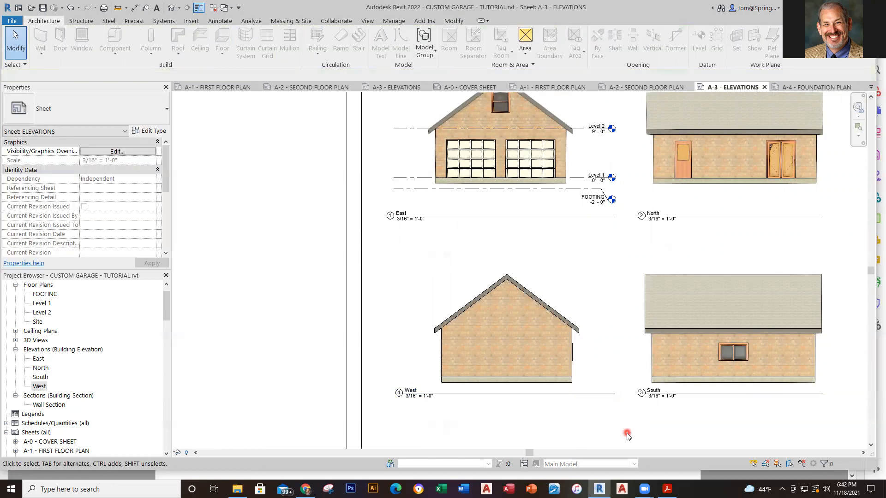
Step: Open sheet A-4 - FOUNDATION PLAN and the FOOTING floor plan view of the tutorial file
scroll(627, 437, "down", 4)
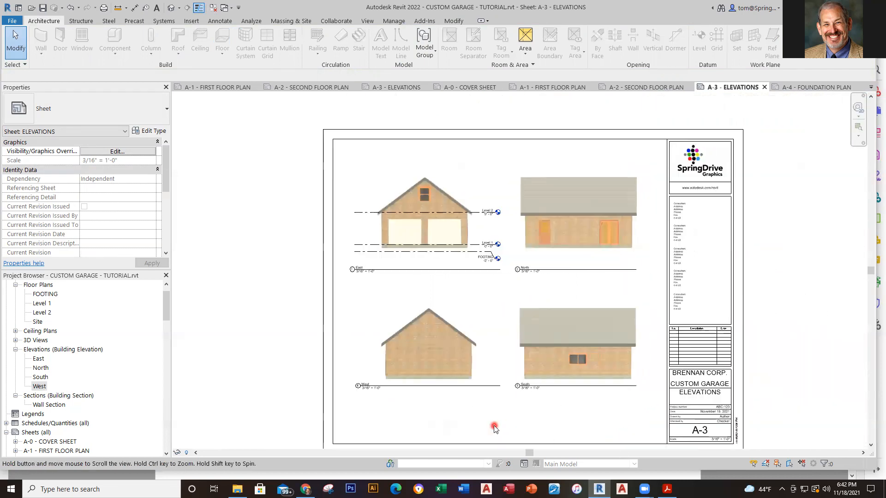
left_click_drag(169, 309, 169, 330)
left_click(67, 359)
double_click(68, 359)
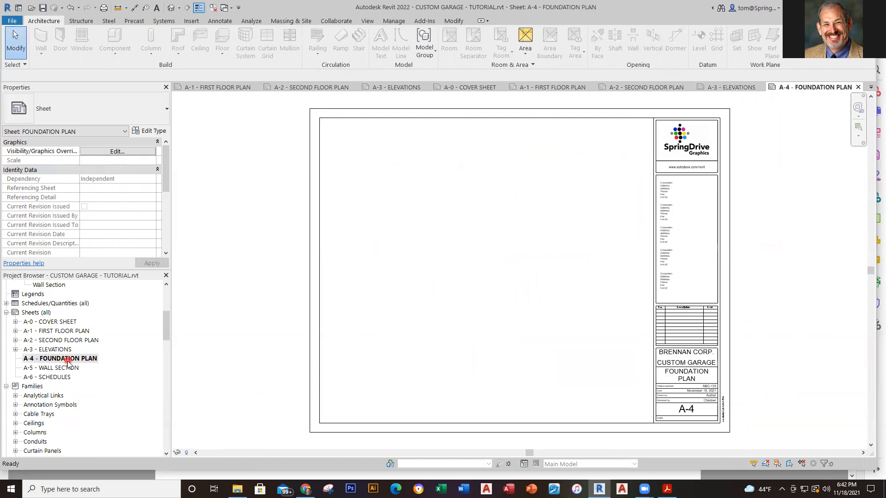
left_click_drag(164, 330, 167, 295)
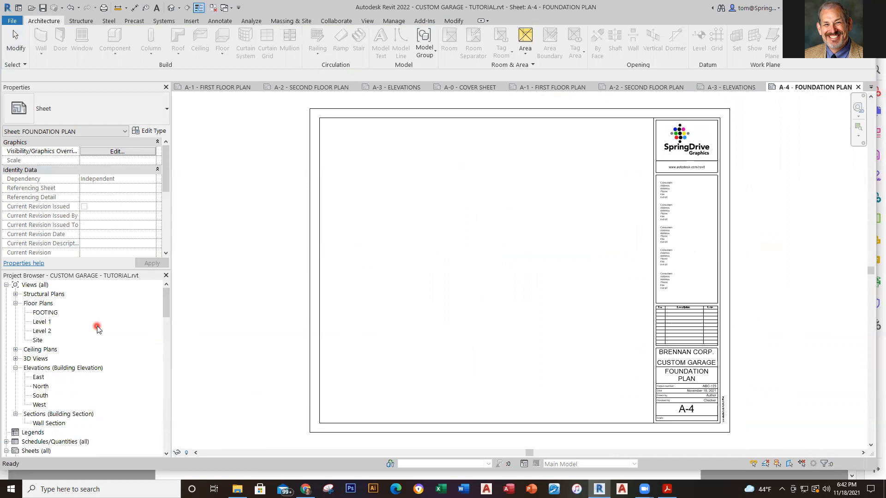
double_click(51, 313)
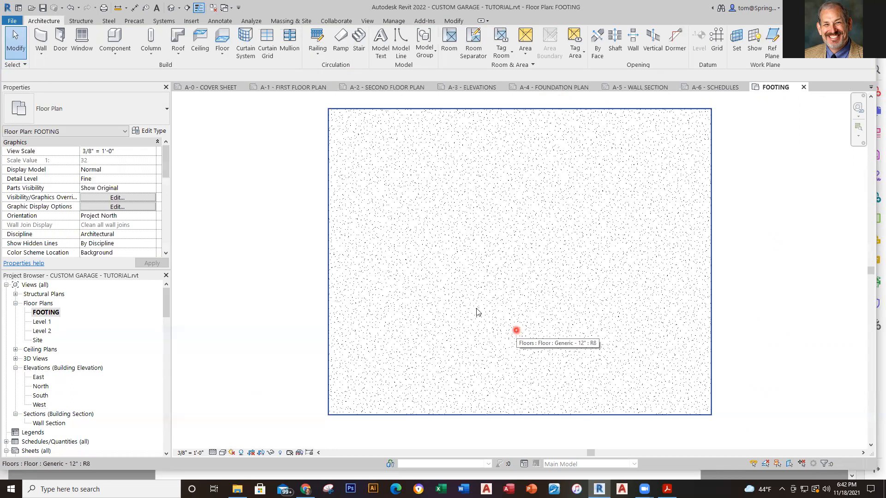
Step: Switch to the Level 1 floor plan of the Custom Garage Plan - MASTER 2021 file among the open views
left_click(301, 90)
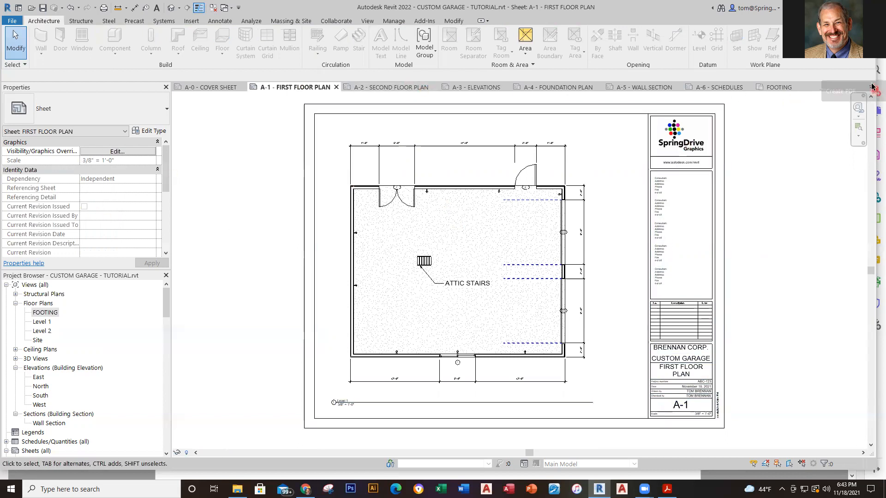
left_click(844, 7)
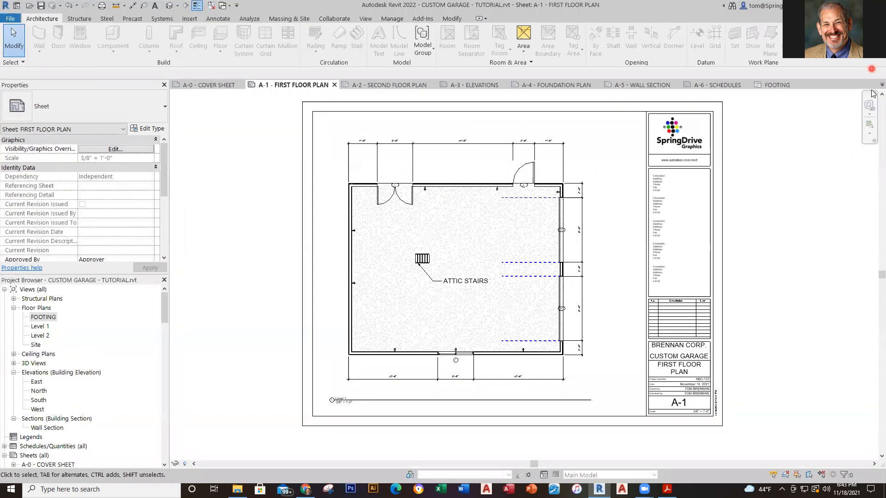
left_click(881, 85)
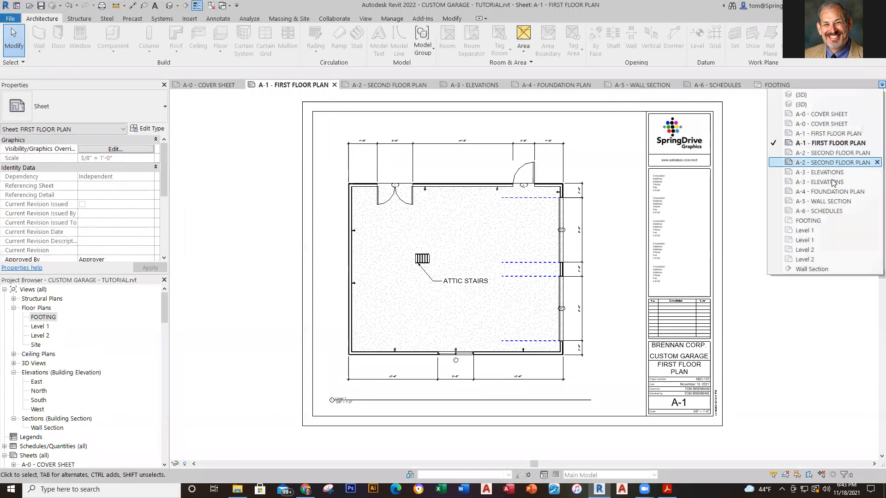
left_click(829, 229)
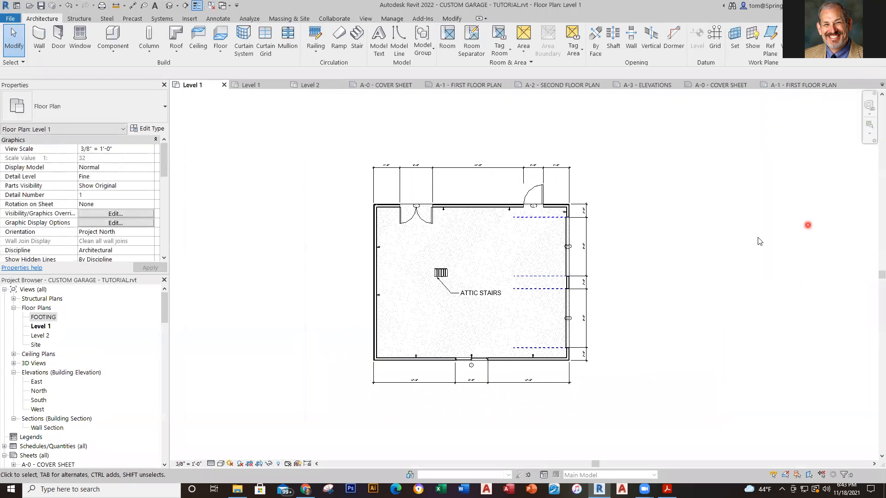
left_click(882, 85)
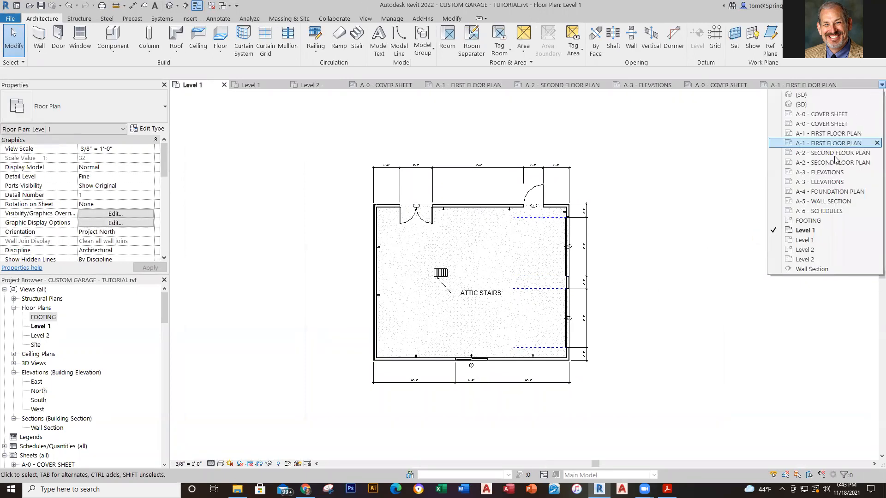
left_click(815, 241)
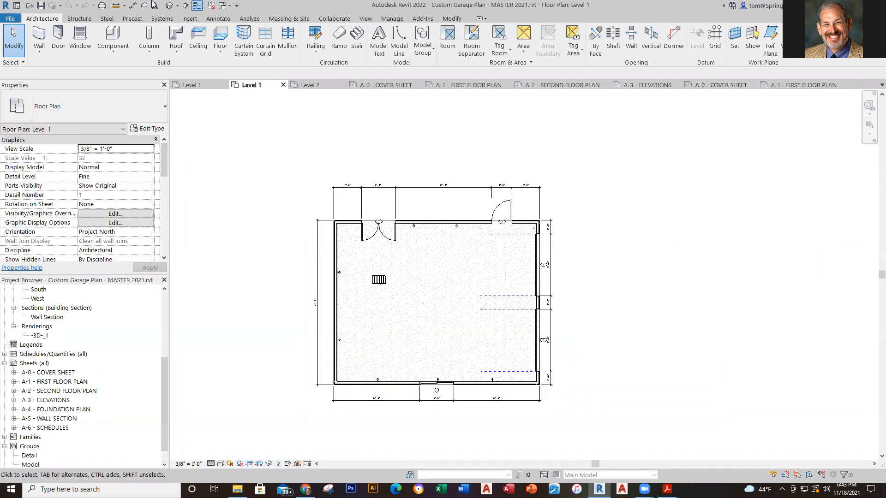
Step: Open the master file's 3D view and examine the garage's foundation and footing from below
left_click(169, 6)
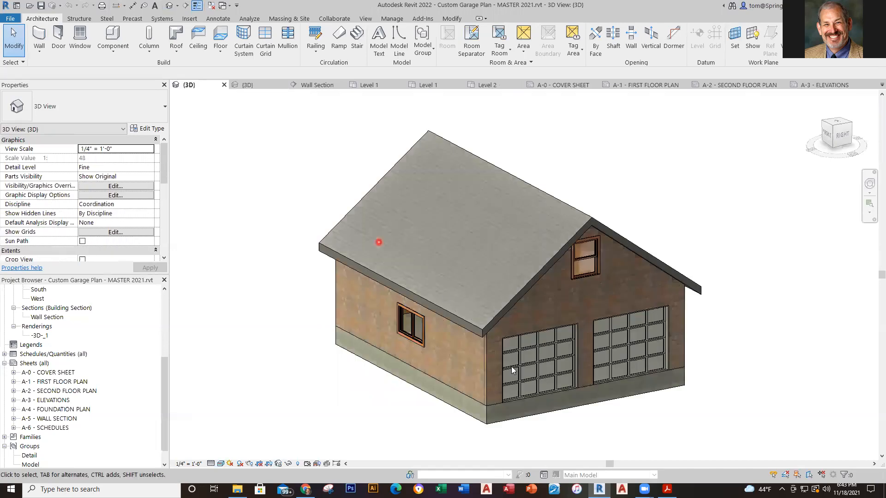
middle_click_drag(666, 425, 682, 332, "shift")
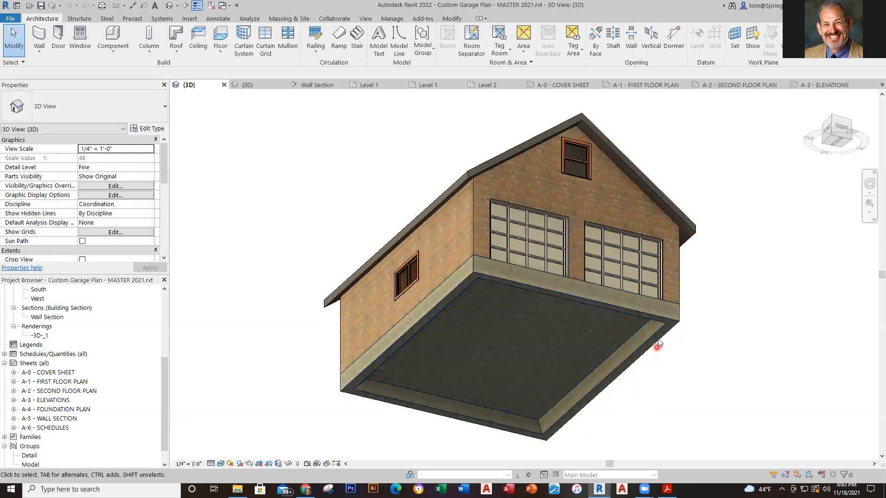
middle_click_drag(661, 413, 646, 437, "shift")
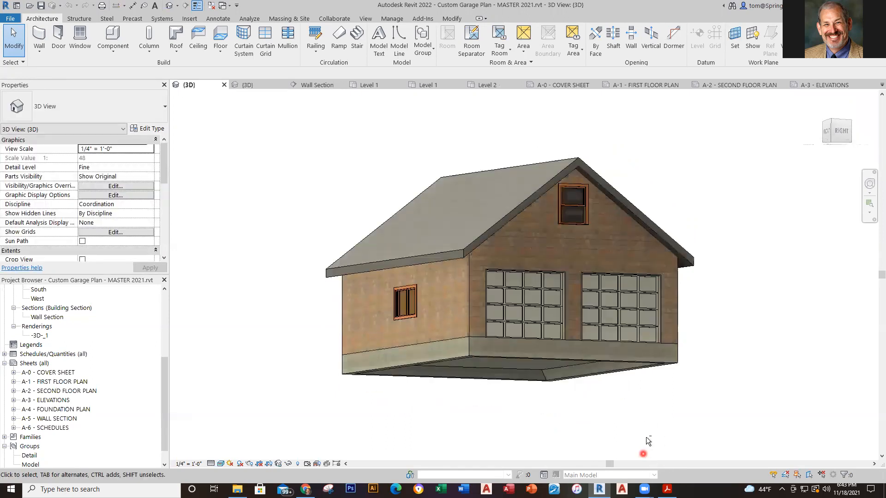
Step: Check which slab edge type is used under the garage in the master model
left_click(637, 367)
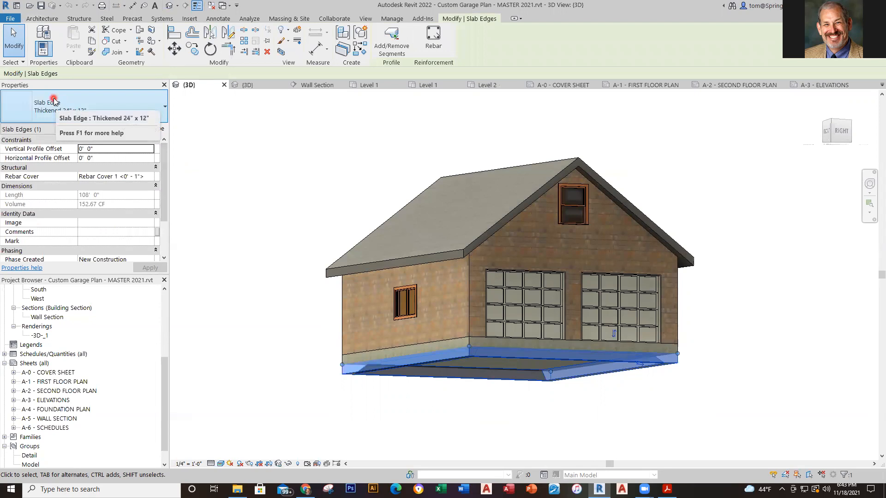
left_click(269, 233)
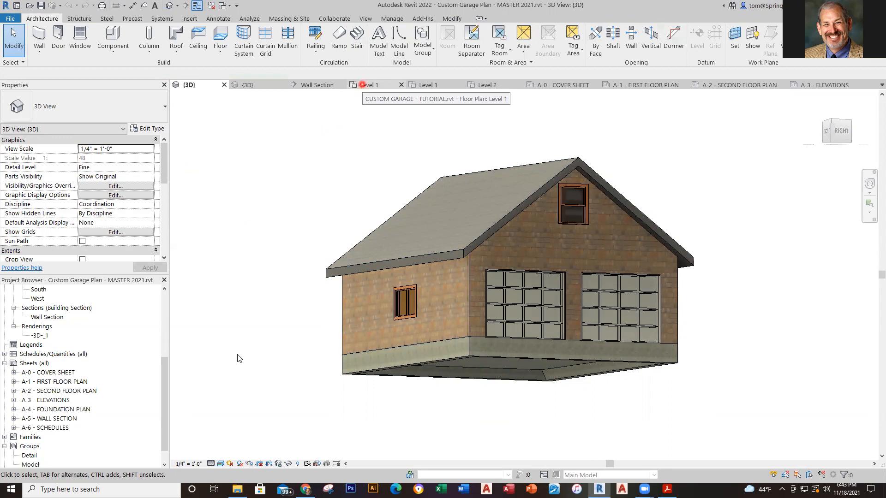
left_click_drag(164, 395, 170, 298)
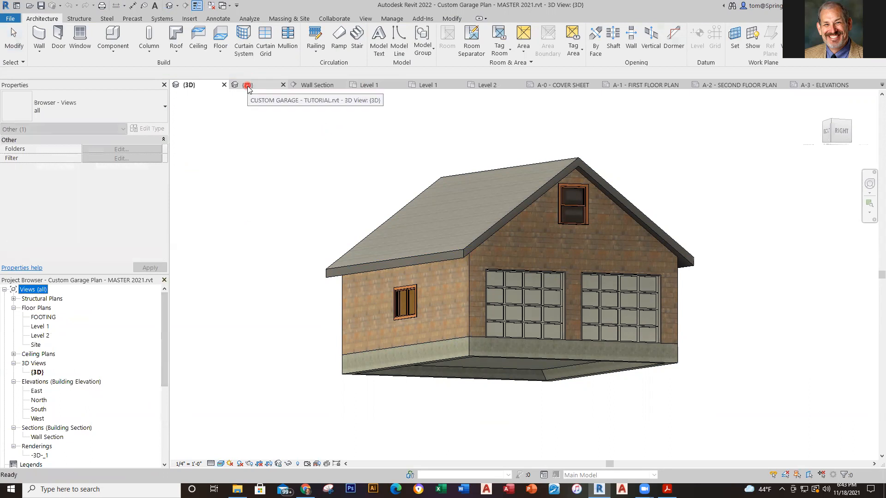
Step: Add Thickened 24" x 12" slab edges along the garage floor slab's edges in the tutorial file's 3D view
left_click(248, 88)
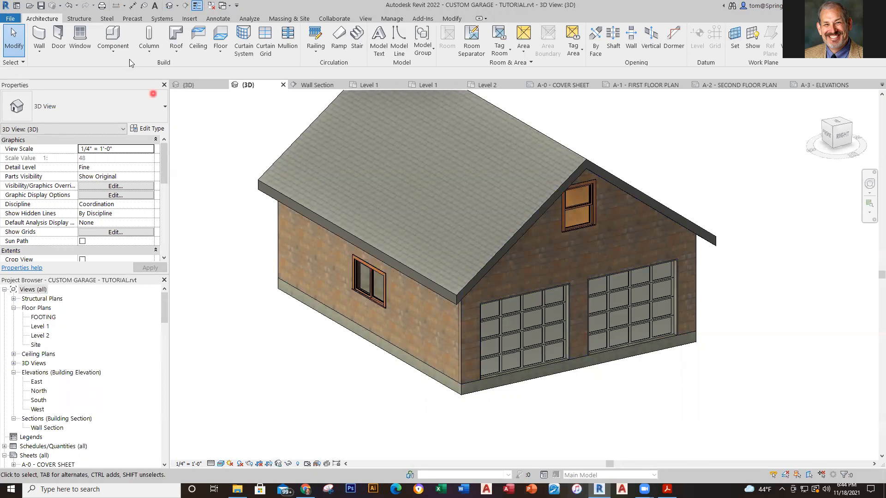
left_click(87, 19)
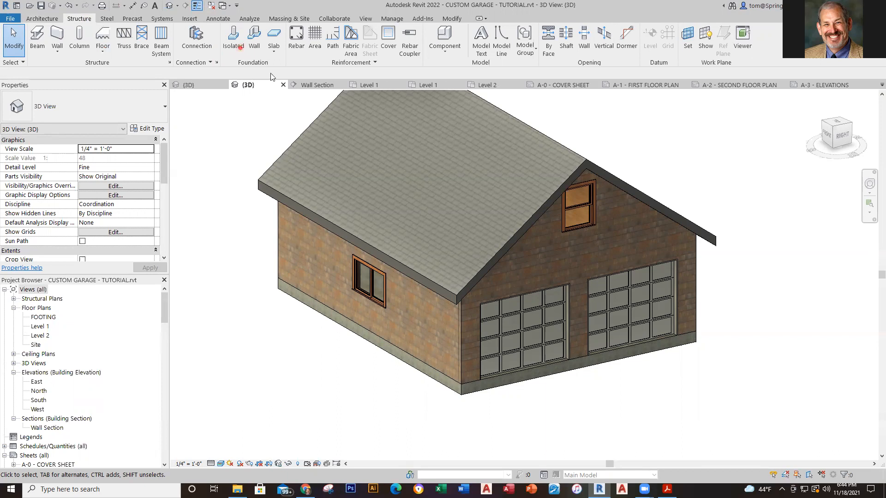
left_click(275, 54)
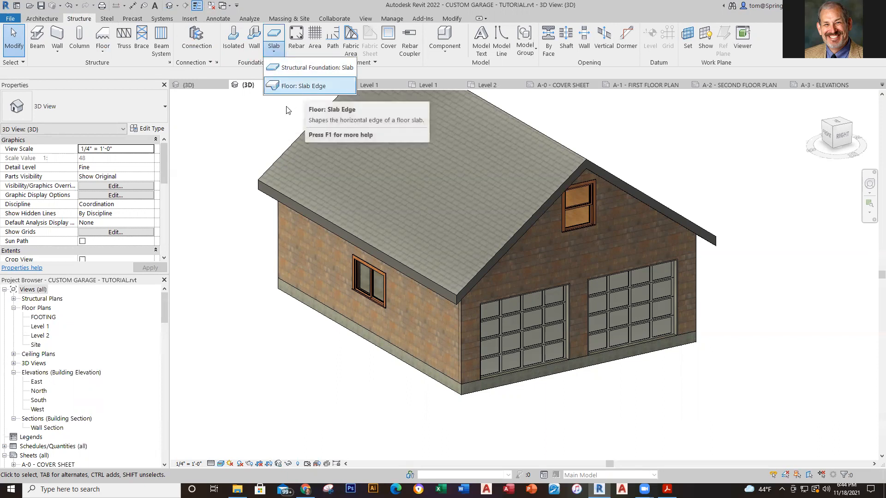
left_click(303, 86)
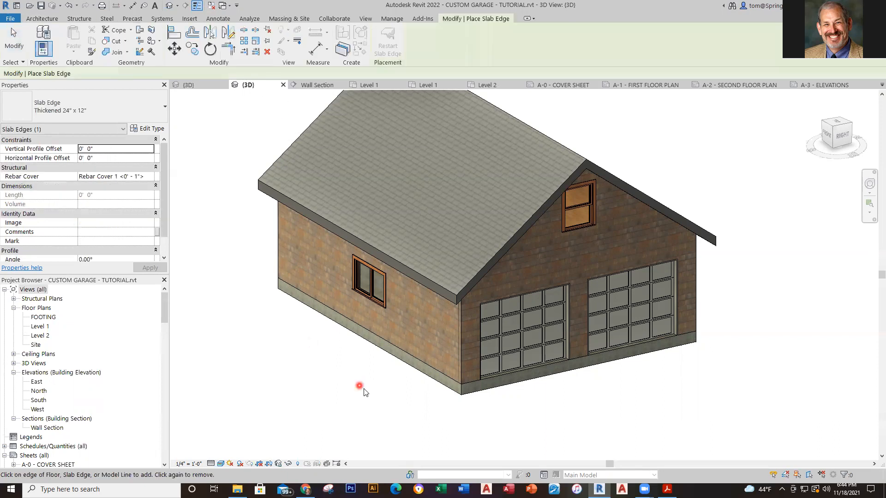
left_click(546, 381)
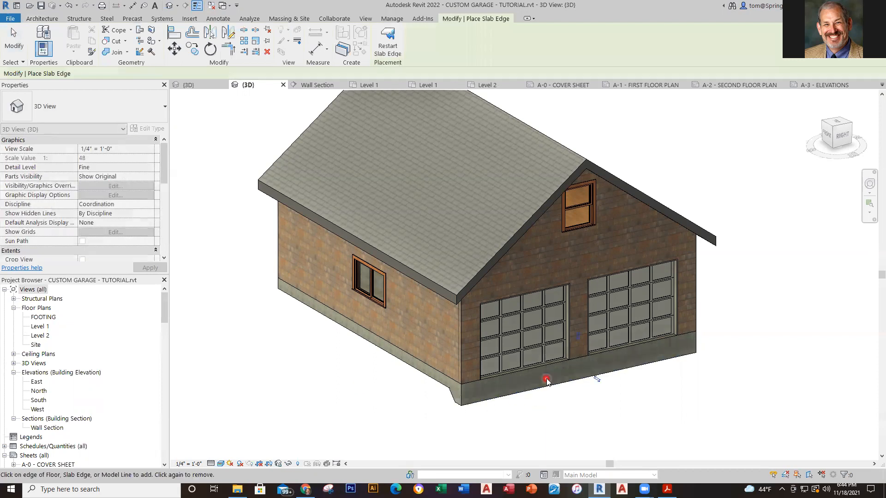
left_click(439, 385)
scroll(737, 395, "down", 1)
middle_click_drag(734, 401, 587, 400, "shift")
left_click(518, 396)
scroll(587, 396, "up", 3)
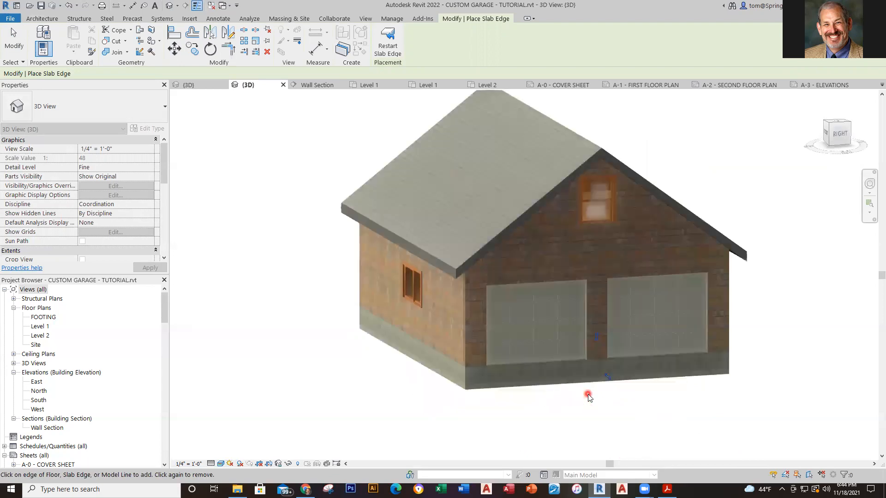
scroll(588, 394, "up", 2)
middle_click_drag(368, 365, 371, 391)
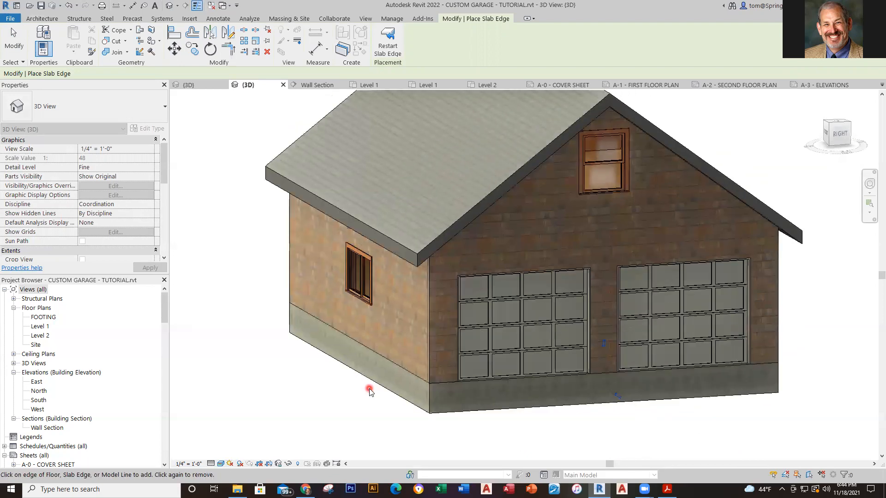
Step: Save the tutorial file and open its FOOTING floor plan
left_click(42, 6)
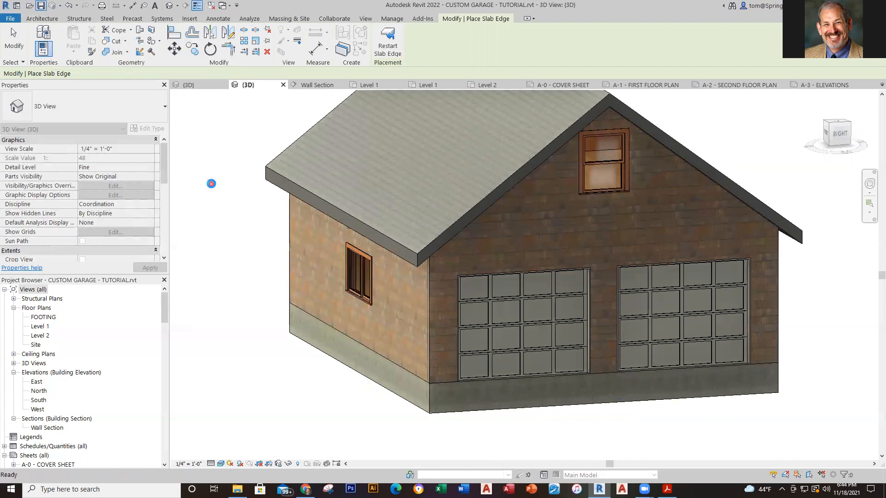
double_click(43, 318)
scroll(496, 353, "down", 1)
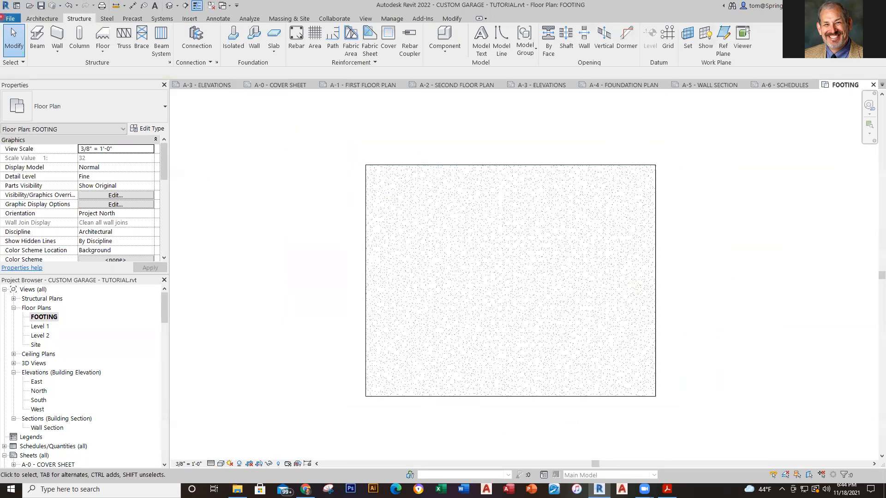
left_click(34, 19)
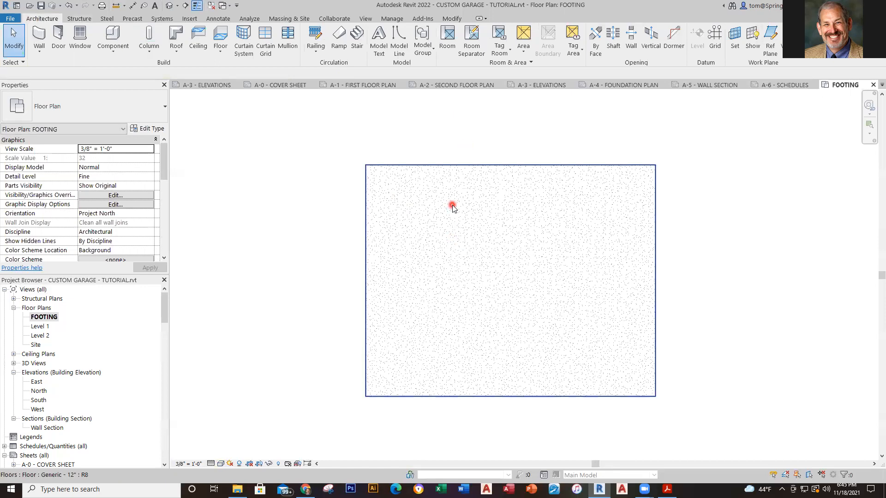
Step: Switch to the master plan PDF in Acrobat, examine the A-4 foundation plan sheet, and return to the FOOTING plan in Revit
left_click(666, 489)
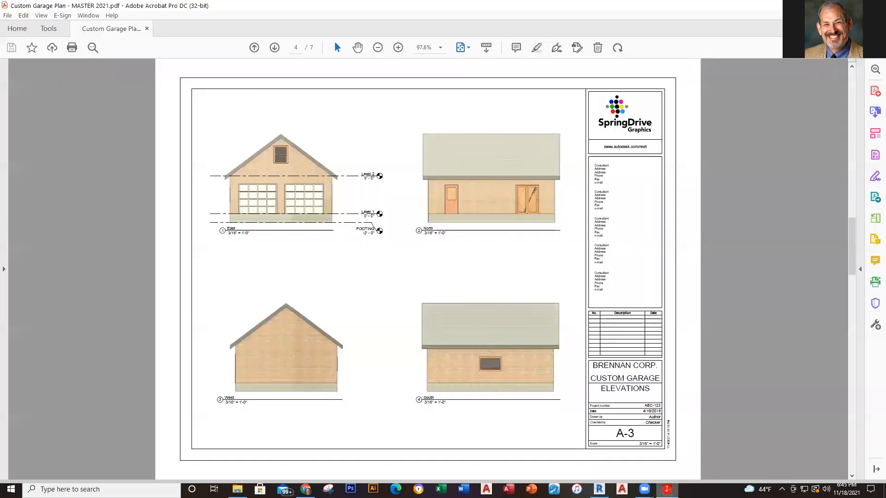
scroll(529, 301, "up", 3)
scroll(531, 300, "down", 4)
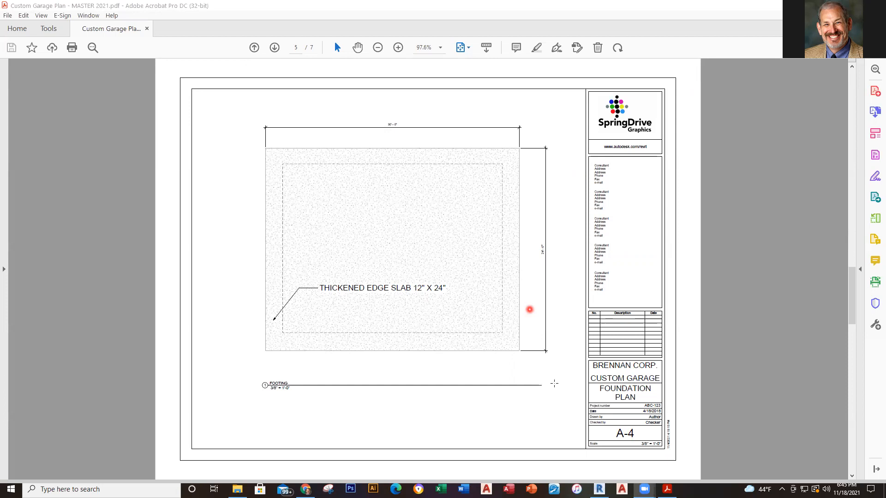
mouse_move(598, 490)
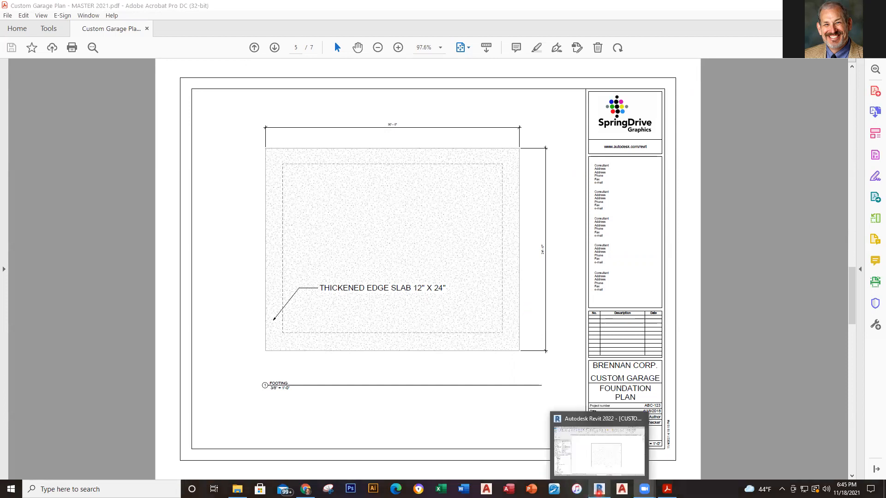
left_click(599, 489)
left_click(306, 184)
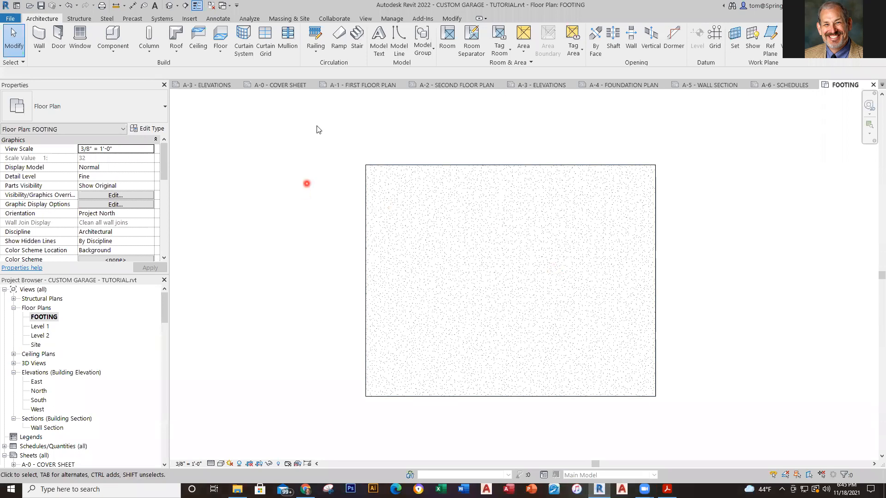
Step: Draw a rectangle of <Hidden> detail lines inside the slab outline, about 24'-6" wide and 19' high
left_click(224, 19)
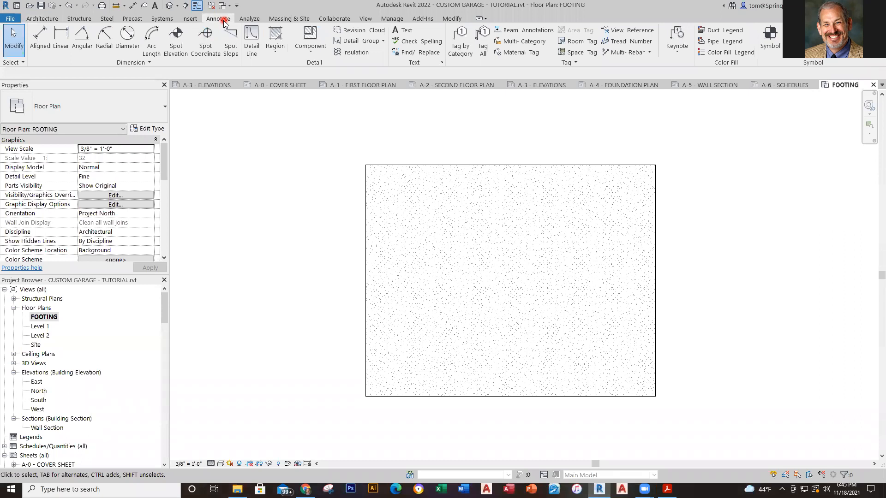
left_click(256, 41)
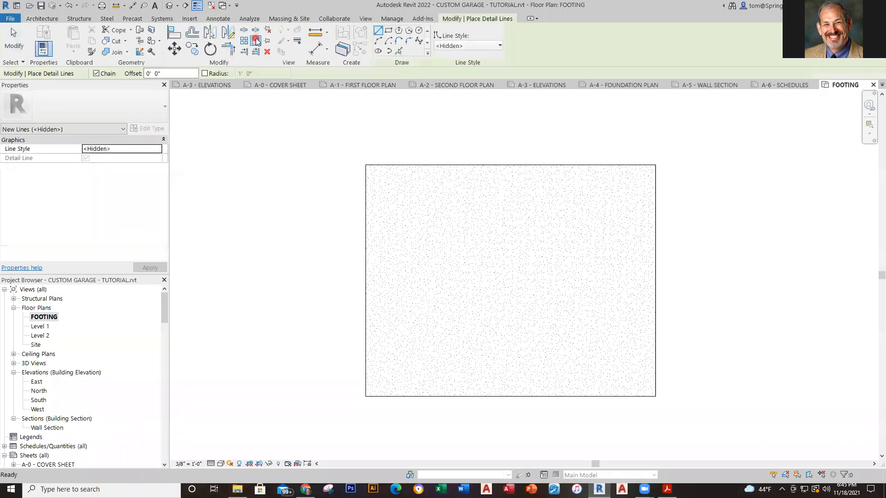
left_click(388, 31)
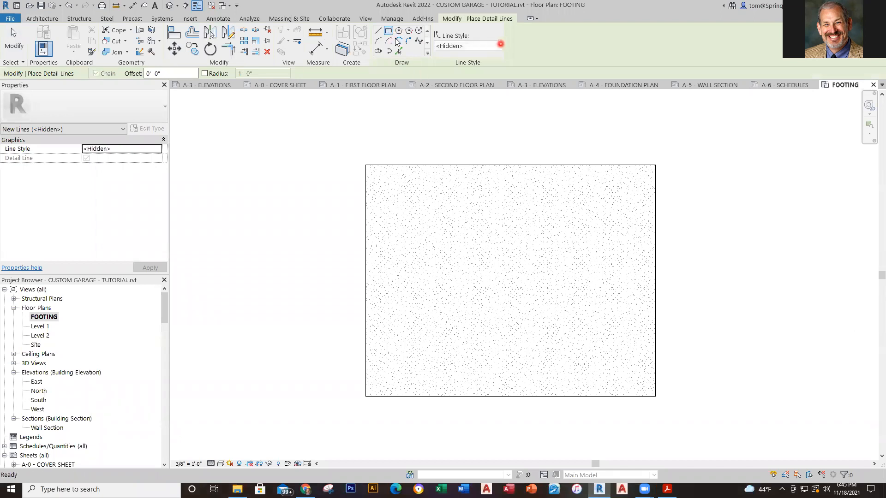
left_click(500, 45)
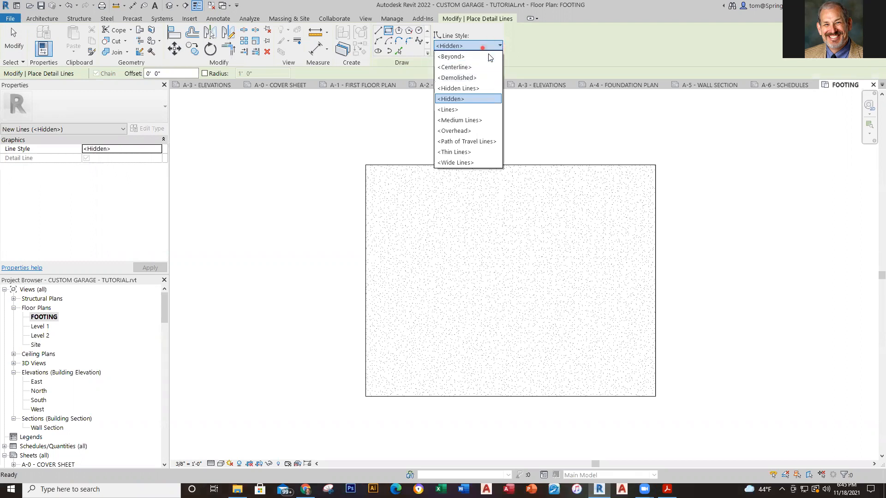
left_click(444, 280)
left_click(391, 376)
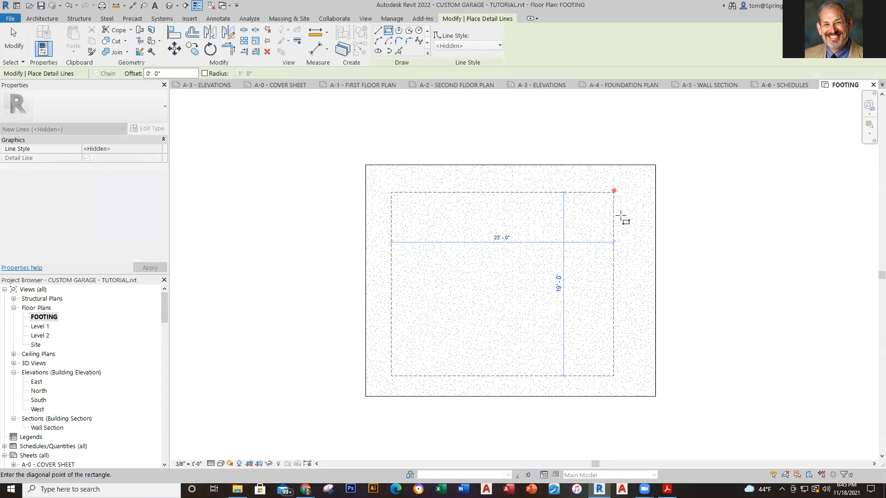
left_click(628, 193)
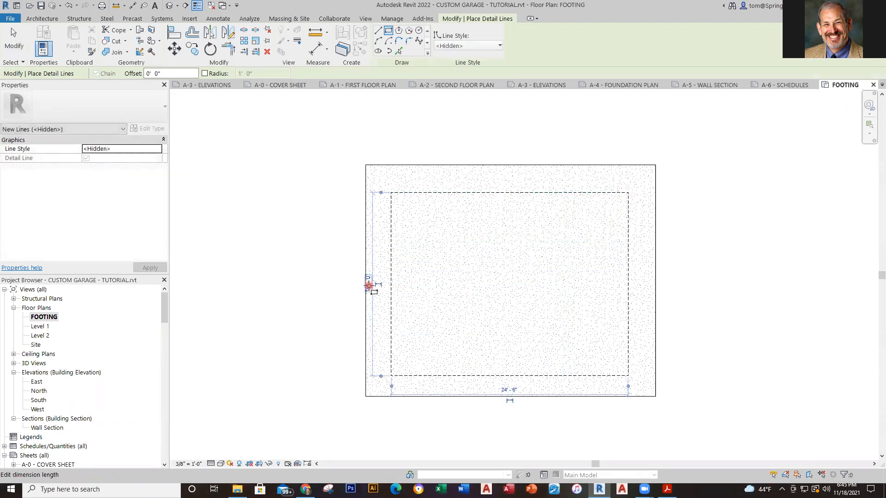
Step: Set the dashed rectangle's height to 20' and its width to 26'
left_click(368, 285)
type("20")
key("Return")
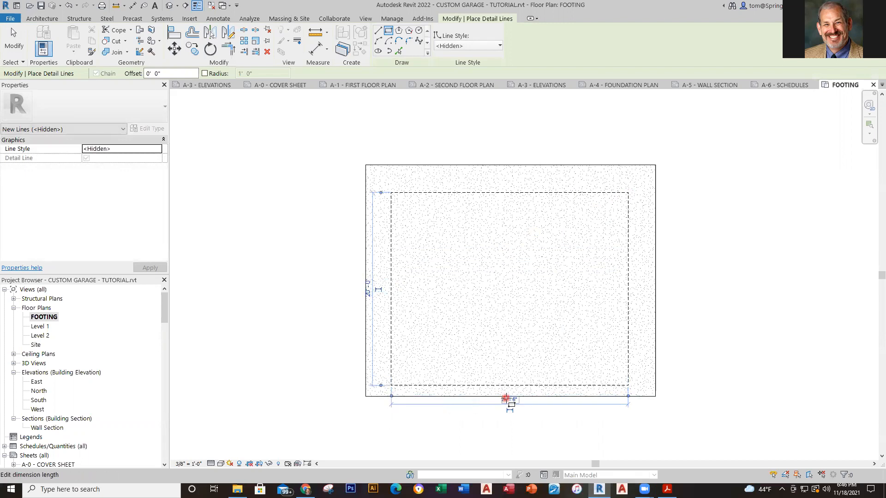
left_click(507, 399)
type("26")
key("Return")
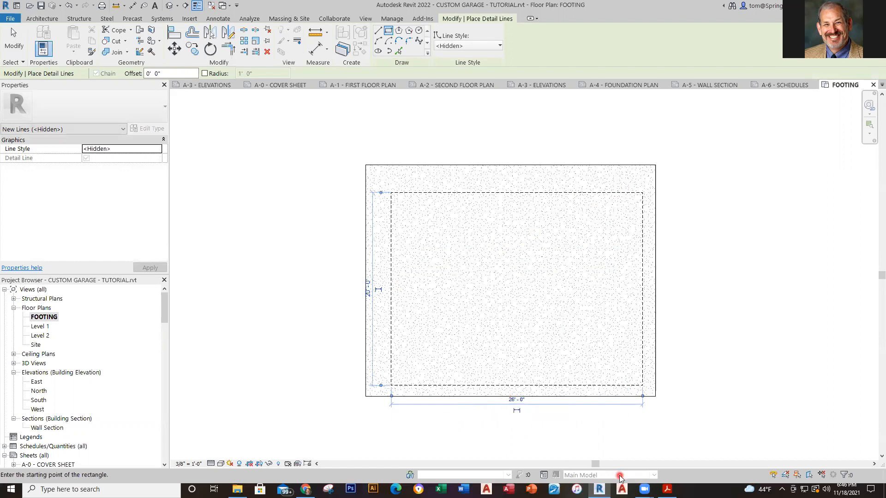
key("Escape")
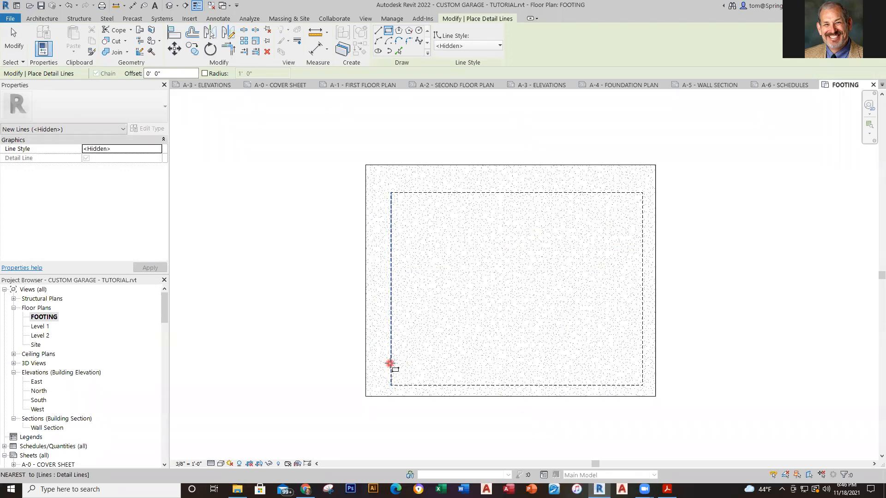
left_click(390, 364)
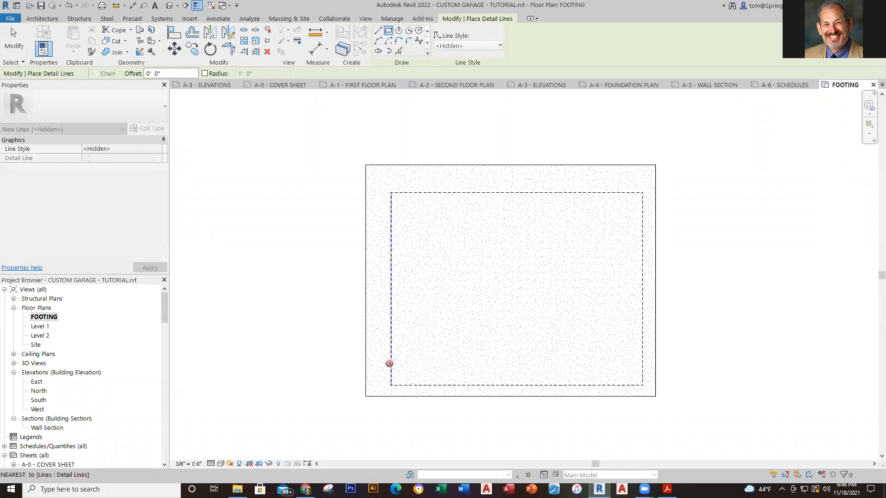
right_click(389, 363)
left_click(420, 295)
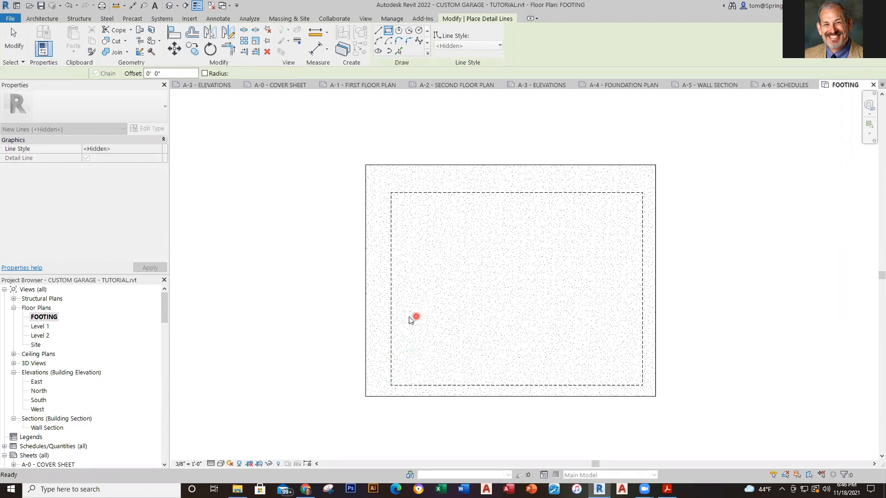
right_click(391, 324)
left_click(389, 323)
left_click(389, 323)
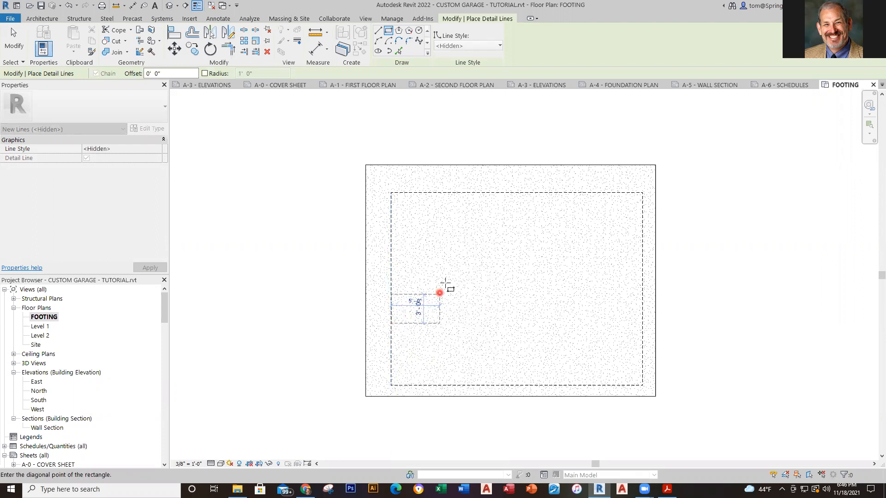
key("Escape")
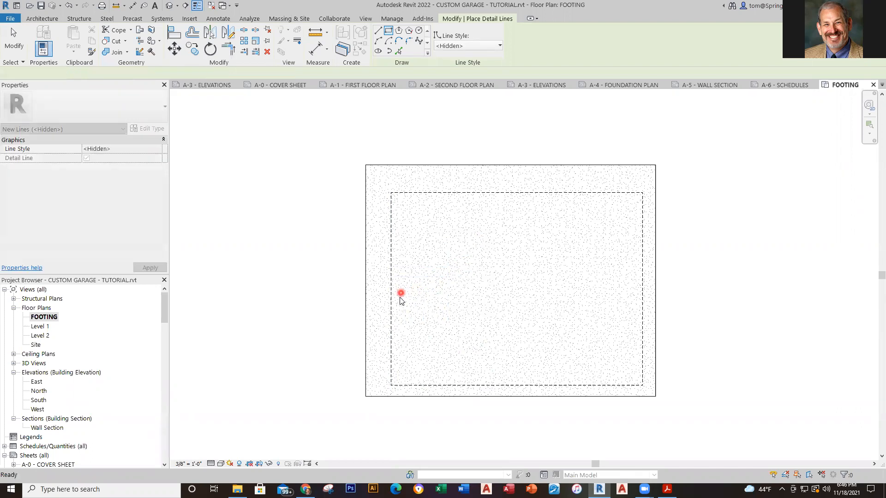
key("Escape")
Step: Select the dashed rectangle's whole chain of lines and nudge it up and left to center it within the slab
key("Tab")
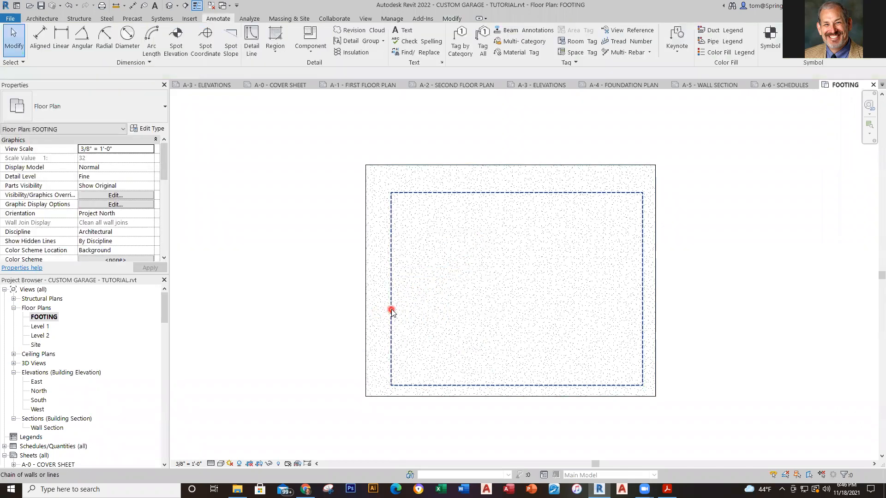
left_click(392, 312)
key("Up")
key("Up")
key("Up")
key("Left")
key("Left")
key("Left")
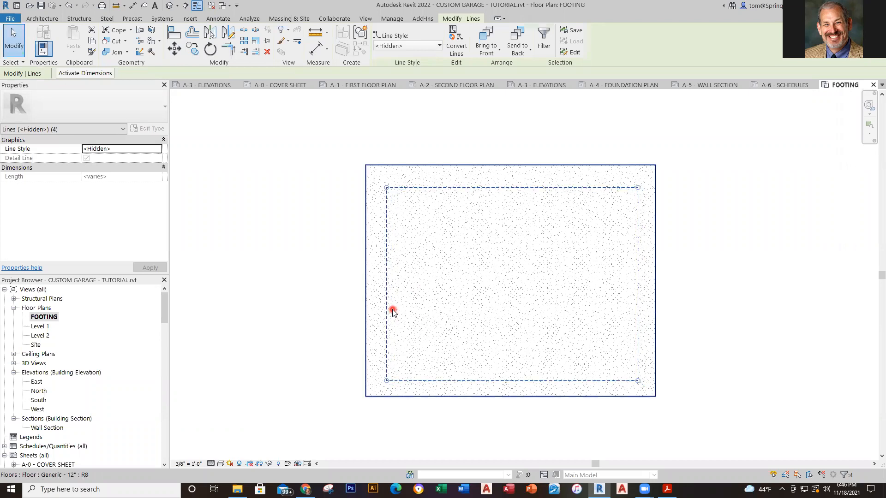
key("Up")
key("Left")
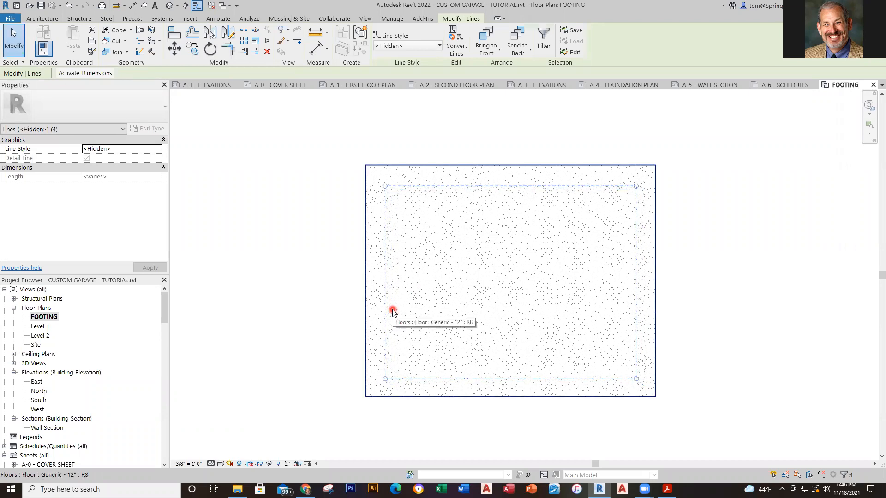
key("Escape")
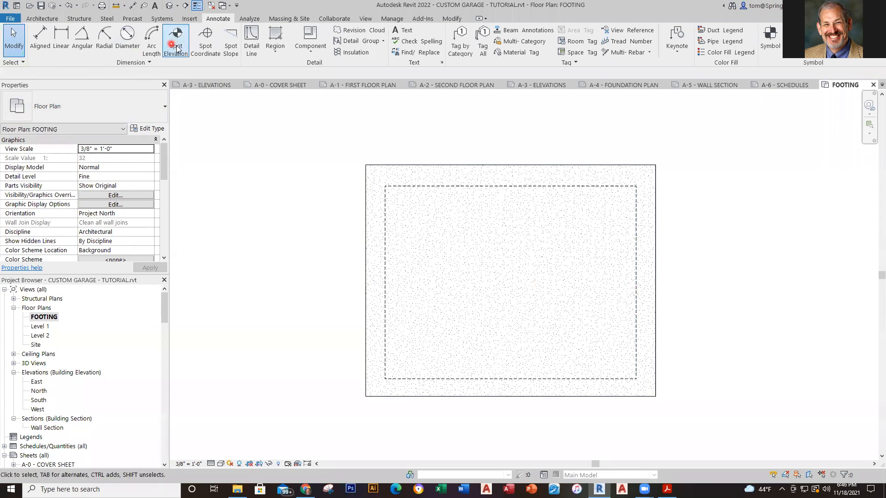
Step: Add a text note with a two-segment leader to the slab's dashed edge, reading "THICKENED EDGE SLAB 12" X 24""
left_click(399, 30)
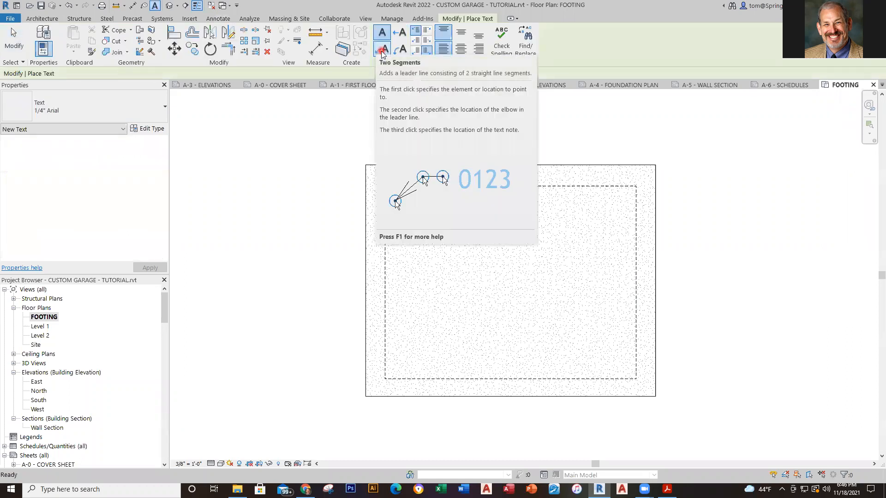
left_click(382, 51)
left_click(376, 361)
left_click(409, 320)
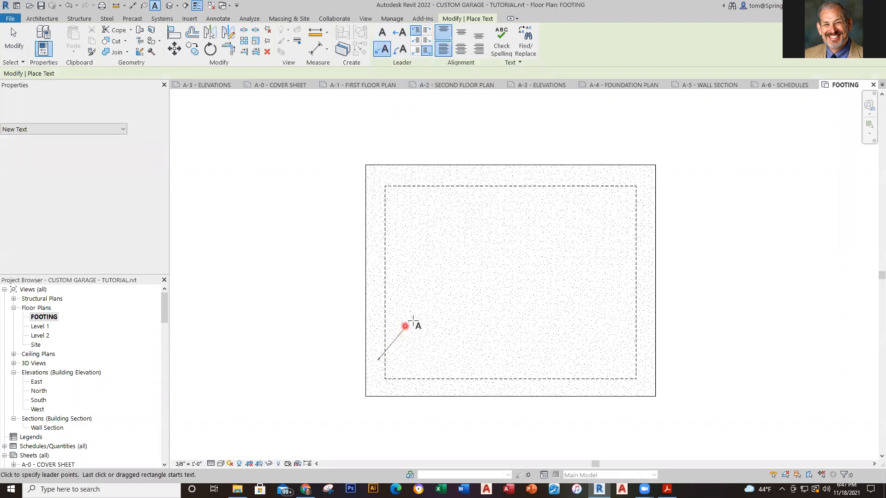
left_click(421, 321)
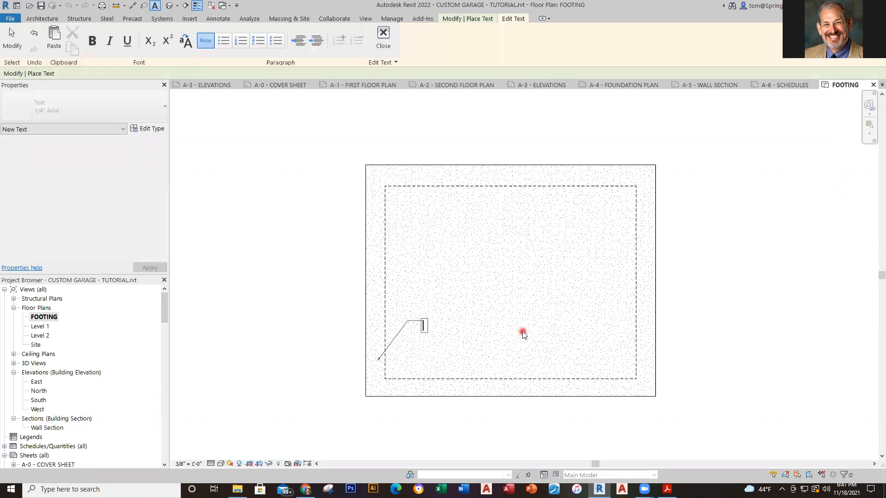
type("THICKENE")
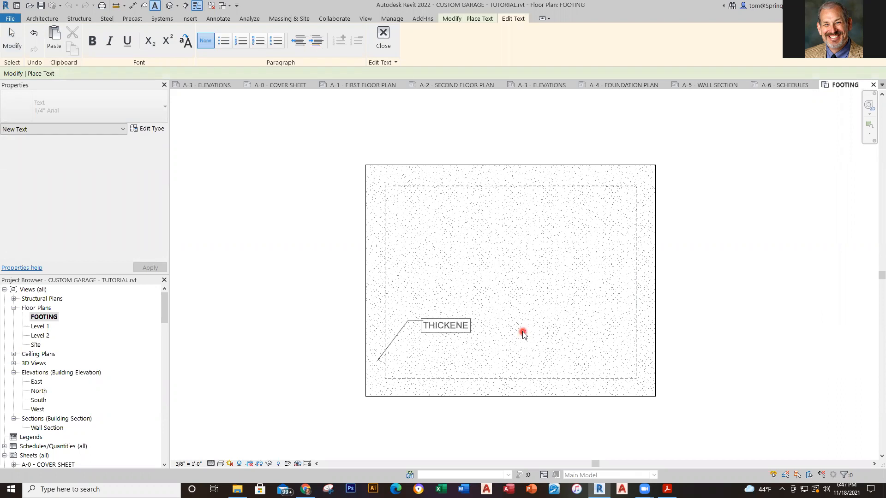
type("D EDGE SLAB")
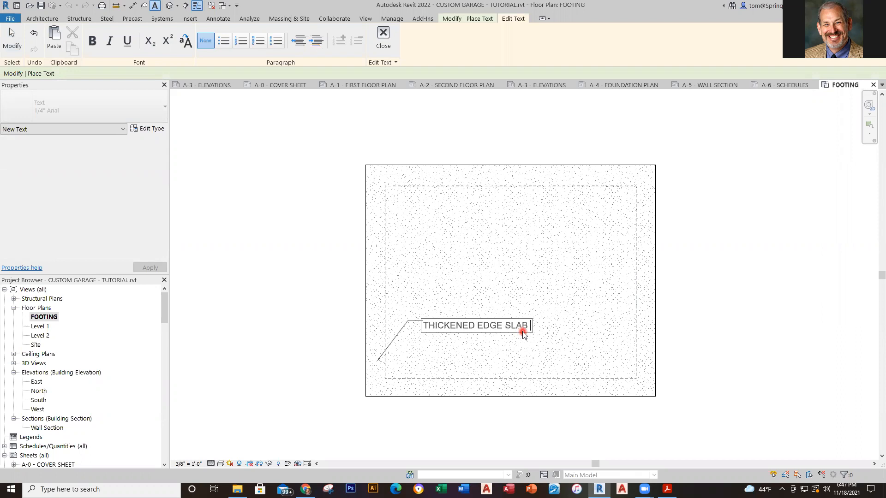
type(" 12\" X 24")
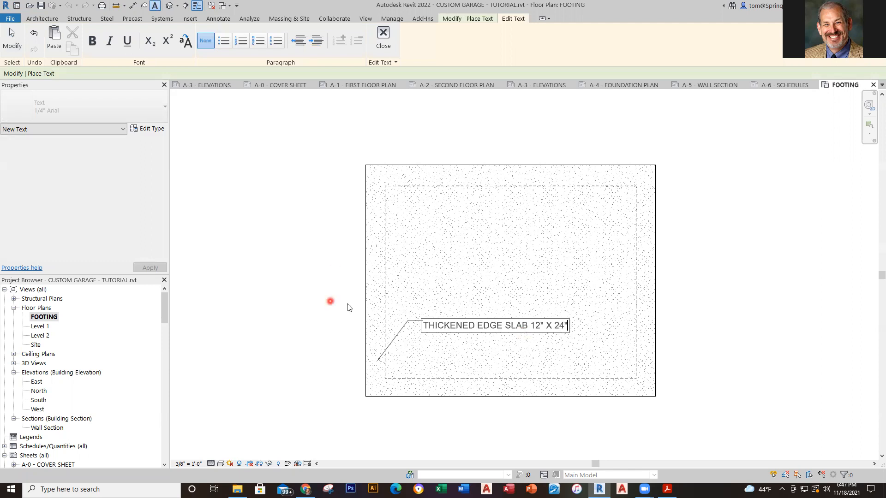
left_click(330, 301)
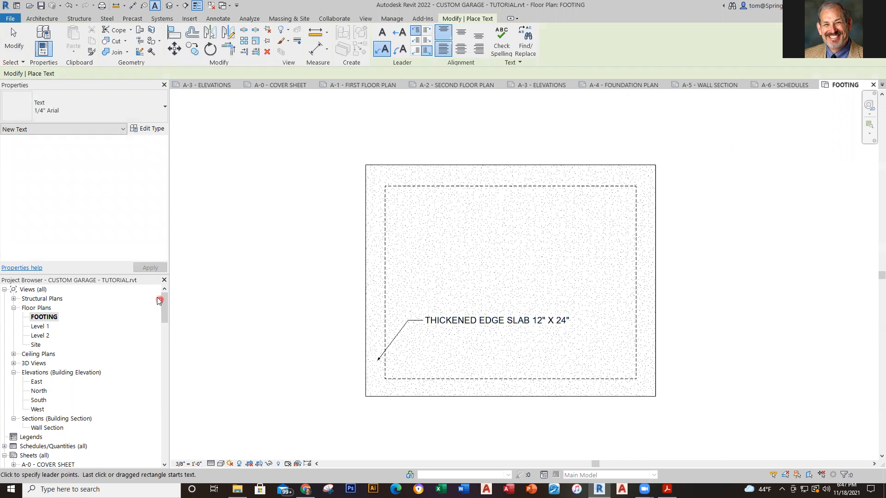
Step: Open sheet A-4 - FOUNDATION PLAN and place the FOOTING floor plan view in the middle of its drawing area
mouse_move(165, 305)
left_mouse_down()
mouse_move(157, 351)
mouse_move(162, 315)
mouse_move(162, 333)
left_mouse_up()
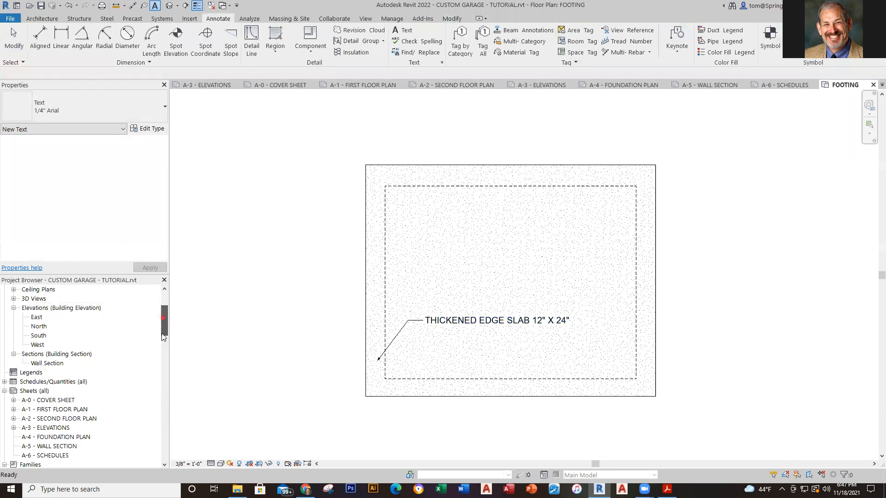
left_click(62, 345)
double_click(64, 346)
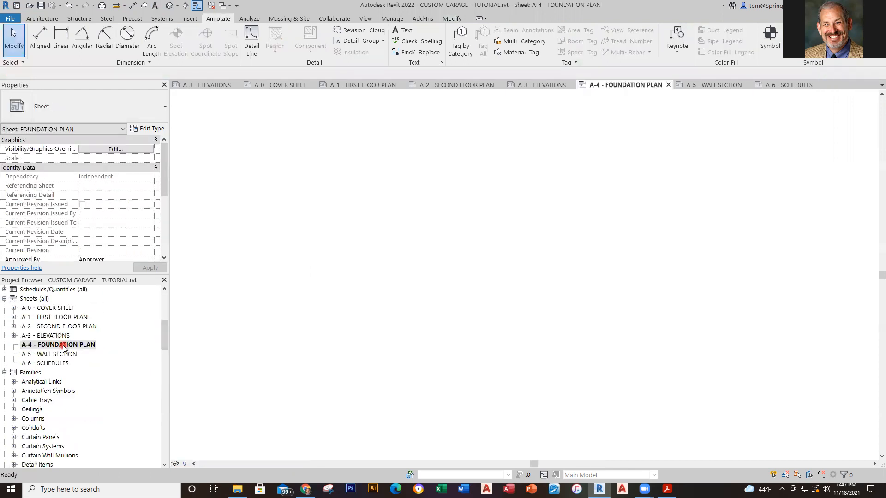
left_click_drag(162, 345, 165, 309)
left_click(44, 318)
left_click_drag(45, 322, 502, 292)
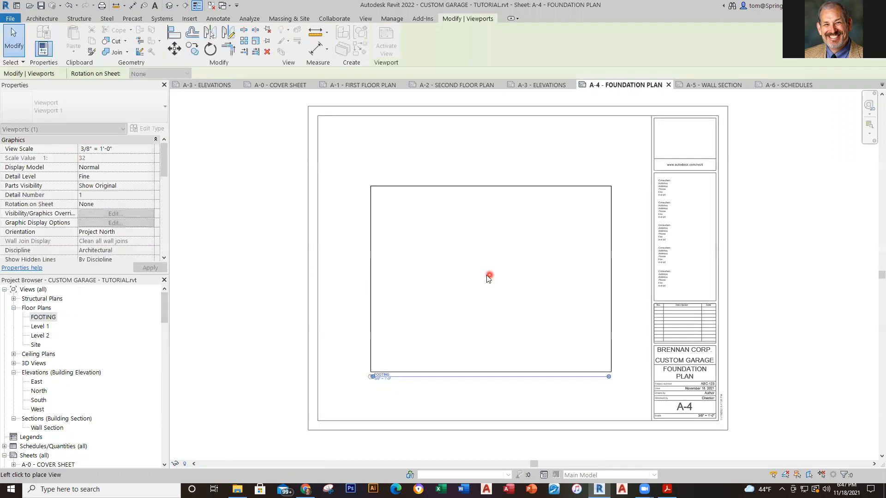
left_click(486, 277)
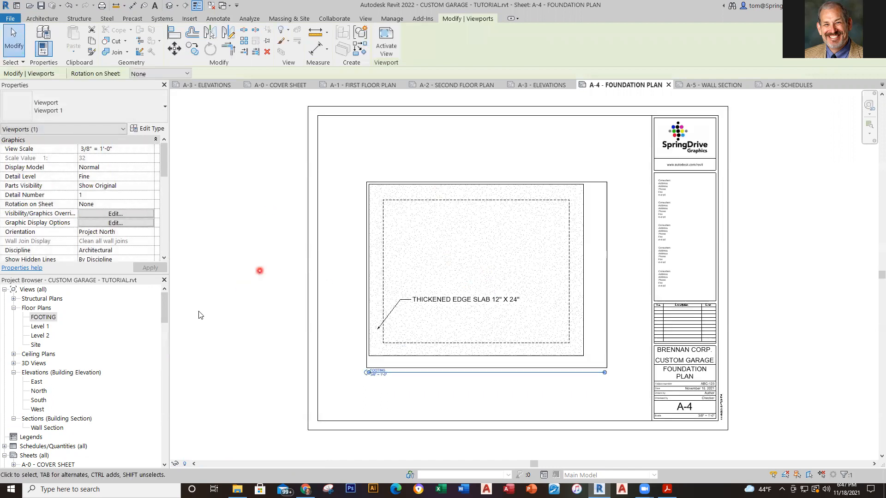
Step: Check the FOOTING floor plan view and return to sheet A-4 - FOUNDATION PLAN
left_click(38, 318)
double_click(39, 318)
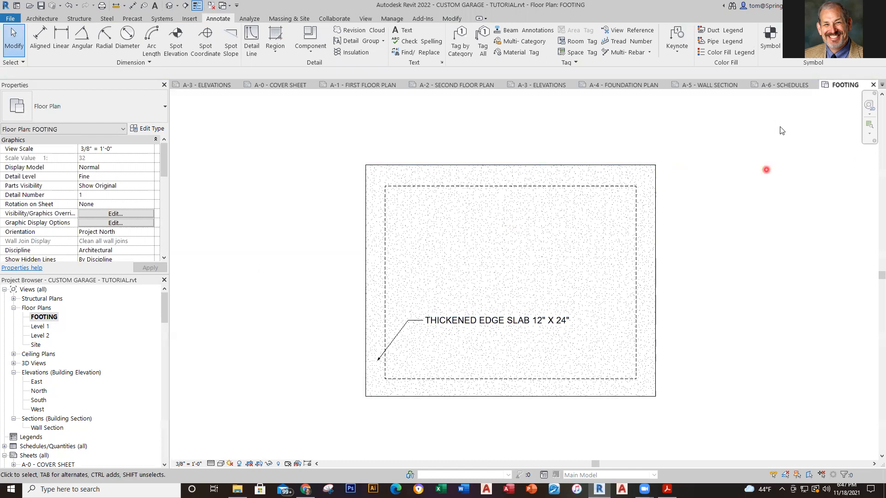
left_click(628, 85)
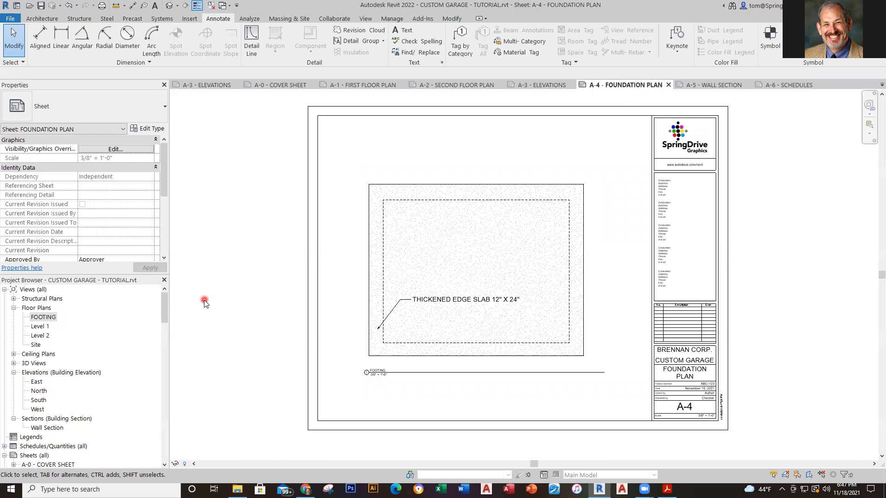
Step: Shorten the FOOTING viewport's title line on the sheet so it ends near the slab's right edge
left_click(600, 338)
left_click_drag(604, 375, 581, 373)
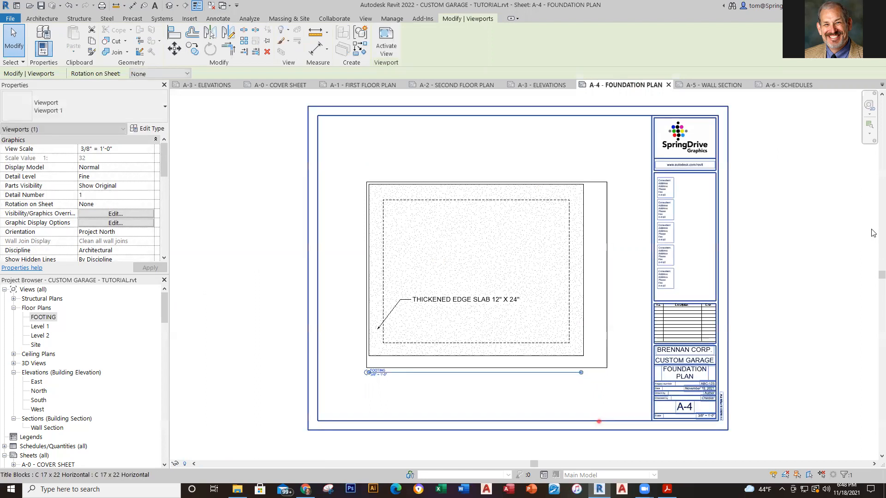
left_click(599, 422)
left_click(767, 339)
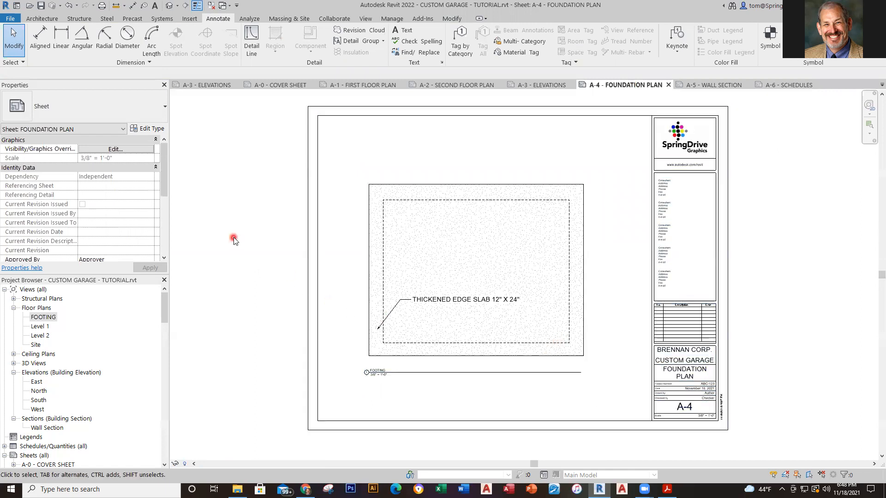
middle_click_drag(234, 238, 239, 251)
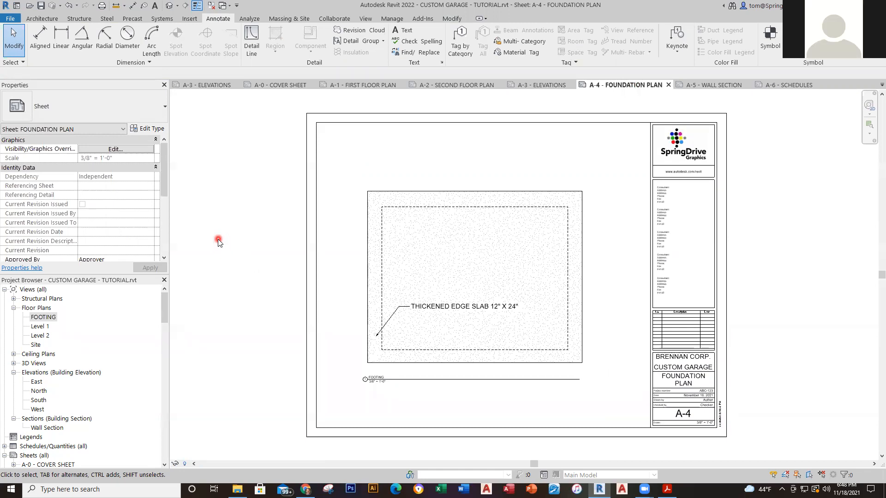
Step: Open the FOOTING plan and examine the text types available for the slab note and the view scale options
left_click(394, 336)
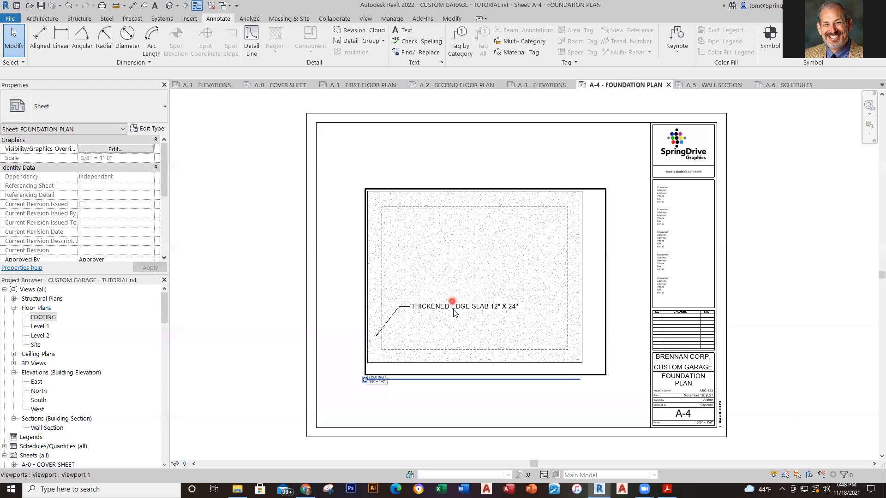
left_click(46, 318)
double_click(47, 317)
left_click(476, 323)
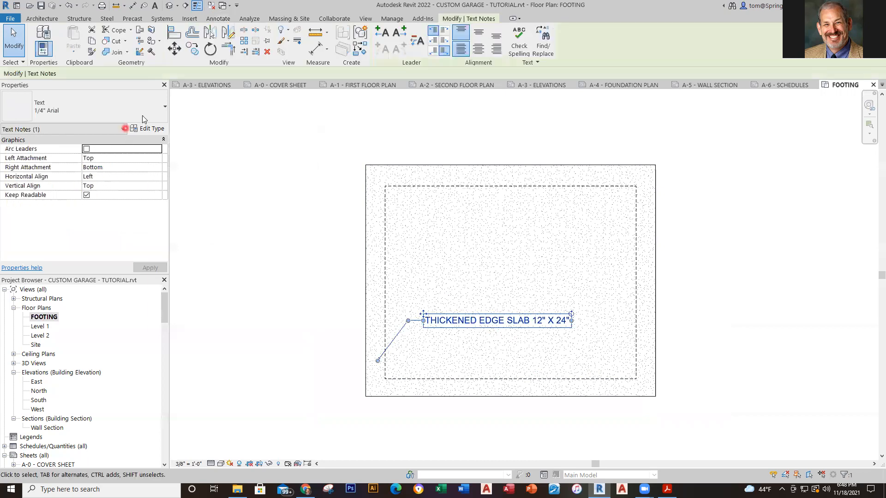
left_click(159, 114)
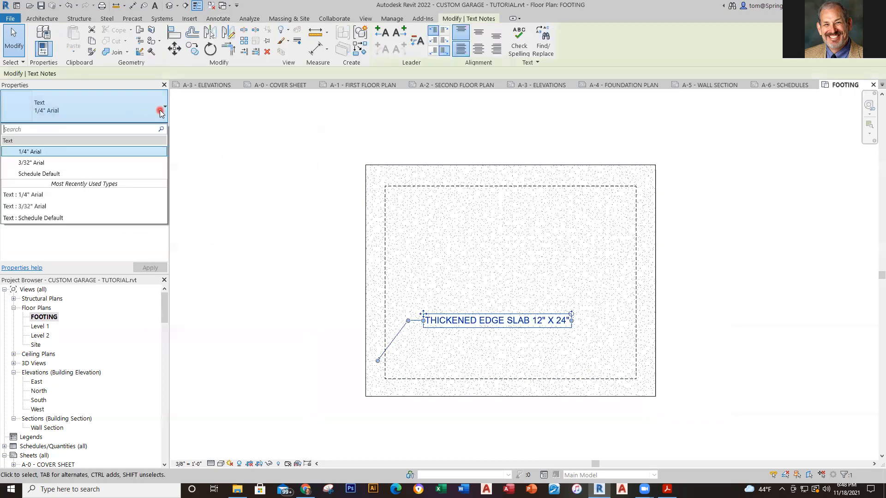
left_click(259, 186)
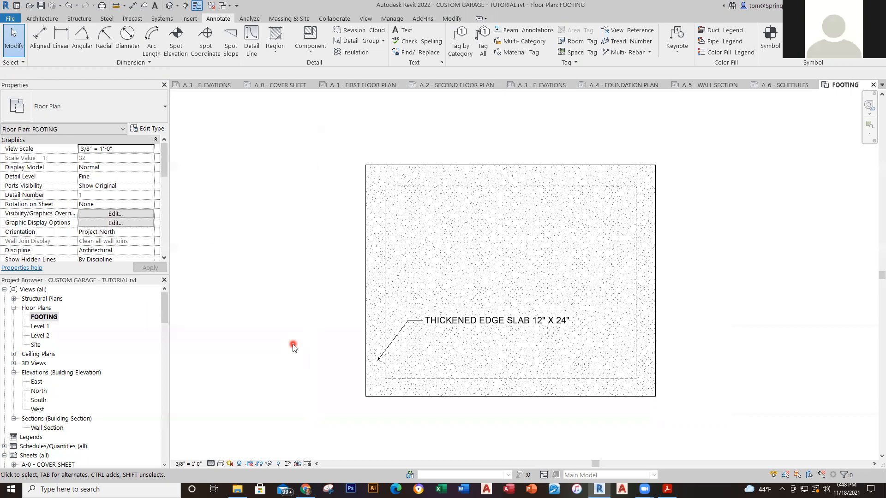
left_click(188, 463)
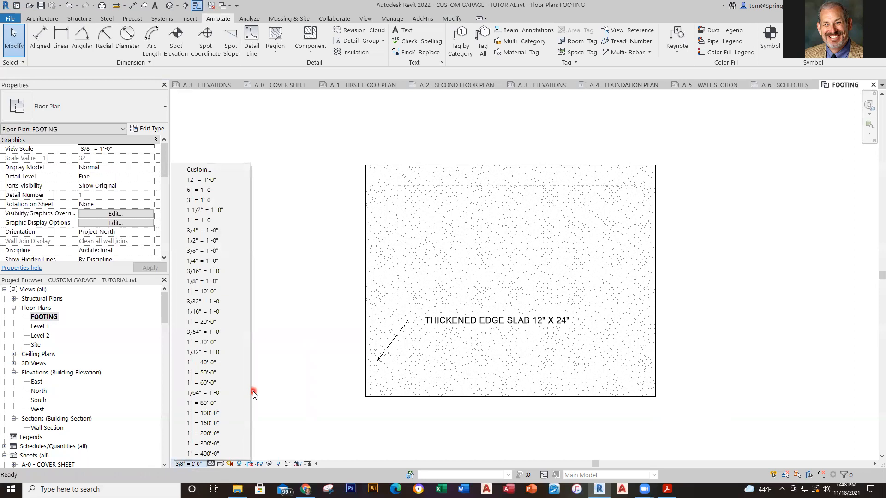
left_click(272, 384)
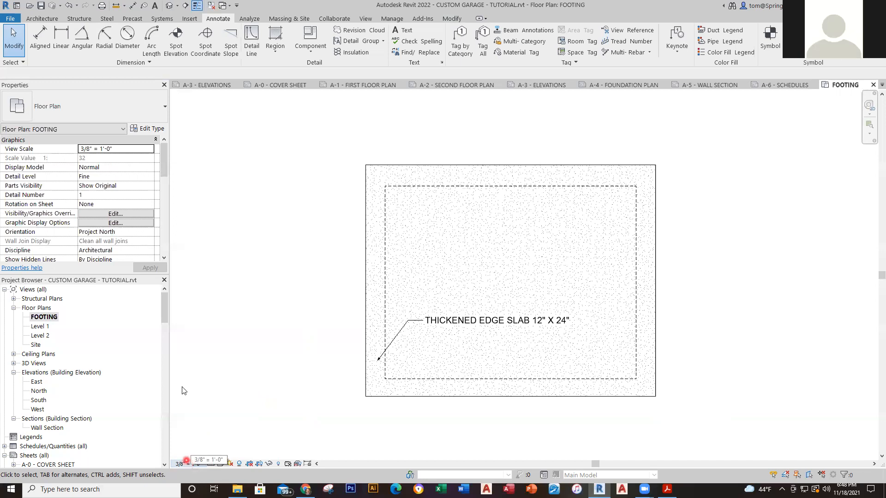
Step: Choose the 1/4" Arial text type for the thickened edge slab note and save the project
left_click(459, 321)
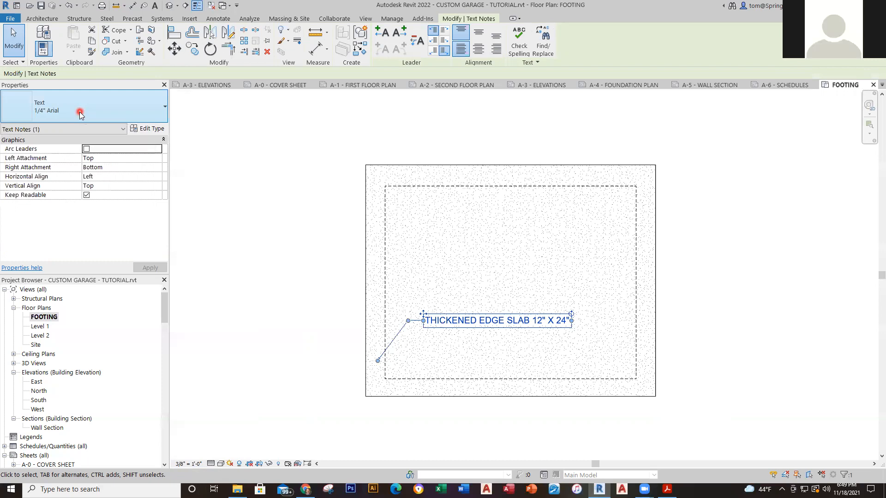
left_click(164, 108)
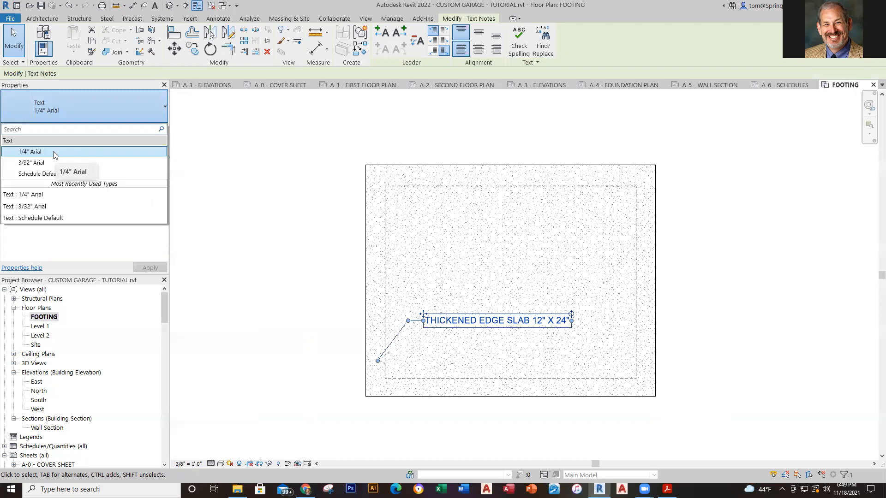
left_click(54, 152)
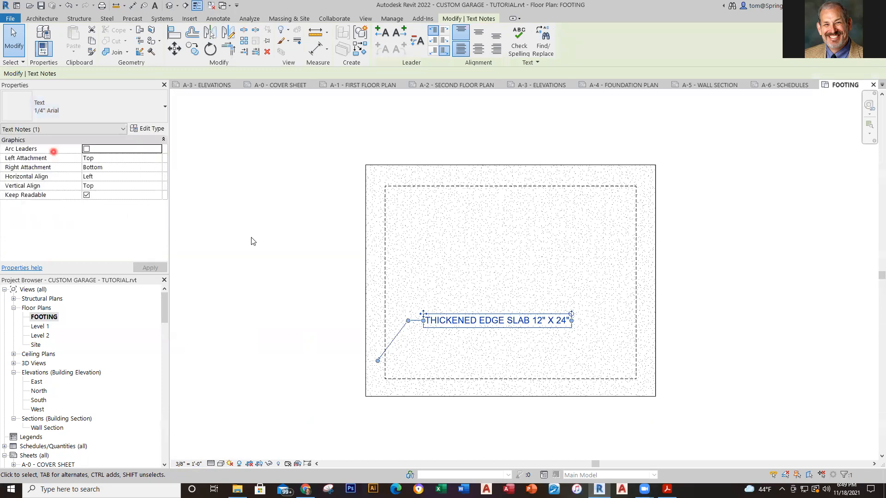
left_click(330, 281)
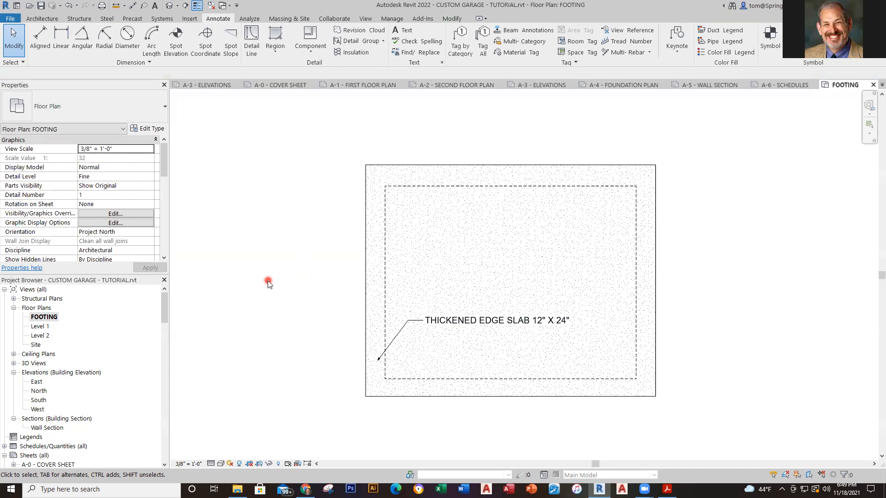
left_click(41, 5)
left_click(246, 341)
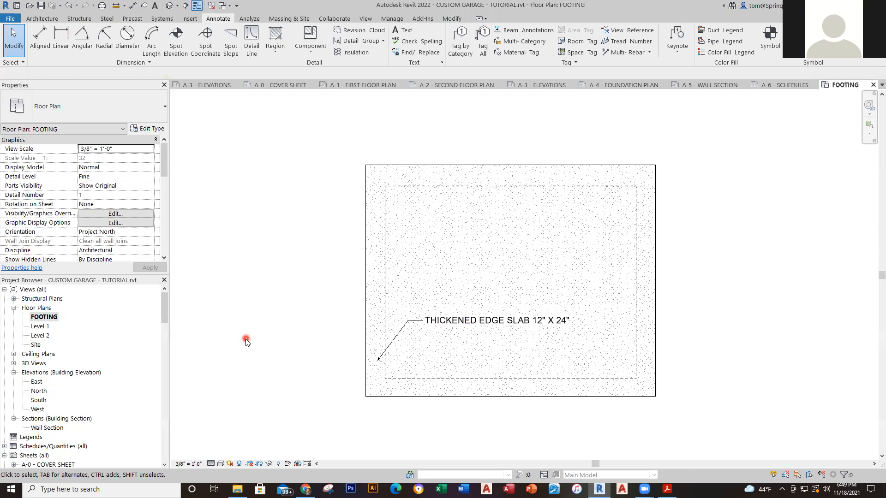
Step: Browse the sheet list in the Project Browser, selecting the First Floor Plan and Elevations sheets
left_click_drag(164, 306, 158, 330)
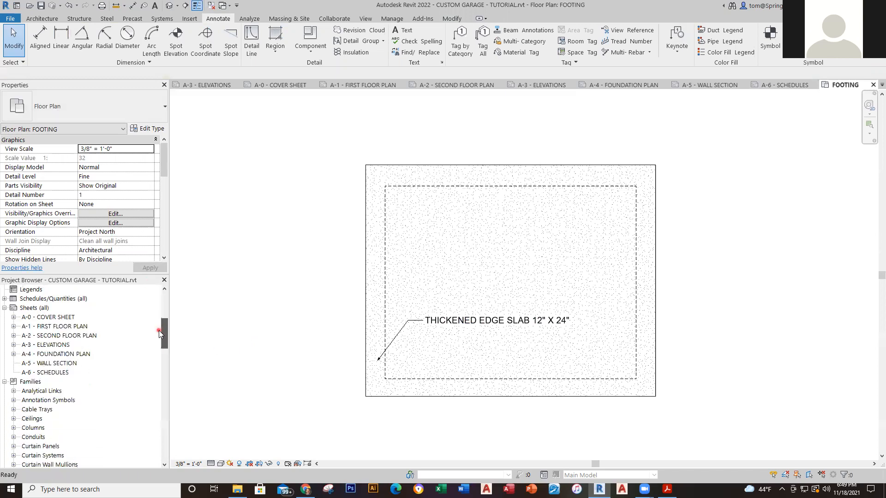
left_click(58, 319)
left_click(58, 326)
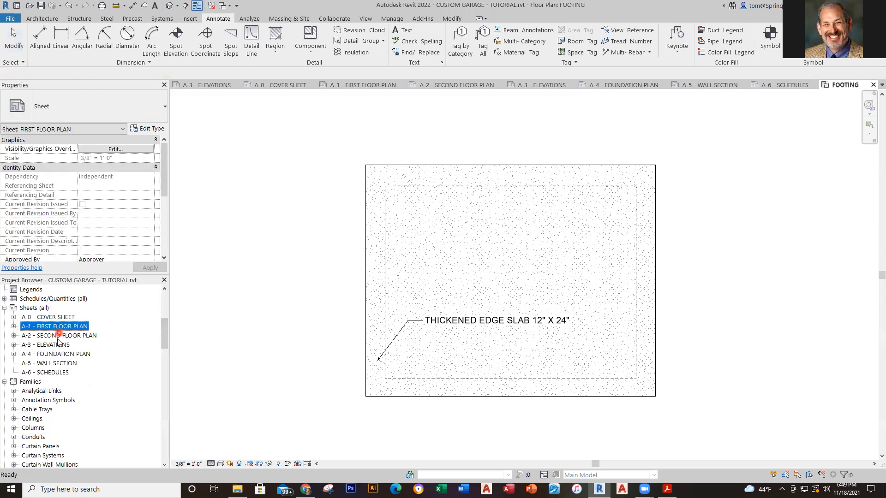
left_click(58, 345)
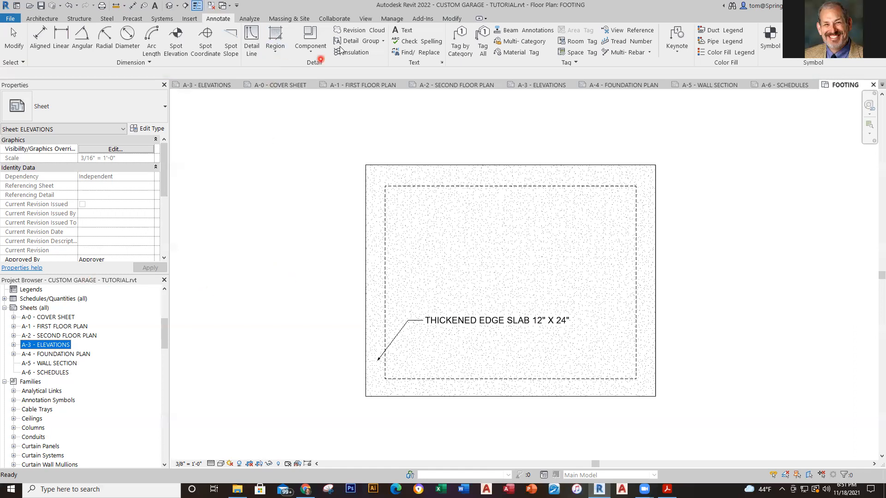
Step: Check the user interface component list for the Project Browser visibility option, leaving the settings as they are
left_click(41, 281)
left_click(366, 19)
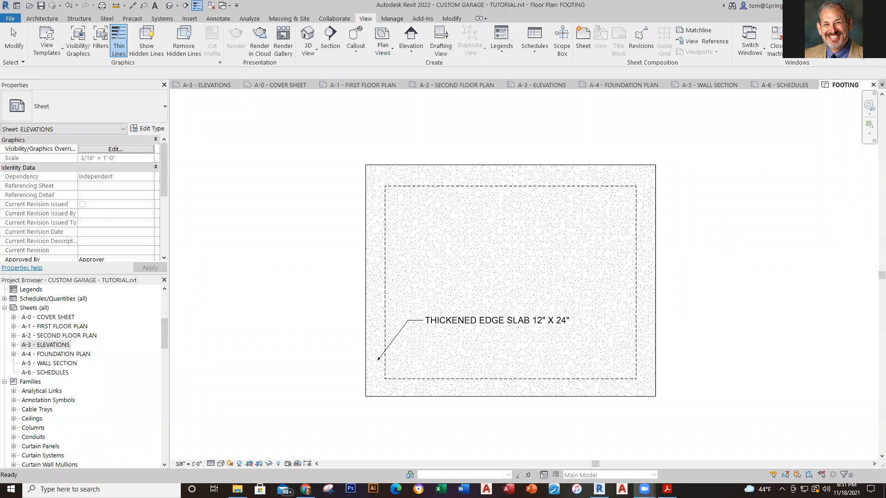
left_click(861, 46)
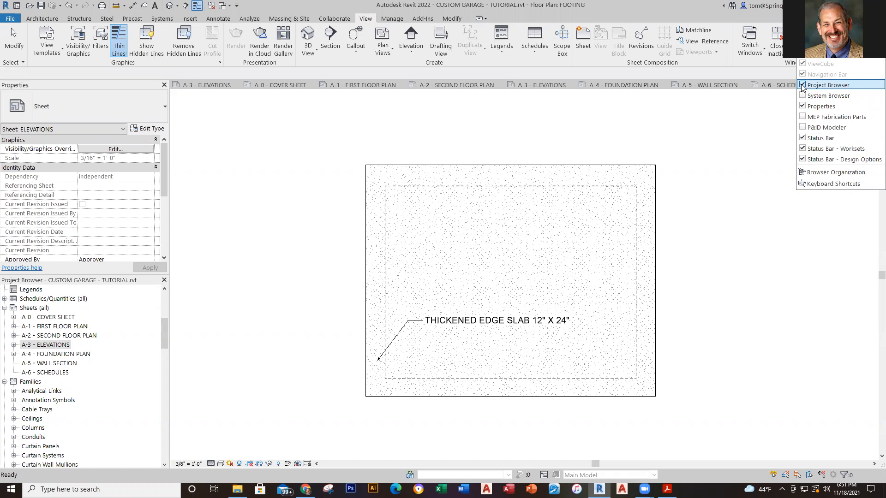
left_click(769, 187)
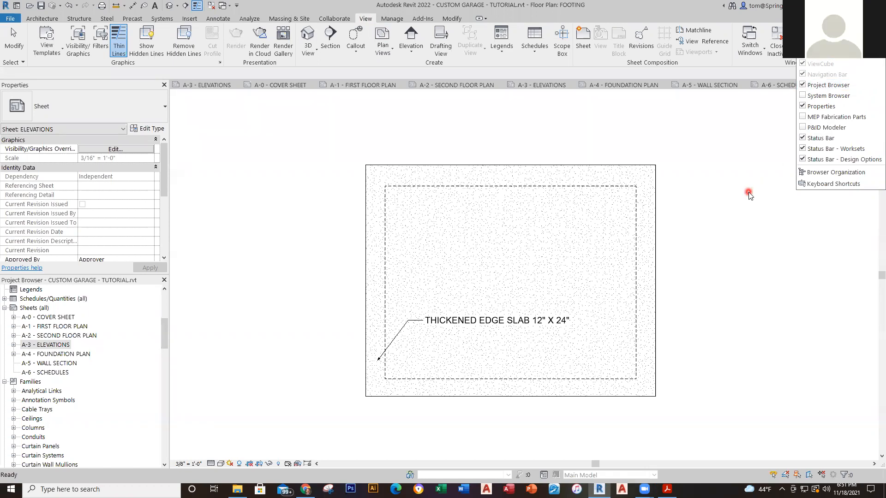
left_click(749, 192)
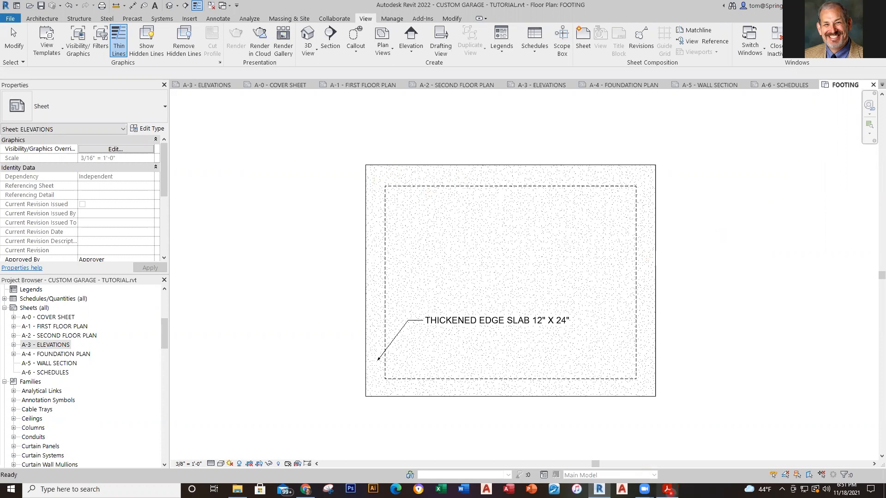
Step: Switch to Adobe Acrobat to view the A-5 wall section sheet in the garage plan PDF, and return to Revit
left_click(667, 490)
scroll(521, 375, "down", 3)
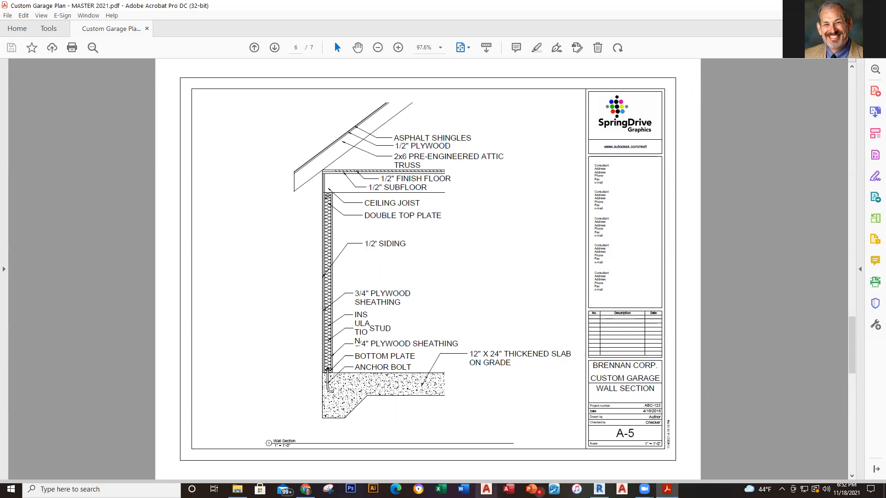
left_click(599, 489)
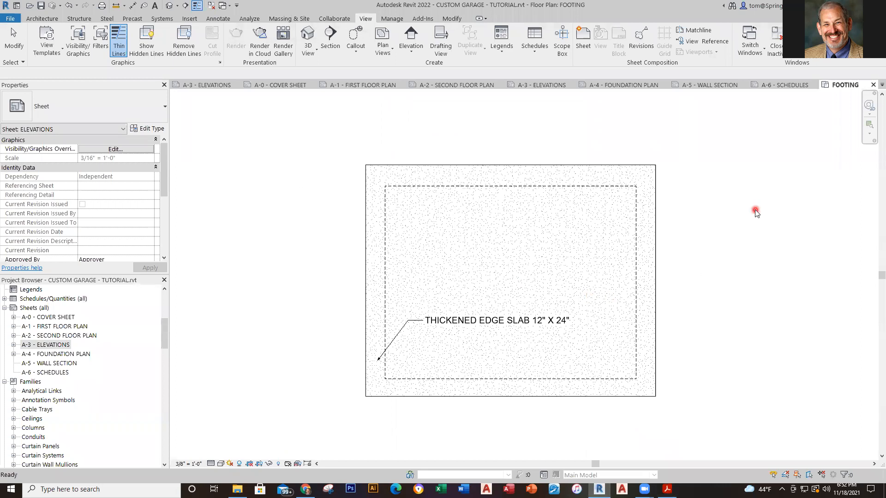
Step: Open the Level 1 floor plan in the Custom Garage Plan - MASTER 2021 project and view its Visibility/Graphic Overrides
left_click(201, 87)
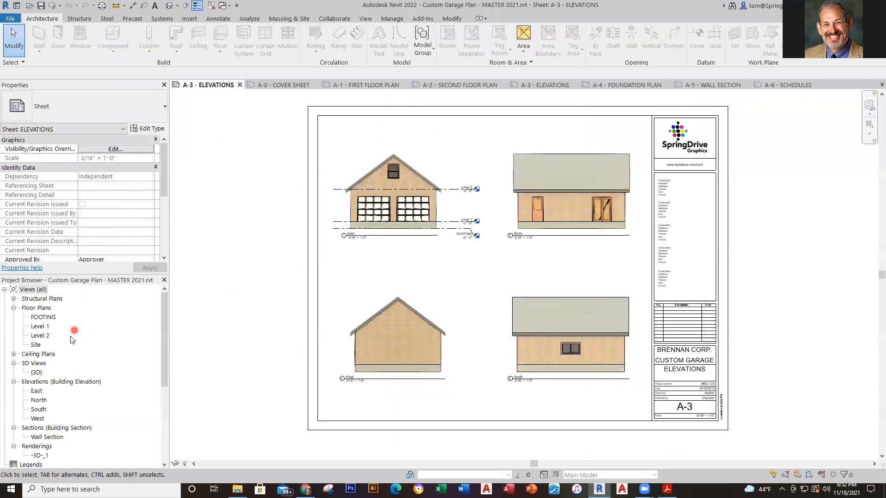
double_click(39, 327)
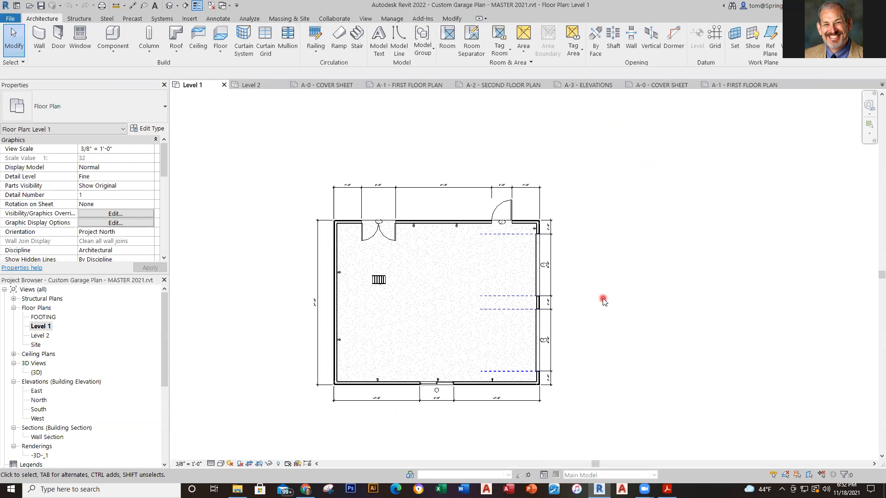
key("v")
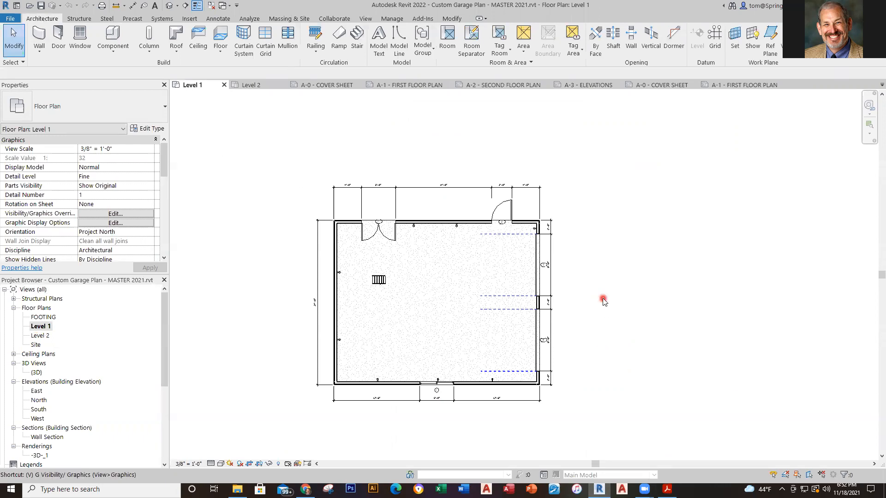
key("g")
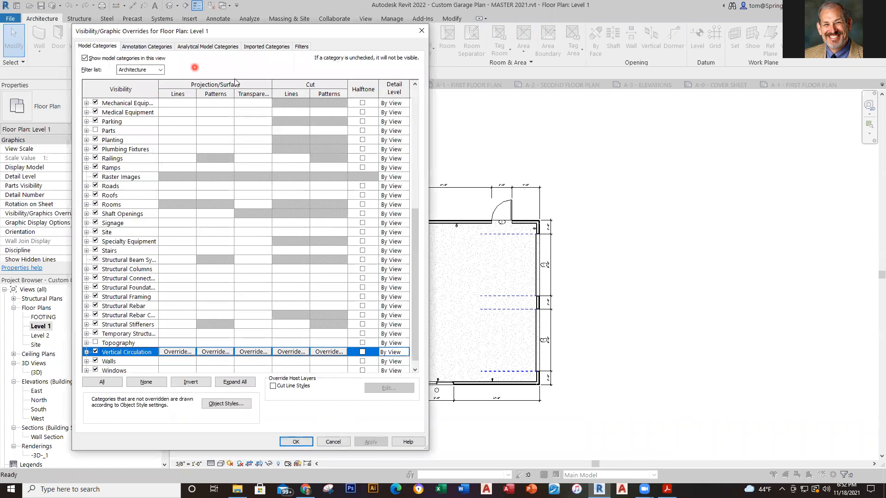
left_click(421, 30)
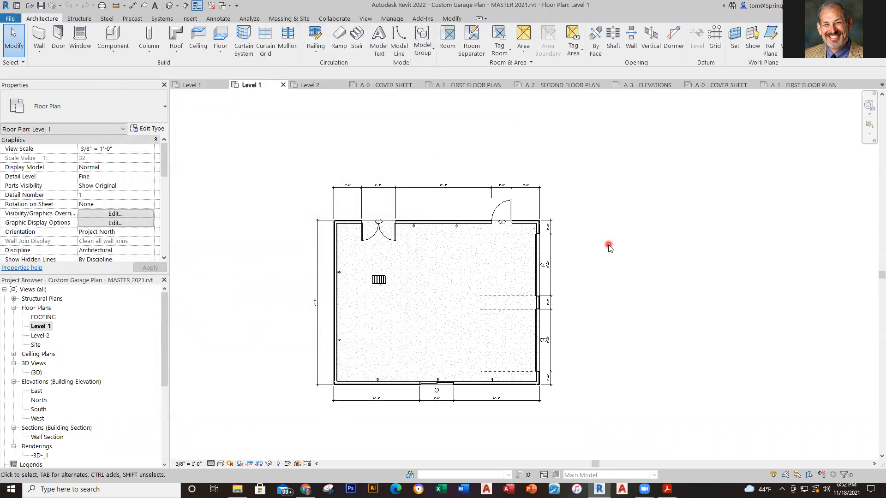
key("v")
key("g")
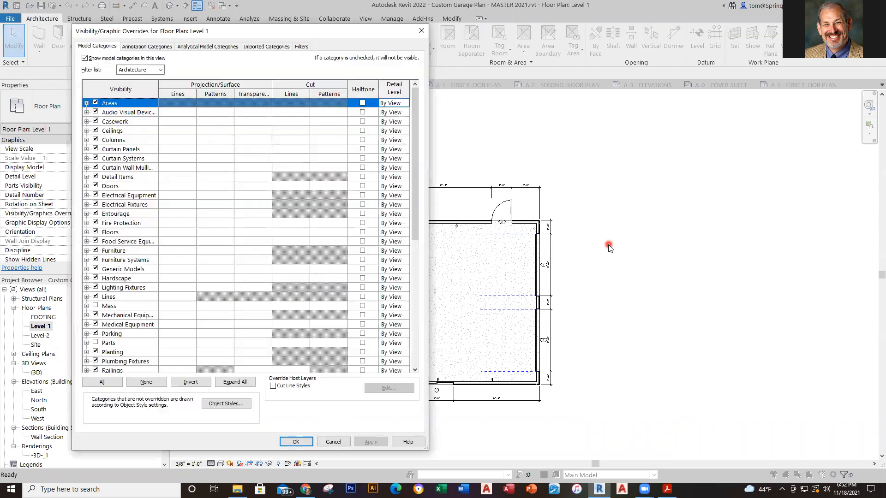
left_click(421, 31)
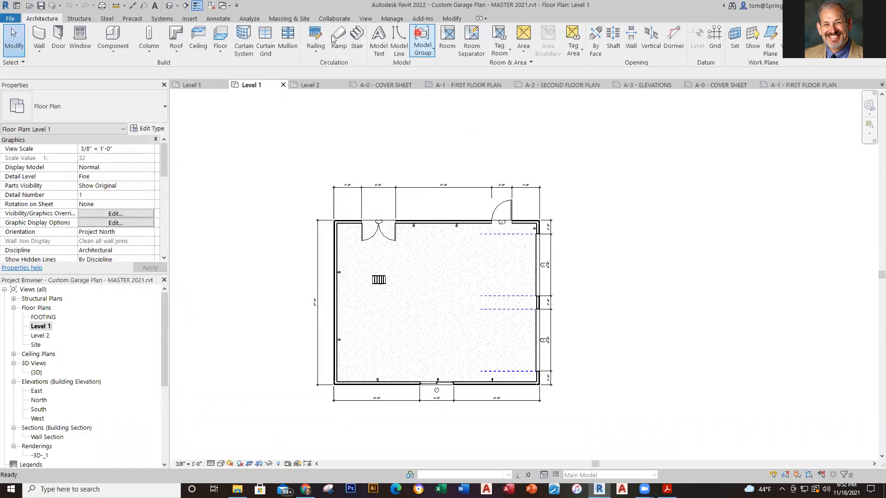
Step: Hide the Doors model category in Level 1's Visibility/Graphic Overrides, apply it, and make the category visible again
left_click(368, 21)
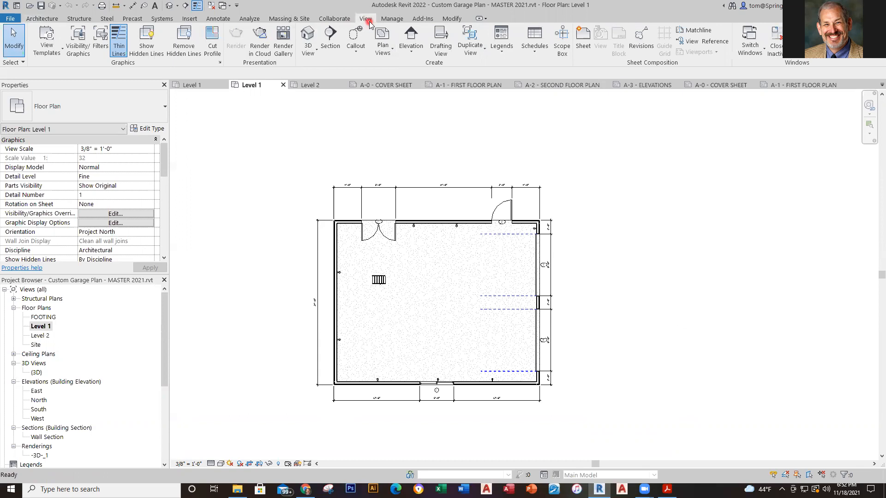
left_click(81, 50)
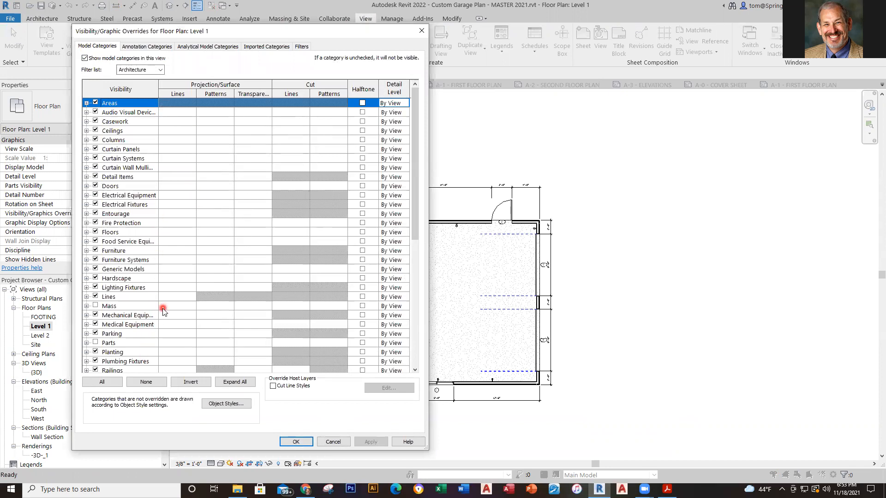
left_click(95, 186)
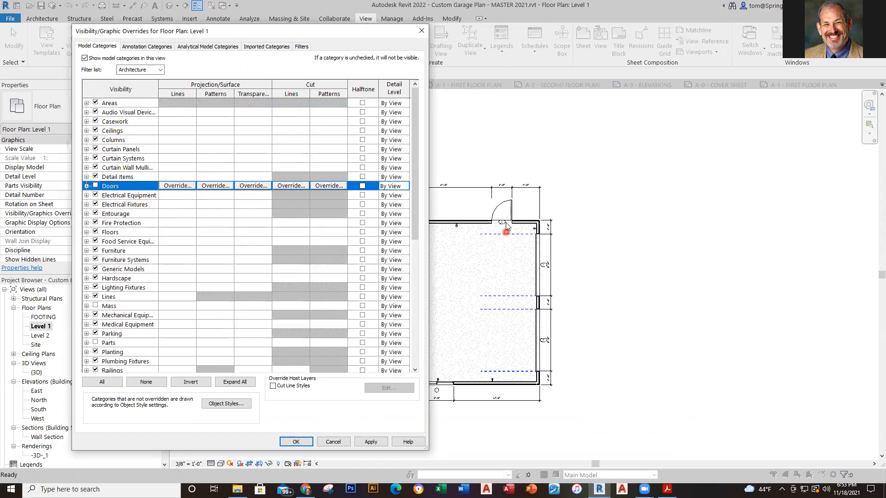
left_click(371, 442)
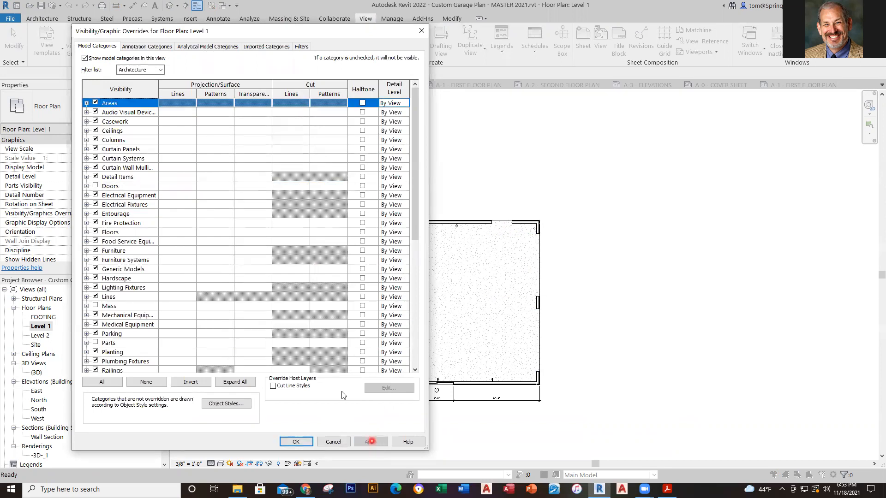
left_click(95, 185)
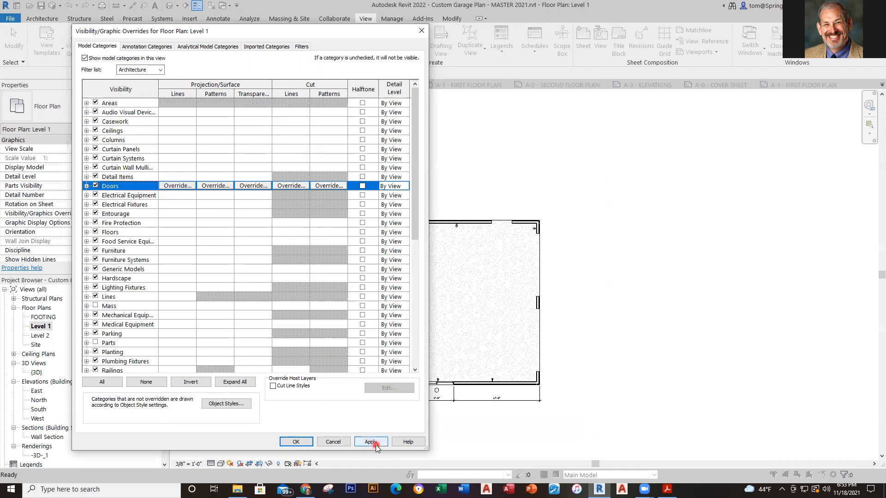
left_click(371, 442)
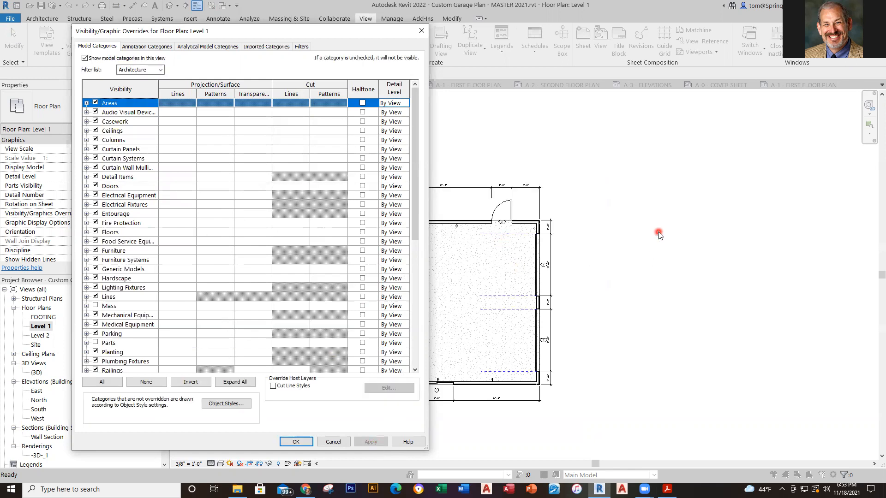
Step: Turn on the Elevations annotation category for Level 1, apply it, and turn it off again
left_click(154, 48)
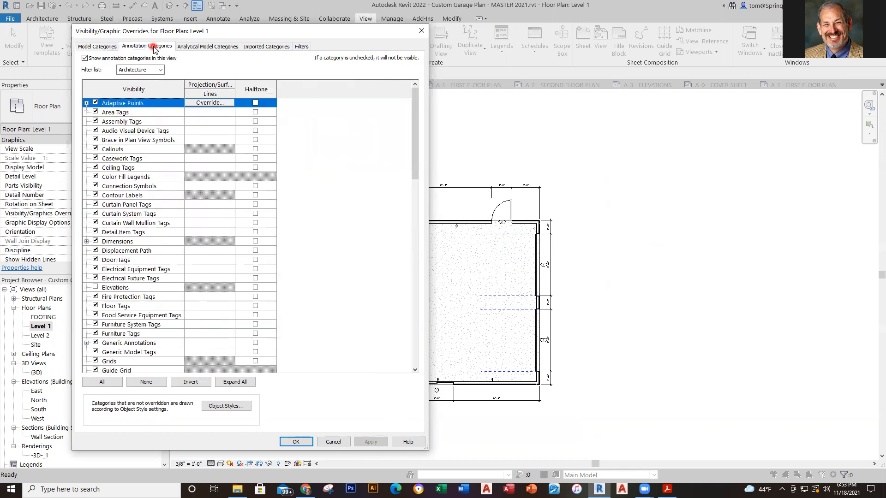
scroll(139, 300, "down", 3)
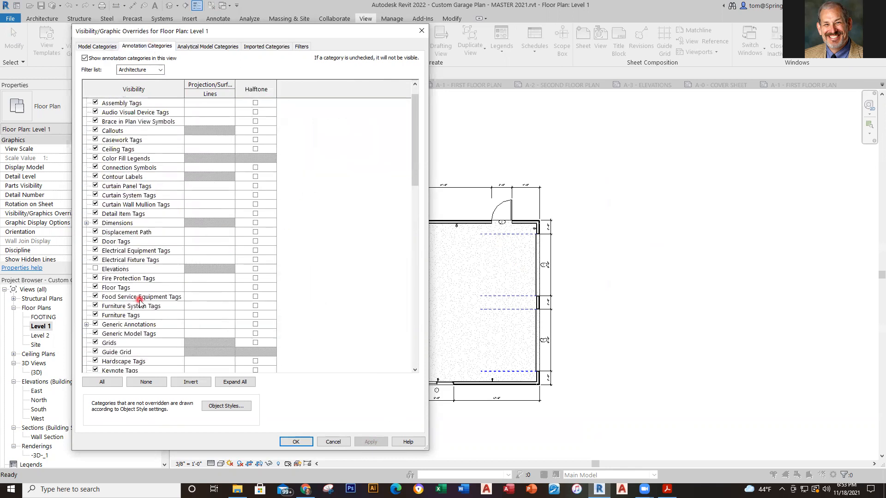
left_click(95, 213)
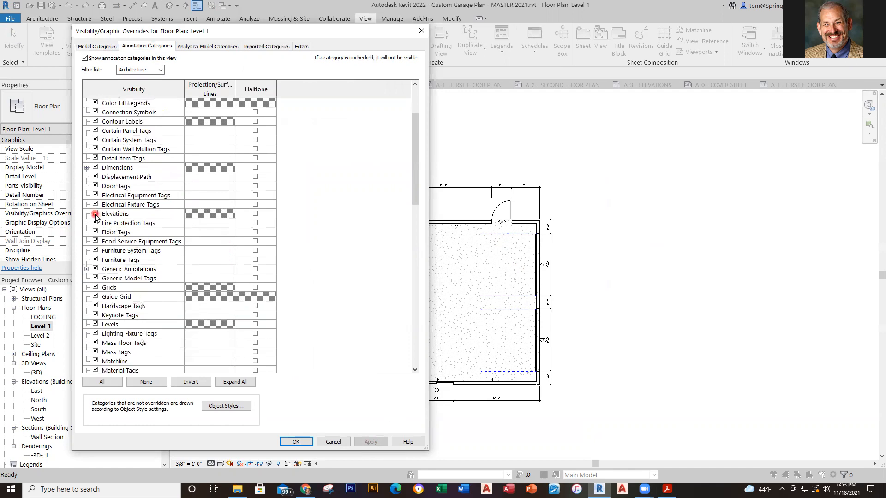
left_click(371, 442)
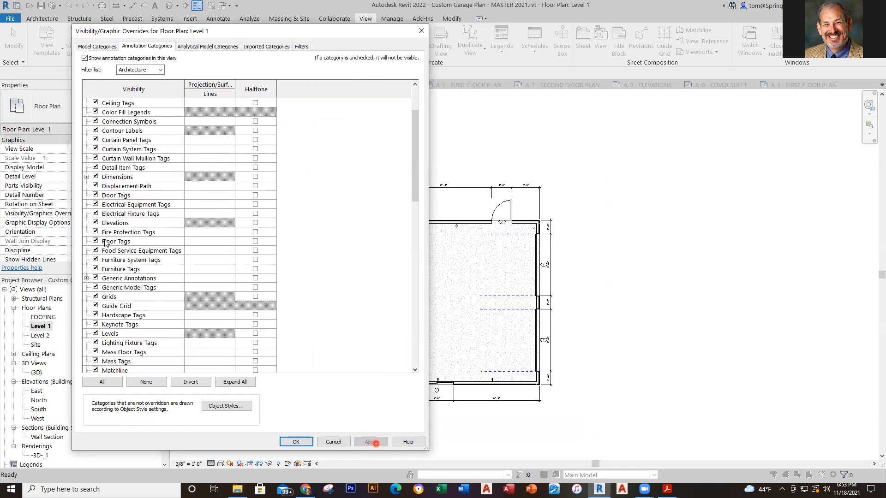
left_click(95, 222)
left_click_drag(308, 35, 329, 24)
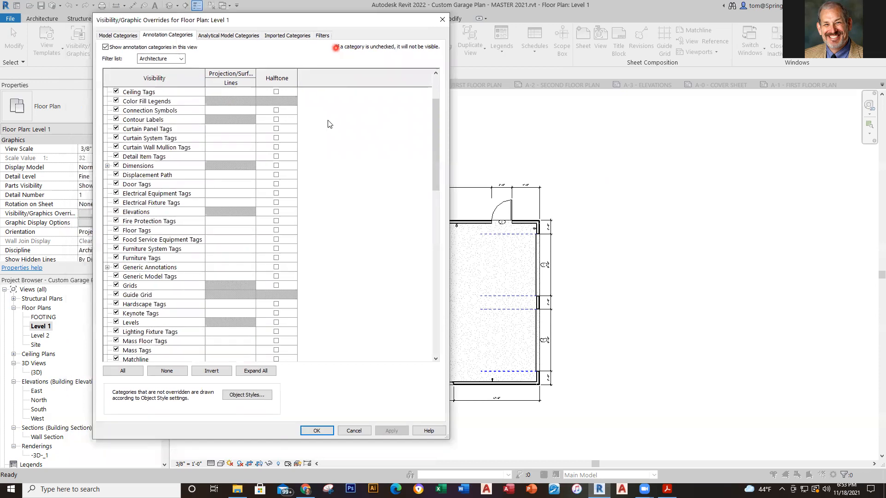
left_click(117, 212)
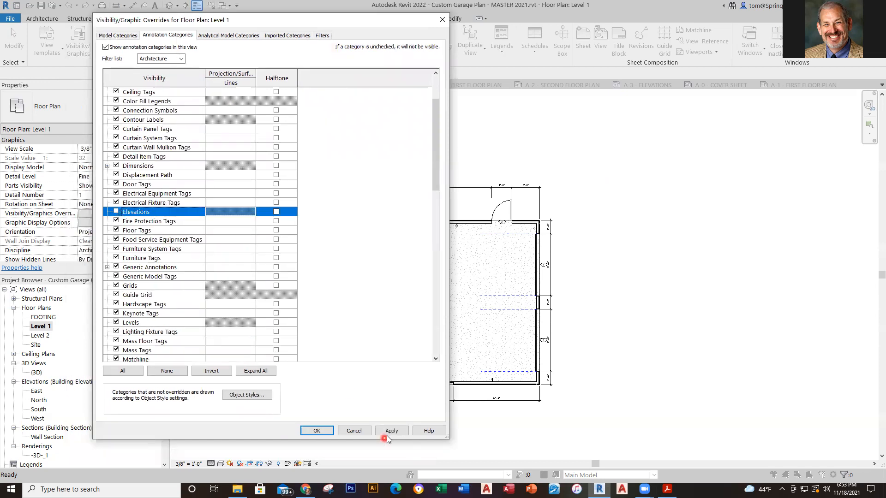
left_click(390, 432)
Step: Turn on the Sections annotation category for Level 1, apply it, and leave the visibility overrides
scroll(152, 317, "down", 8)
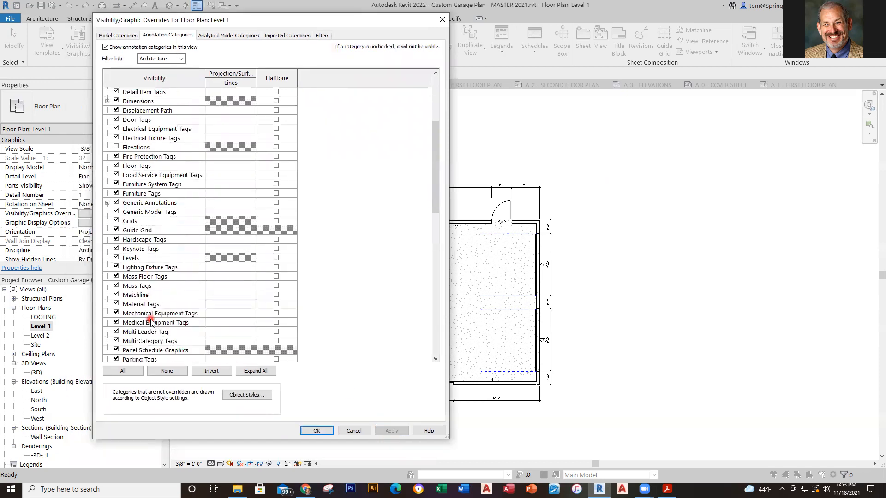
scroll(149, 324, "down", 2)
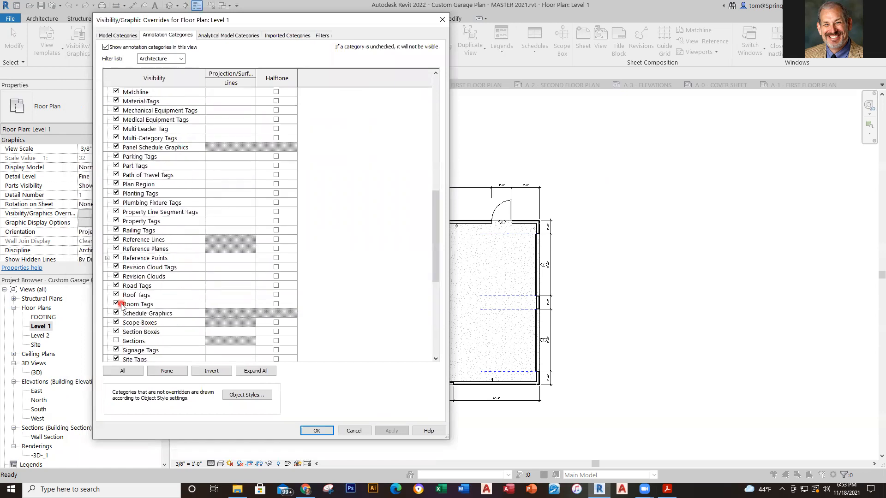
left_click(116, 341)
left_click(389, 433)
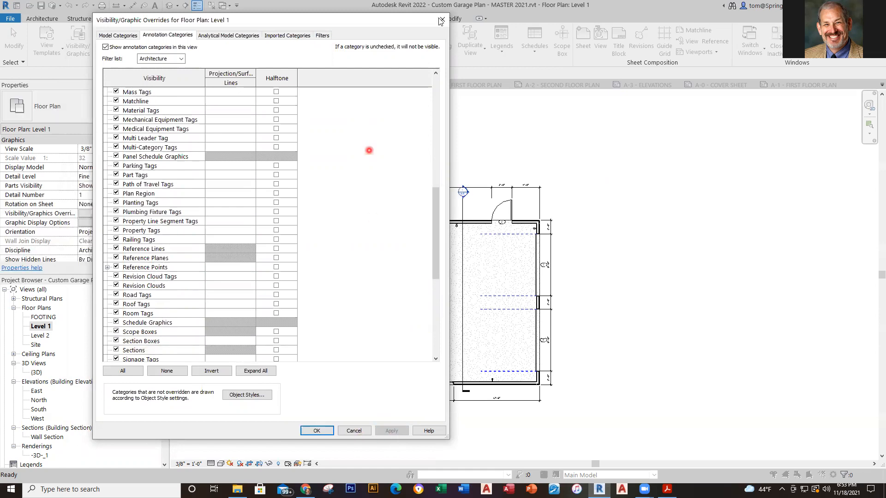
key("Return")
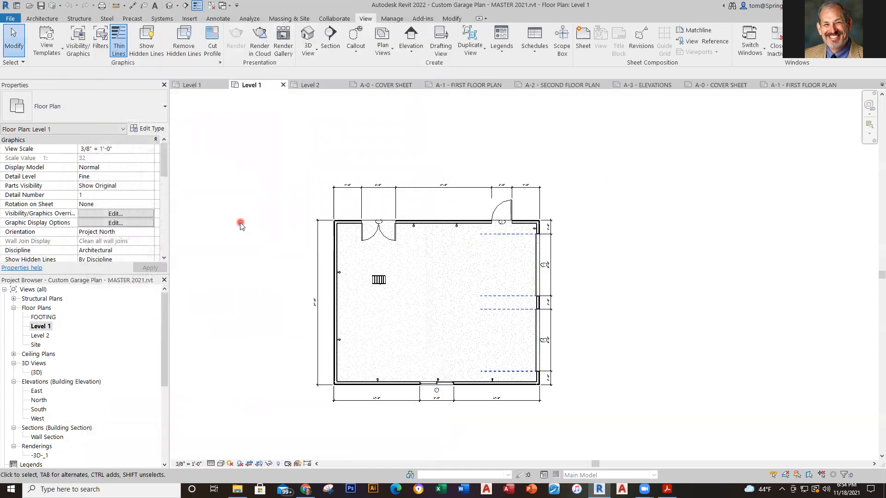
Step: Make the Sections annotation category visible in the MASTER project's Level 1 plan through Visibility/Graphic Overrides and accept the change
key("v")
key("g")
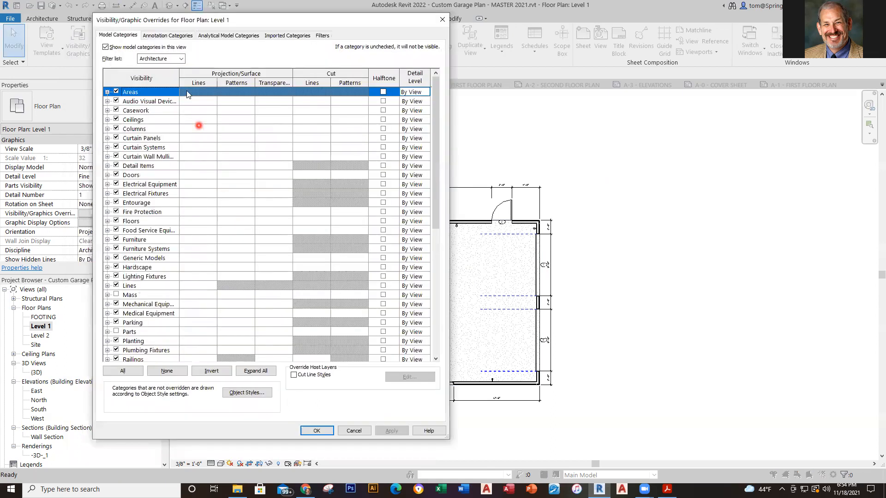
left_click(185, 36)
scroll(152, 286, "down", 12)
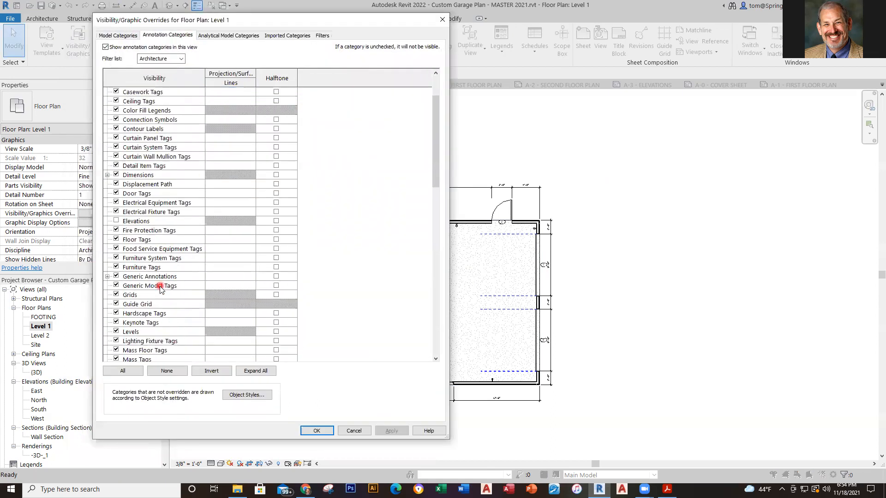
scroll(152, 295, "down", 1)
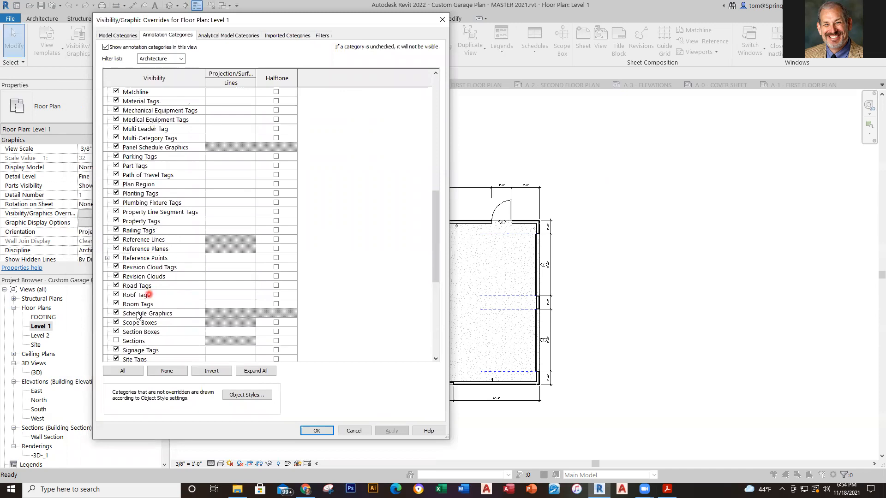
left_click(124, 342)
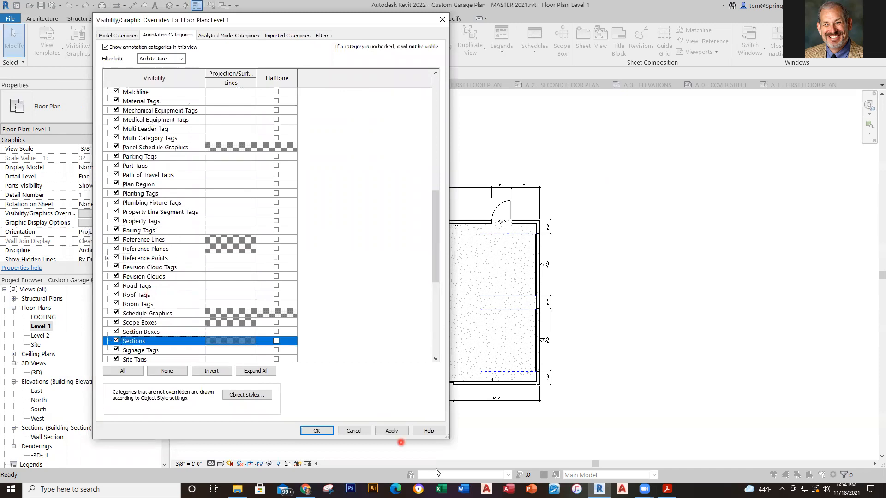
left_click(393, 432)
left_click(316, 431)
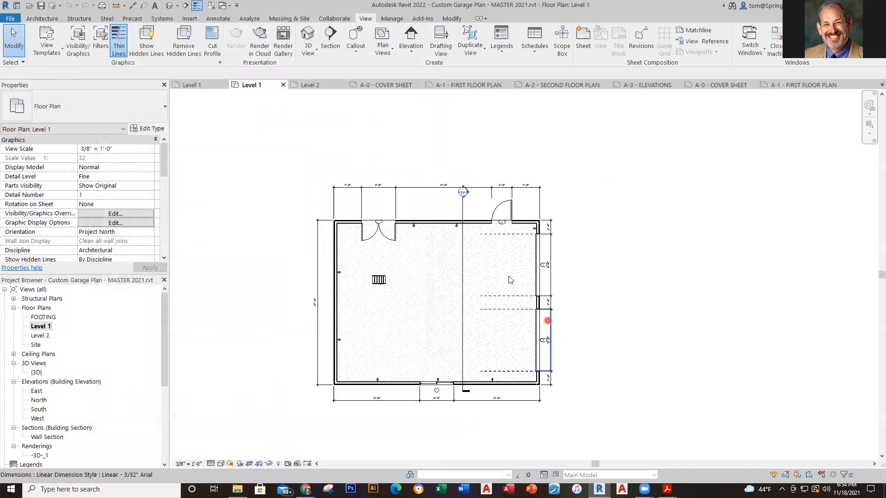
Step: Extend the Wall Section line by moving its head up to the dimension line above the garage
scroll(484, 258, "up", 3)
scroll(459, 169, "up", 2)
scroll(453, 181, "down", 4)
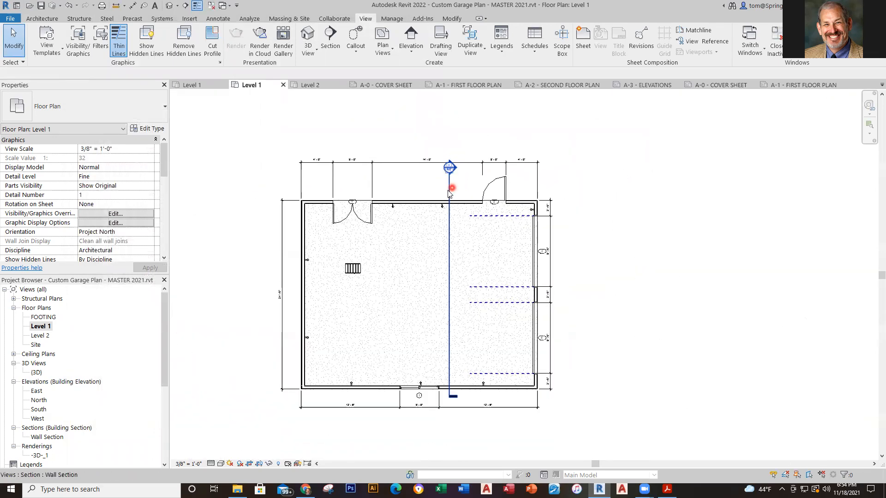
left_click(450, 185)
scroll(466, 284, "down", 1)
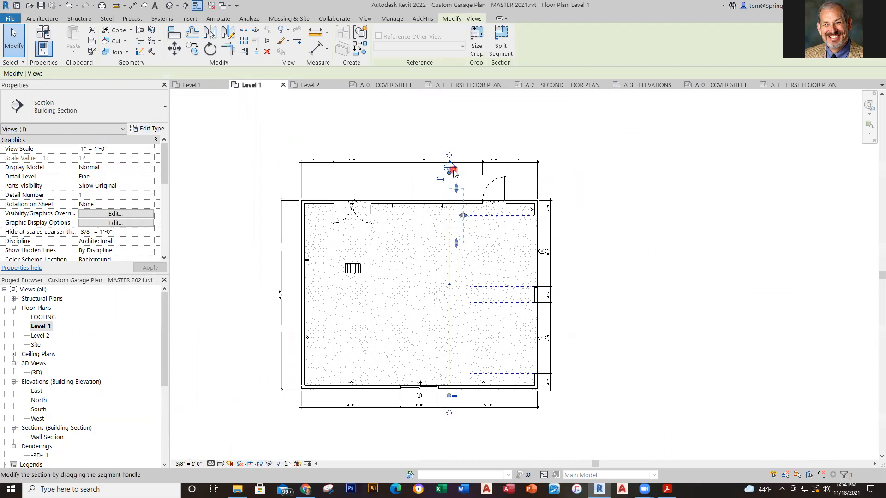
left_click_drag(450, 173, 455, 169)
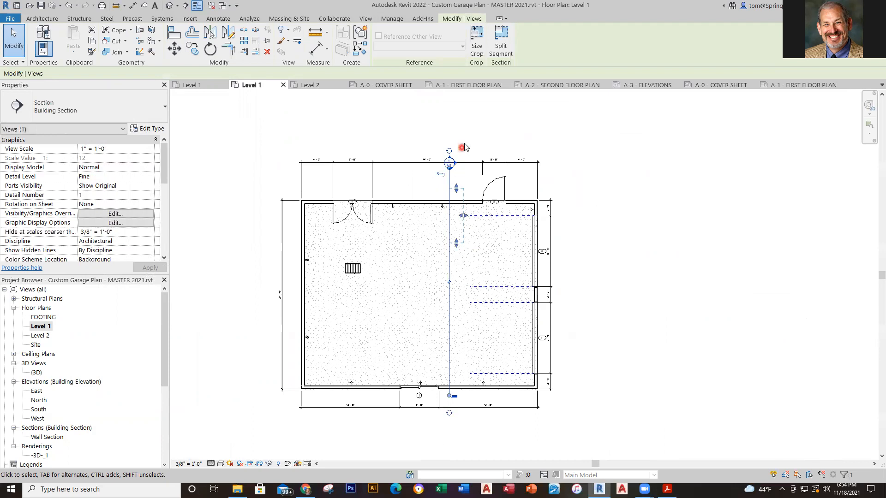
left_click(459, 165)
Step: Open the Wall Section view from section marker 1/A-5 in the Level 1 plan
scroll(460, 165, "up", 3)
scroll(458, 166, "up", 5)
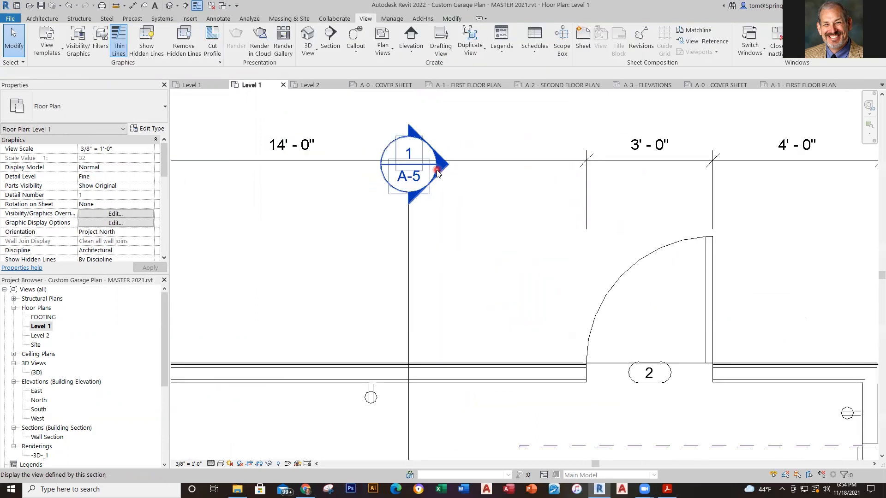
double_click(441, 171)
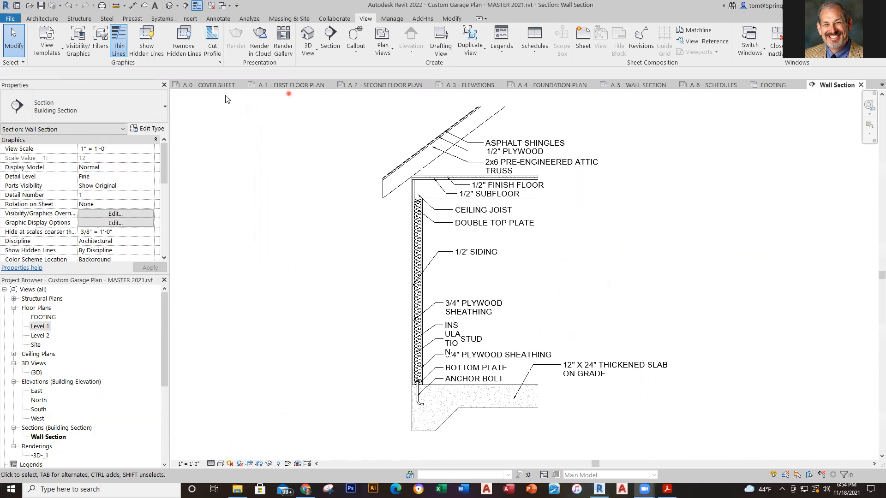
Step: Switch to the CUSTOM GARAGE - TUTORIAL project and open its Level 1 floor plan
left_click(702, 83)
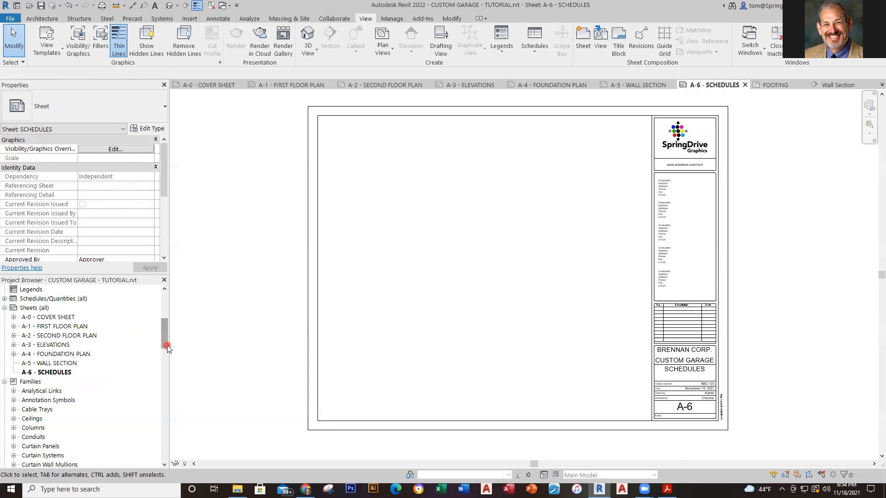
left_click_drag(164, 325, 170, 289)
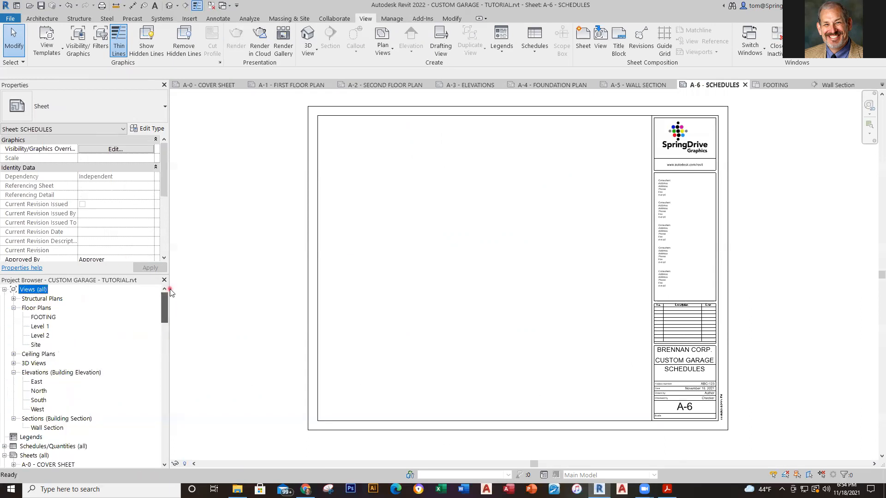
double_click(39, 326)
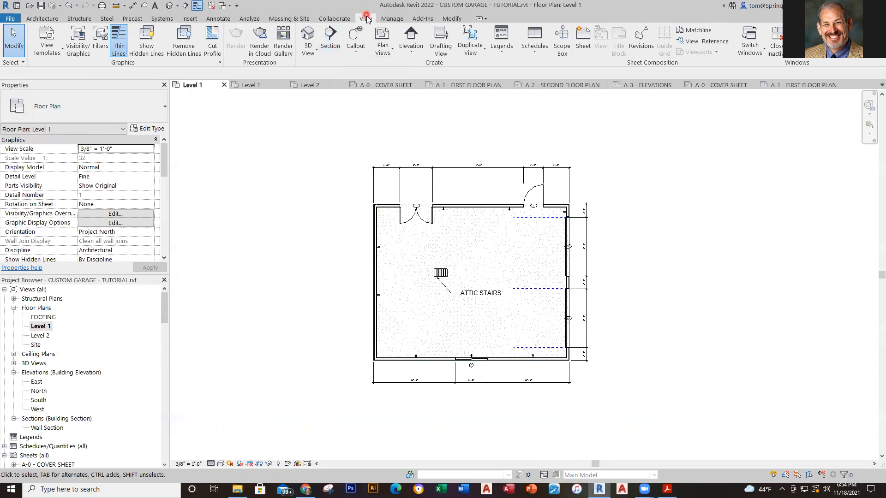
Step: Draw a building section line running down through the whole garage plan, between the attic stairs and the garage doors, and dismiss the warning
left_click(330, 40)
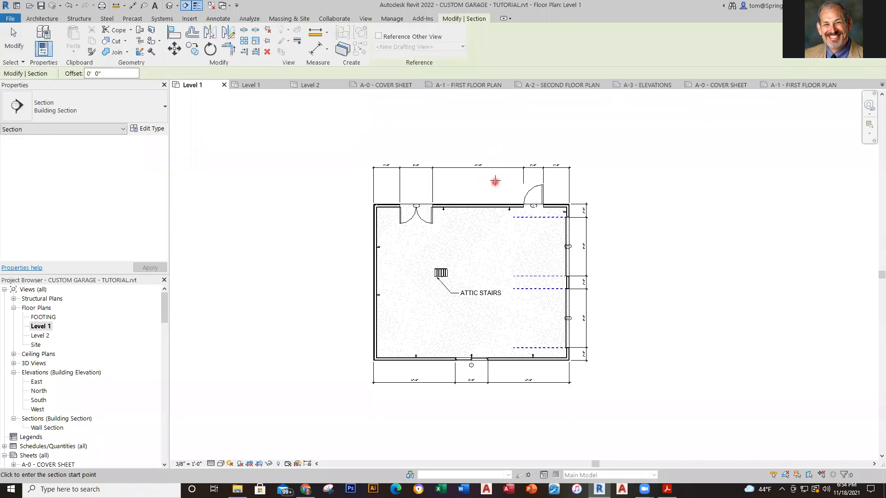
left_click(493, 177)
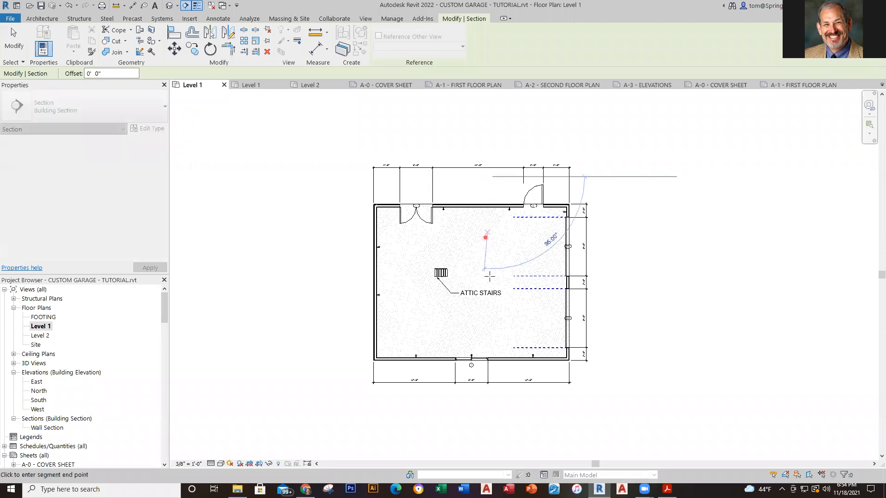
left_click(484, 396)
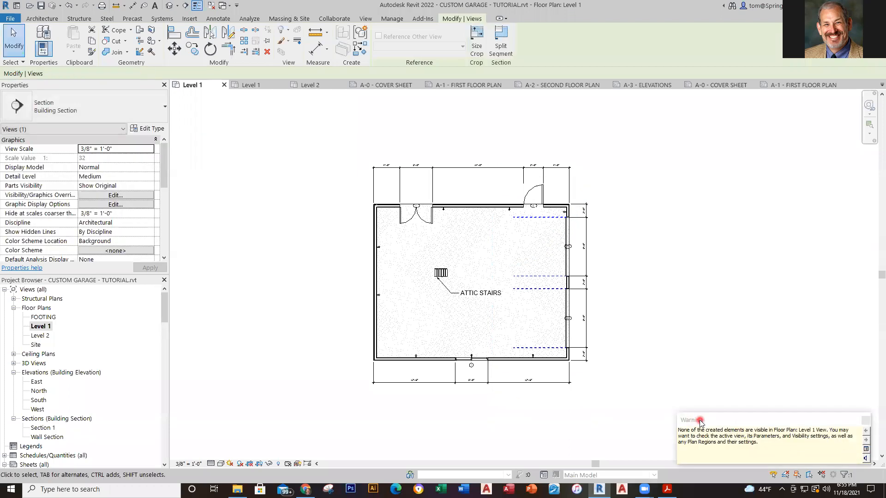
left_click(865, 420)
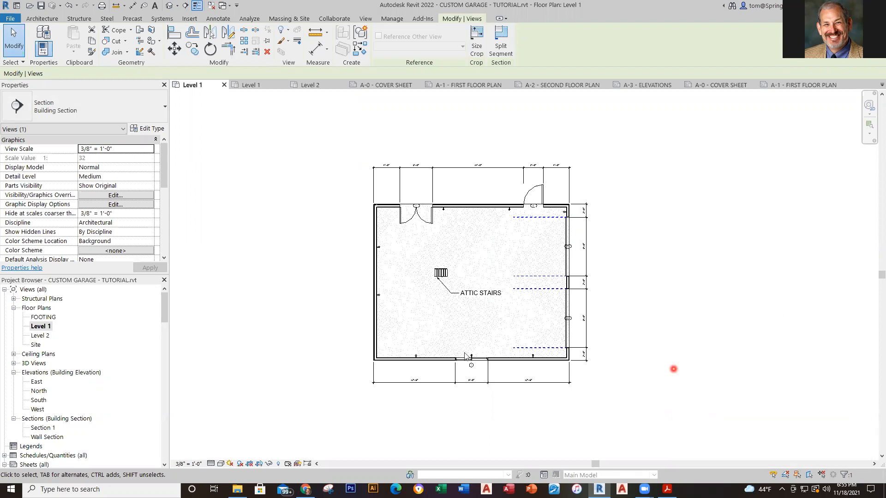
Step: Turn on the Sections annotation category for the tutorial project's Level 1 plan, apply it, and close the visibility overrides
left_click(365, 19)
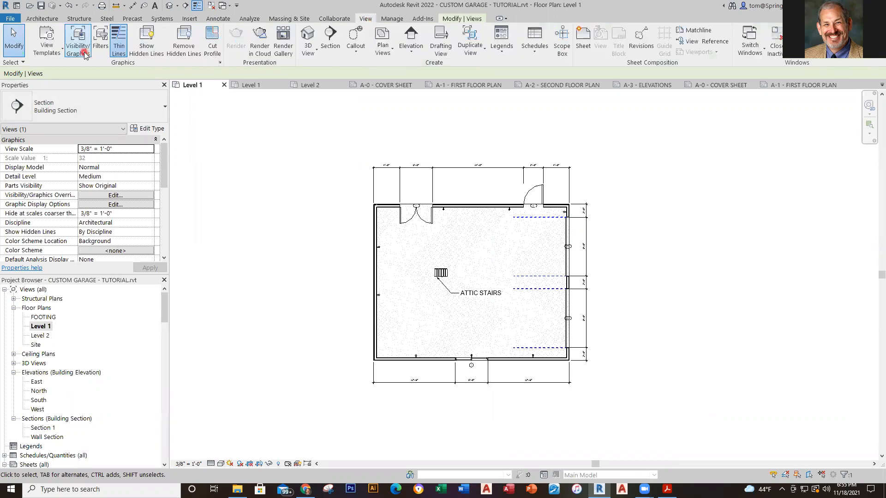
left_click(84, 53)
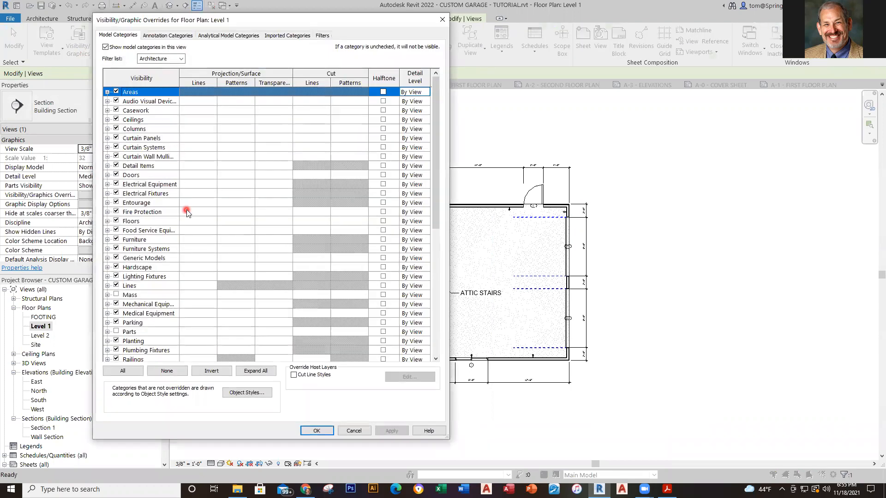
left_click(168, 36)
scroll(148, 277, "down", 9)
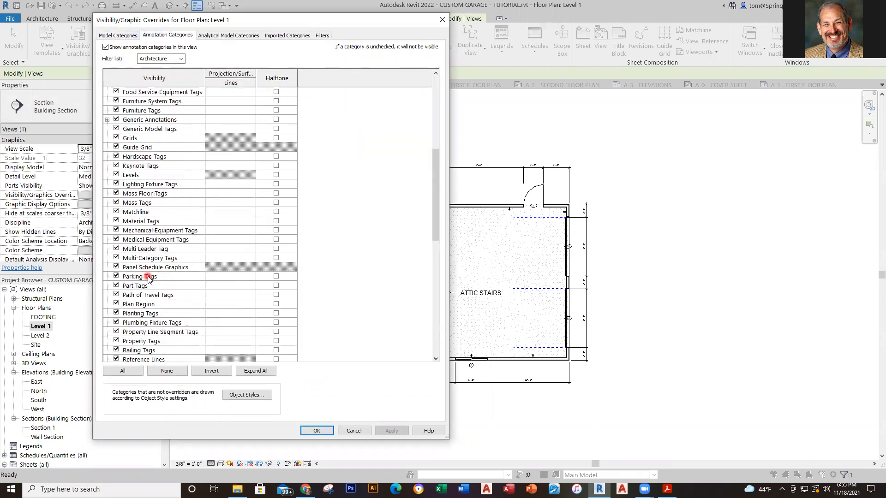
scroll(149, 278, "down", 6)
left_click(116, 285)
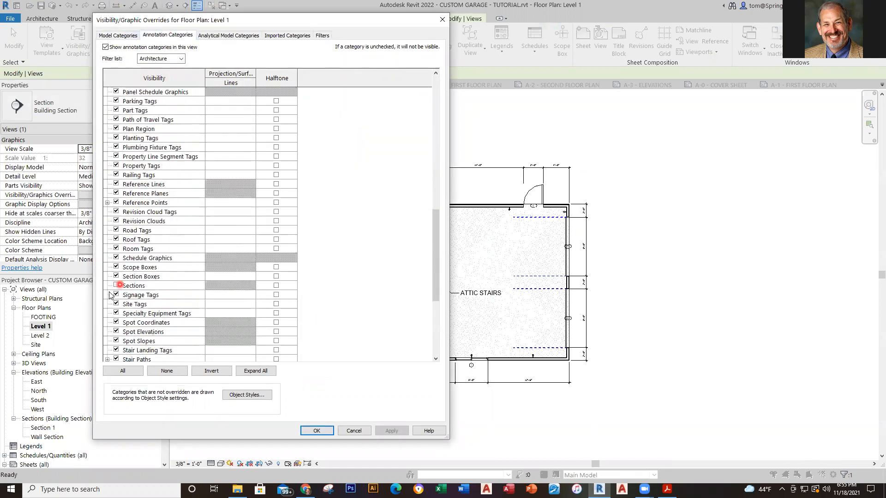
left_click(116, 285)
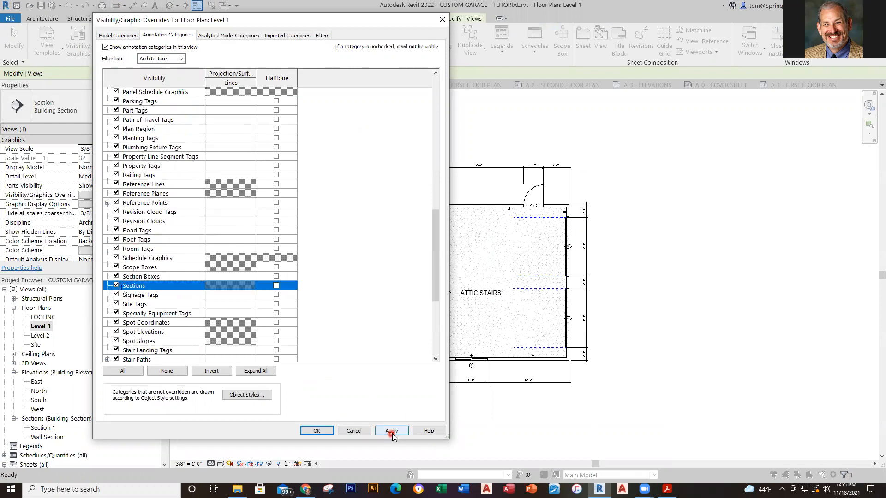
left_click(393, 432)
left_click(314, 431)
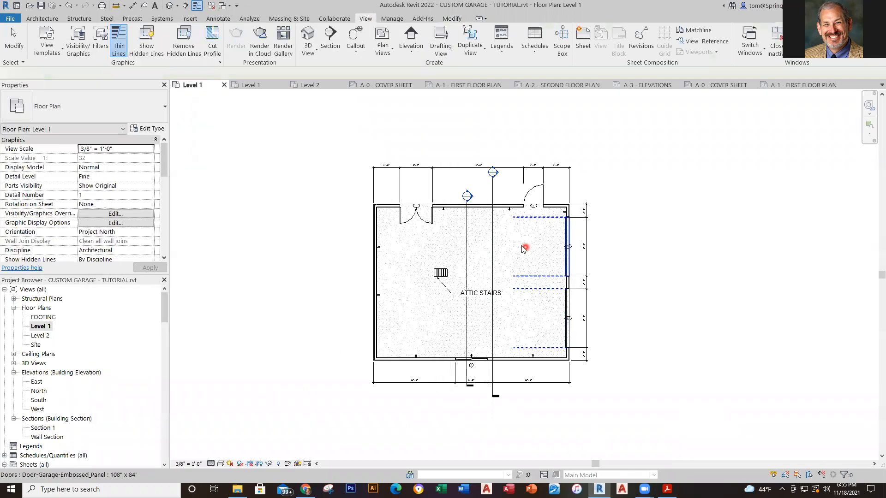
scroll(522, 248, "up", 2)
scroll(513, 259, "down", 2)
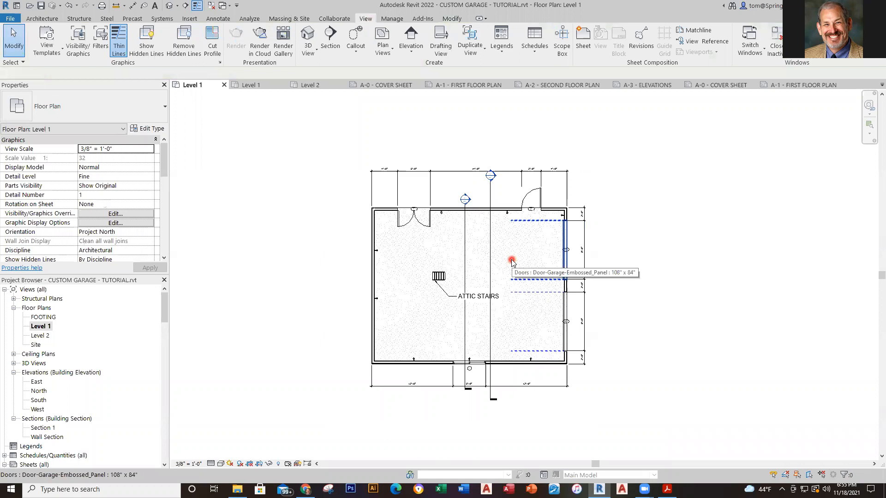
Step: Select each of the two section lines in turn, then start deleting the Wall Section line and cancel the deletion
left_click(465, 247)
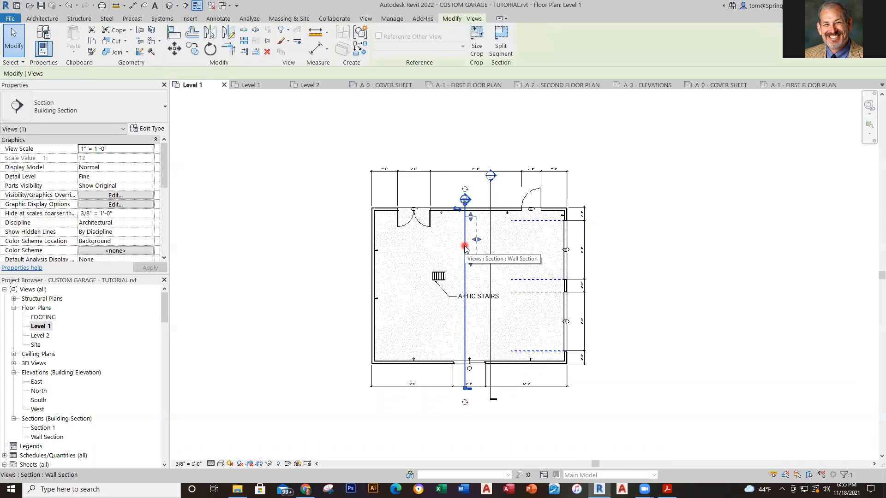
key("Escape")
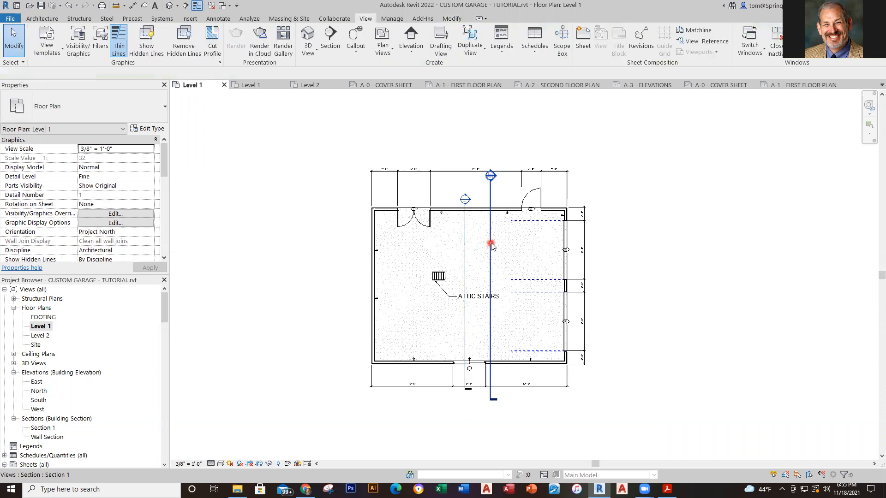
left_click(491, 245)
key("Escape")
left_click(462, 250)
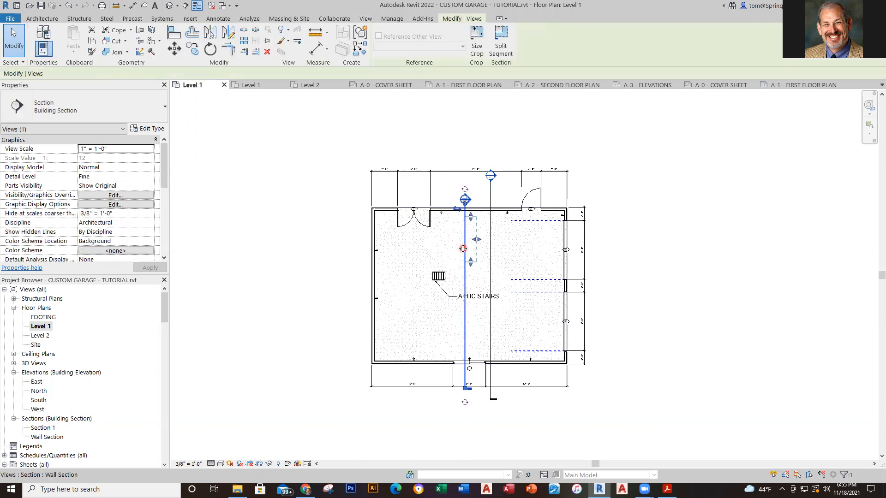
key("Delete")
left_click(476, 275)
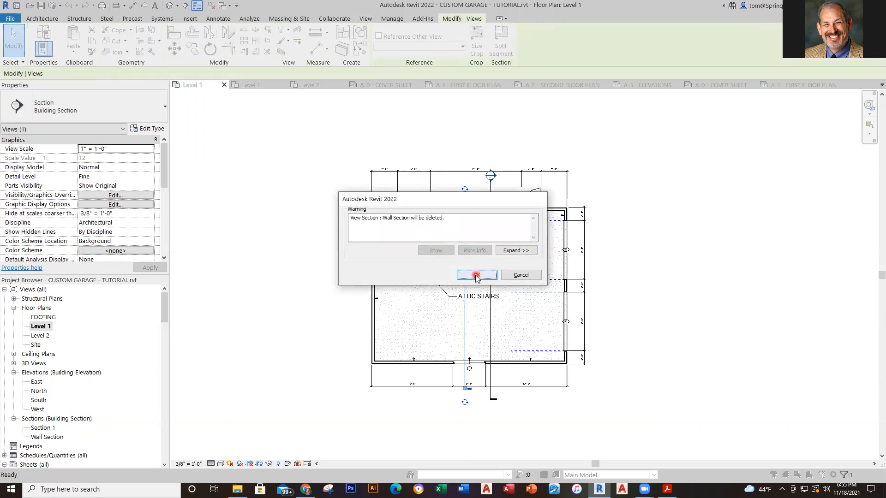
left_click(514, 275)
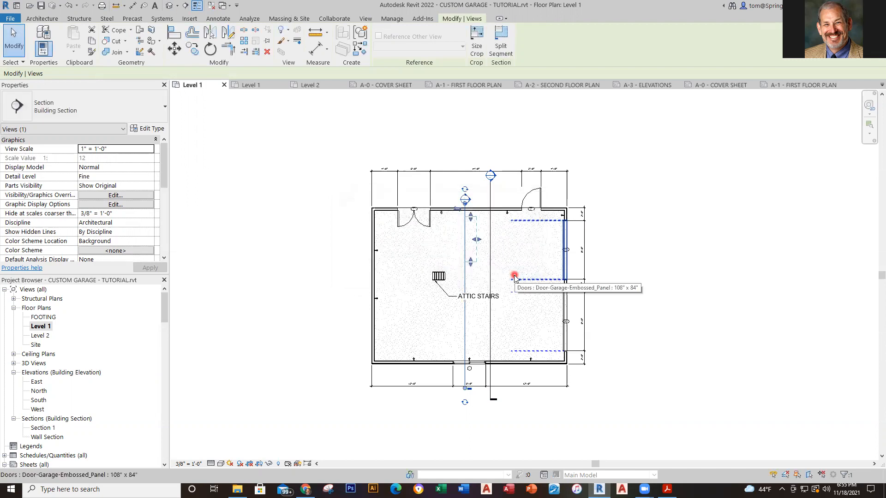
Step: Start deleting the newly drawn section line, cancel the deletion, and undo the new section and the Sections visibility change
left_click(491, 196)
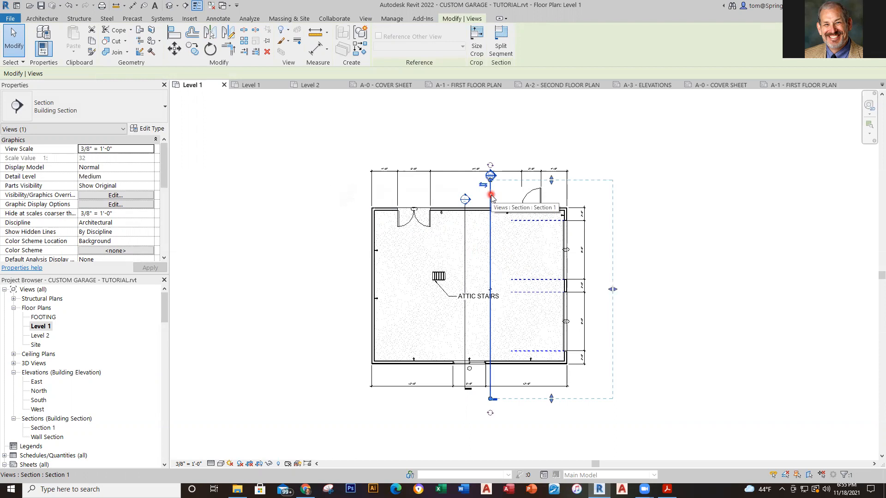
key("Delete")
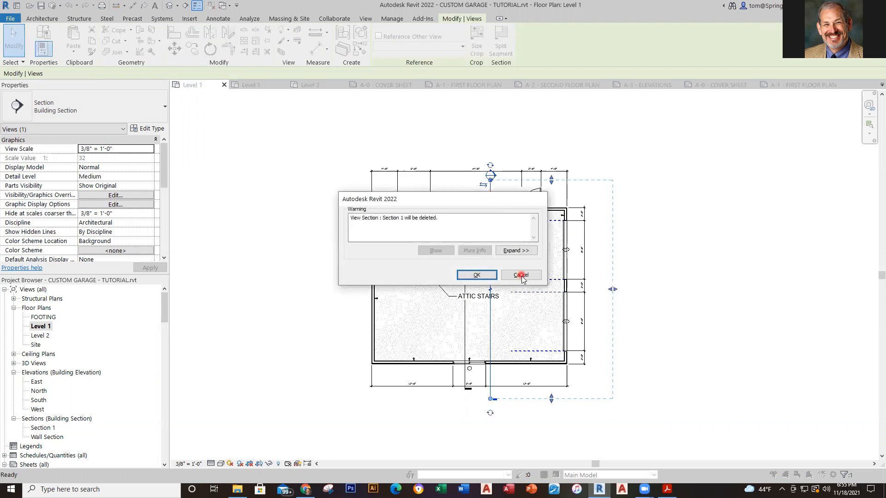
left_click(521, 275)
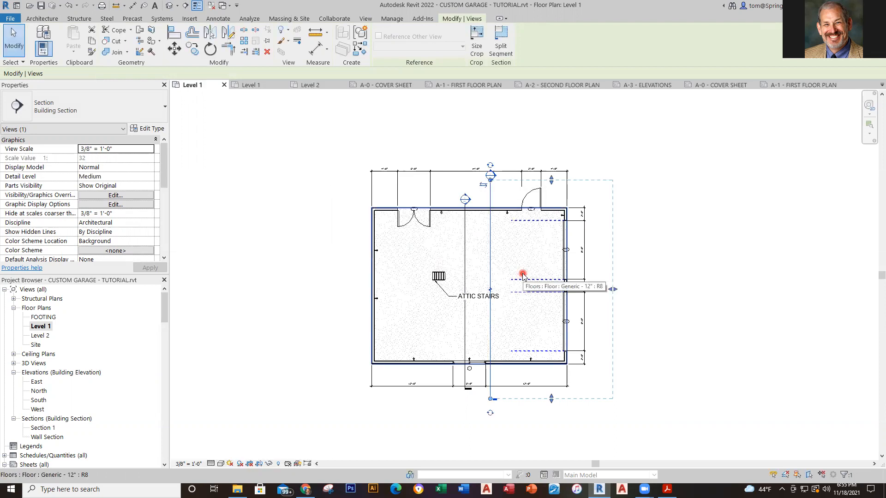
left_click(473, 257)
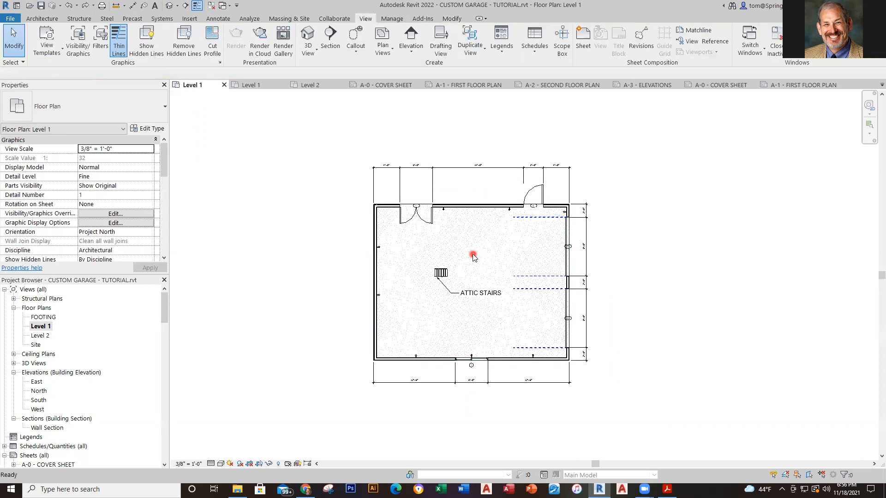
Step: Turn on the Sections annotation category in the Level 1 plan's visibility overrides, apply it, and close the dialog
left_click(76, 54)
left_click(158, 30)
scroll(144, 314, "down", 9)
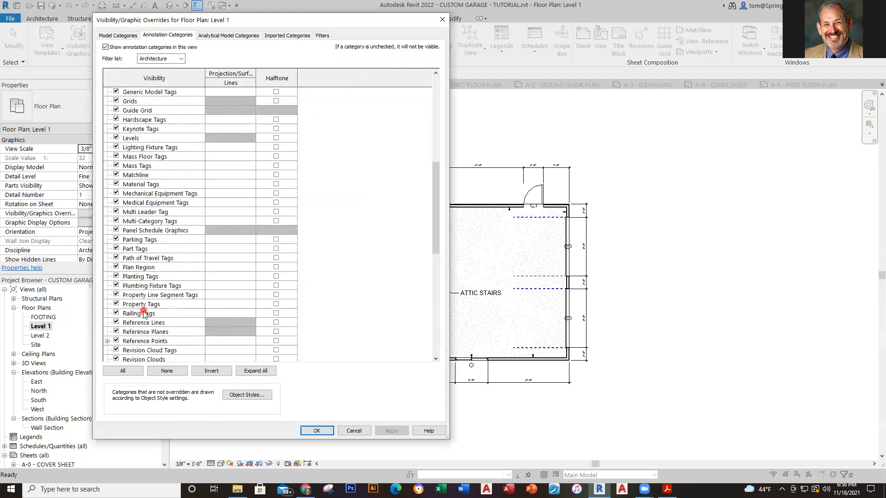
scroll(144, 314, "down", 2)
scroll(134, 314, "down", 2)
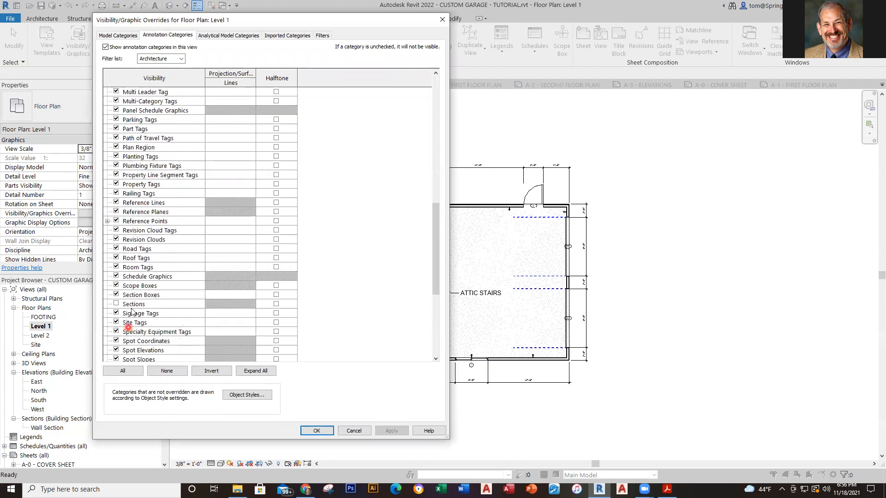
left_click(116, 303)
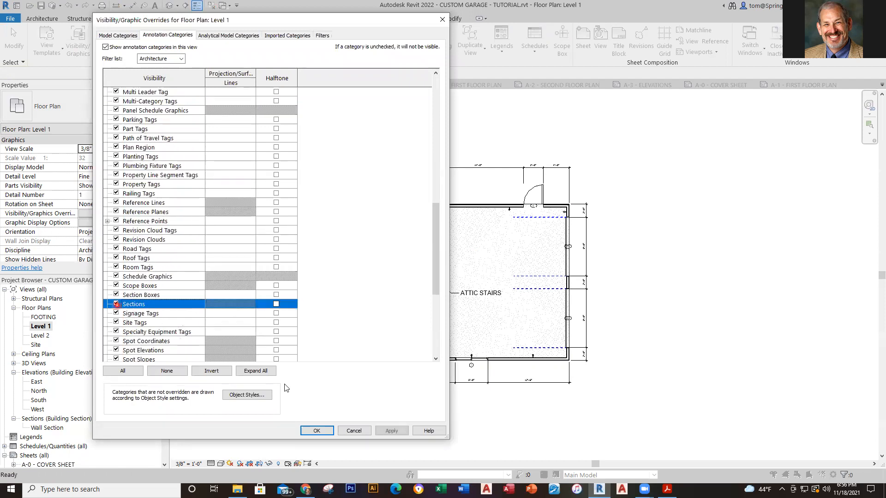
left_click(391, 431)
left_click(316, 431)
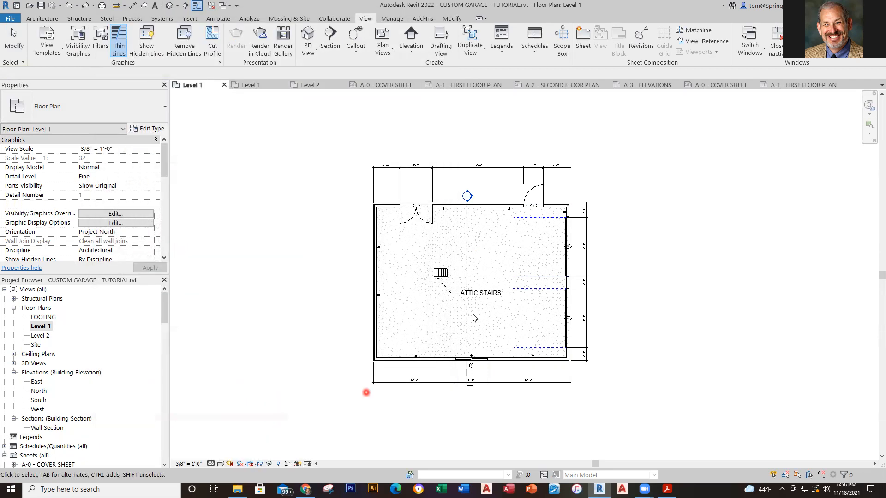
Step: Select and deselect the section line, open its Wall Section view from the section head, and return to the Level 1 plan
left_click(467, 258)
scroll(495, 240, "up", 2)
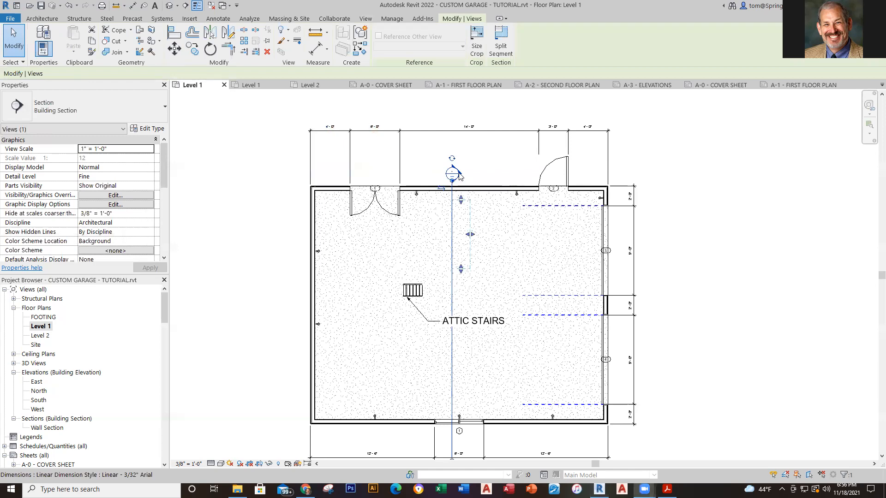
key("Escape")
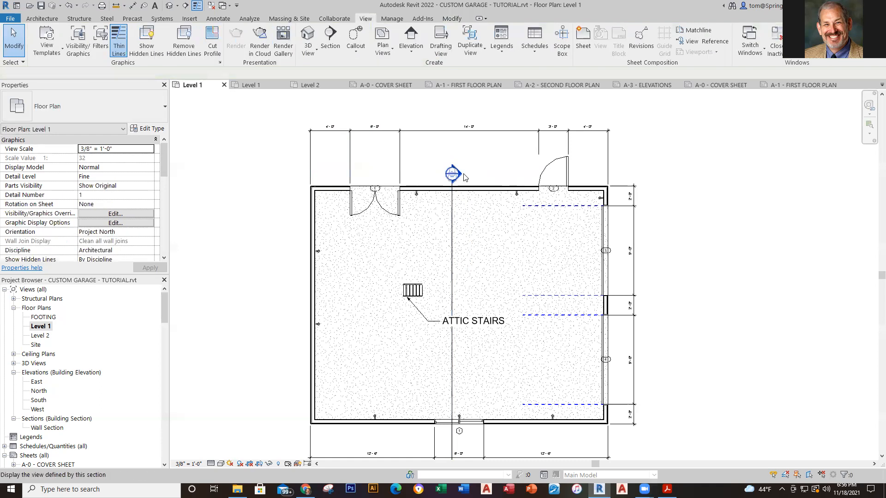
double_click(460, 175)
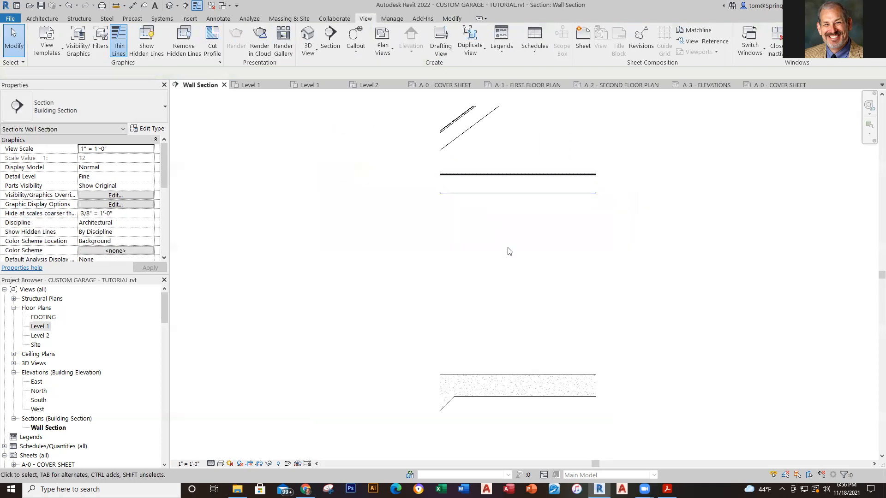
left_click(253, 87)
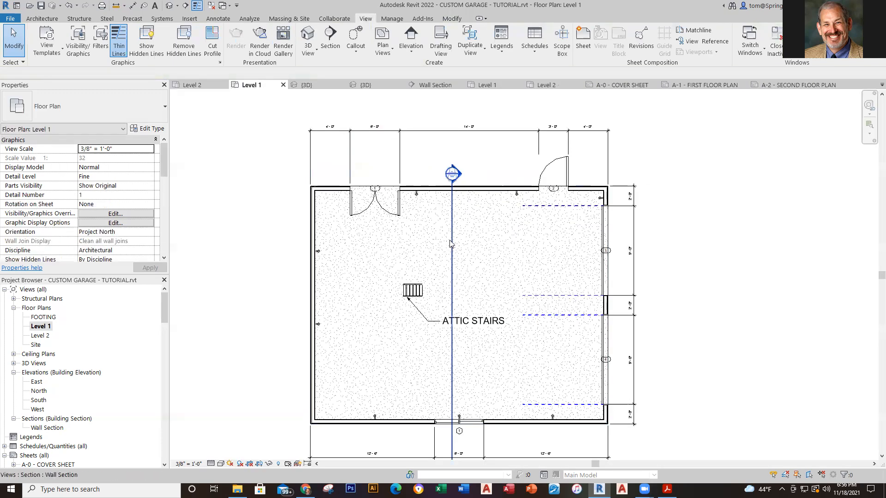
Step: Extend the section's crop extent above the exterior wall at the section head and pull its opposite edge to just inside that wall
left_click(453, 174)
left_click_drag(460, 199, 461, 167)
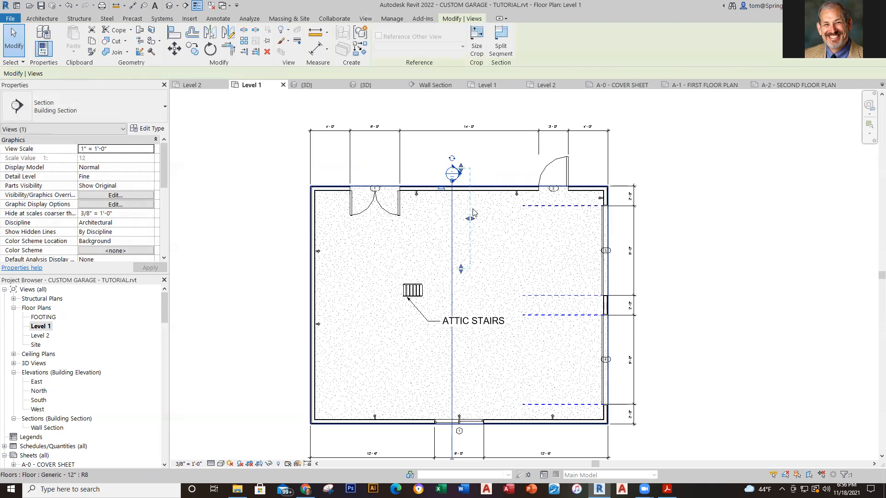
left_click_drag(462, 270, 462, 208)
left_click(490, 177)
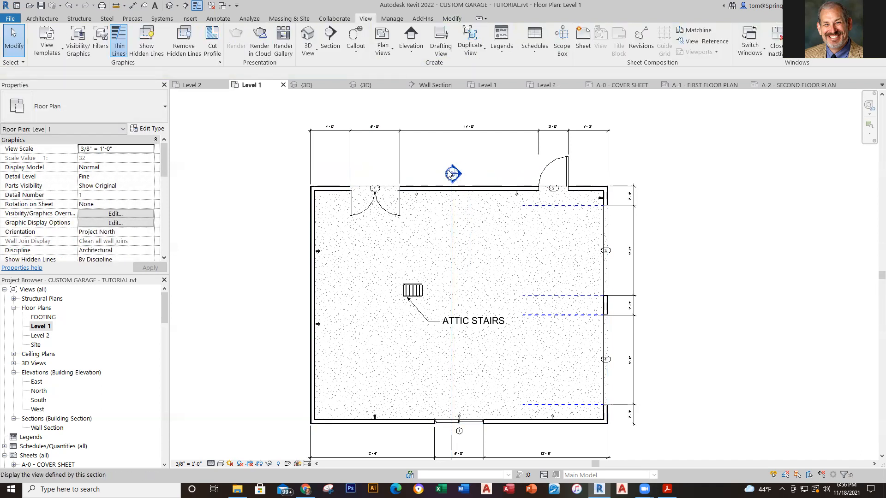
Step: Move the section head farther outside the garage wall and open the Wall Section view from it
left_click(452, 180)
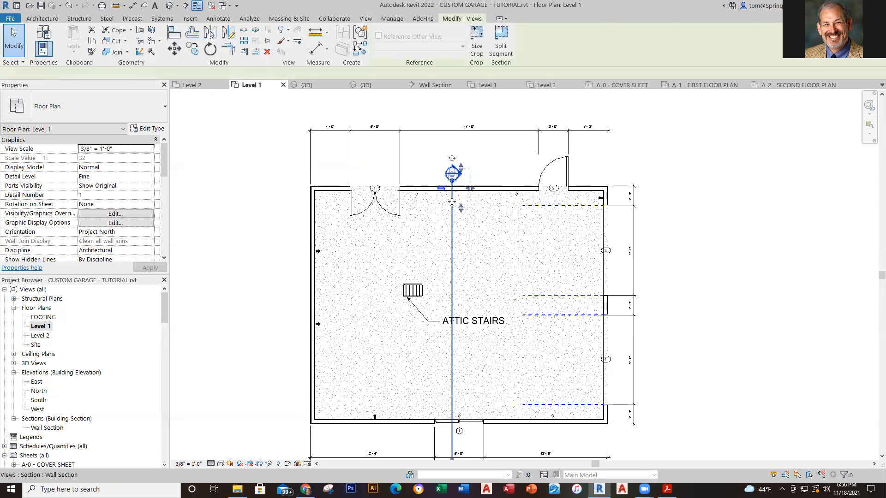
left_click(507, 167)
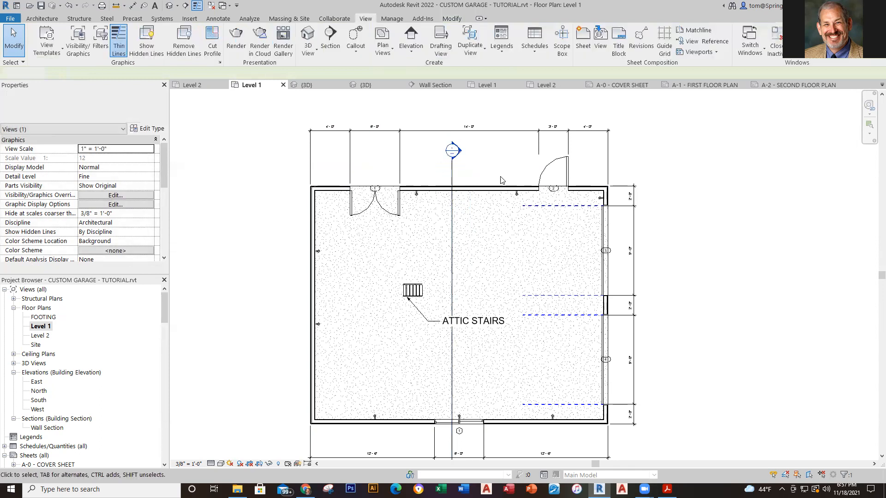
double_click(452, 151)
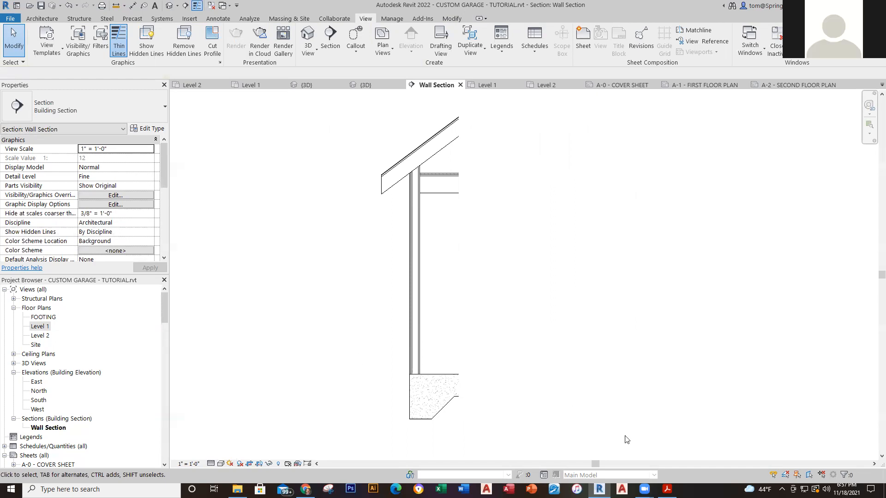
mouse_move(644, 488)
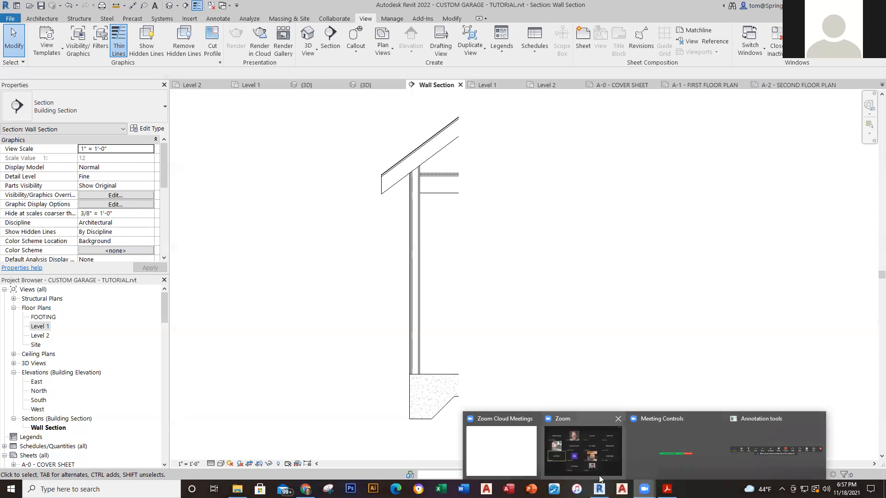
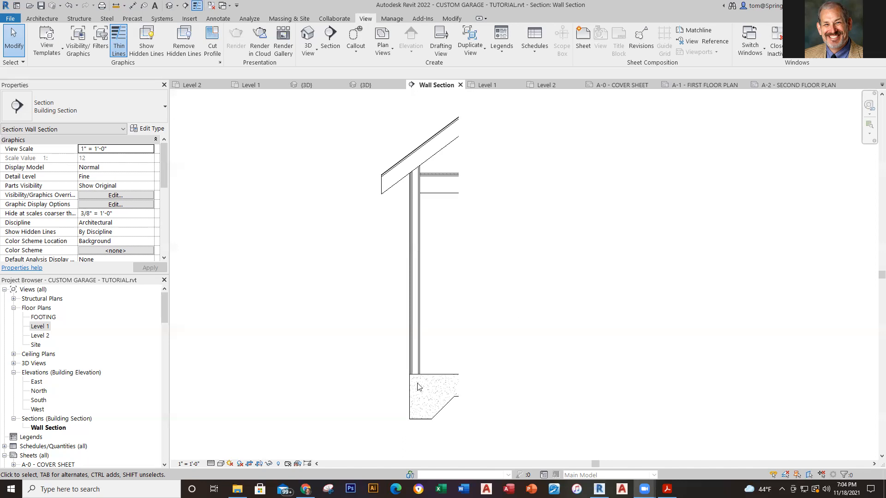
mouse_move(305, 489)
scroll(453, 223, "up", 1)
scroll(452, 226, "down", 1)
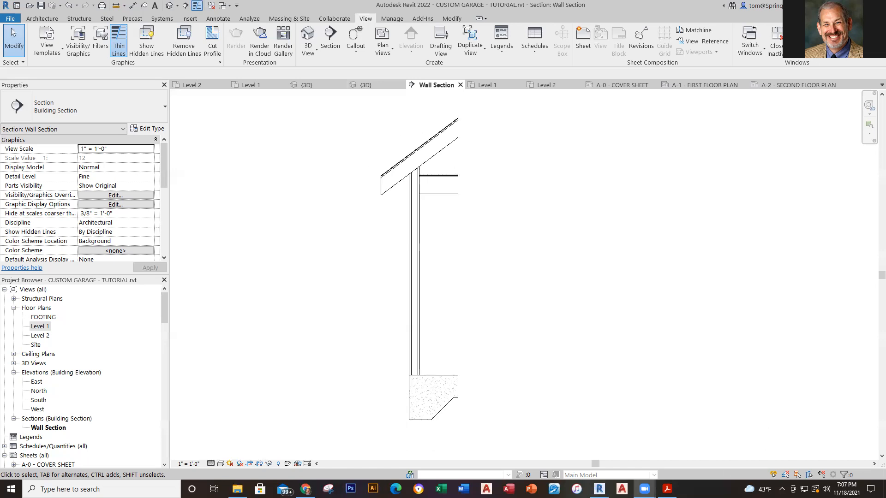
Step: Switch to Acrobat to review the annotated wall section on sheet A-5 of the garage plan PDF, and return to Revit
left_click(667, 489)
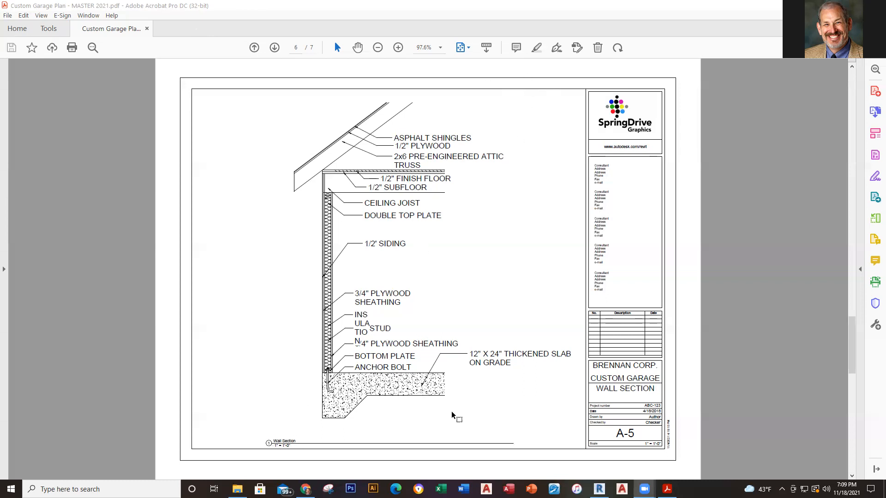
left_click(599, 490)
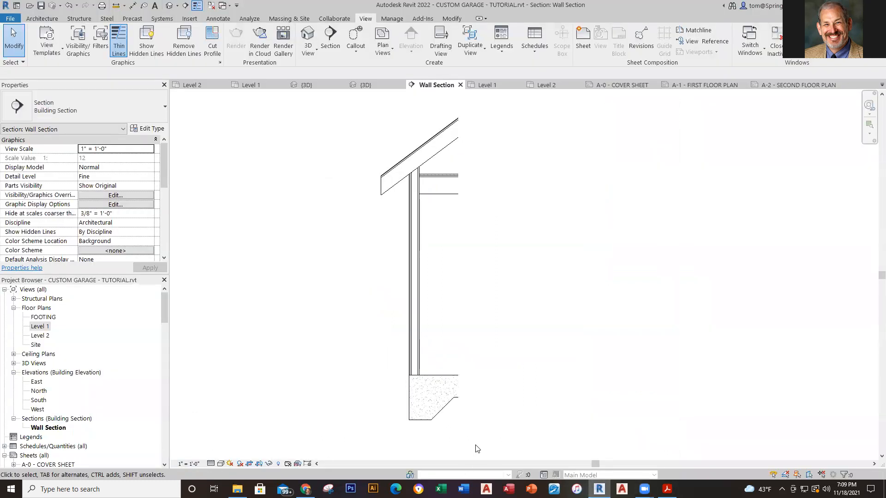
Step: Change the Wall Section's detail level to Coarse to compare the wall layers, and set it back to Fine
scroll(427, 399, "up", 5)
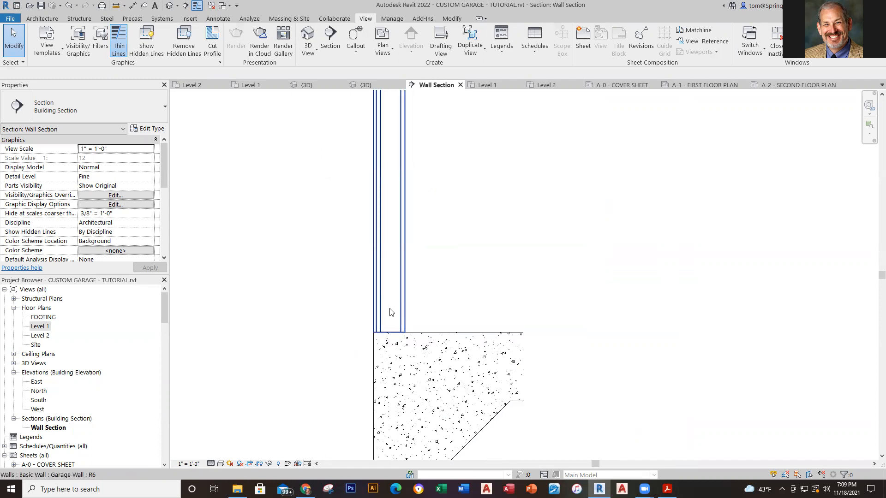
scroll(397, 364, "up", 3)
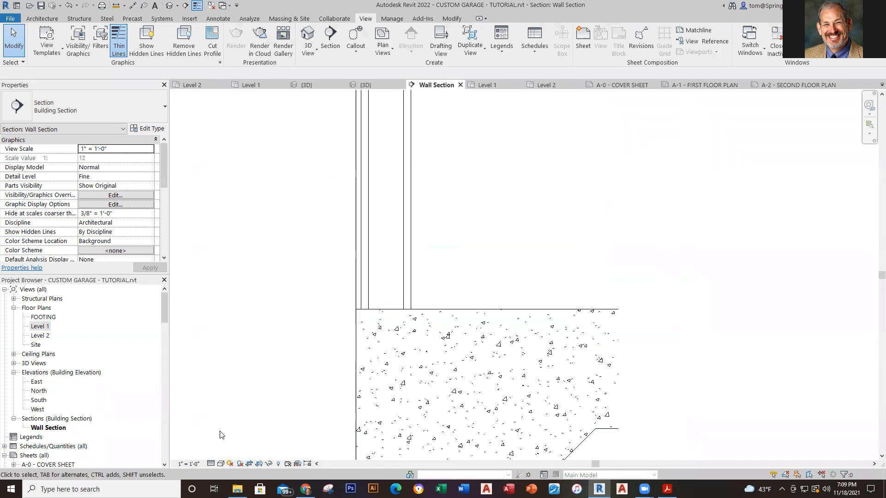
left_click(211, 464)
left_click(226, 433)
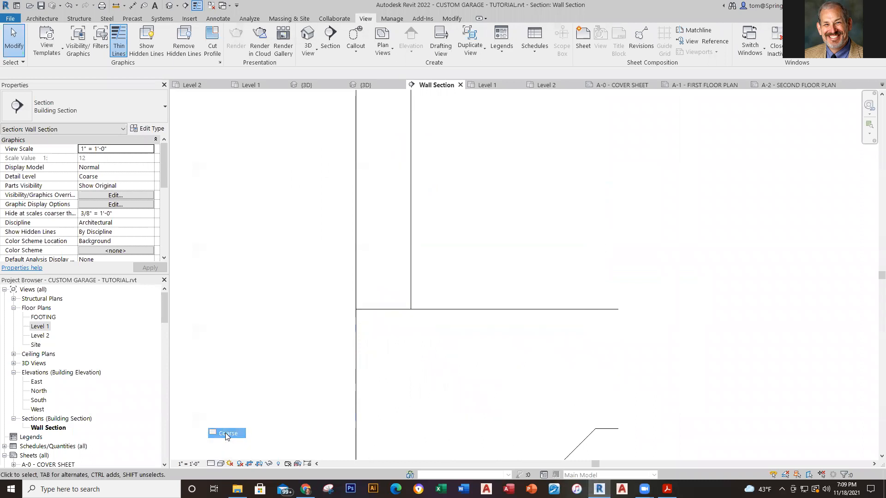
scroll(406, 369, "down", 3)
scroll(406, 368, "down", 2)
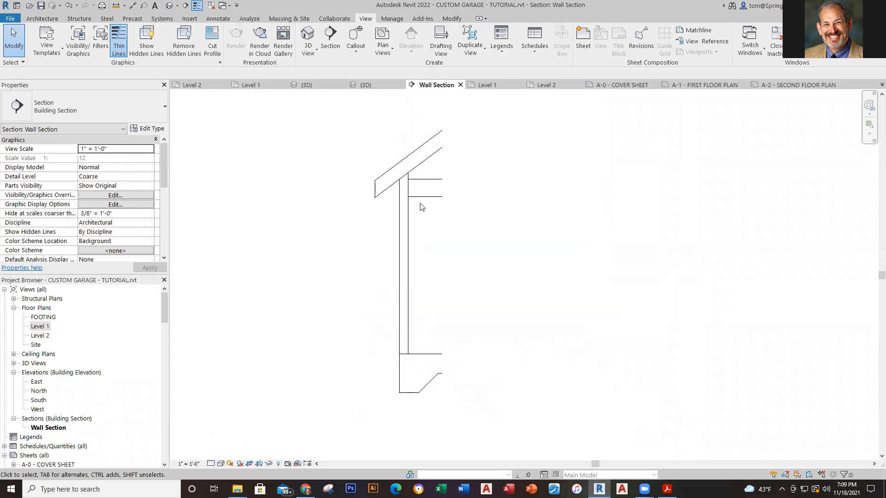
left_click(211, 463)
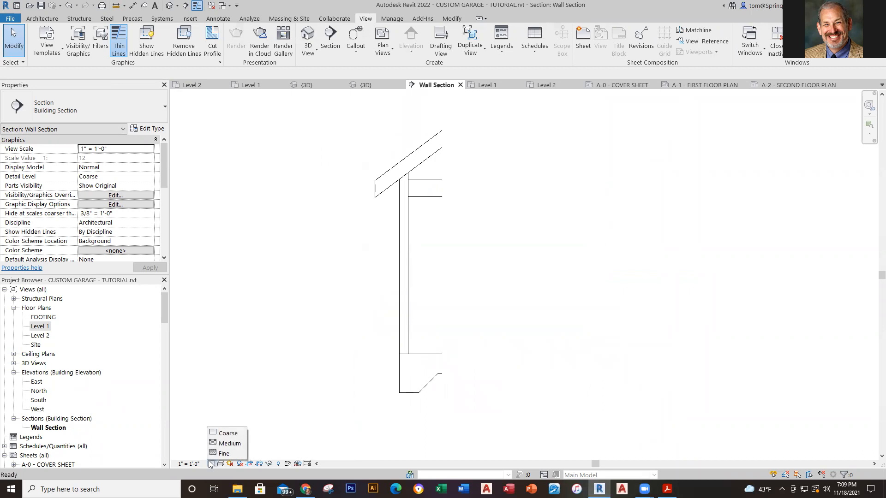
left_click(221, 451)
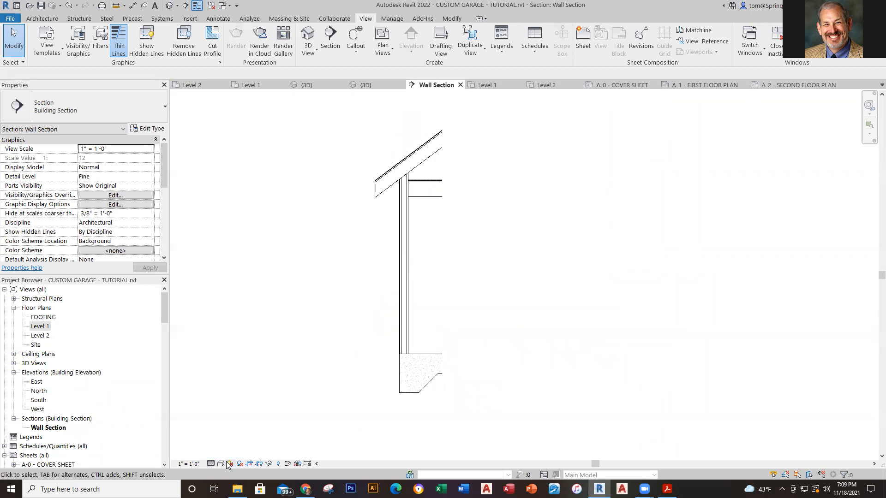
Step: Preview the Wall Section in the Realistic visual style and set it back to Hidden Line
left_click(221, 464)
left_click(230, 455)
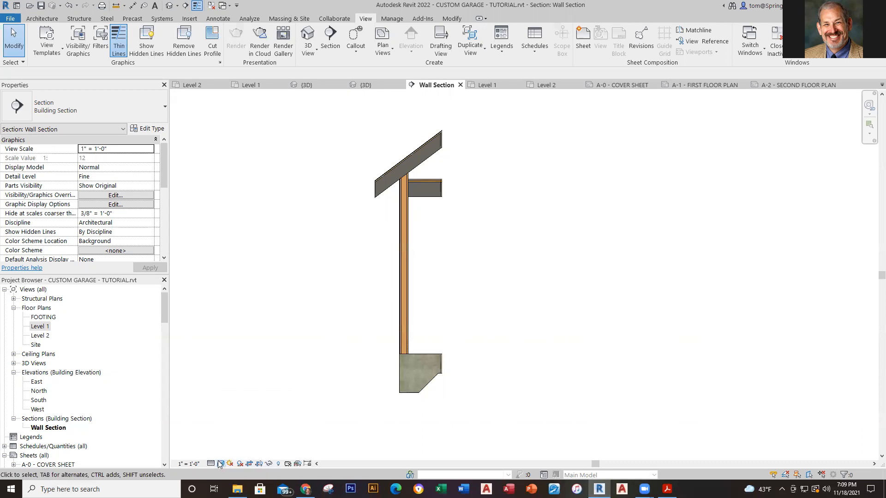
left_click(221, 464)
left_click(245, 424)
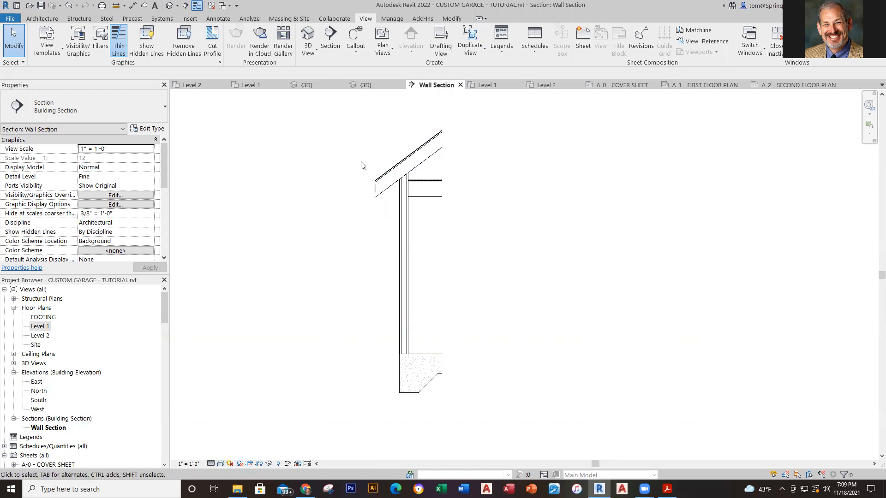
Step: Return to the Level 1 plan and select the Wall Section line to examine its crop extents across the exterior wall
left_click(246, 86)
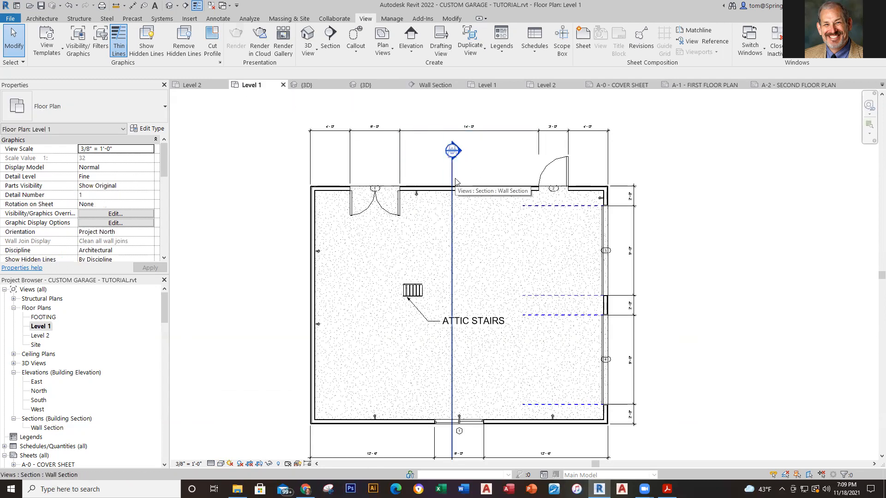
scroll(455, 181, "down", 2)
middle_click_drag(475, 181, 465, 180)
scroll(456, 180, "up", 1)
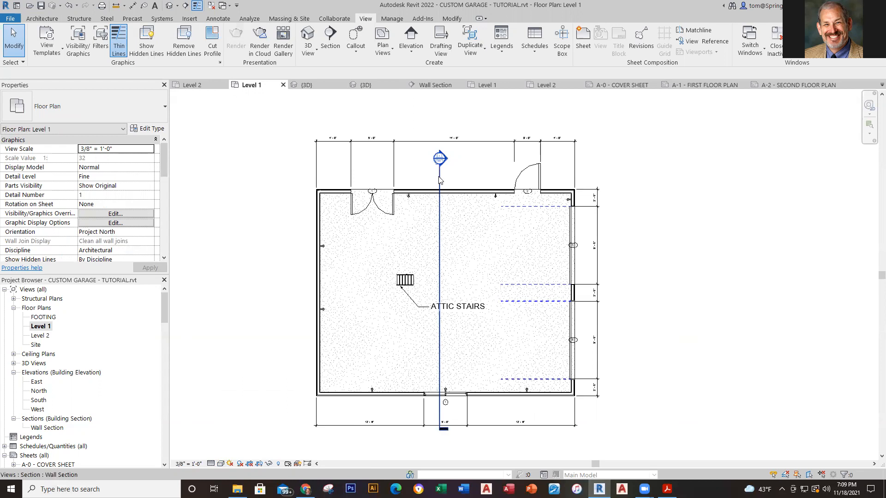
left_click(439, 179)
scroll(448, 189, "up", 3)
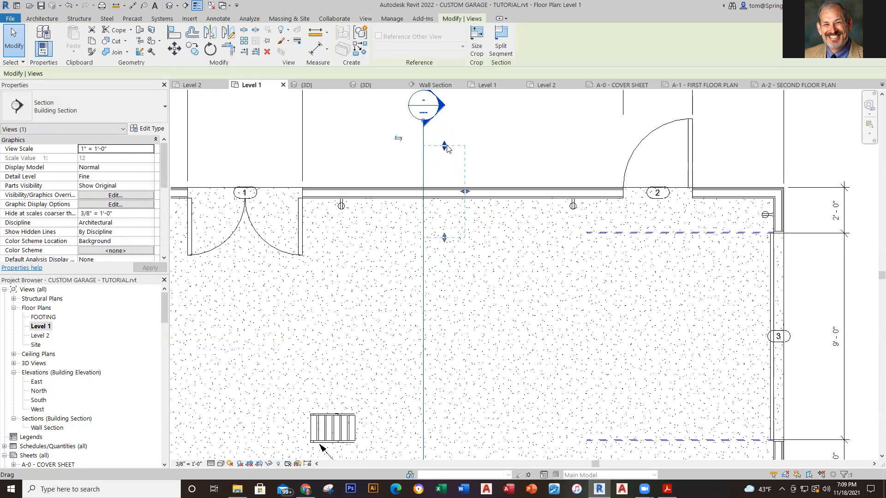
left_click(484, 124)
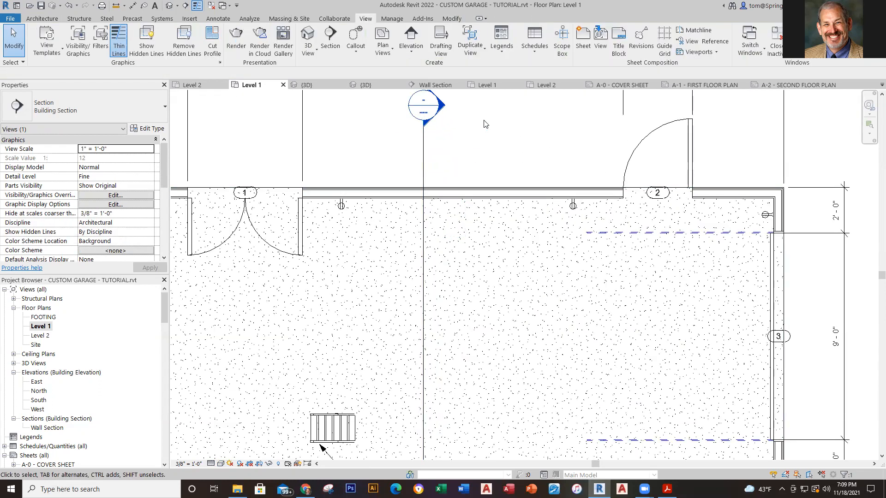
left_click(423, 170)
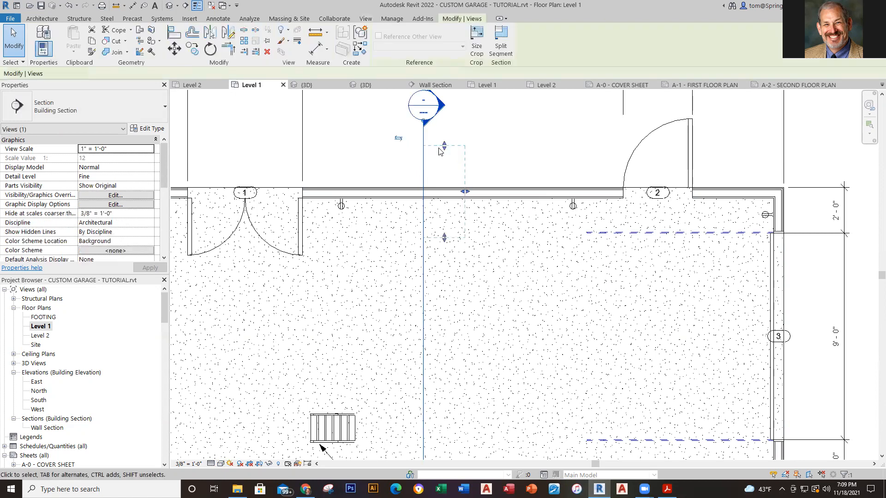
mouse_move(444, 146)
left_mouse_down()
mouse_move(445, 173)
mouse_move(445, 150)
left_mouse_up()
key("Escape")
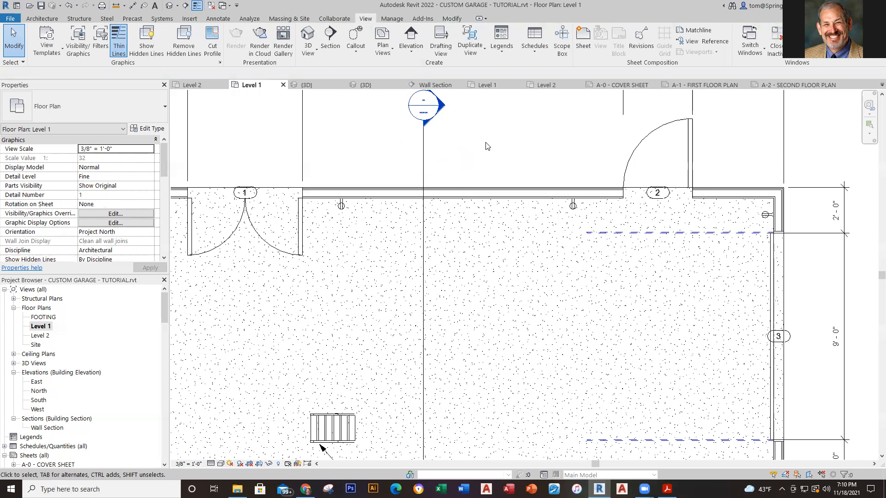
Step: Open the Wall Section view from its marker, choose the Fine detail level, and zoom in on the wall base at the slab
double_click(444, 102)
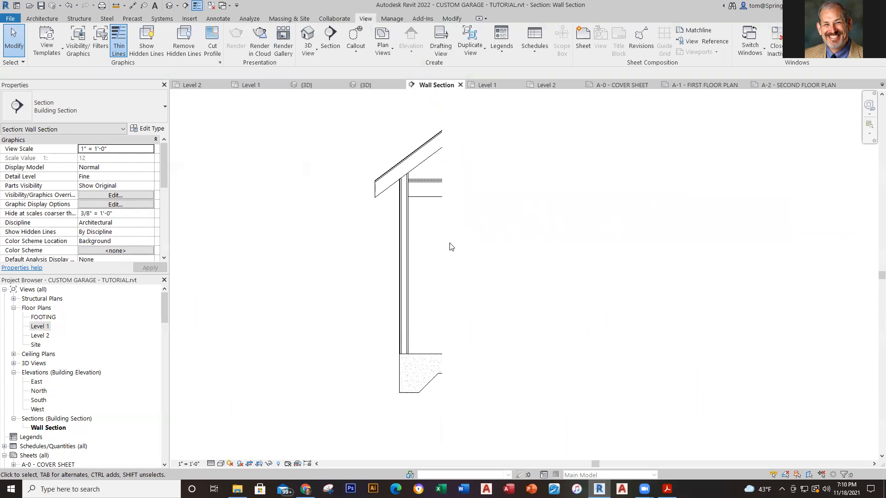
left_click(212, 464)
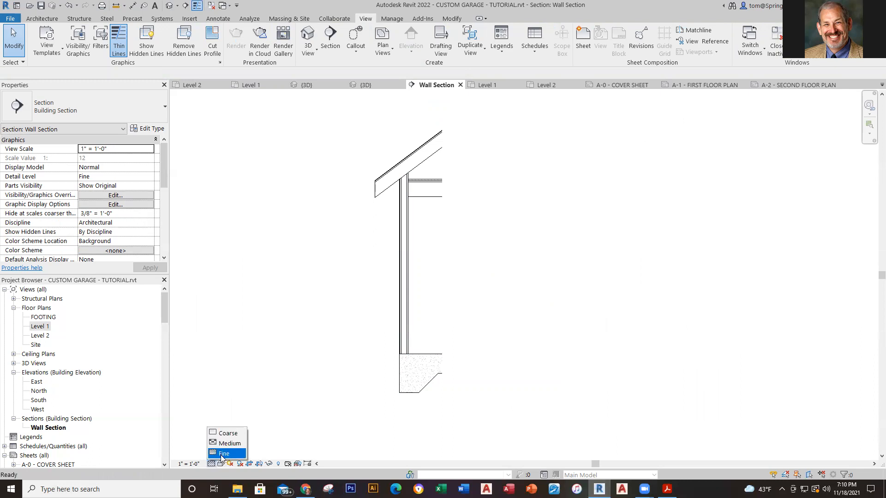
left_click(222, 454)
scroll(394, 354, "up", 8)
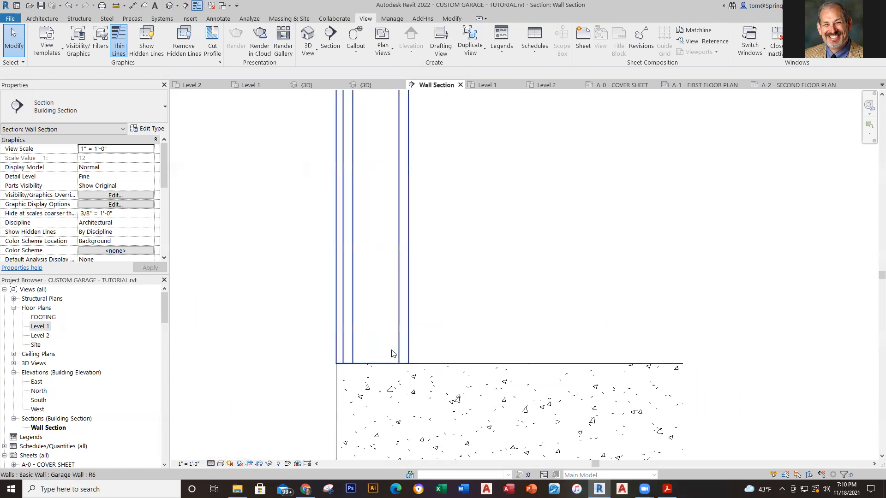
Step: Switch to the garage plan PDF in Acrobat to check the wall section components, and return to the Revit model
left_click(667, 489)
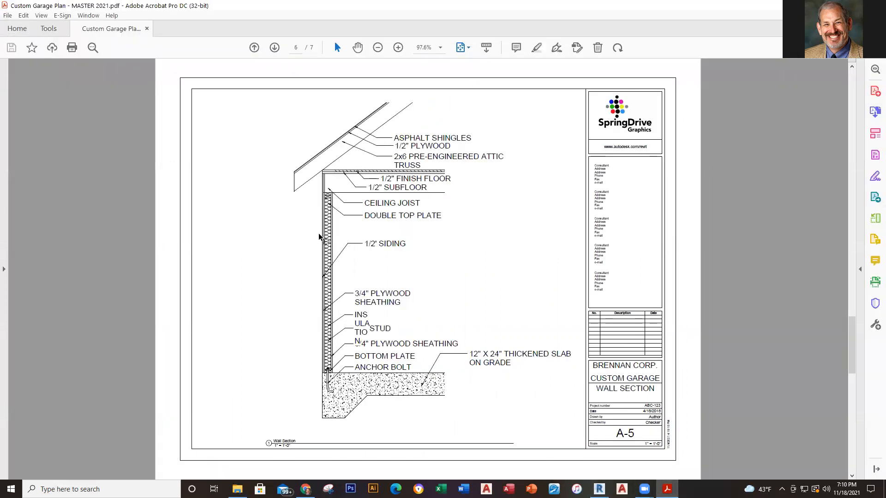
key("alt+Tab")
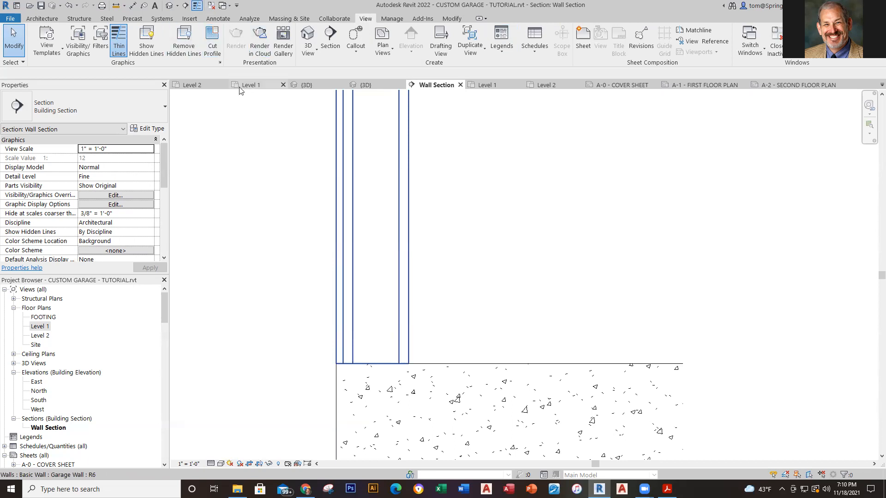
Step: Draw 3 1/2" wide batt insulation up the wall cavity from the top of the slab to the underside of the roof
left_click(220, 20)
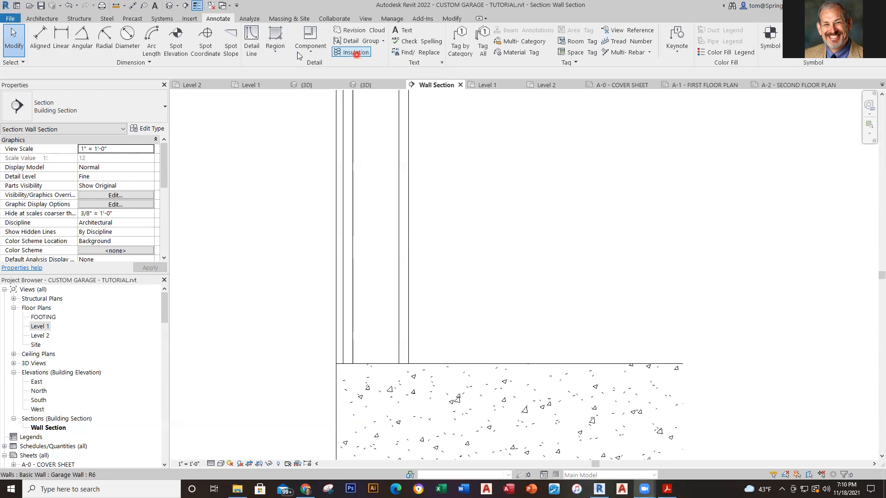
left_click(355, 52)
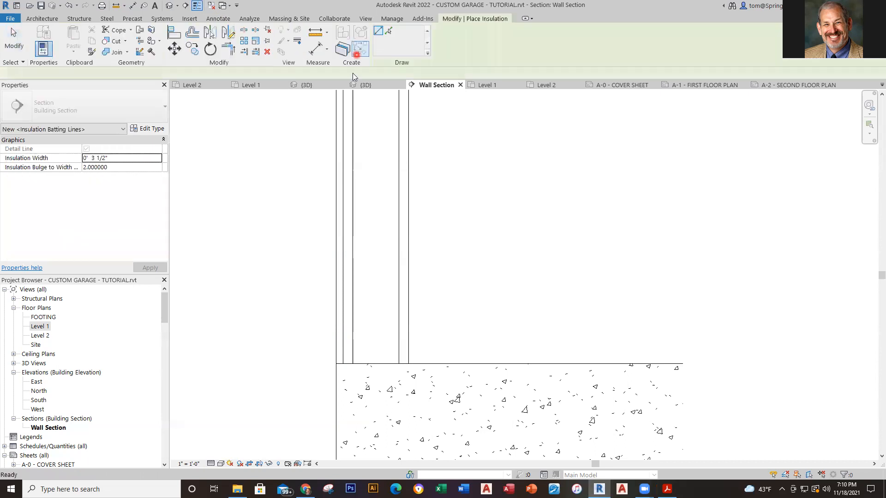
left_click(378, 364)
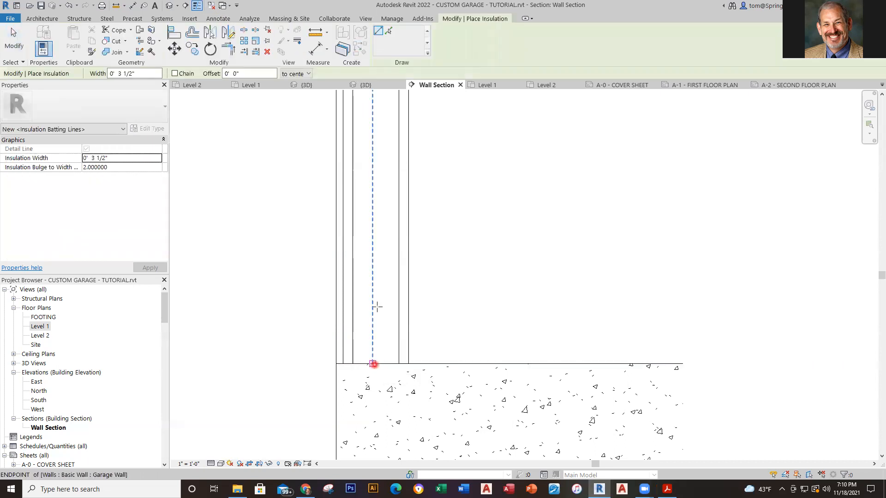
scroll(377, 280, "down", 3)
middle_click_drag(377, 281, 343, 484)
scroll(365, 235, "down", 2)
middle_click_drag(351, 253, 329, 369)
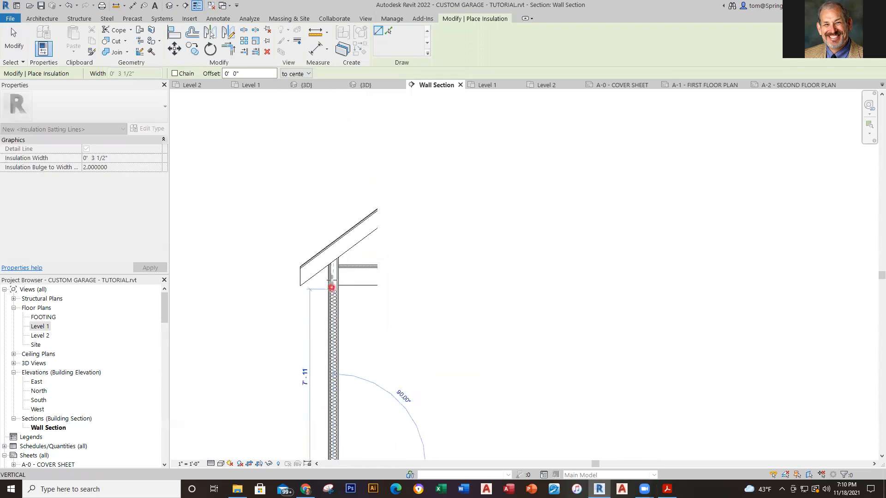
scroll(330, 283, "up", 3)
left_click(337, 200)
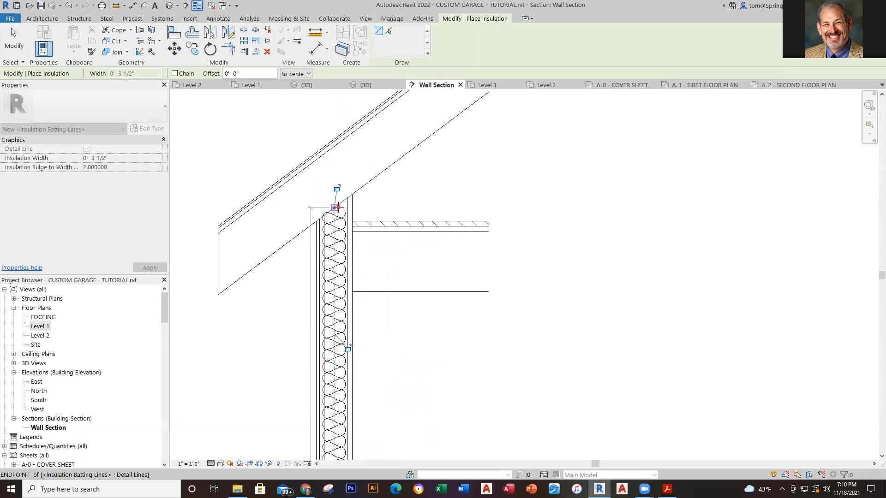
key("Escape")
key("Escape")
Step: Select the insulation batting and nudge it toward the interior until it fits between the sheathing faces of the stud cavity
scroll(352, 226, "up", 4)
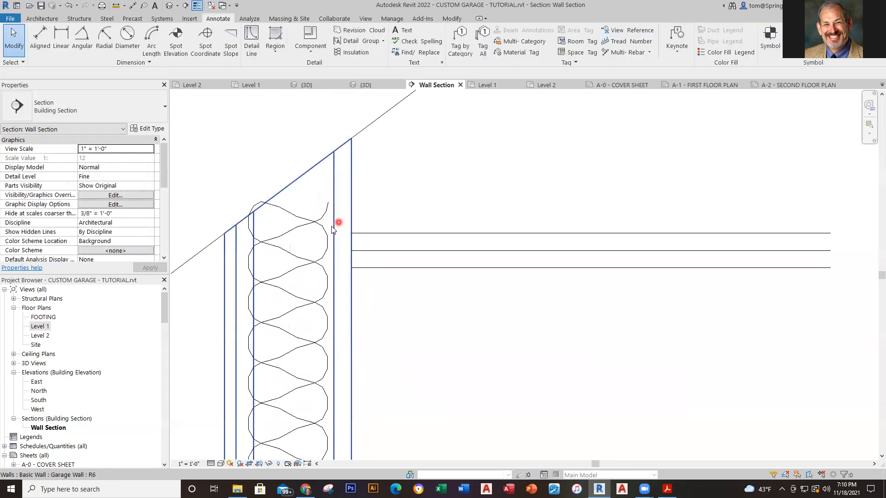
left_click(321, 227)
key("Escape")
left_click(315, 223)
key("Escape")
scroll(291, 397, "down", 10)
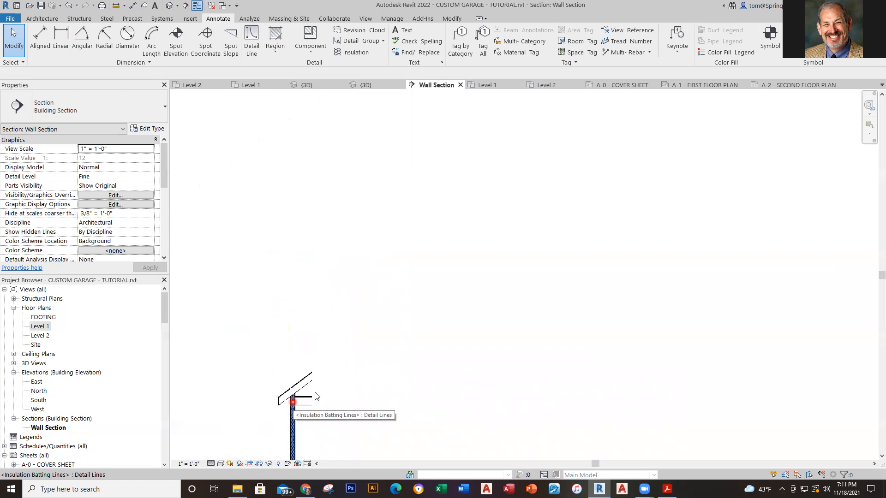
left_click(290, 403)
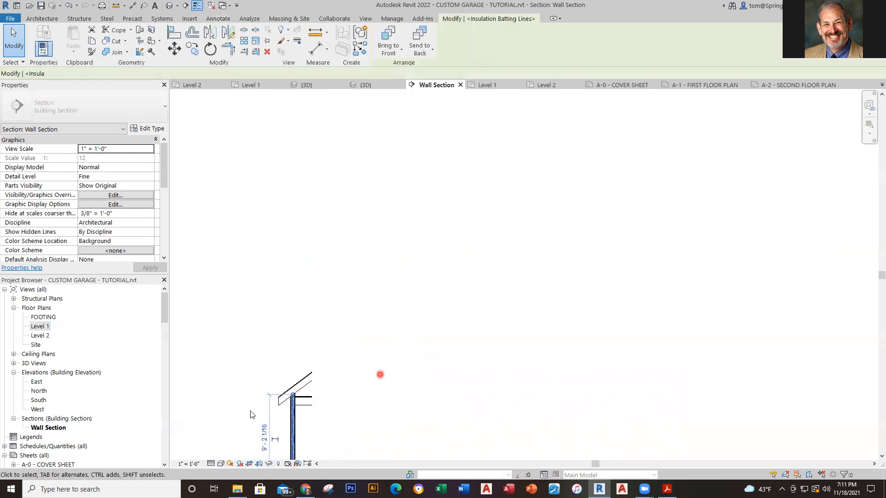
scroll(263, 402, "up", 5)
scroll(276, 393, "up", 5)
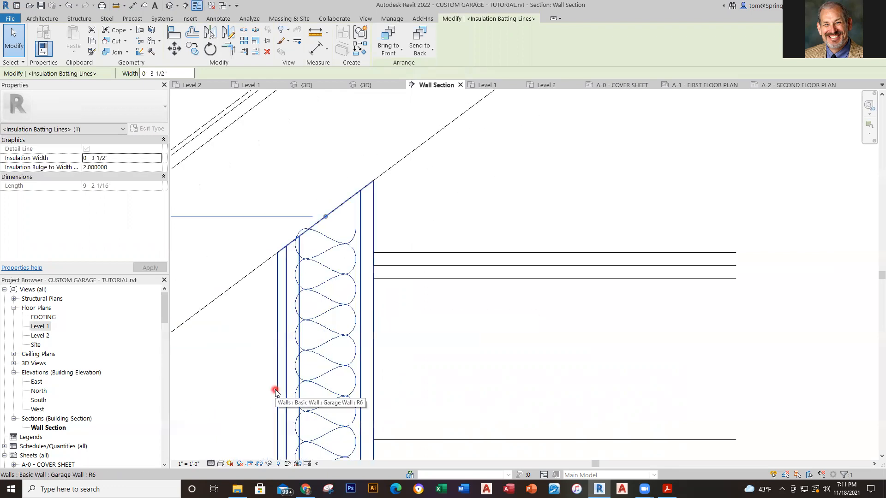
key("Right")
key("Right")
key("Right")
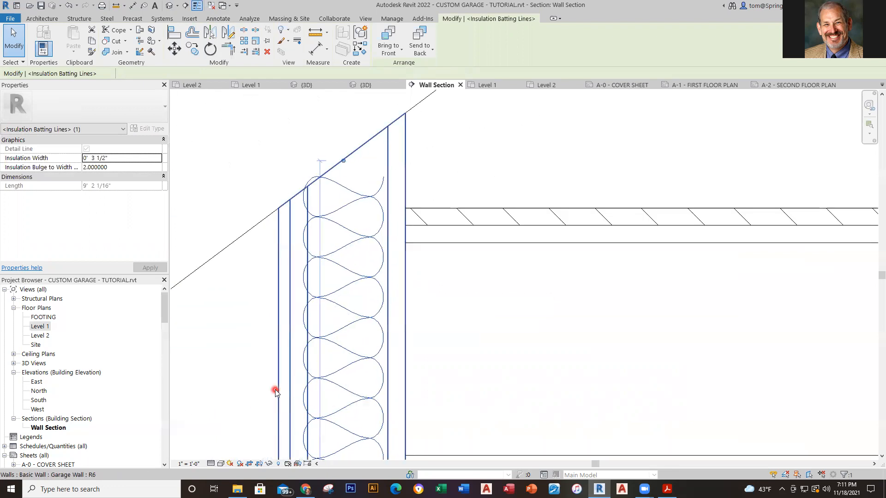
key("Right")
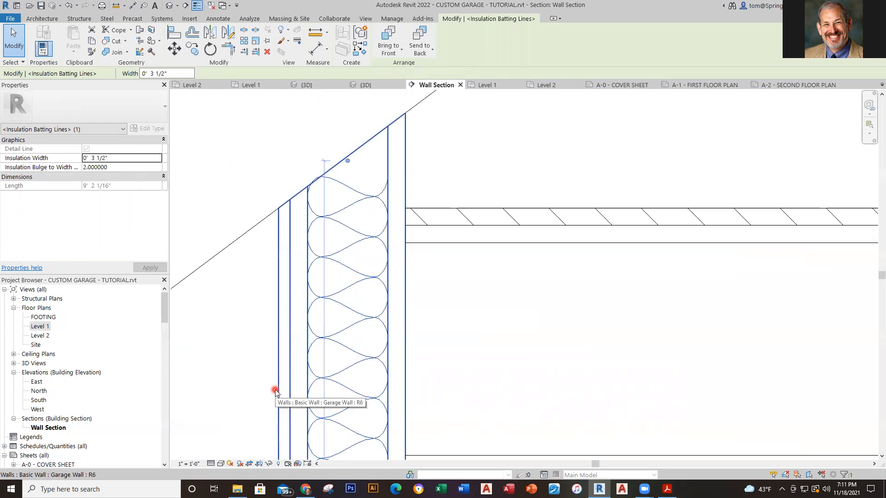
key("Escape")
Step: Examine the insulation at the wall base, check the section line in the Level 1 plan, and return to the Wall Section view
scroll(275, 390, "down", 6)
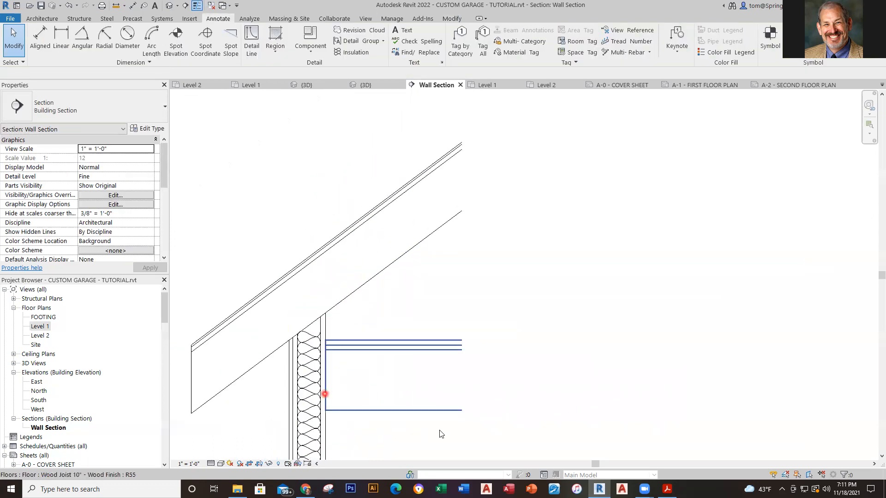
middle_click_drag(430, 429, 455, 174)
scroll(390, 336, "up", 5)
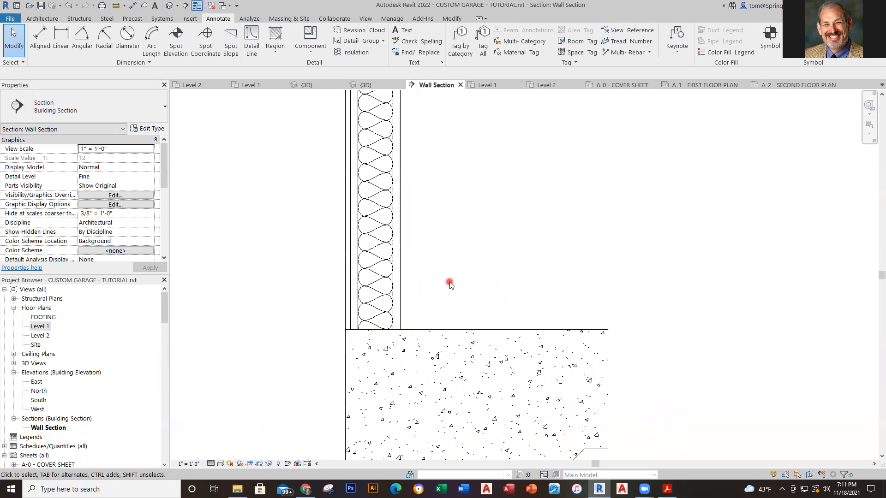
key("ctrl+Tab")
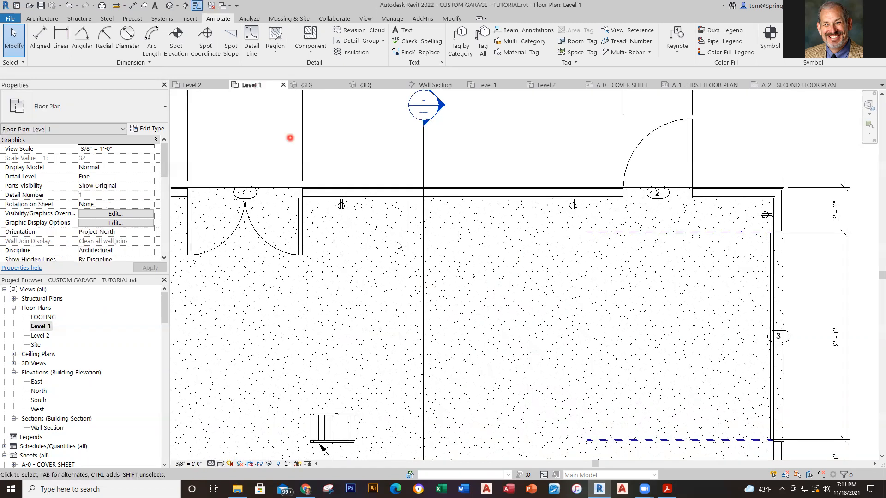
left_click(423, 178)
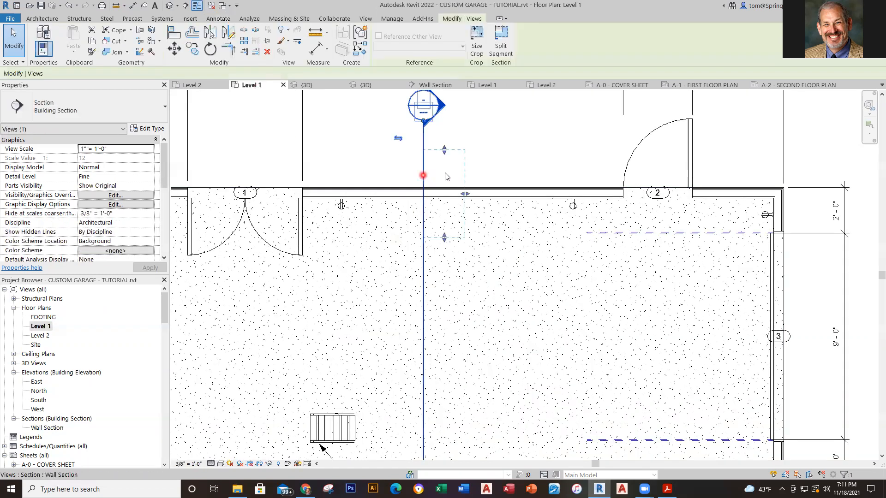
left_click(444, 175)
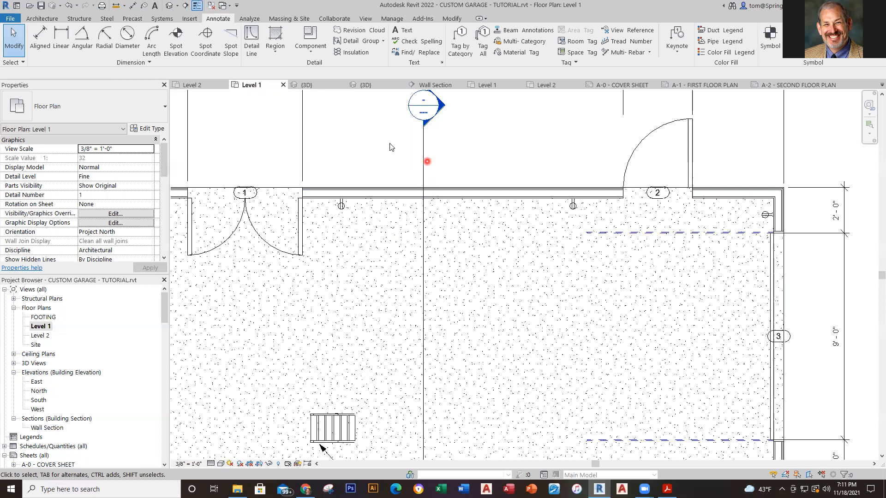
left_click(436, 85)
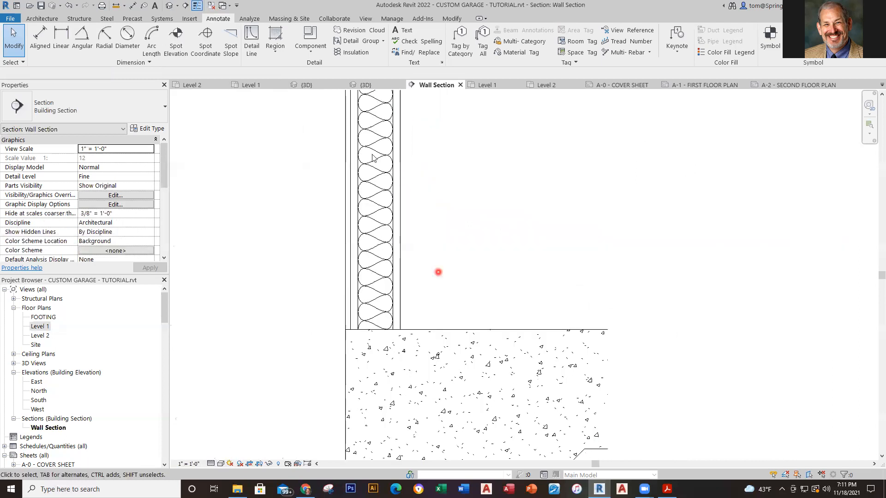
Step: Place a Nominal Cut Lumber-Section 2x4 detail component, rotated flat, on the slab inside the wall cavity as the bottom plate
left_click(313, 53)
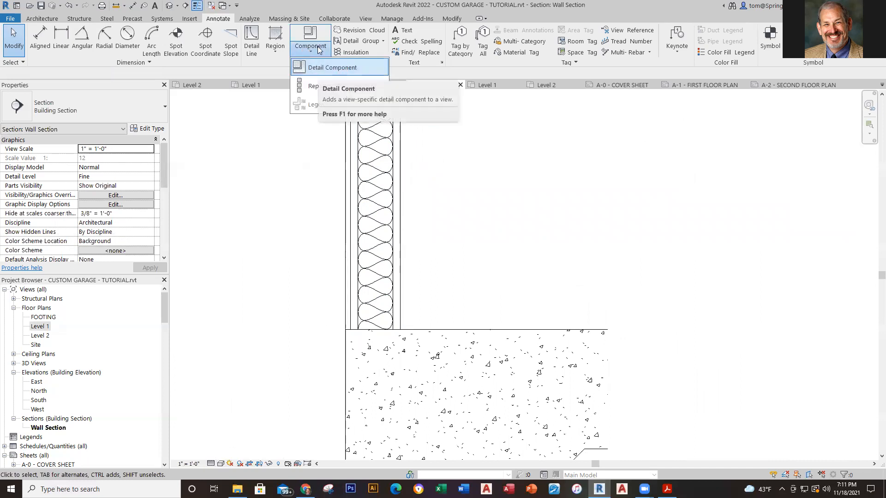
left_click(318, 69)
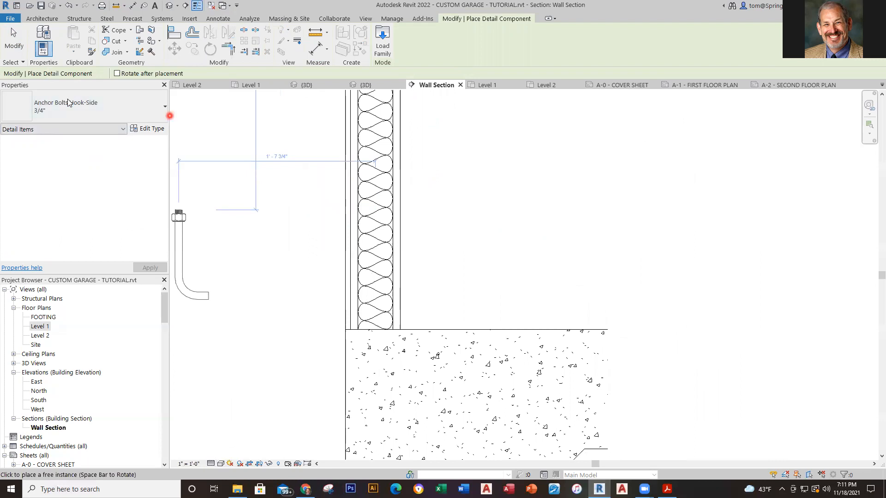
left_click(163, 108)
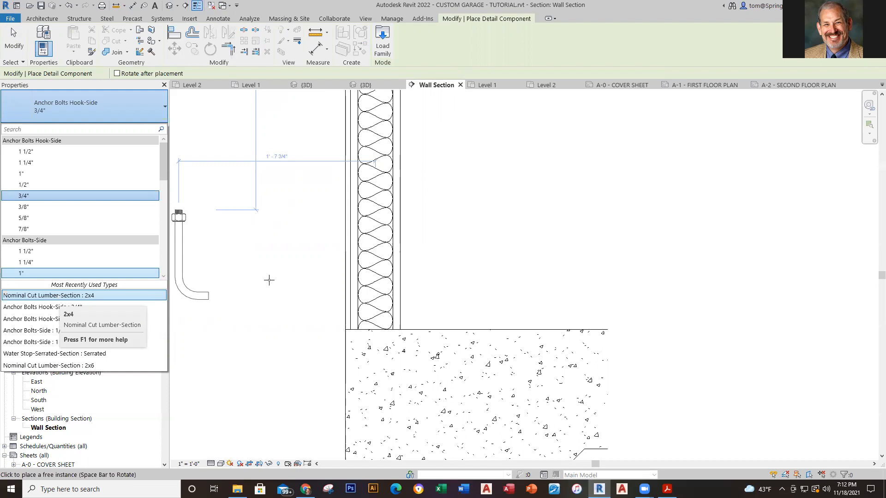
left_click(58, 295)
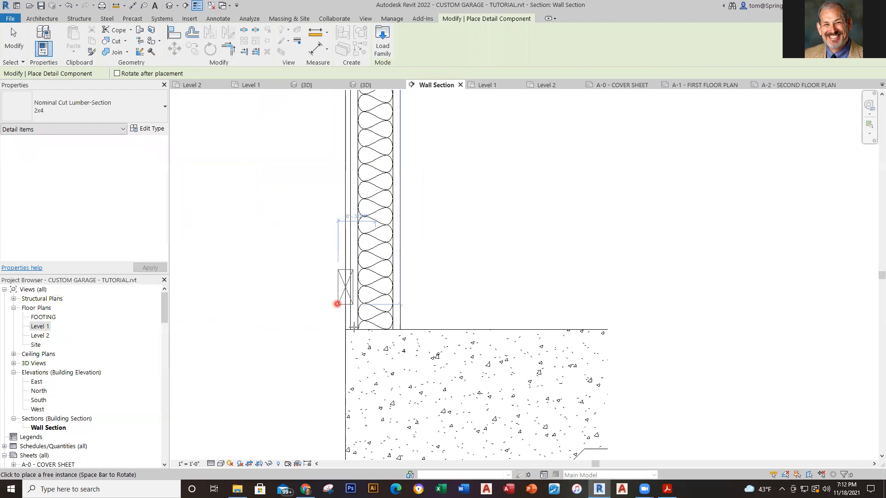
scroll(365, 332, "up", 3)
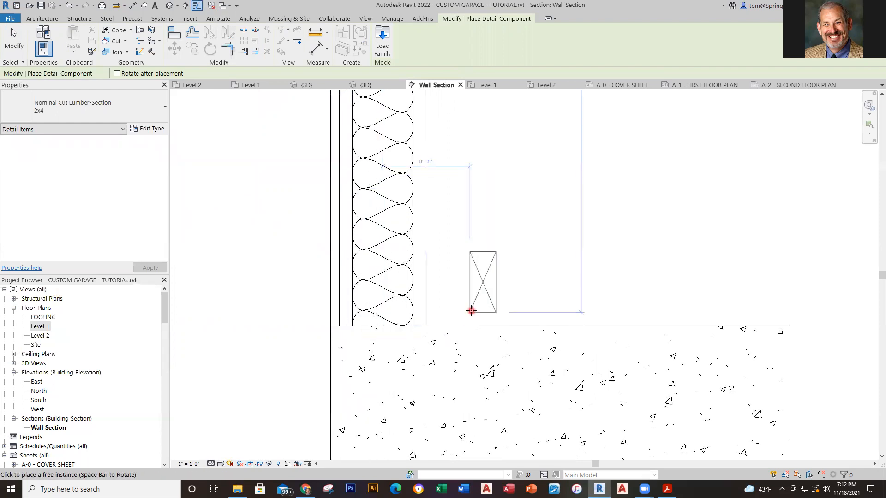
key("space")
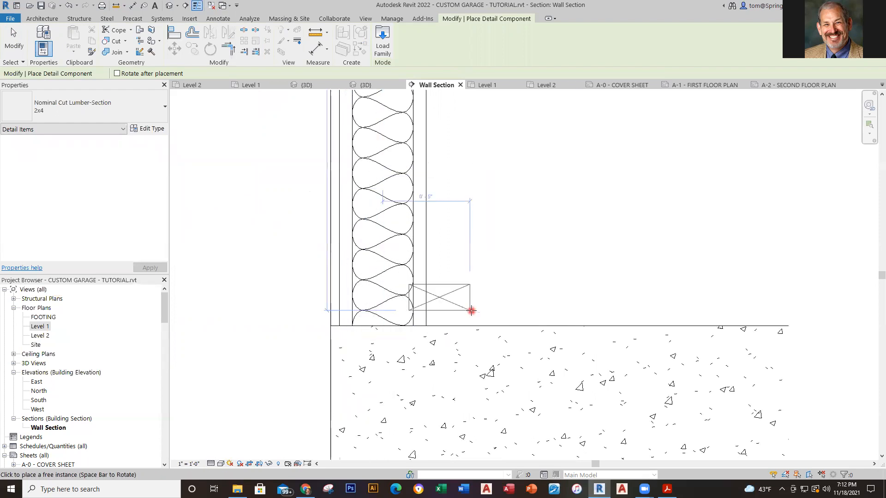
left_click(411, 326)
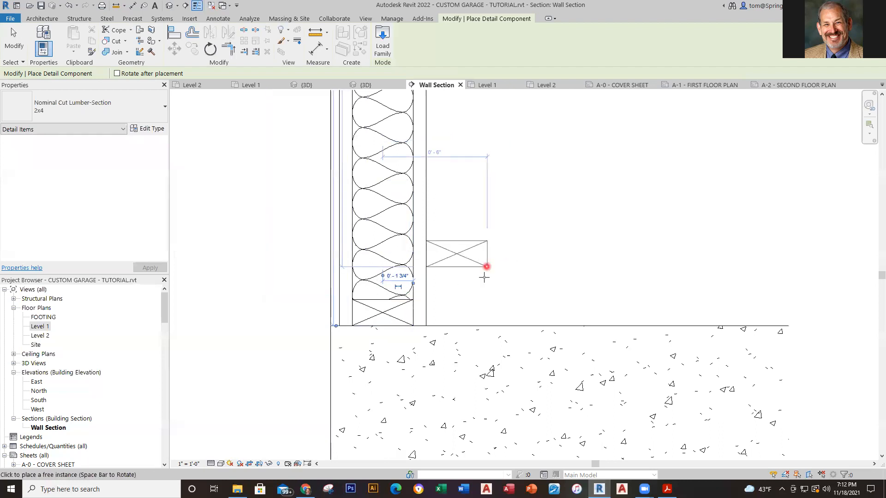
key("Escape")
key("Escape")
Step: Place a flat 2x4 lumber section detail component in the wall cavity with its top level with the underside of the floor joists
scroll(479, 290, "down", 5)
middle_click_drag(483, 255, 473, 413)
scroll(456, 235, "up", 2)
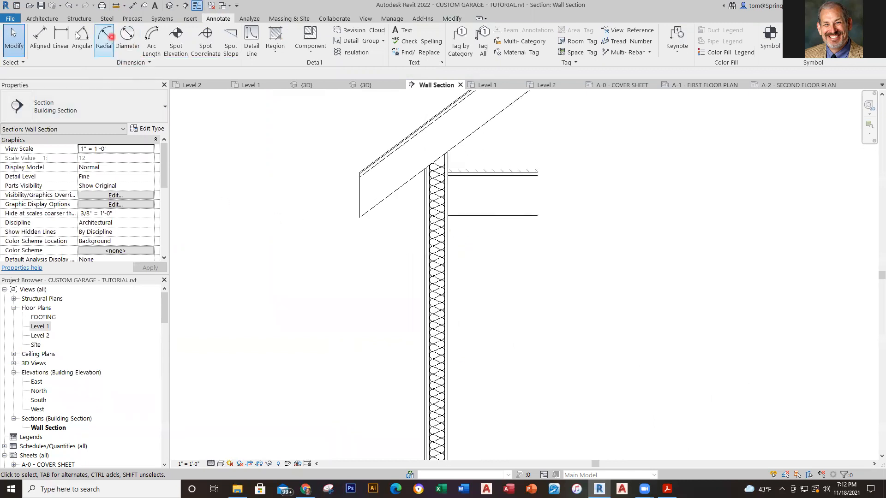
left_click(41, 18)
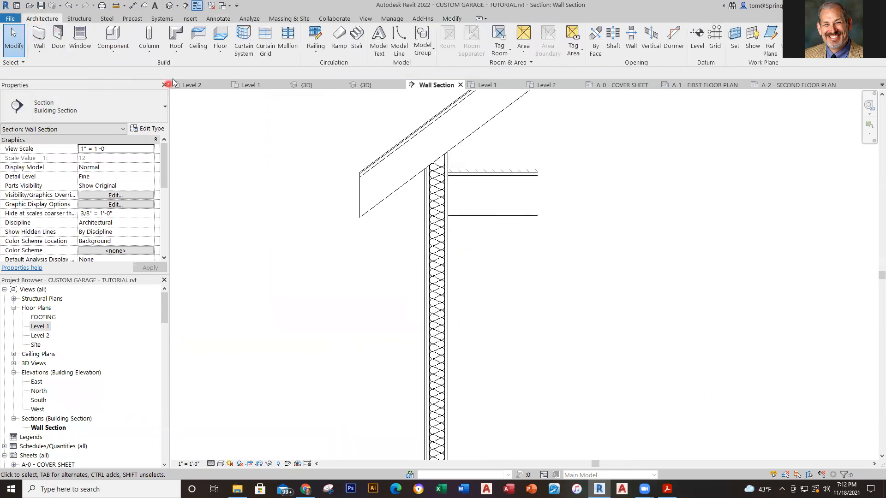
left_click(216, 21)
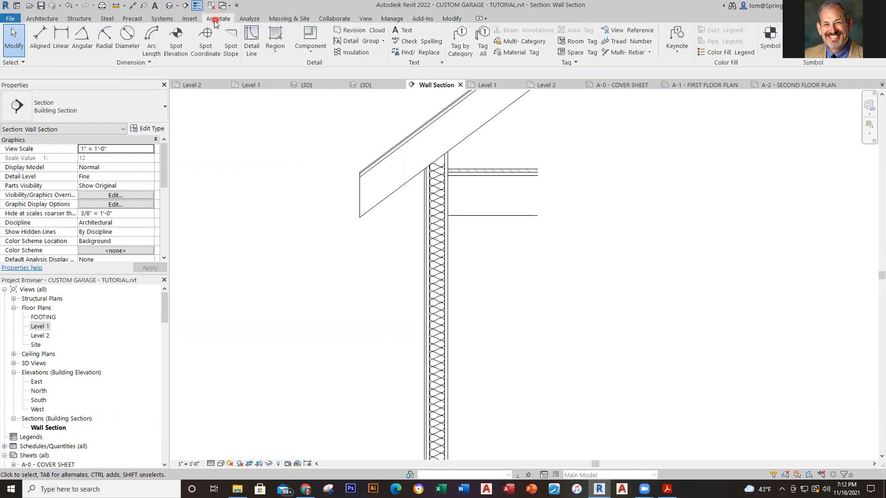
left_click(310, 46)
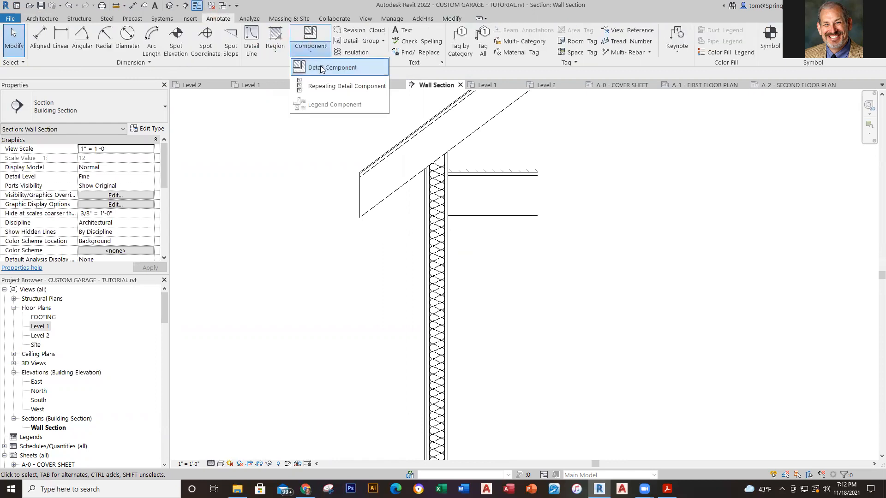
left_click(332, 67)
scroll(460, 262, "up", 2)
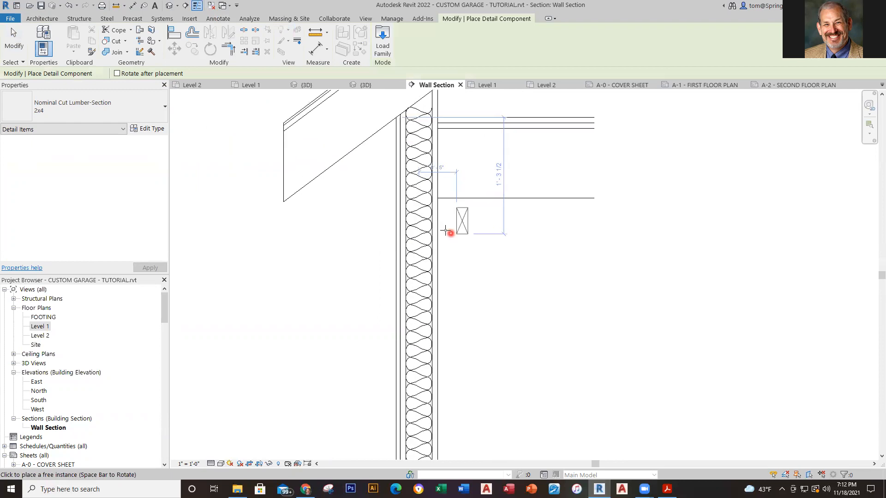
key("space")
scroll(449, 245, "up", 3)
middle_click_drag(454, 229, 476, 384)
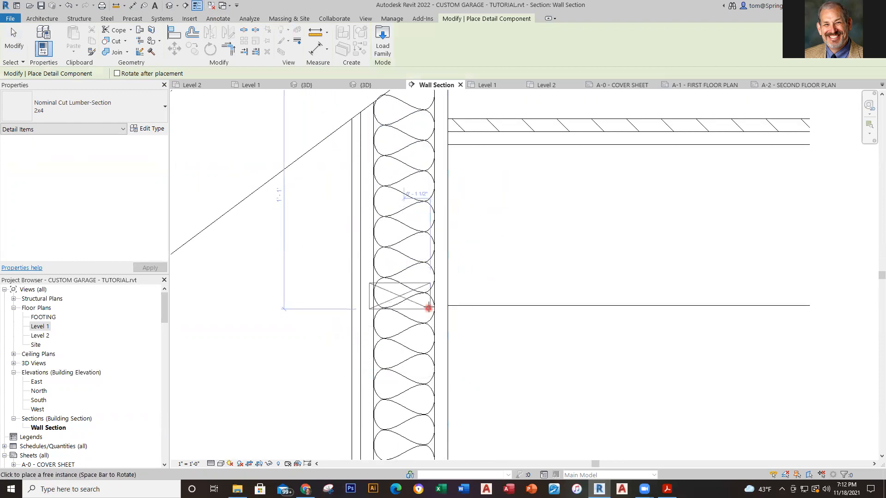
left_click(434, 331)
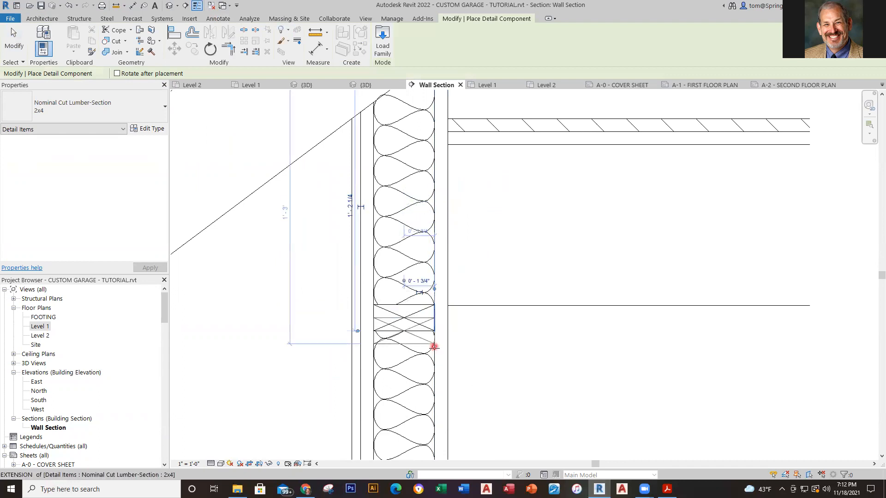
Step: Place a second flat 2x4 lumber section directly beneath the first one to complete the double top plate
left_click(433, 356)
key("Escape")
key("Escape")
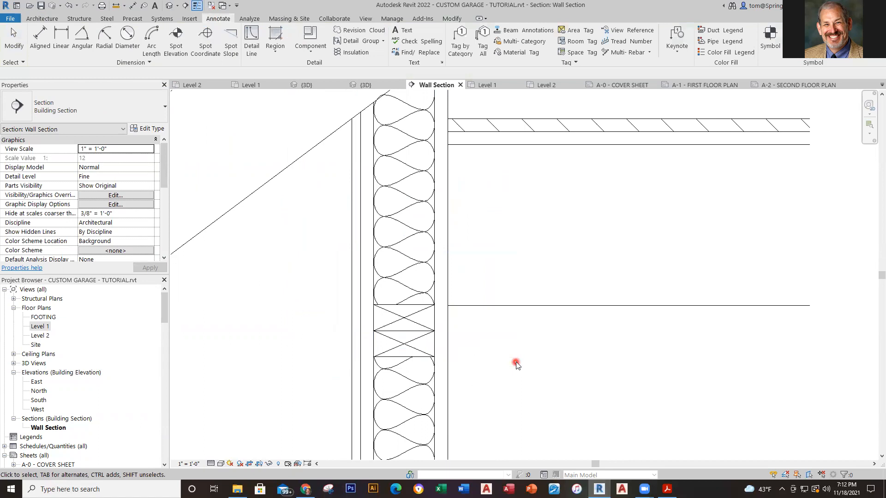
scroll(517, 362, "down", 3)
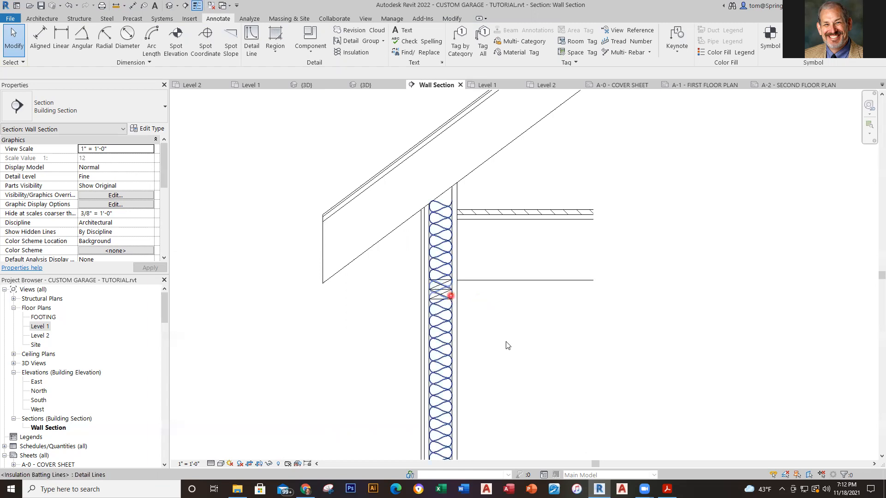
Step: Place an Anchor Bolts Hook-Side 3/4" detail component through the centre of the bottom plate, its washer on the plate and hook in the slab
scroll(507, 363, "down", 4)
scroll(508, 364, "up", 8)
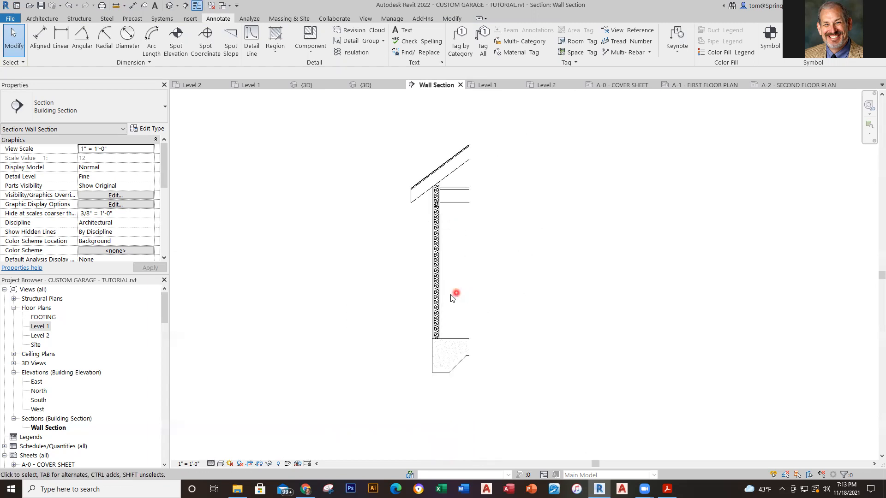
scroll(421, 380, "up", 2)
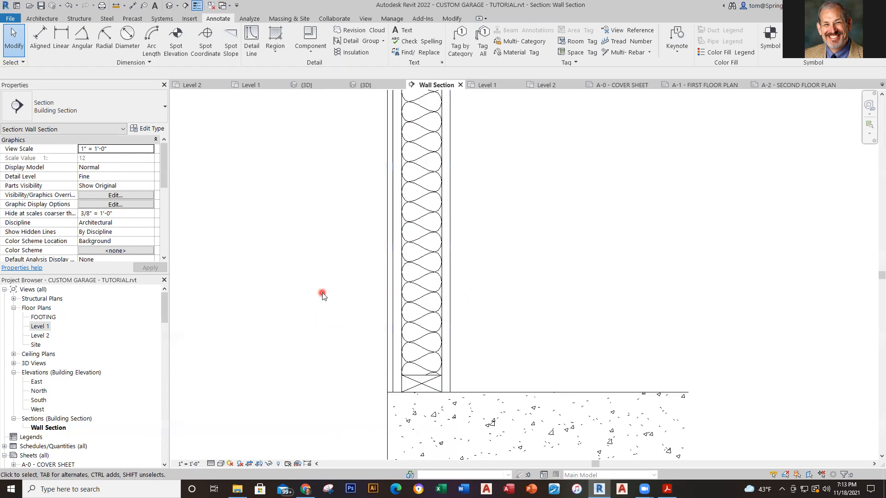
left_click(310, 46)
left_click(324, 68)
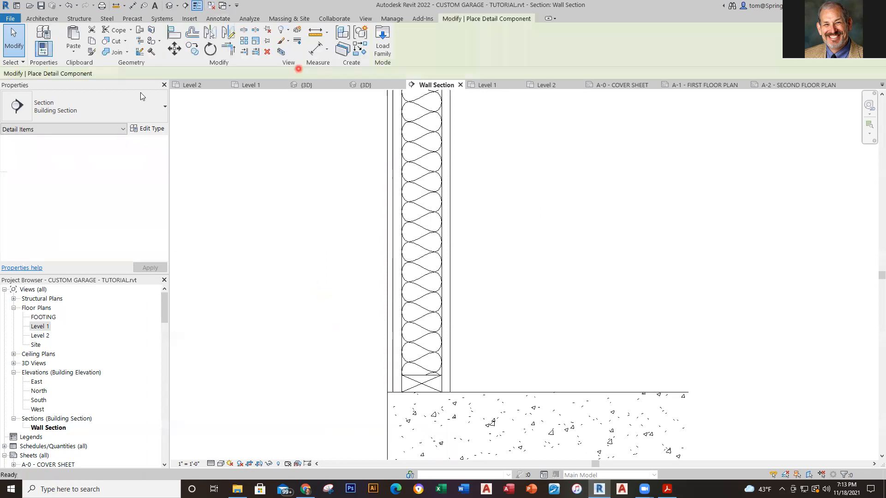
left_click(164, 108)
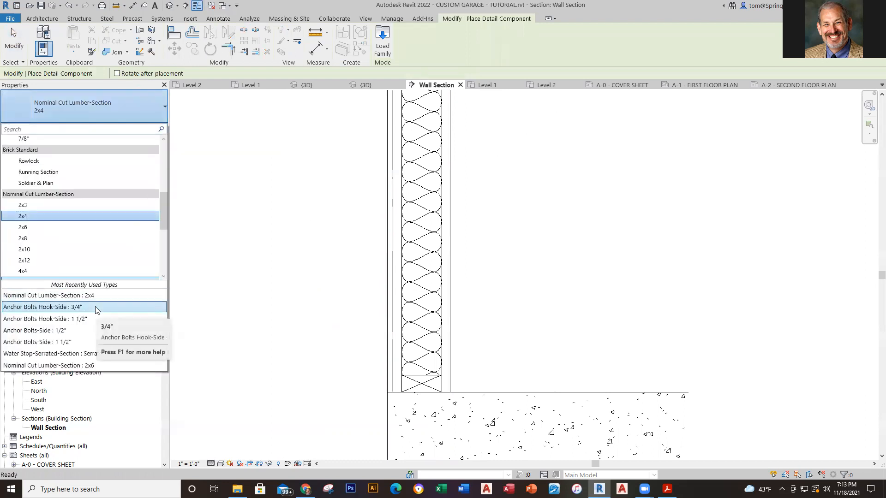
left_click(95, 307)
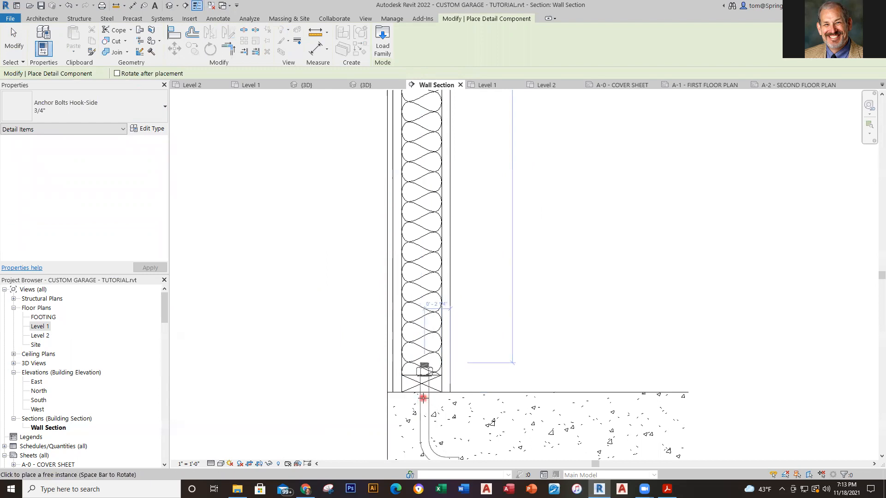
scroll(423, 398, "up", 4)
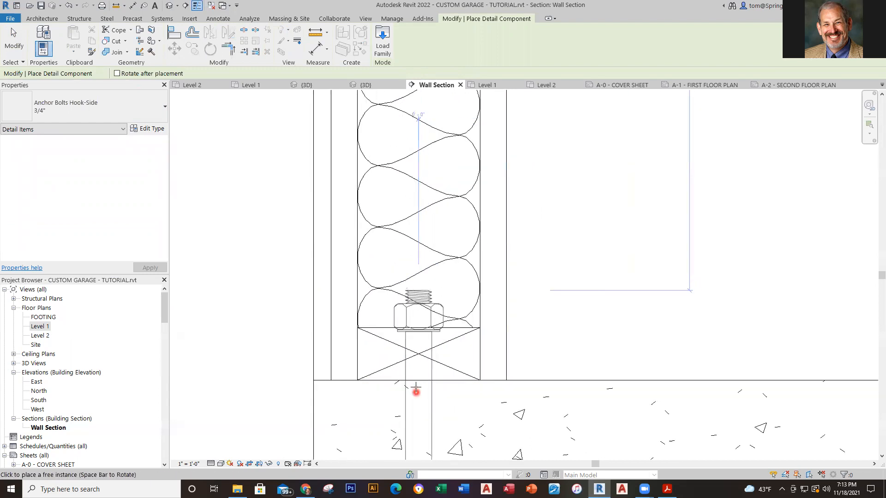
scroll(417, 387, "up", 3)
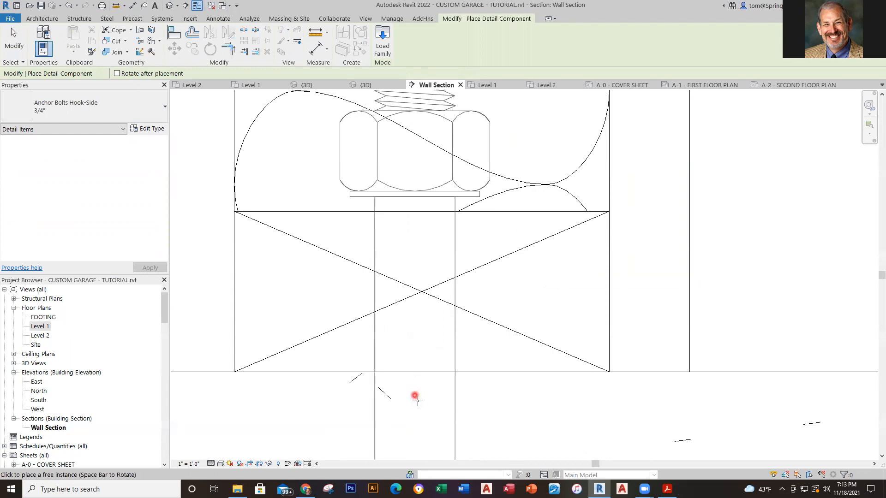
left_click(418, 400)
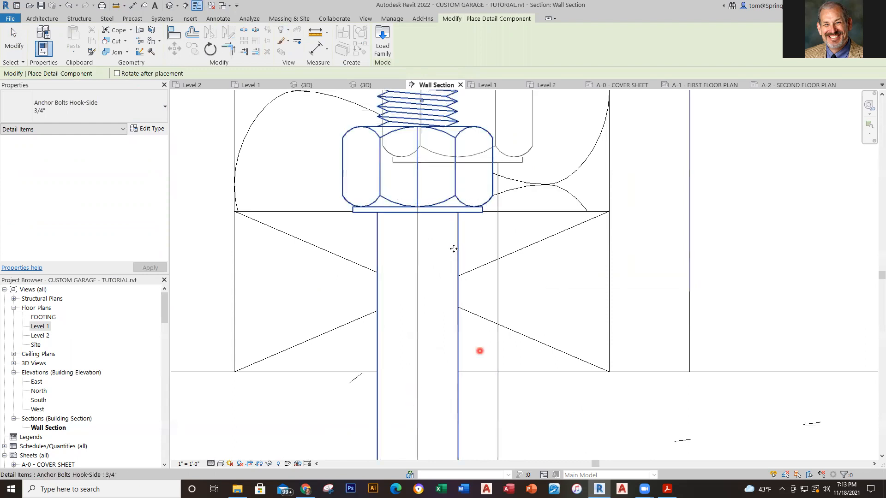
key("Escape")
key("Escape")
Step: Examine how the anchor bolt sits on the bottom plate and in the slab, and inspect the junction of wall, floor and roof
left_click(454, 249)
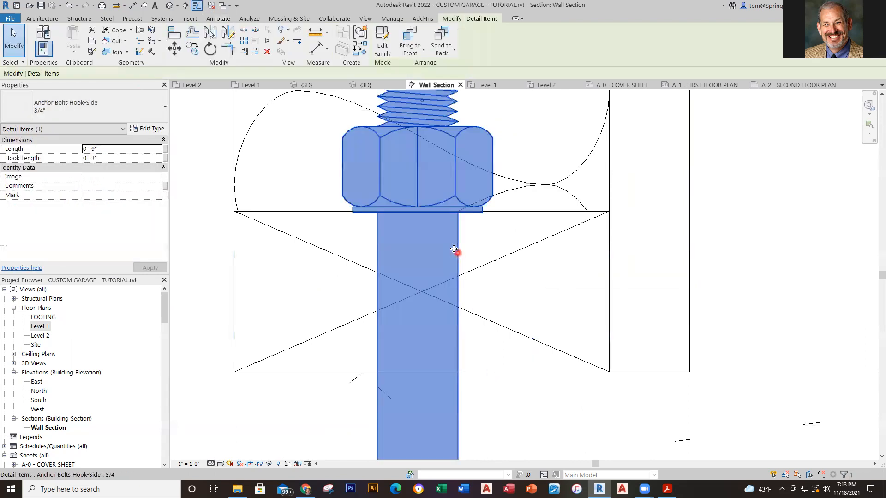
scroll(455, 250, "up", 2)
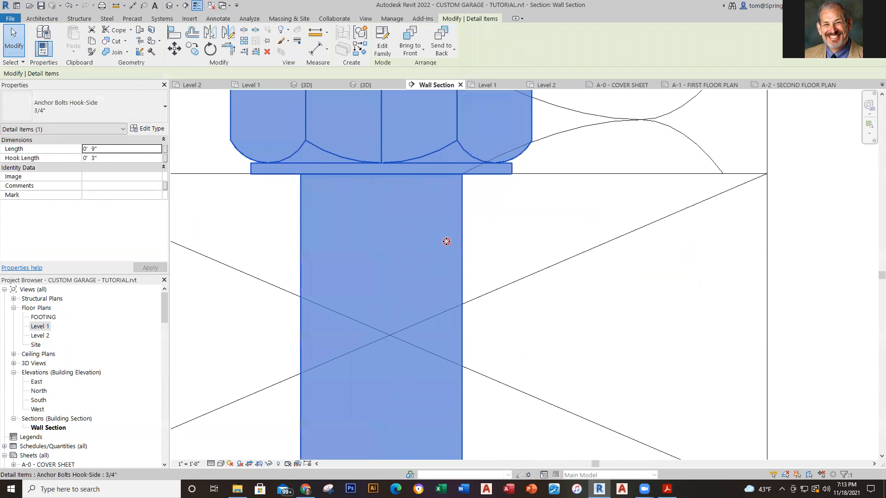
key("Escape")
scroll(446, 241, "down", 5)
scroll(472, 232, "down", 3)
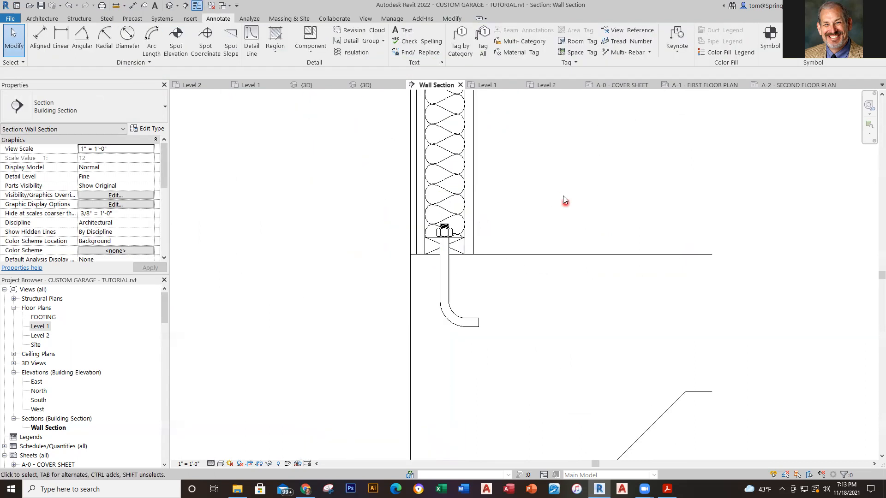
middle_click_drag(510, 194, 477, 346)
scroll(475, 319, "down", 3)
middle_click_drag(478, 291, 442, 392)
scroll(415, 208, "up", 2)
scroll(415, 217, "up", 3)
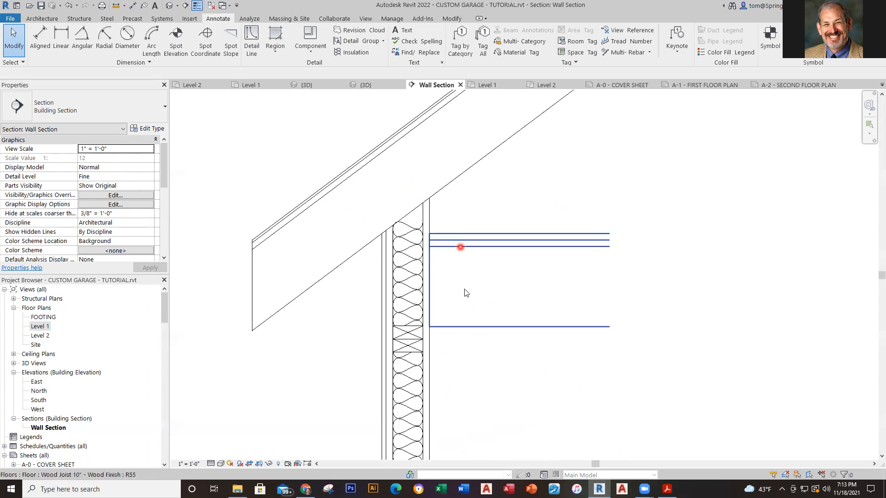
Step: Switch to the reference PDF in Acrobat, examine the wall section's ceiling joist and double top plate area at 300%, and return to Revit
left_click(667, 489)
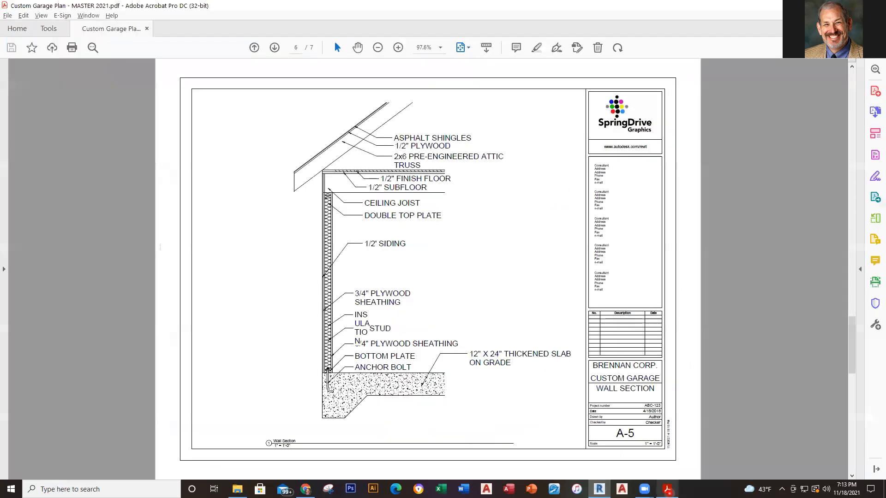
scroll(311, 183, "up", 3)
scroll(423, 248, "down", 4)
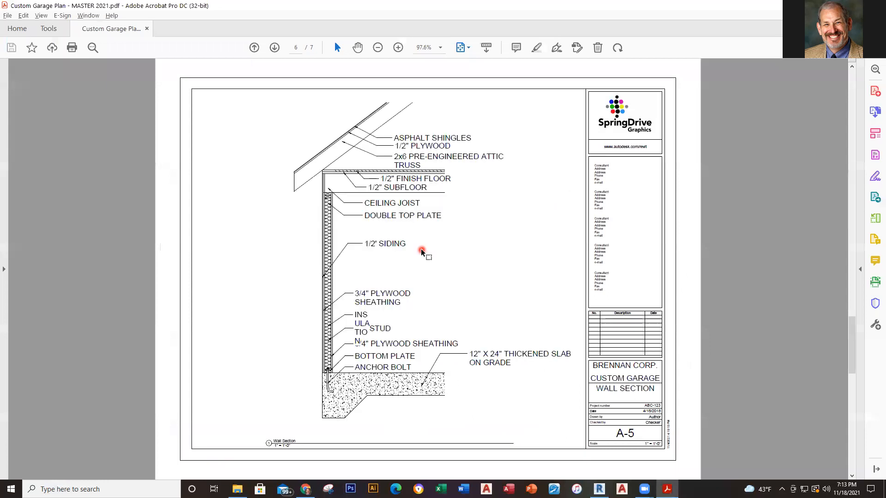
scroll(421, 250, "up", 1)
left_click(398, 48)
left_click(398, 48)
left_click(398, 47)
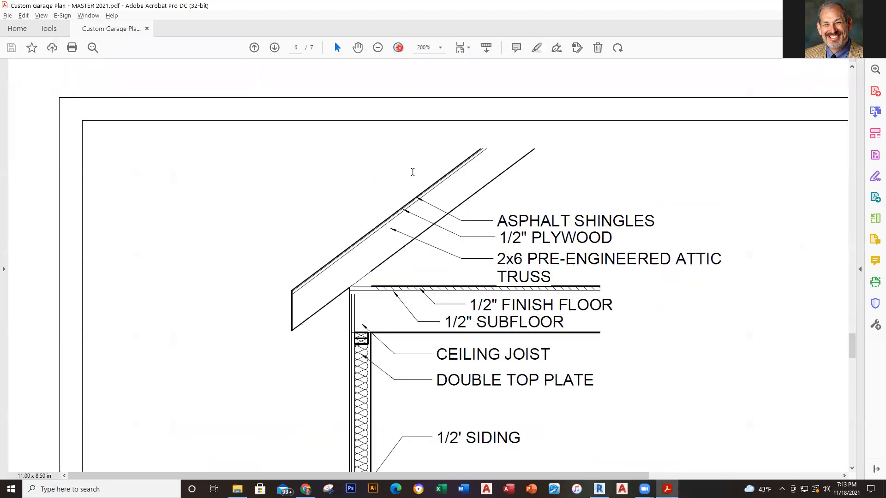
left_click(398, 48)
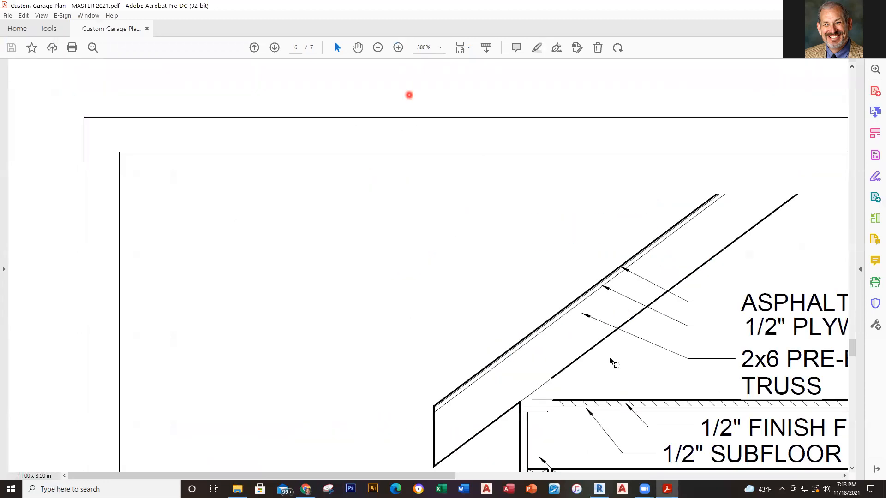
scroll(582, 363, "down", 3)
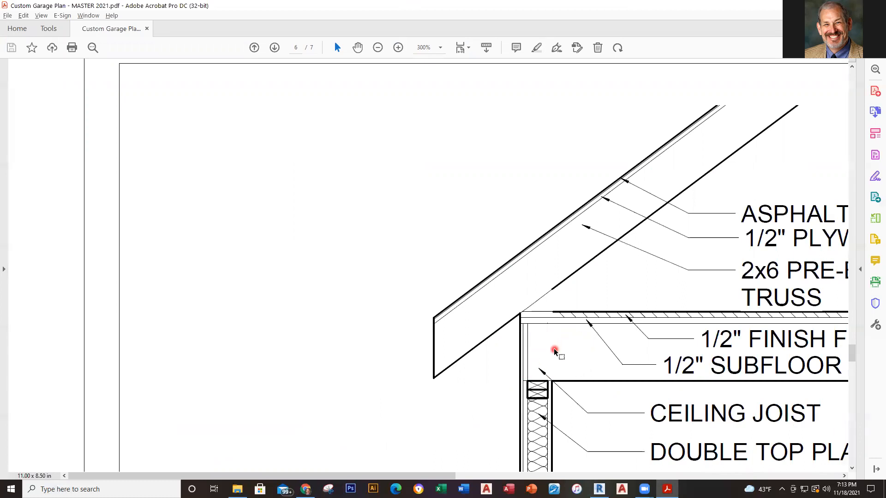
key("alt+Tab")
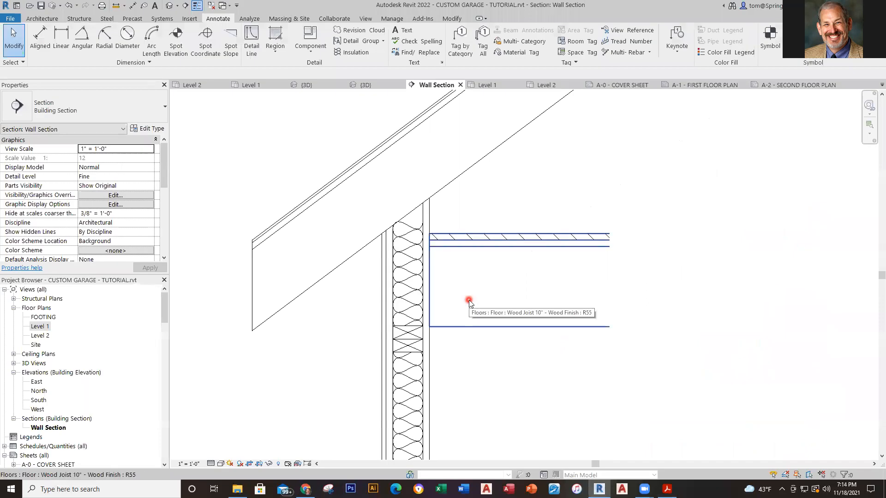
Step: Create a rectangular masking region about 4 1/4" by 10 11/16" from the top plate's outer upper corner to the floor's upper end corner
left_click(274, 52)
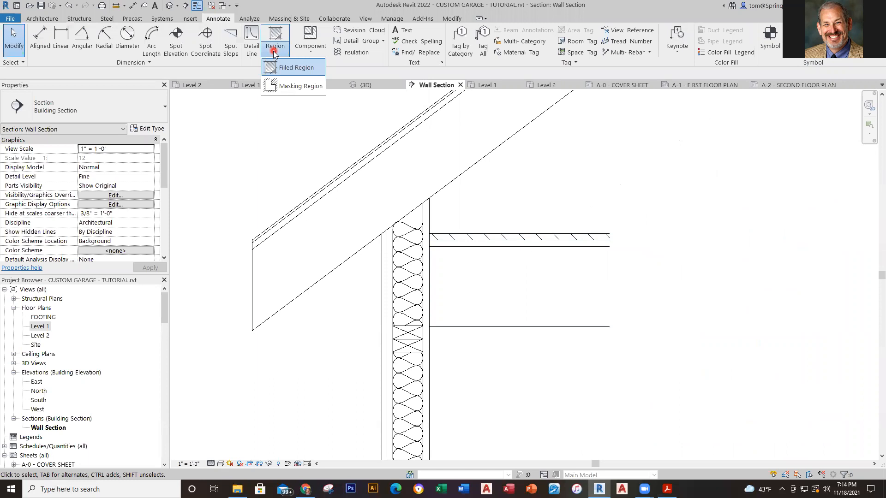
left_click(284, 87)
scroll(453, 338, "up", 2)
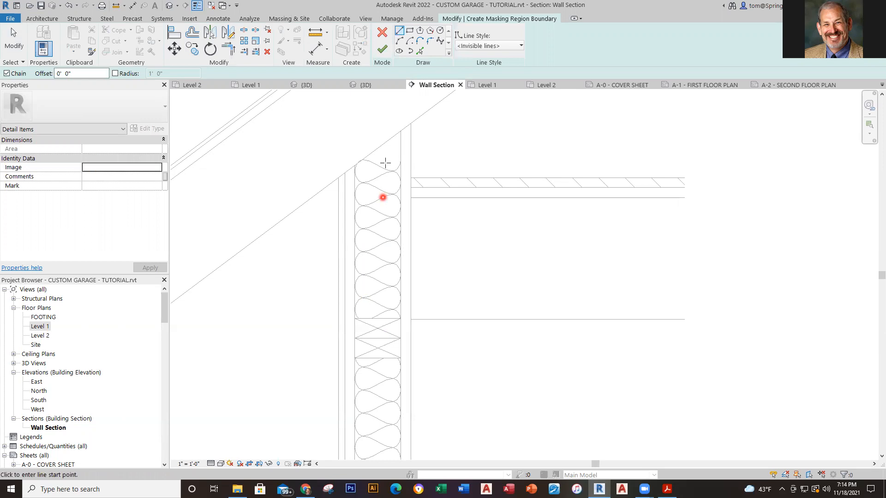
left_click(411, 30)
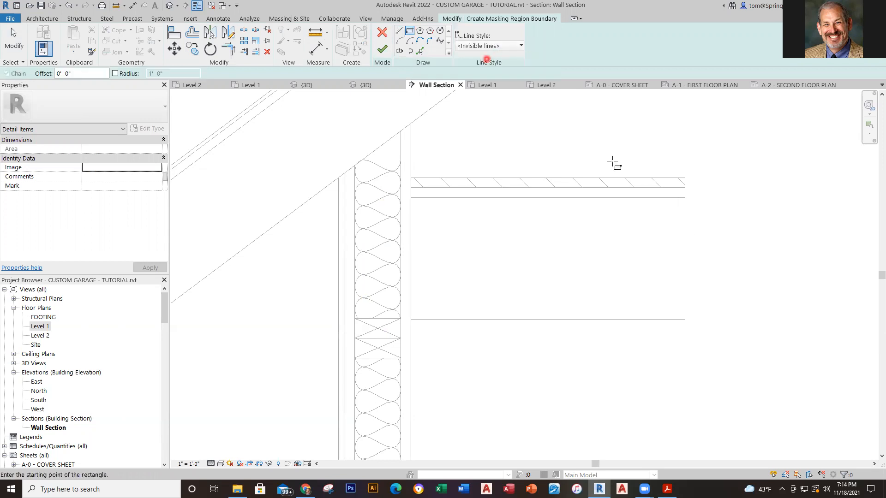
left_click(355, 318)
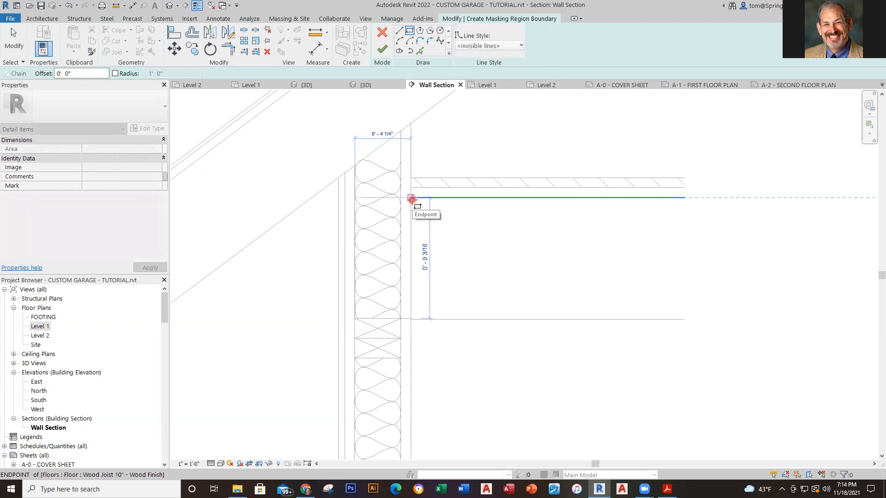
middle_click_drag(412, 203, 411, 288)
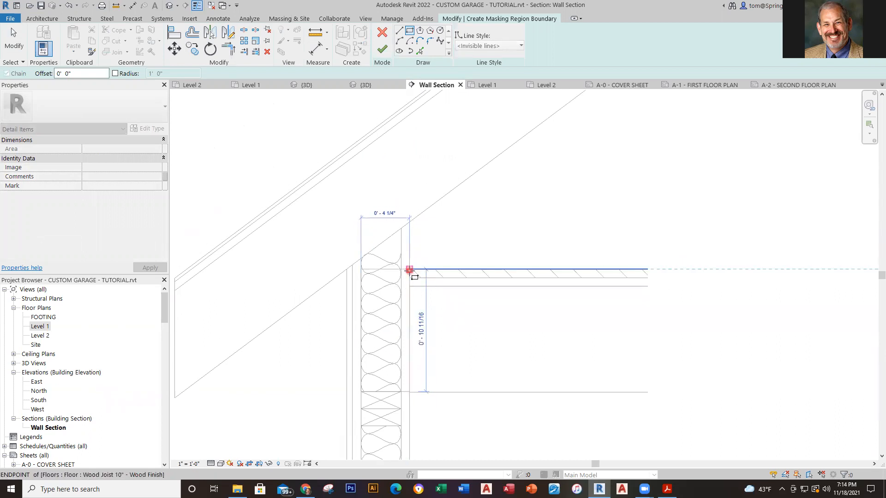
left_click(409, 270)
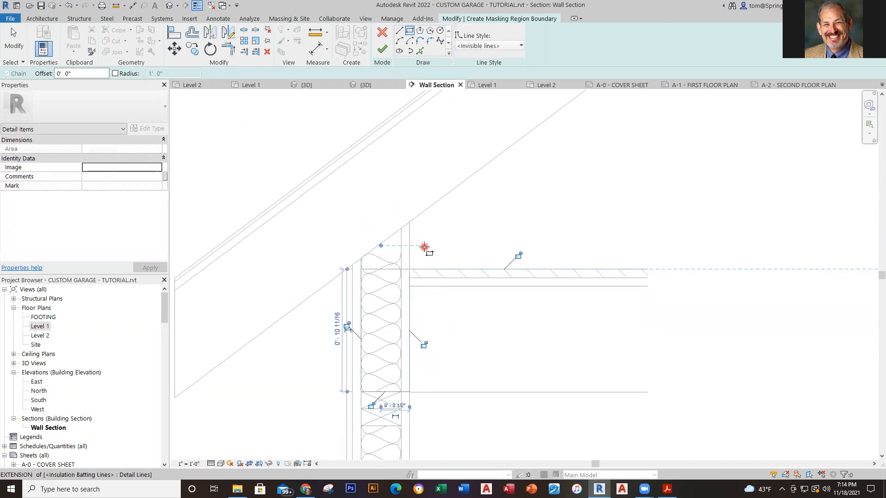
key("Escape")
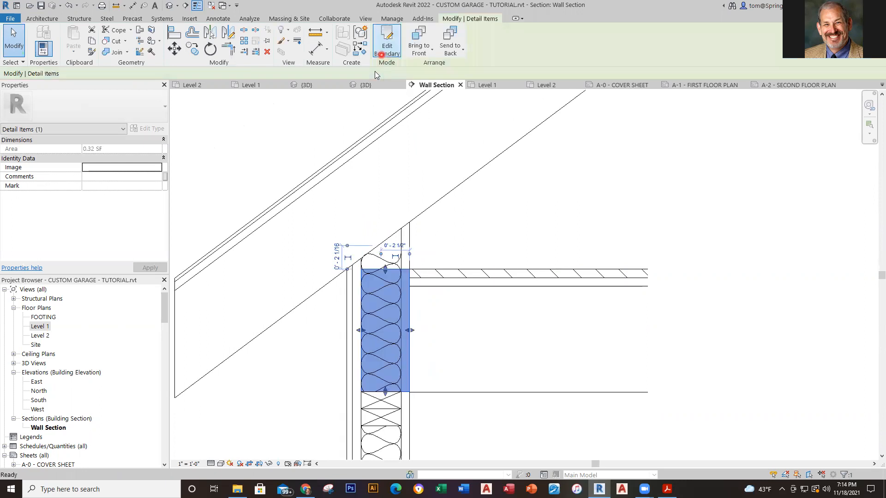
Step: Bring the masking region to the front so it covers the insulation and wall lines beside the floor joist
left_click(364, 330)
left_click(369, 330)
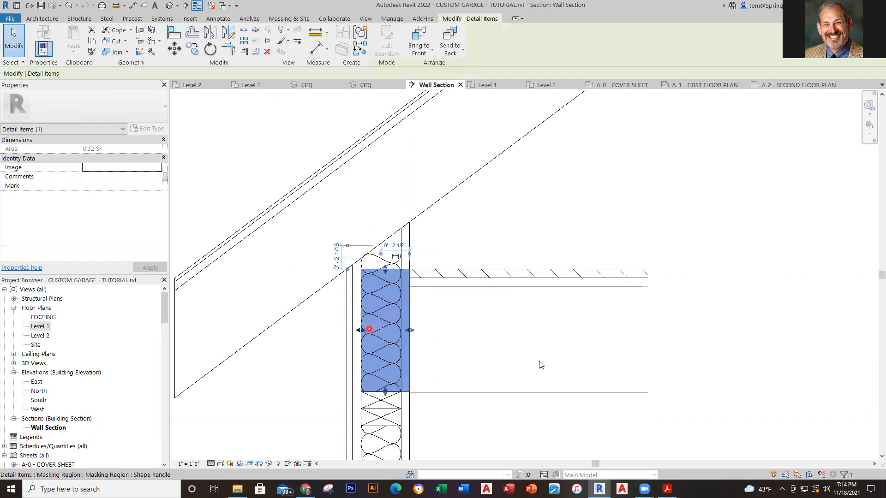
left_click(521, 319)
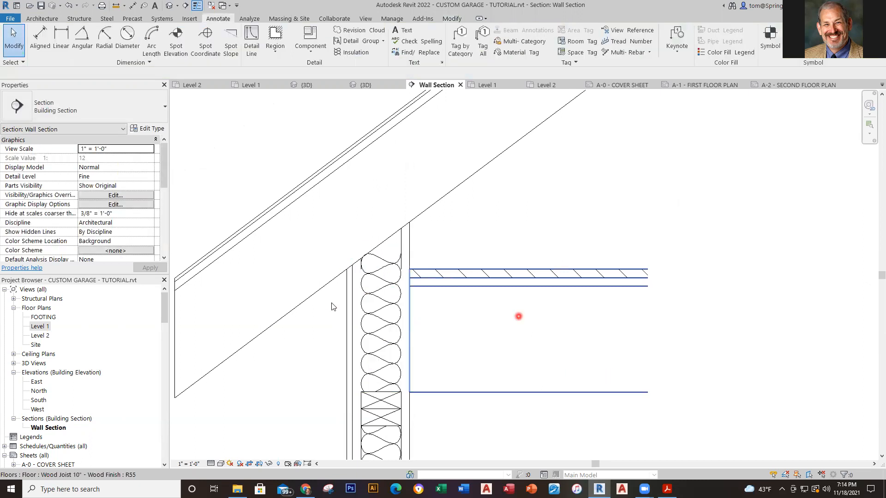
left_click(365, 313)
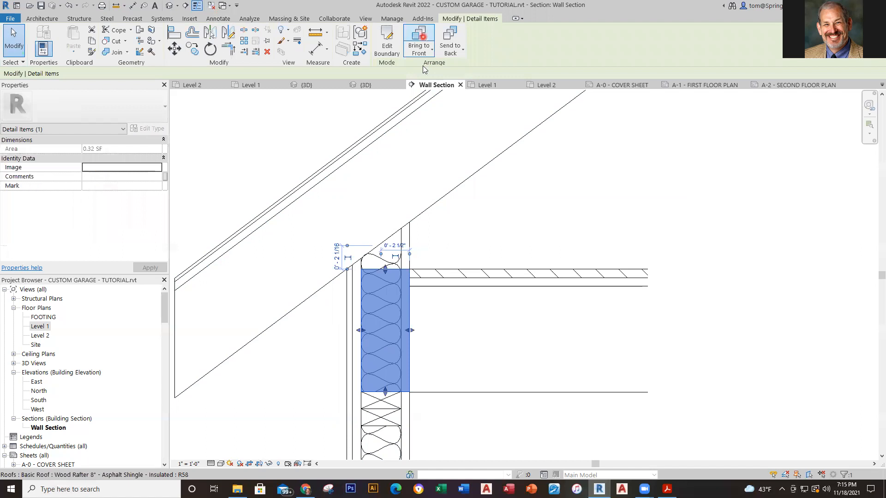
left_click(451, 254)
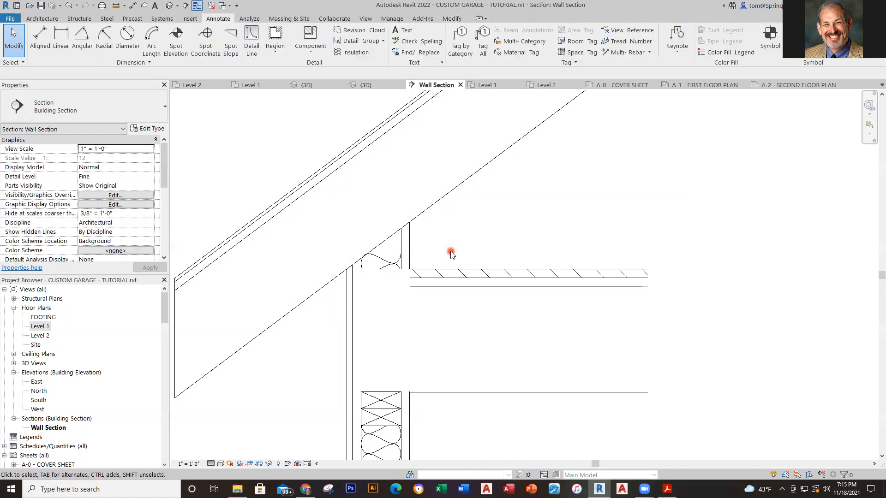
Step: Shorten the batt insulation by moving its upper end down to the masking region's top edge
left_click(375, 257)
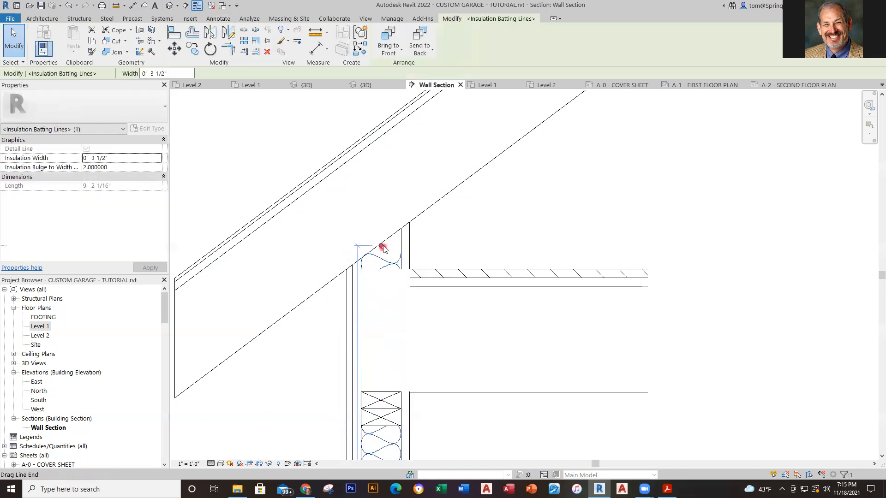
left_click_drag(379, 244, 379, 258)
left_click(484, 245)
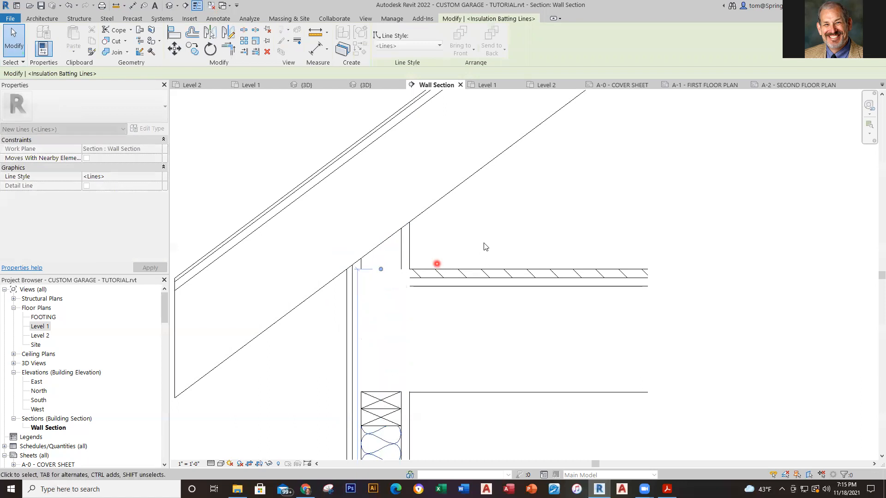
scroll(364, 272, "up", 3)
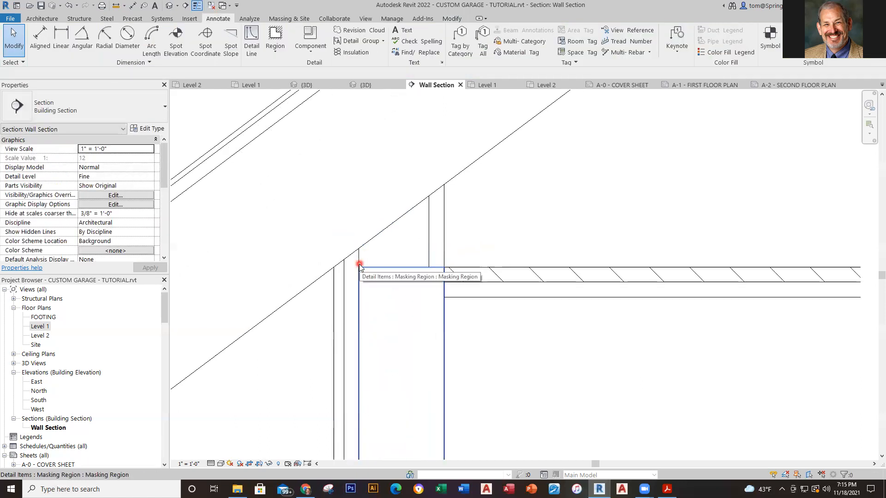
scroll(498, 240, "down", 3)
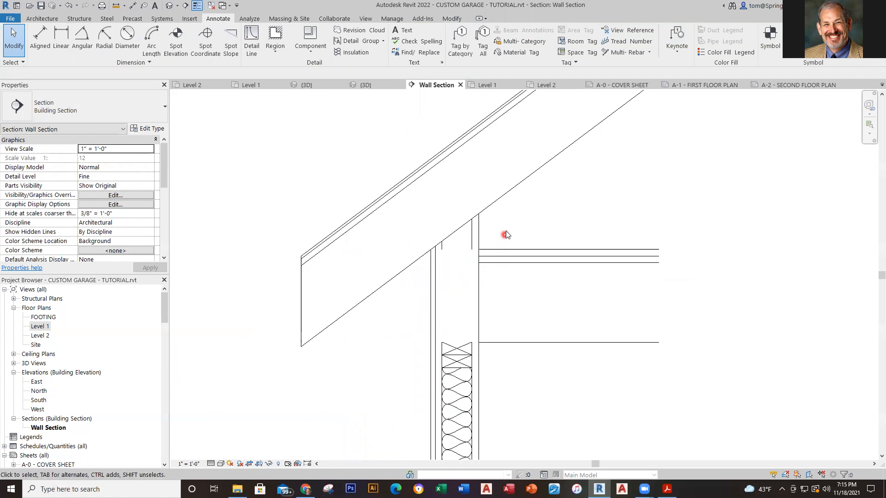
middle_click_drag(497, 238, 493, 240)
scroll(493, 240, "down", 2)
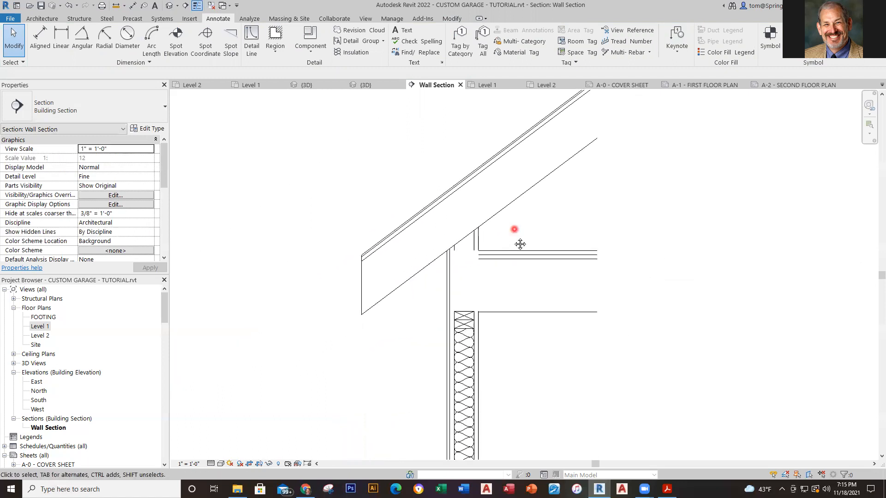
scroll(512, 240, "down", 2)
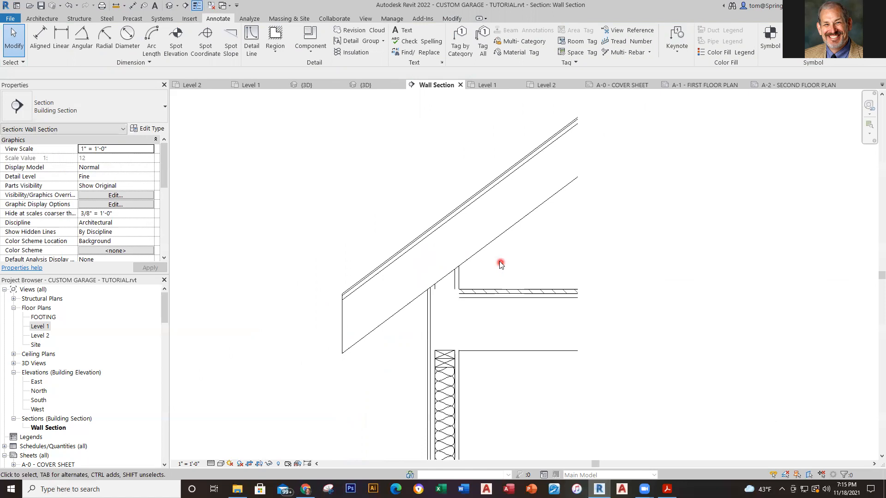
Step: Draw a detail line in the Thin Lines style along the wall's outer framing face, from the subfloor level down to the double top plate
left_click(251, 42)
left_click(500, 45)
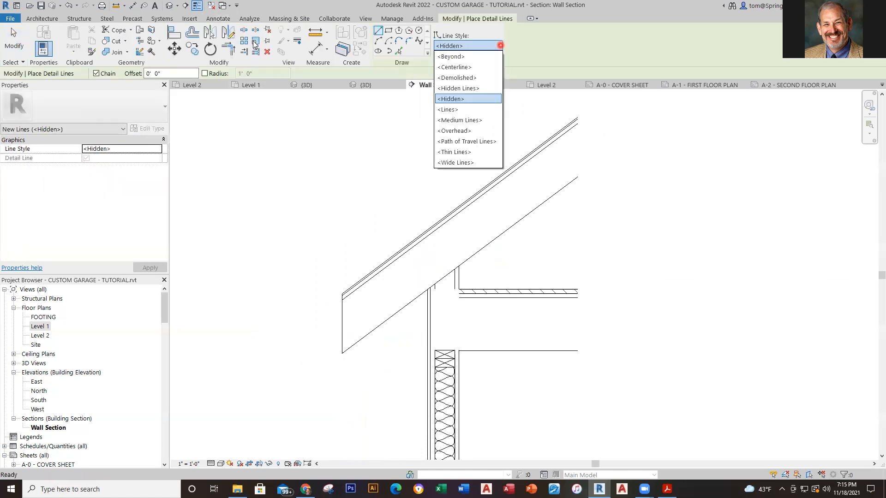
left_click(461, 148)
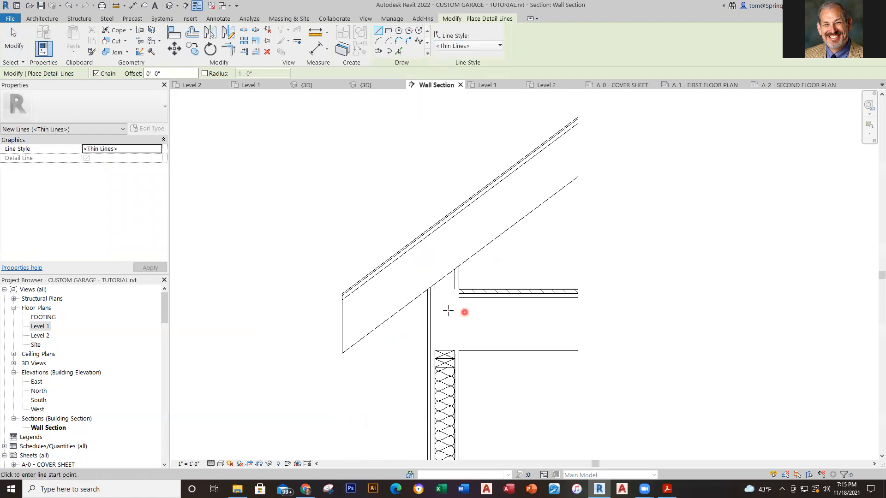
left_click(434, 290)
key("Escape")
scroll(469, 296, "up", 3)
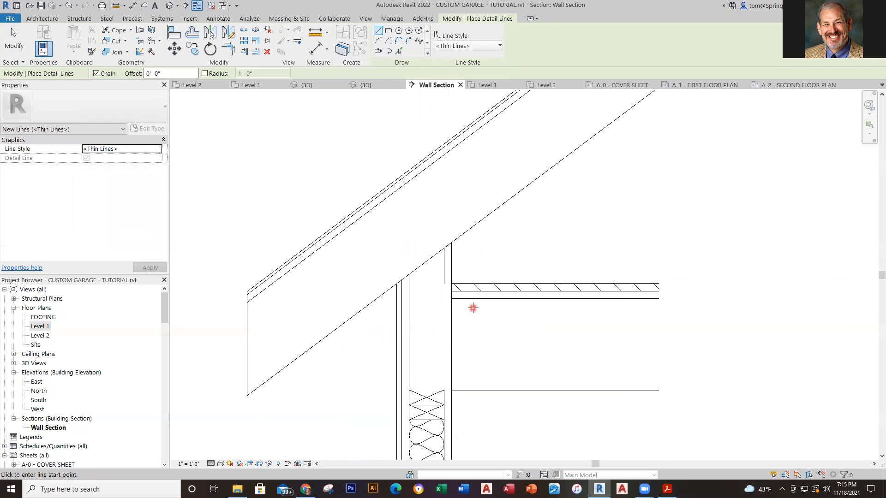
key("Escape")
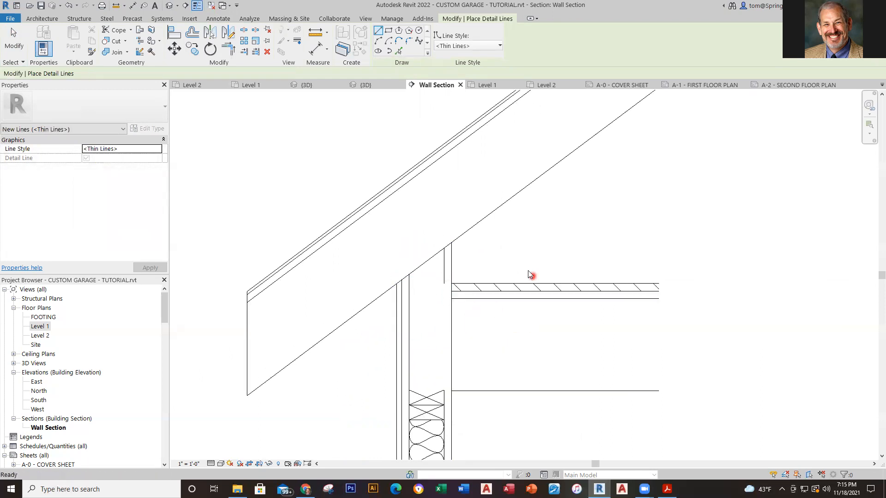
Step: Sketch a four-sided masking region boundary under the rafter between the wall's framing faces, with a 5 5/16" sloped edge and a 9 15/32" interior edge
left_click(278, 54)
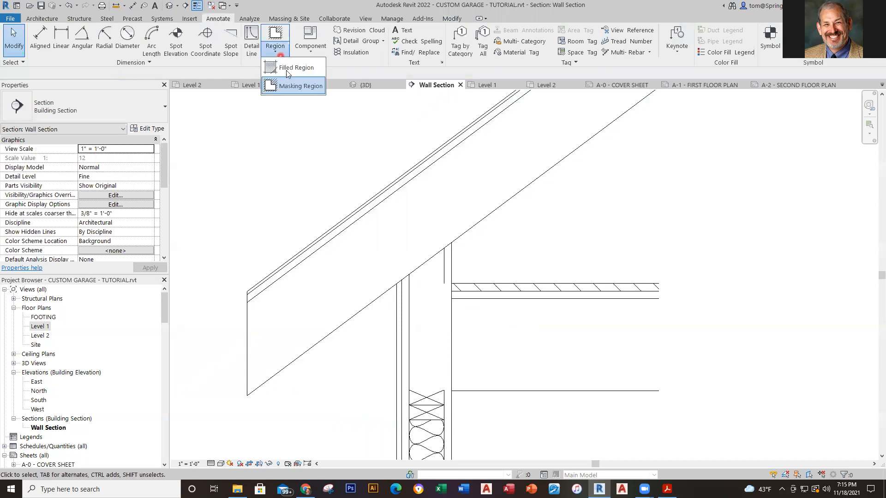
left_click(292, 85)
left_click(451, 242)
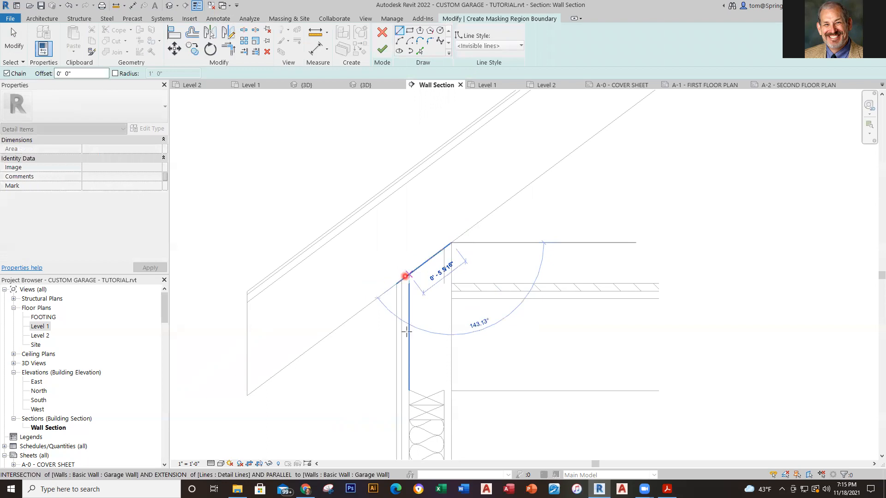
left_click(406, 332)
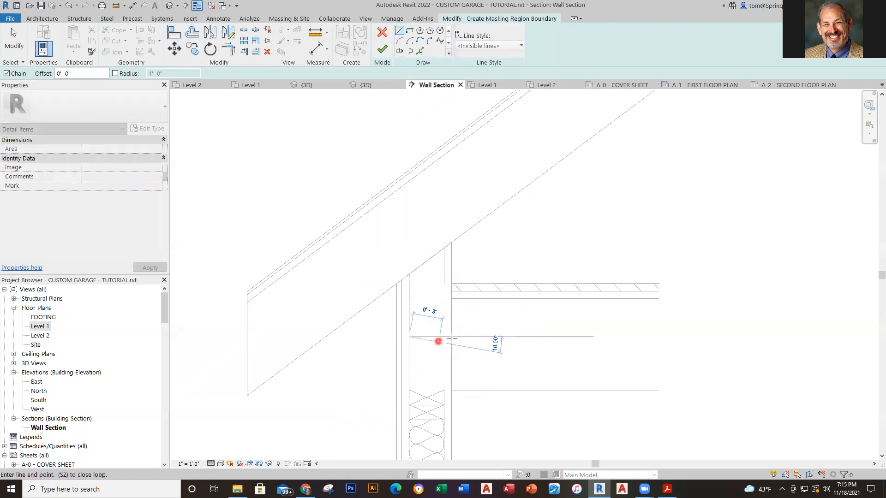
left_click(451, 336)
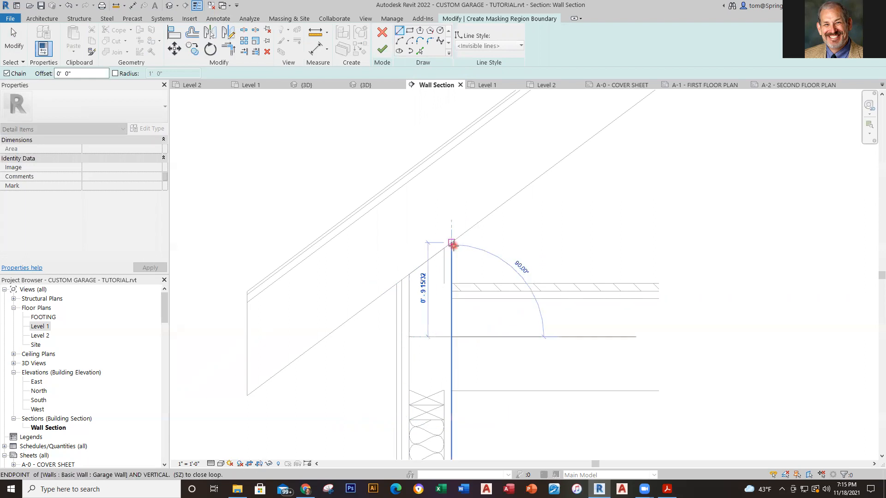
left_click(451, 244)
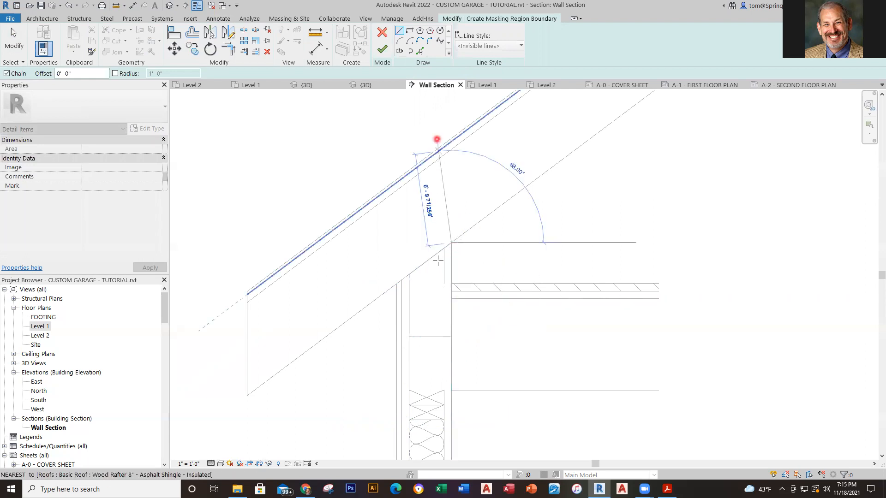
left_click(407, 274)
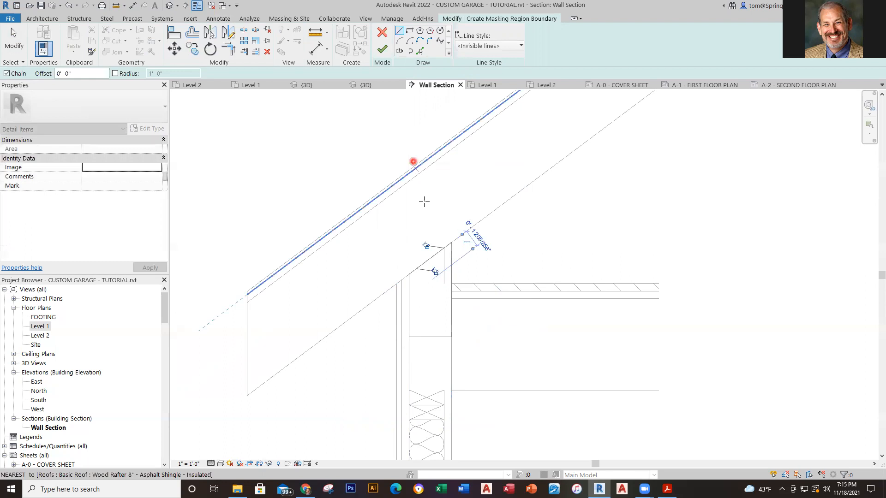
Step: Delete the duplicate sloped line from the masking region sketch and finish the region under the rafter
left_click(382, 50)
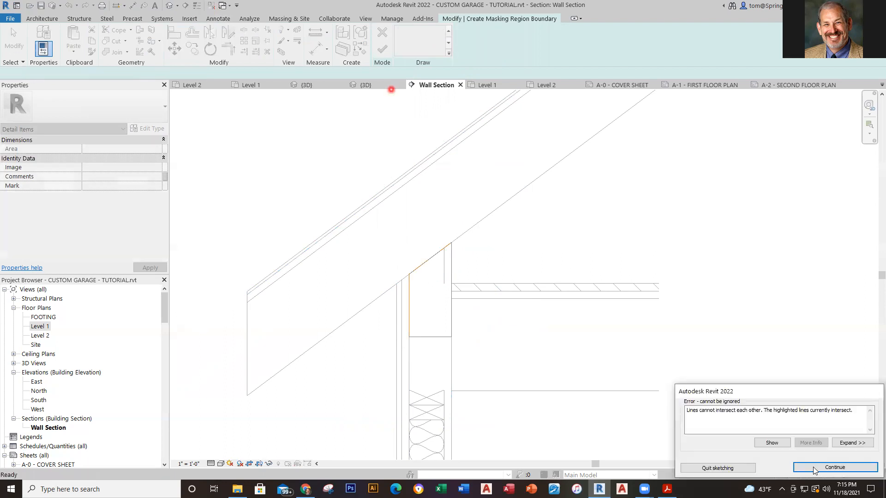
left_click(834, 468)
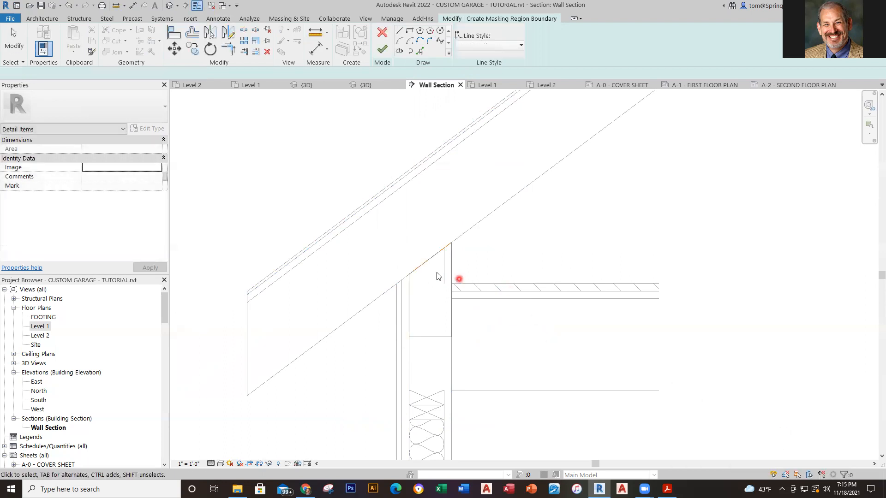
left_click(425, 262)
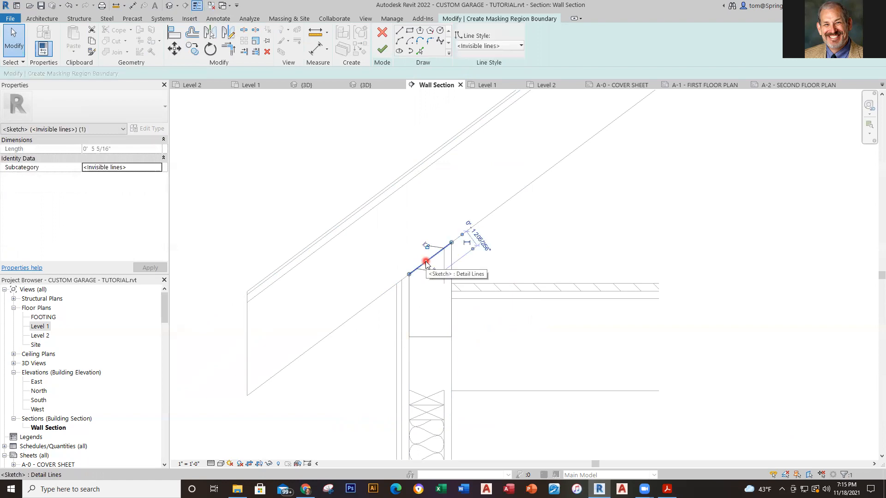
key("Delete")
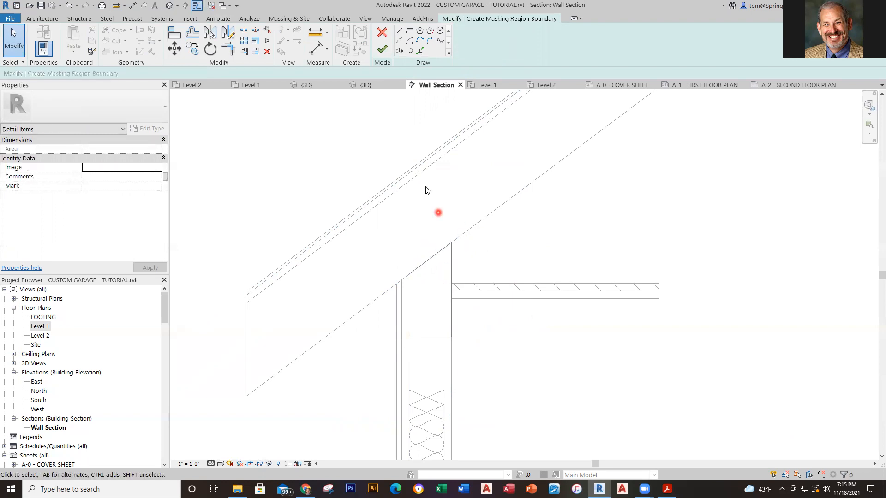
left_click(382, 49)
left_click(562, 260)
scroll(530, 323, "down", 3)
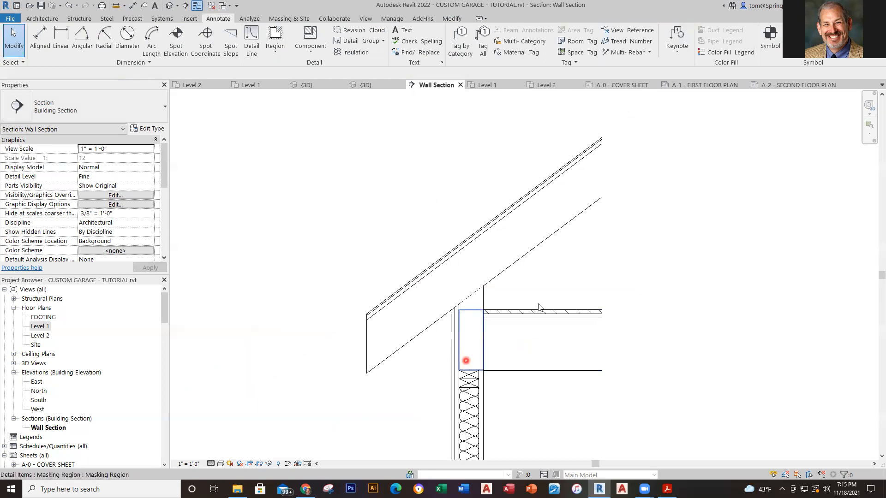
scroll(568, 286, "up", 2)
left_click(423, 339)
key("Escape")
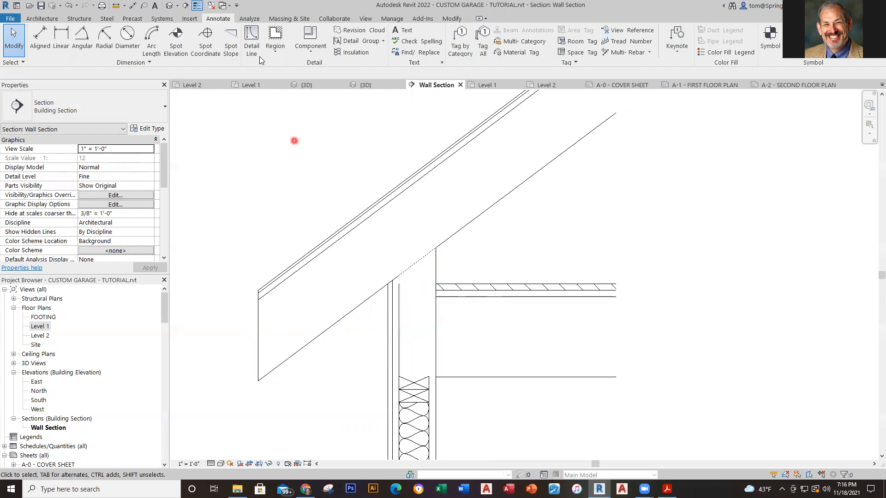
Step: Draw a short thin detail line from the upper end of the wall's outer framing line up to the rafter's underside
left_click(317, 53)
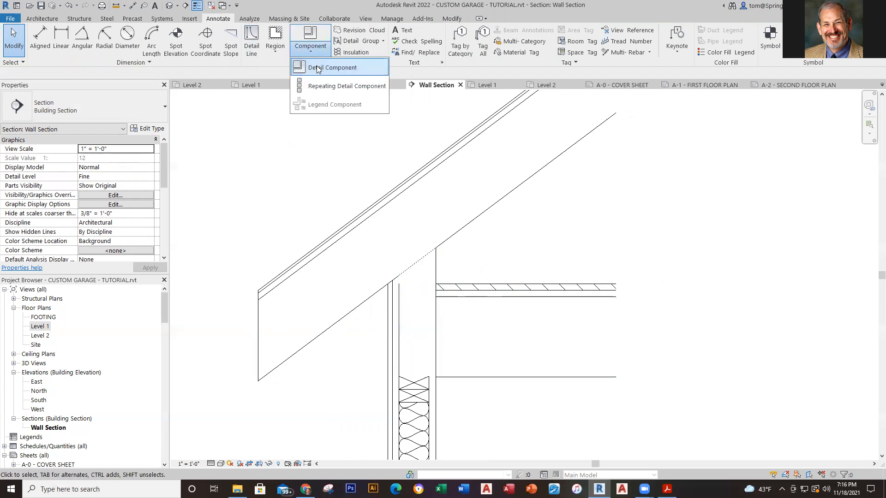
left_click(328, 42)
left_click(253, 41)
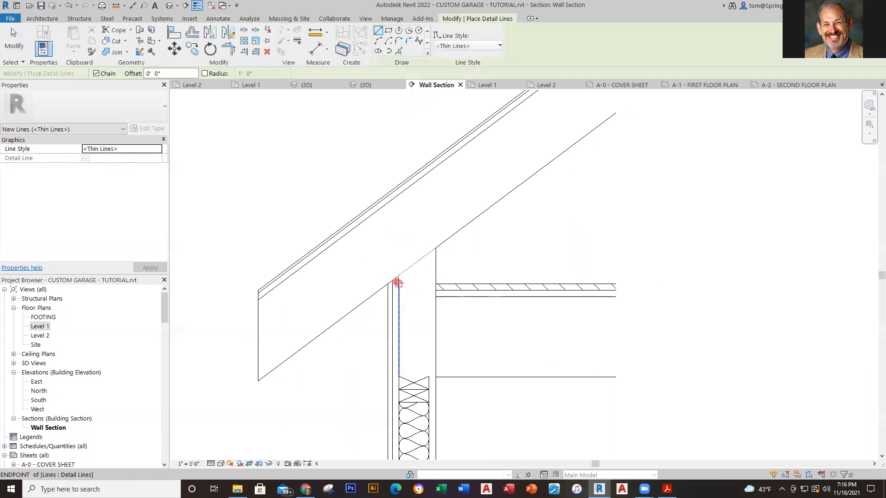
left_click(399, 283)
left_click(398, 276)
key("Escape")
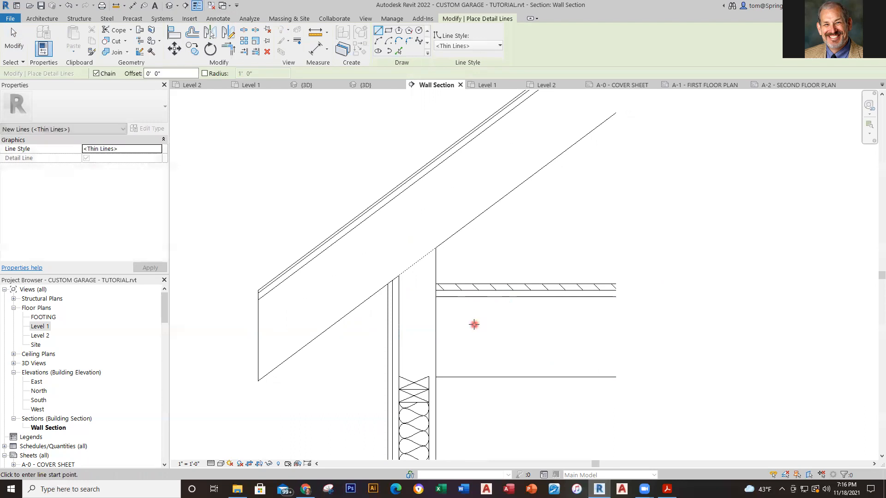
Step: Extend the floor joist's bottom edge across the top plate to the wall's outer framing line with a thin detail line
left_click(437, 378)
left_click(395, 374)
key("Escape")
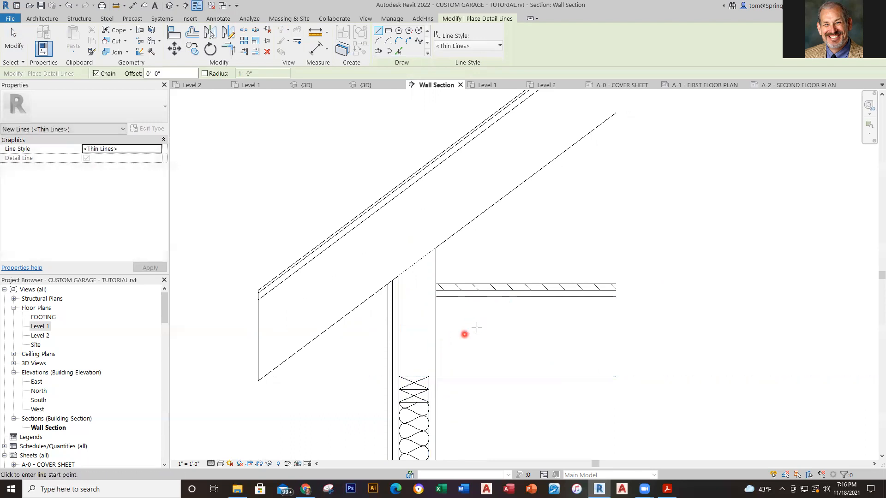
Step: Extend the joist's top edge and both subfloor edges to the wall's outer framing line with three 4 1/4" thin detail lines
scroll(477, 327, "down", 3)
scroll(457, 318, "up", 2)
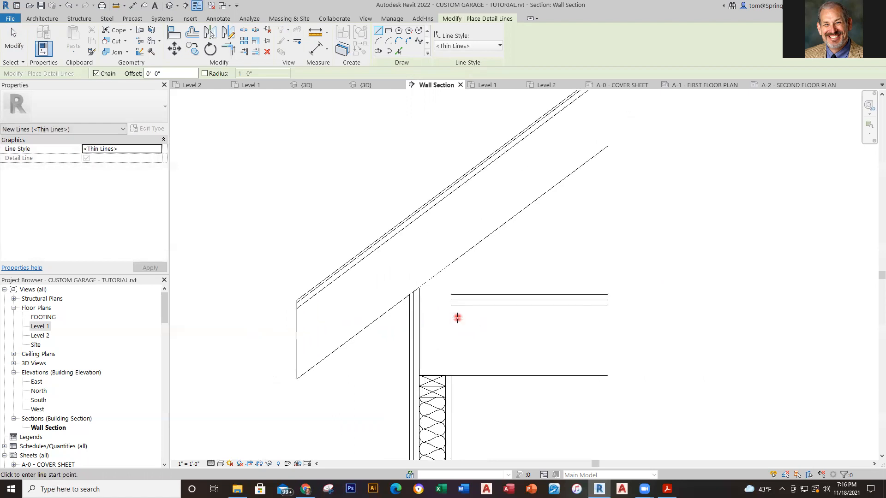
left_click(451, 306)
key("Escape")
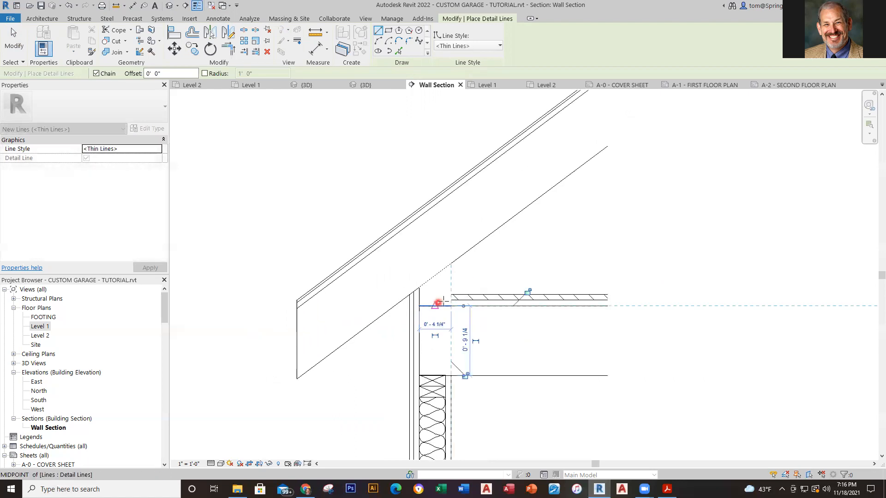
left_click(450, 301)
key("Escape")
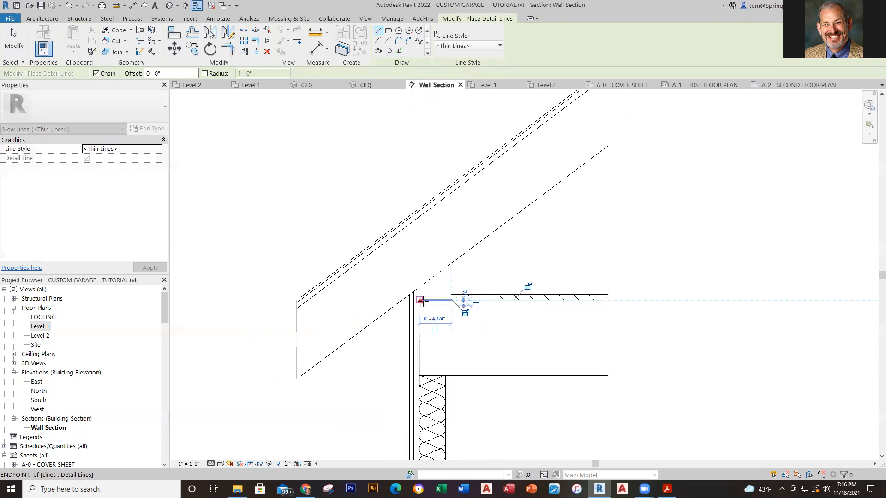
left_click(450, 294)
left_click(420, 296)
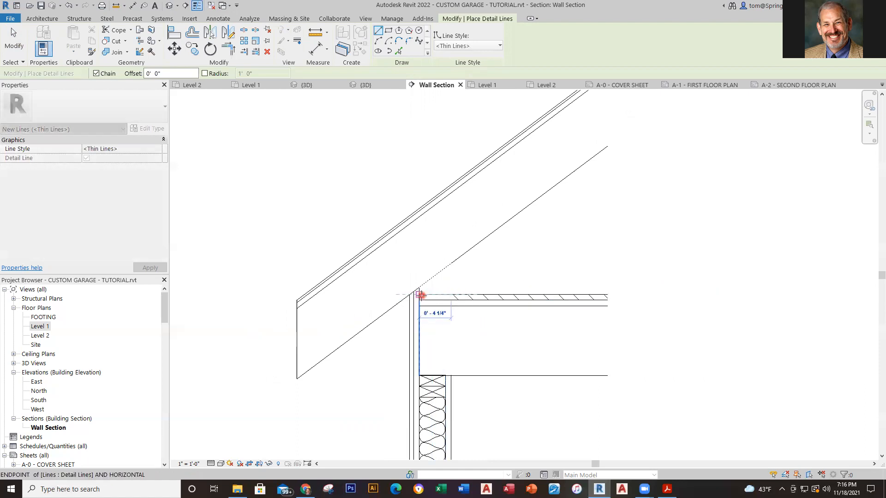
key("Escape")
scroll(439, 302, "up", 2)
key("Escape")
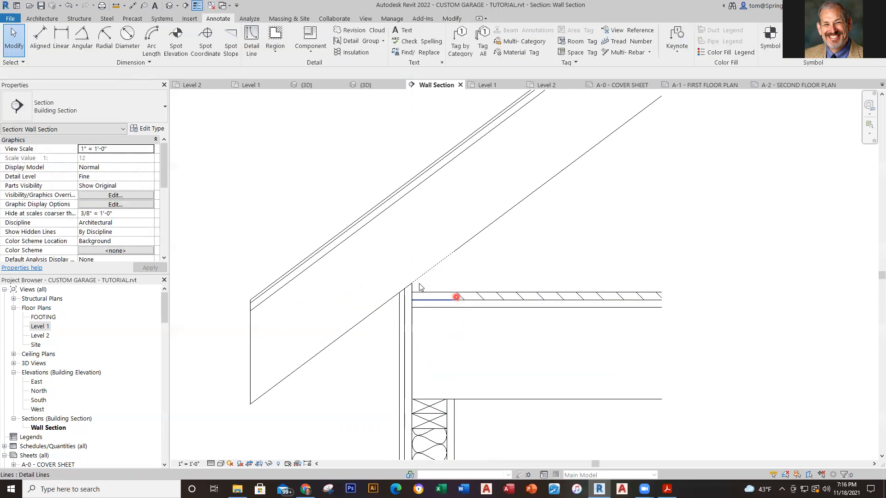
Step: Start a filled region and set its type to Diagonal Up
left_click(145, 139)
left_click(284, 45)
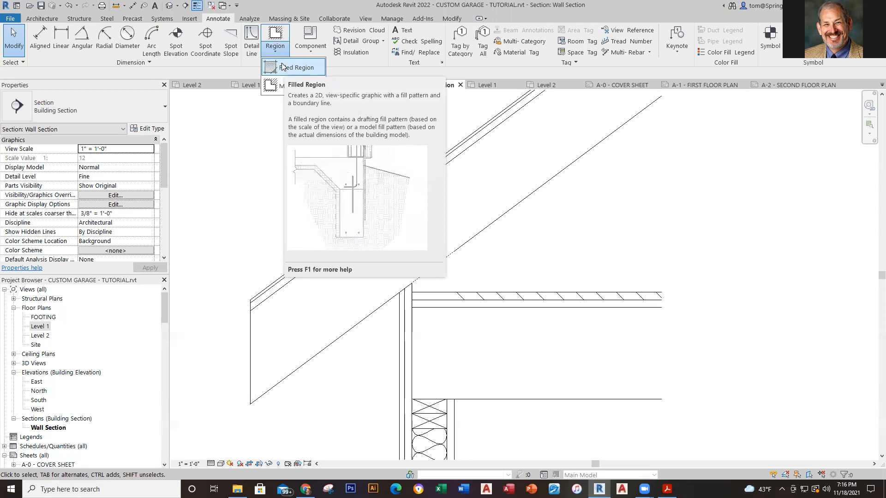
left_click(282, 67)
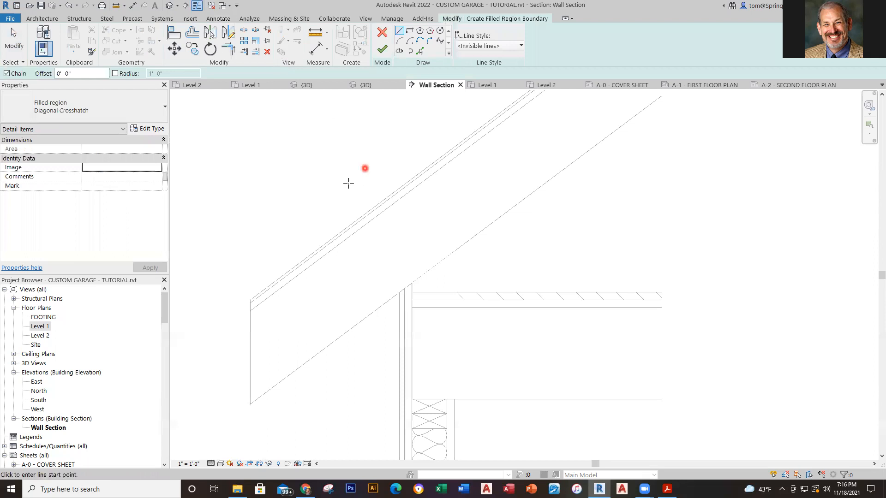
left_click(165, 109)
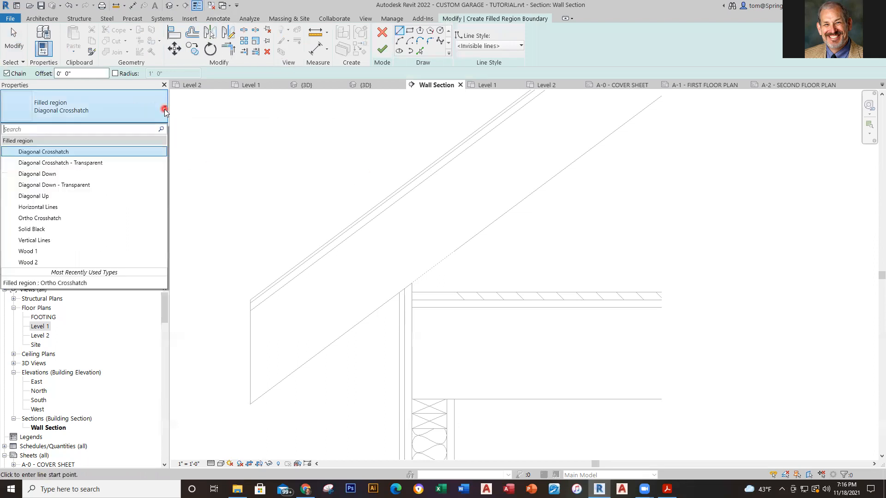
left_click(51, 196)
Step: Sketch a 4 1/4" by 3/4" rectangular filled region boundary in the Thin Lines style over the subfloor extension above the wall
scroll(479, 318, "up", 4)
scroll(477, 326, "down", 2)
scroll(475, 387, "up", 2)
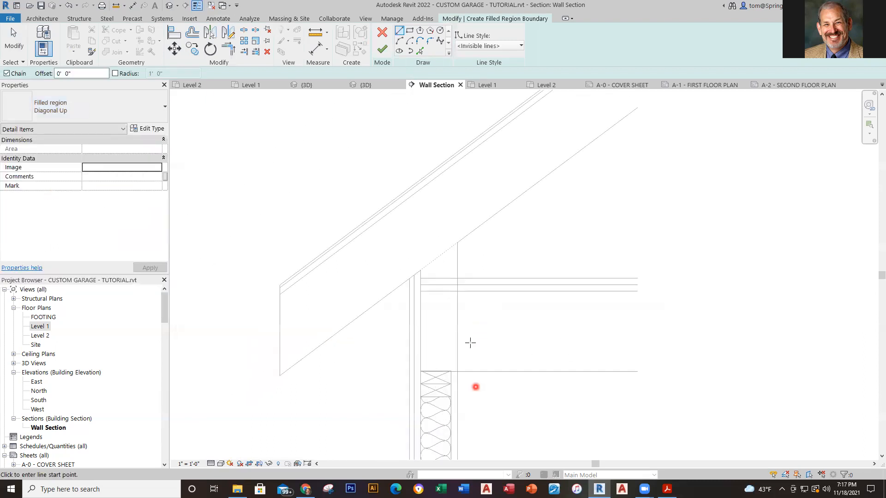
middle_click_drag(444, 302, 466, 416)
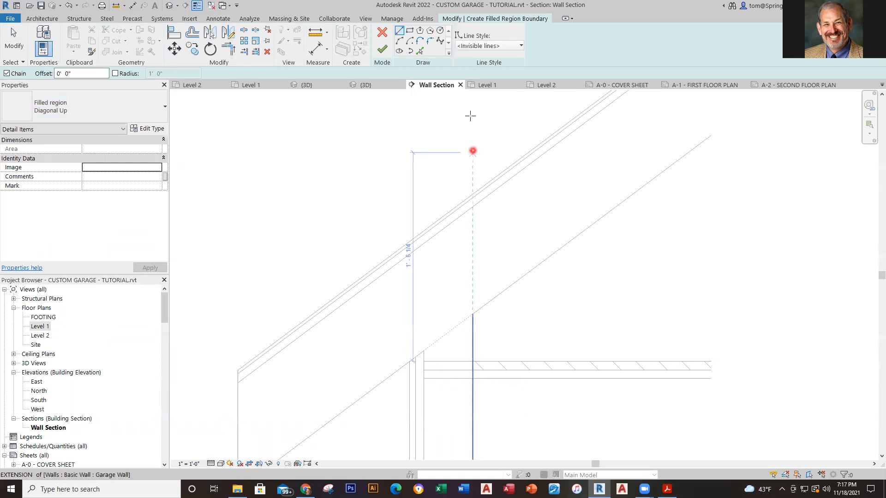
left_click(410, 30)
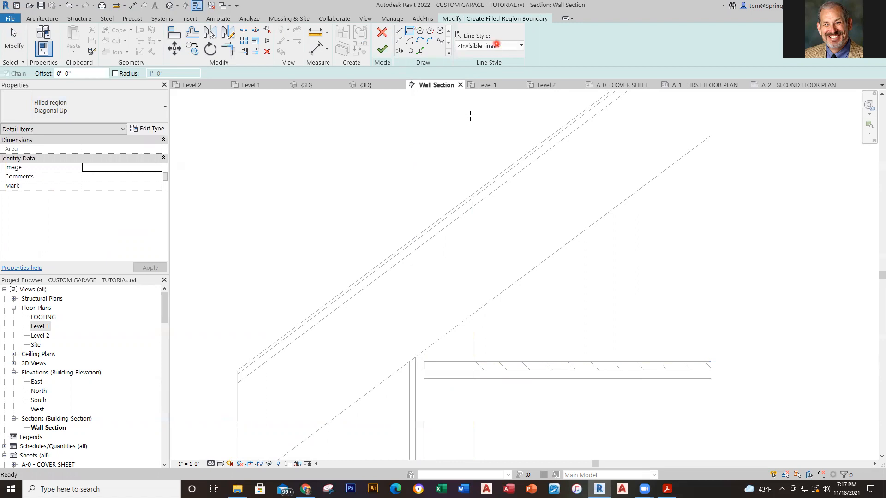
left_click(520, 46)
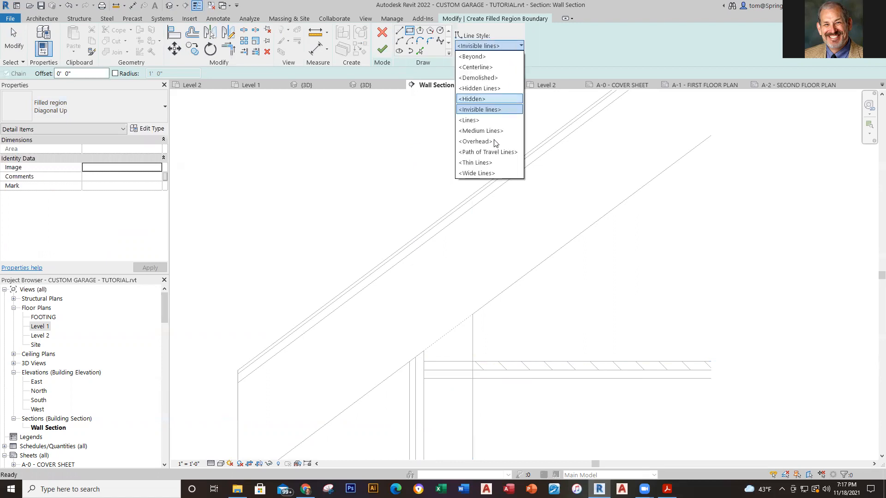
left_click(490, 163)
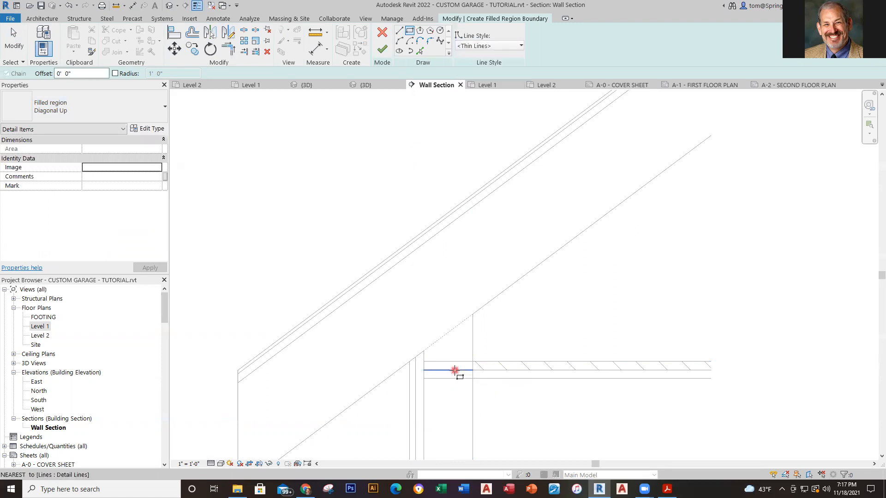
left_click(424, 369)
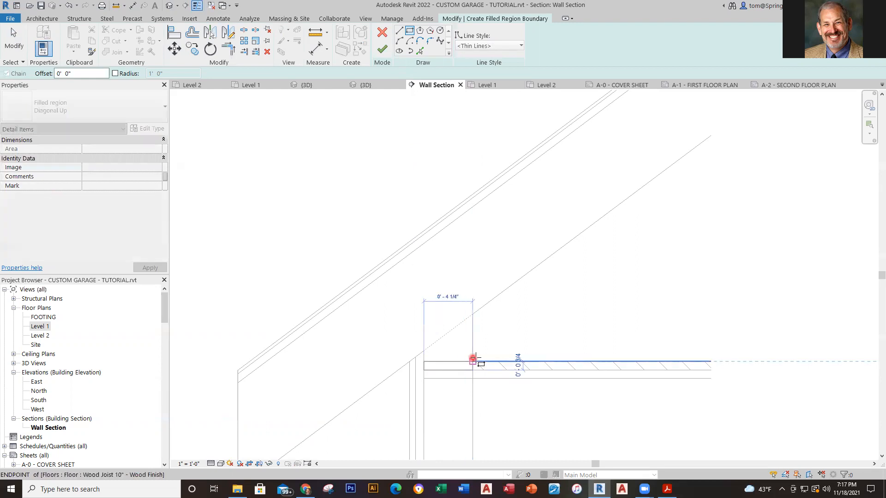
left_click(472, 361)
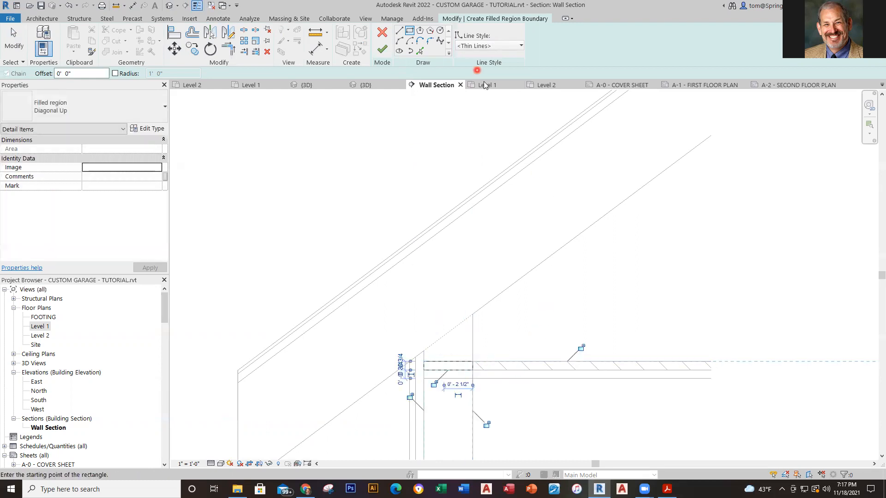
Step: Finish the filled region over the subfloor extension and change its type to Diagonal Down
left_click(382, 49)
left_click(597, 317)
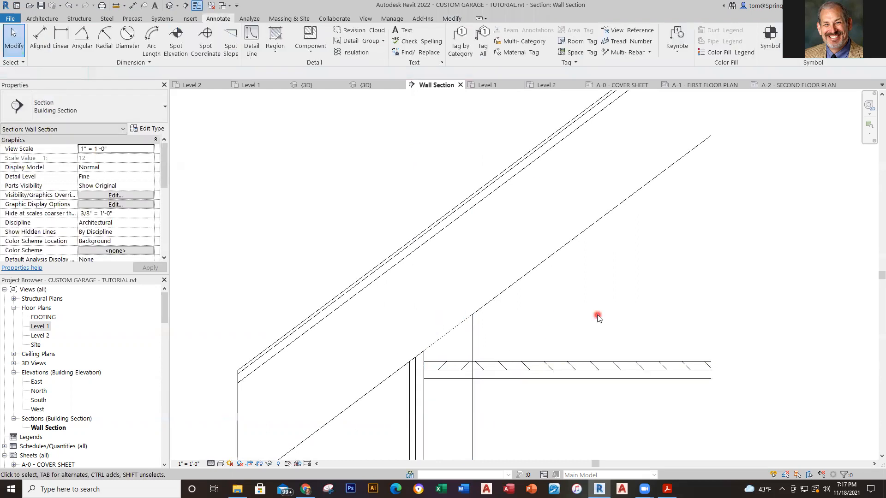
left_click(462, 369)
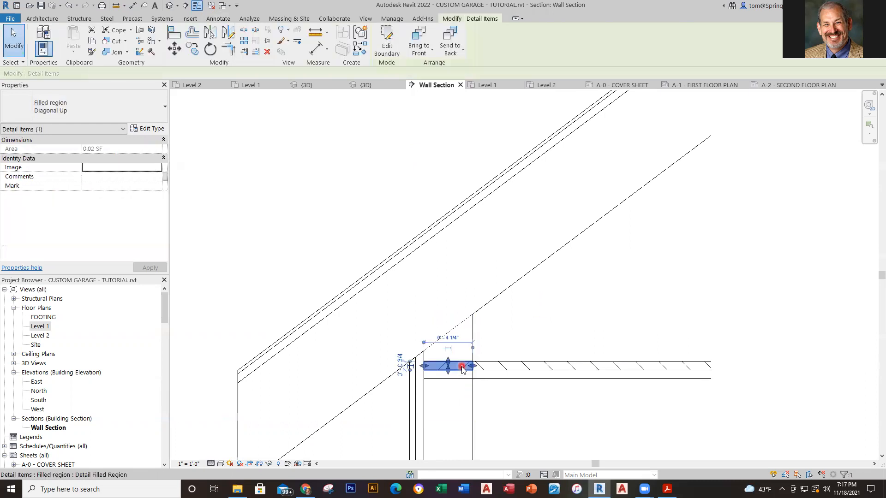
left_click(164, 111)
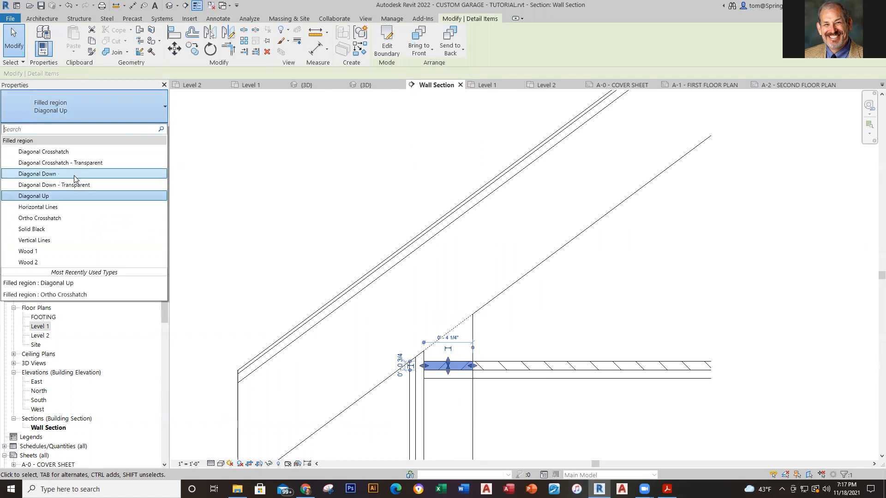
left_click(37, 174)
left_click(595, 341)
Step: Examine the wall section from the roof overhang and floor framing down to the footing
scroll(585, 437, "down", 2)
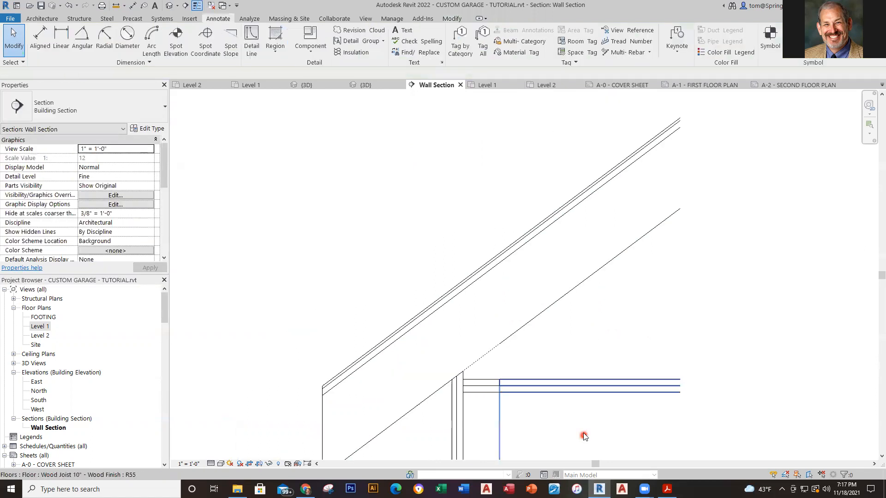
mouse_move(614, 342)
middle_mouse_down()
mouse_move(589, 301)
mouse_move(561, 196)
middle_mouse_up()
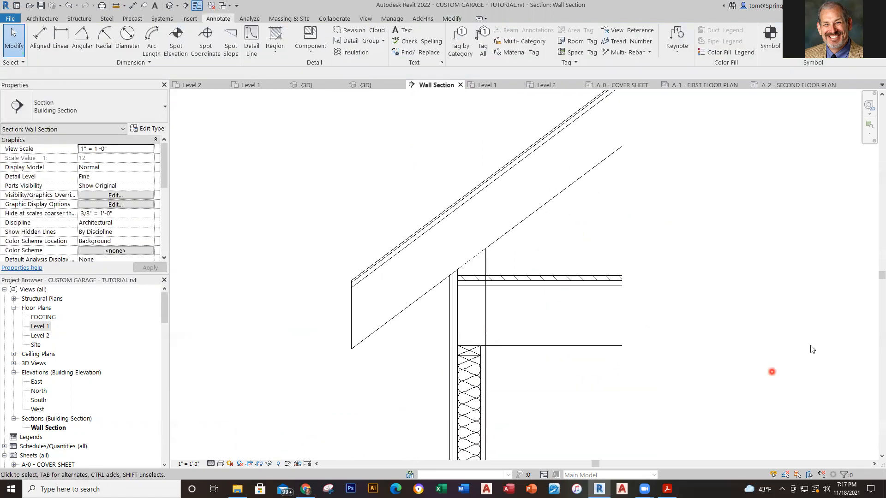
scroll(636, 302, "up", 2)
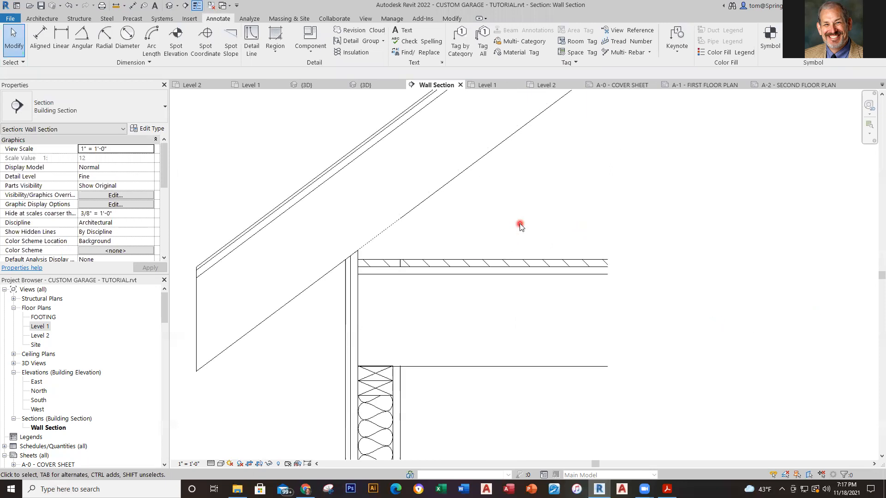
scroll(520, 227, "down", 2)
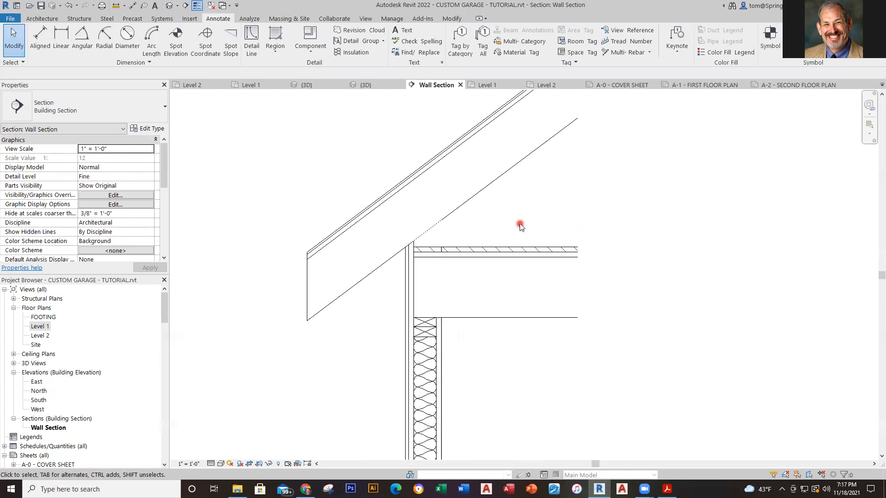
scroll(528, 369, "down", 4)
middle_click_drag(505, 349, 476, 292)
scroll(474, 372, "down", 5)
middle_click_drag(475, 373, 465, 325)
scroll(451, 301, "up", 1)
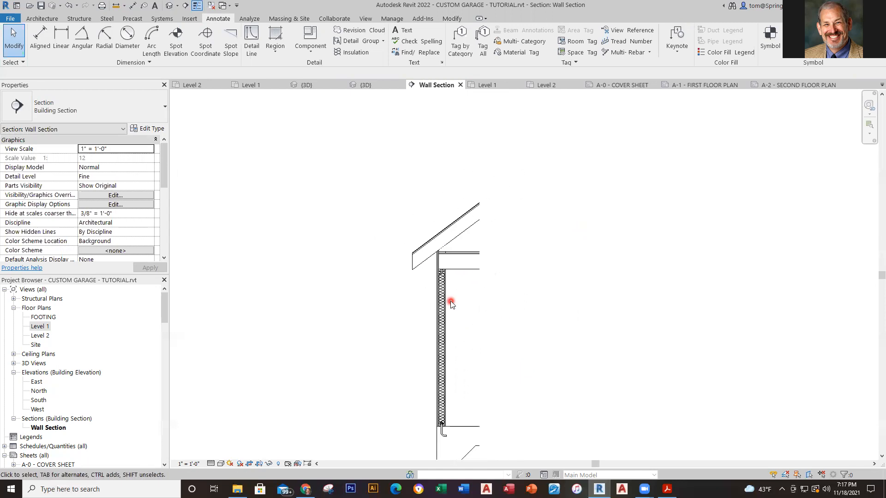
scroll(467, 324, "up", 1)
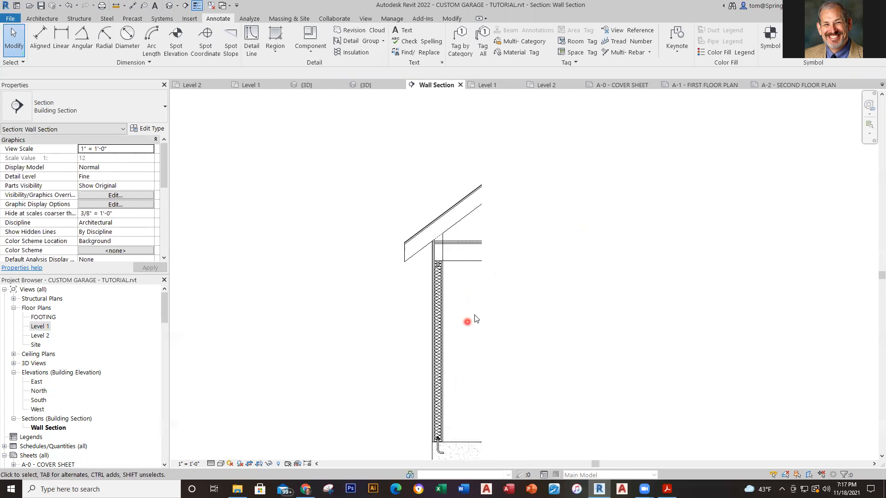
middle_click_drag(475, 308, 434, 263)
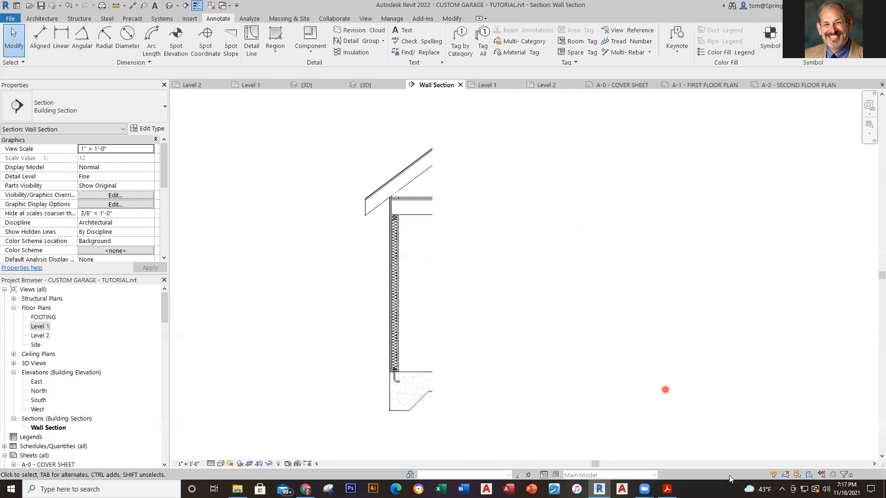
Step: Switch to the reference PDF in Acrobat and examine the roof, floor and top plate notes on the wall section
left_click(668, 489)
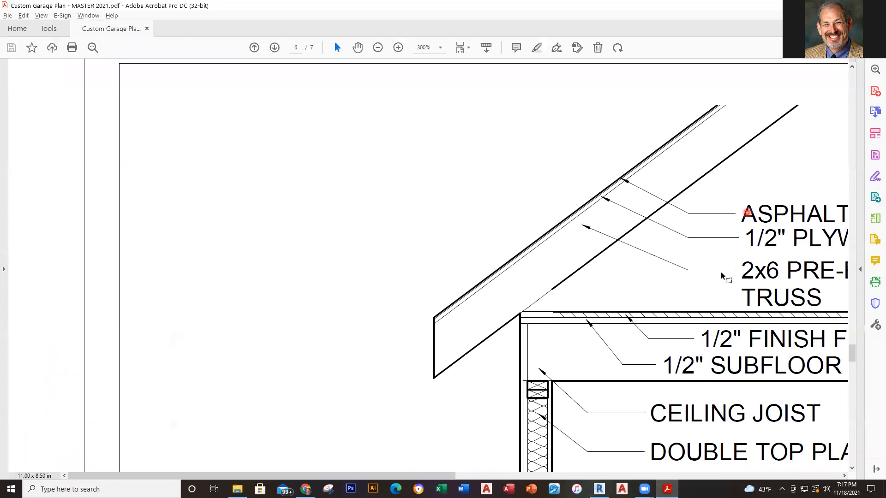
scroll(402, 74, "down", 1)
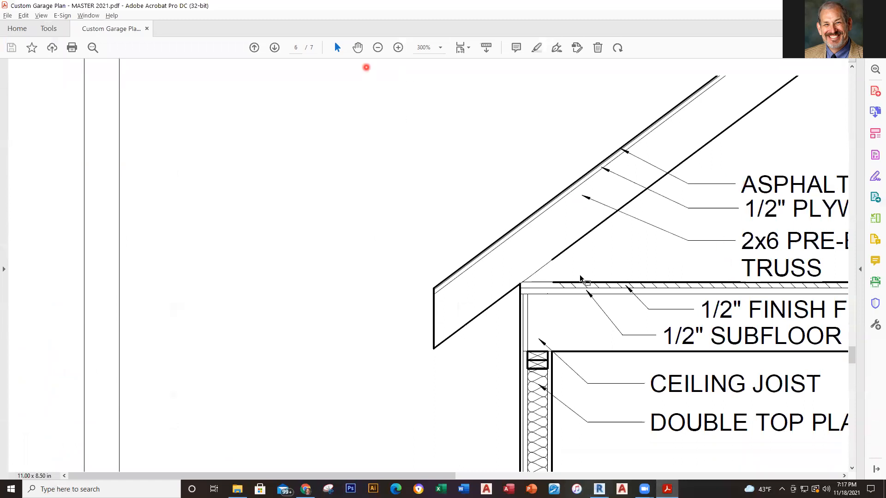
left_click_drag(540, 271, 684, 272)
left_click_drag(606, 257, 617, 280)
left_click_drag(446, 476, 596, 470)
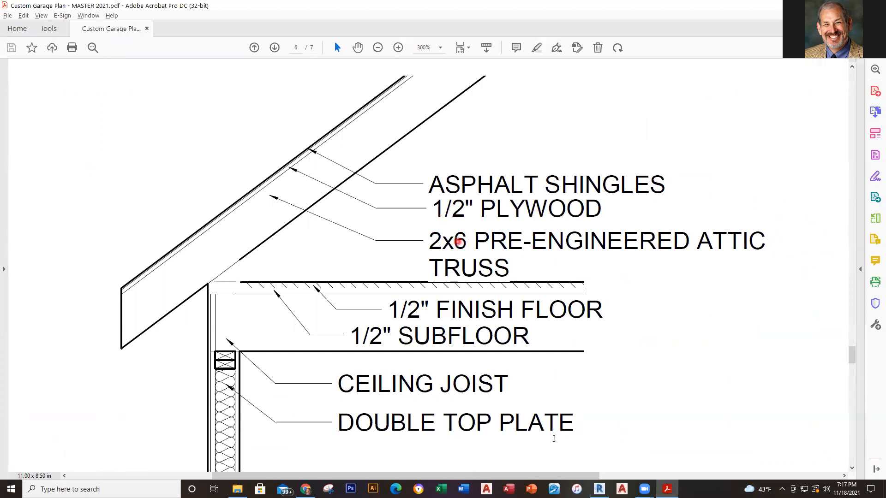
Step: Return to Revit and add a 1/4" Arial text note reading ASPHALT SHINGLES with a two-segment leader to the roof's outer surface
left_click(600, 489)
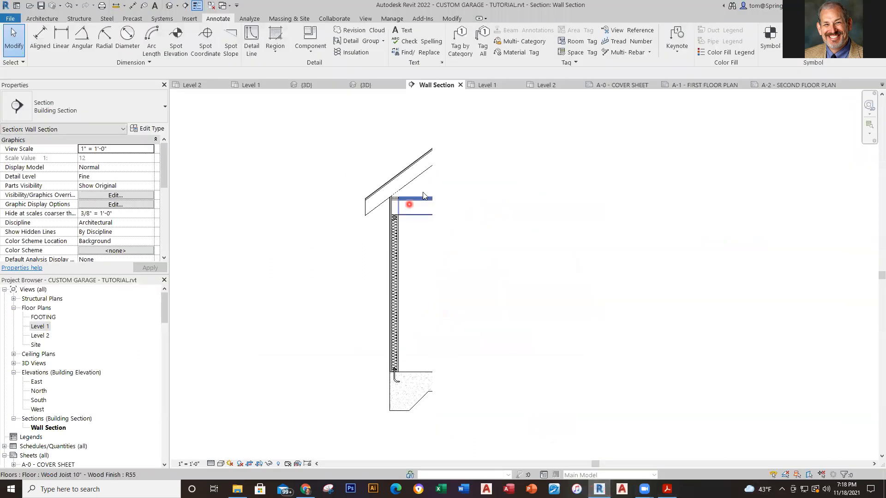
scroll(295, 141, "up", 3)
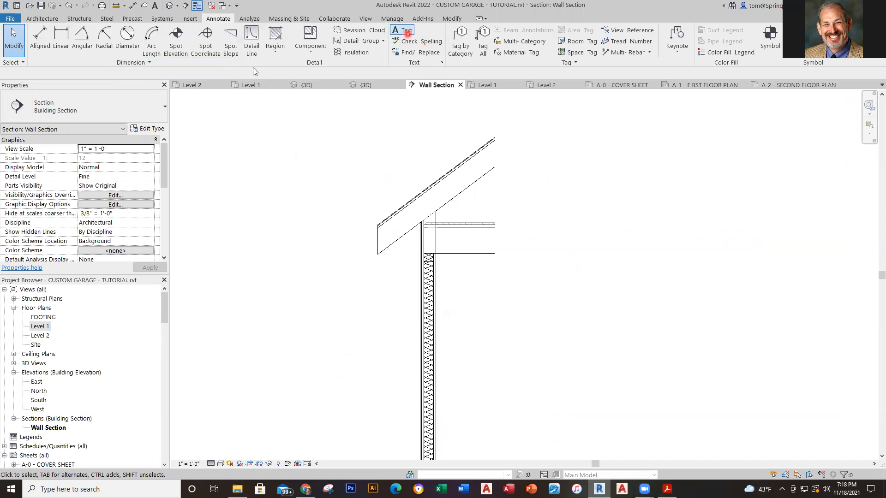
left_click(400, 30)
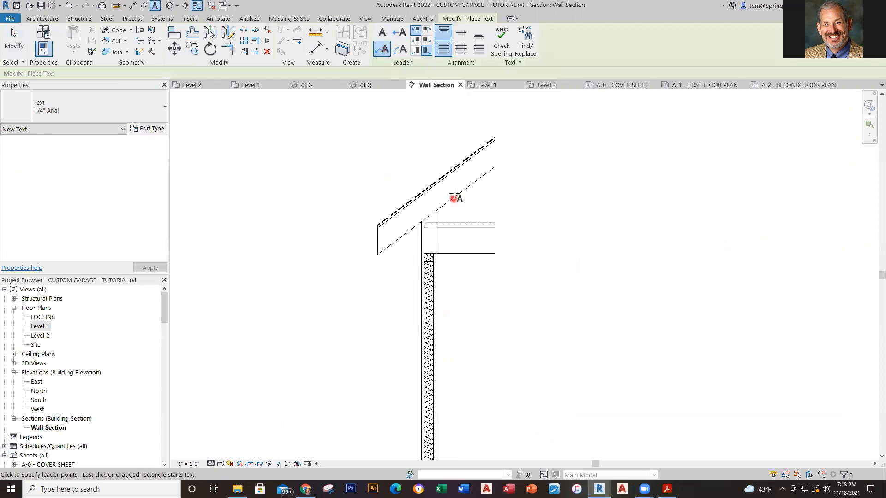
scroll(448, 165, "up", 2)
middle_click_drag(448, 166, 423, 248)
scroll(447, 277, "up", 1)
scroll(446, 277, "up", 1)
left_click(406, 258)
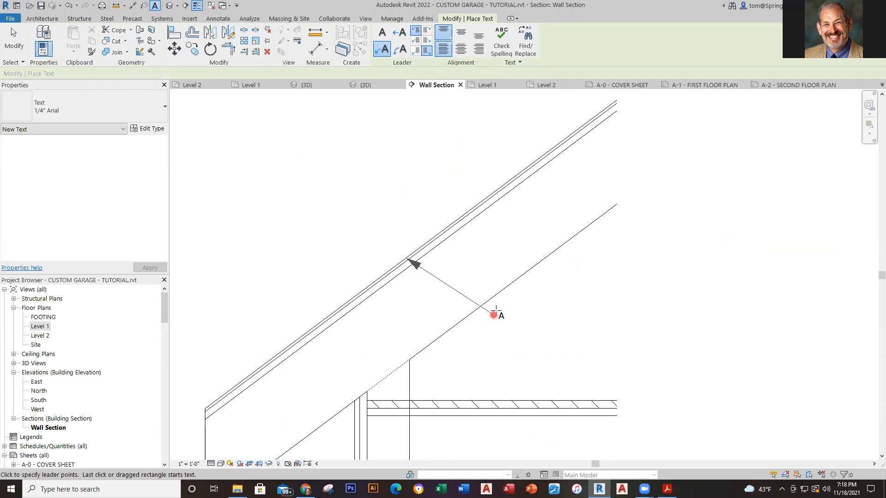
left_click(513, 302)
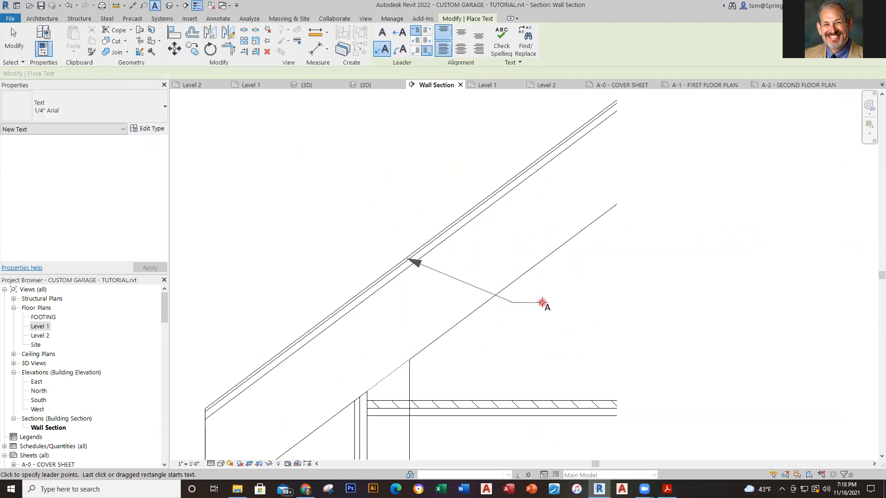
left_click(542, 302)
type("AS")
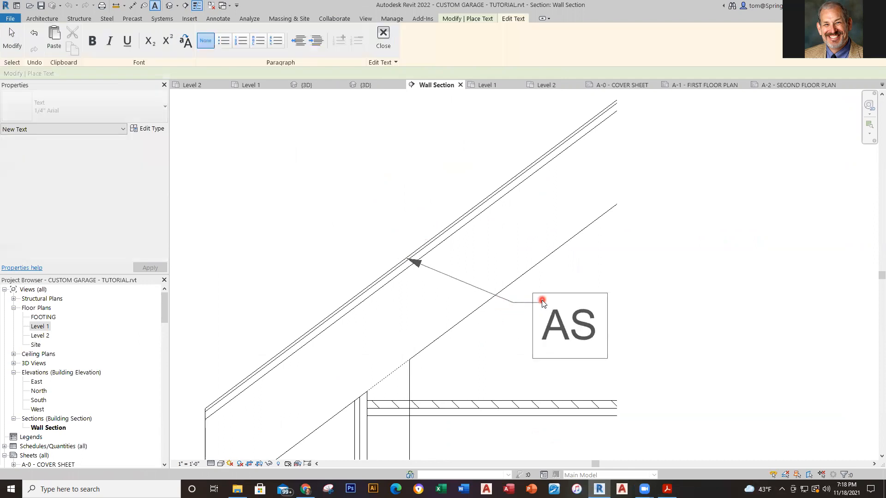
type("PHALT S")
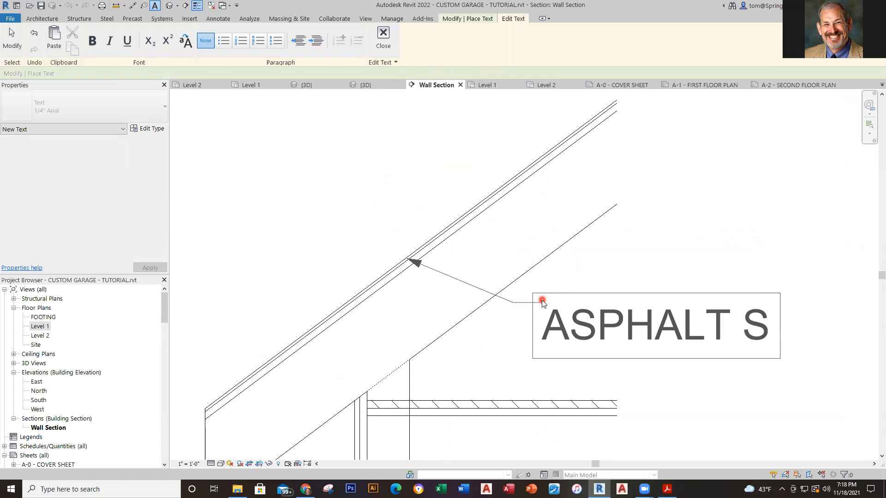
type("HINGLES")
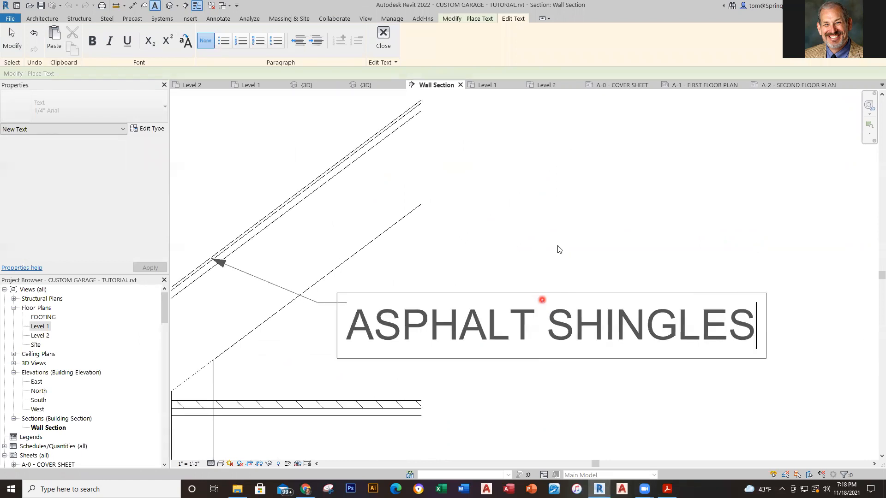
left_click(574, 223)
Step: Add a 1/2" PLYWOOD text note below the shingles note, with a two-segment leader pointing into the roof just below the sheathing
scroll(585, 403, "down", 8)
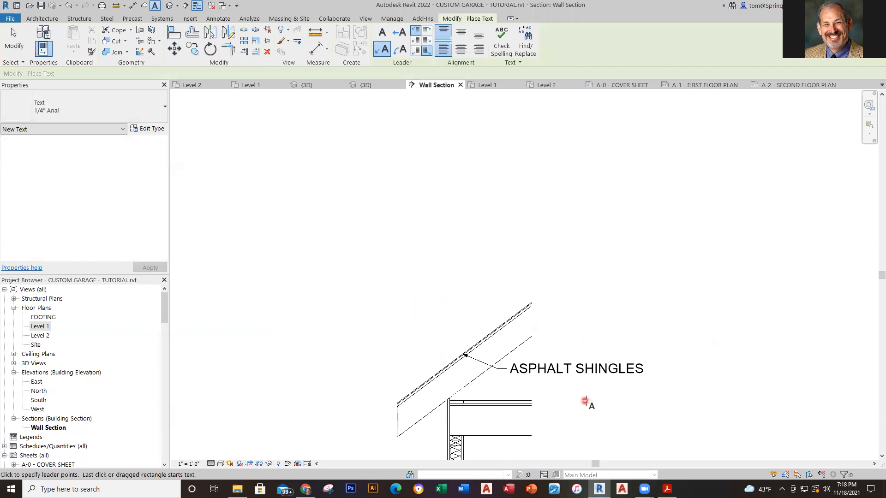
middle_click_drag(520, 263, 481, 194)
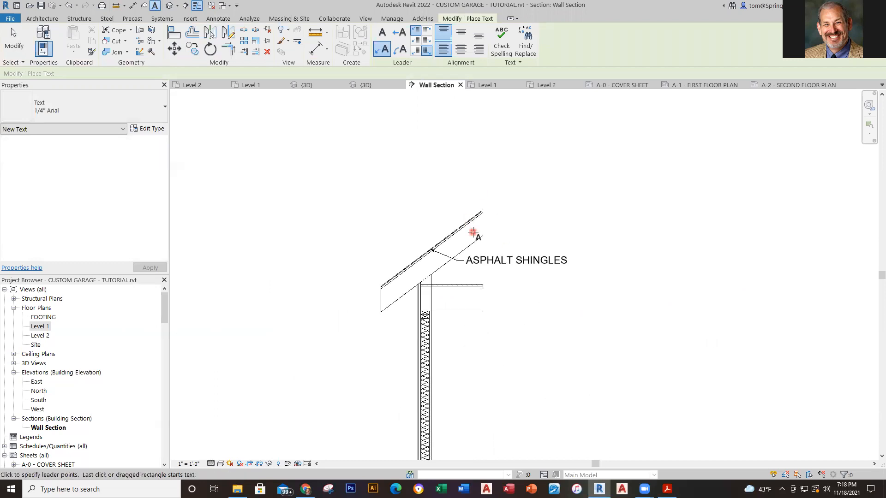
scroll(473, 232, "up", 1)
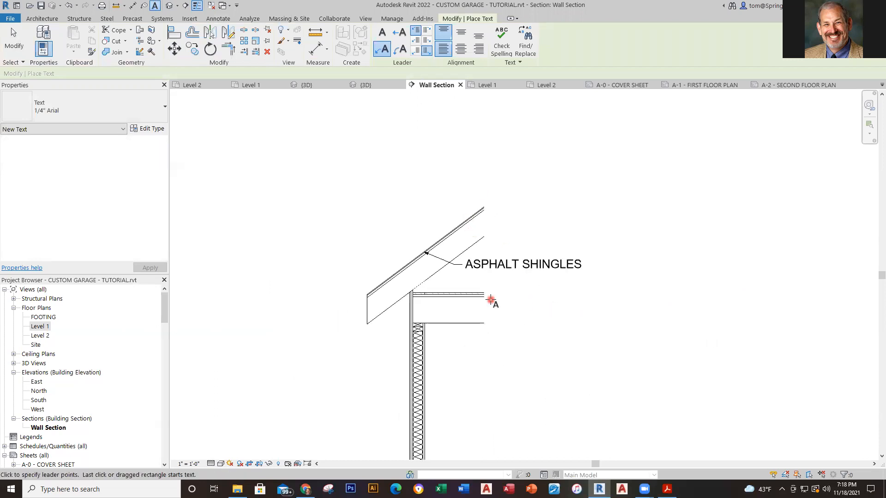
scroll(491, 301, "up", 1)
scroll(492, 290, "up", 1)
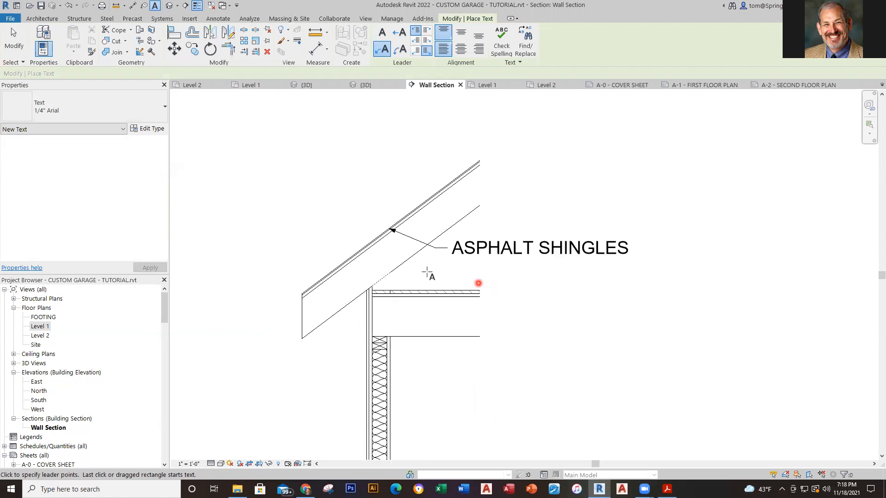
left_click(396, 248)
left_click(448, 270)
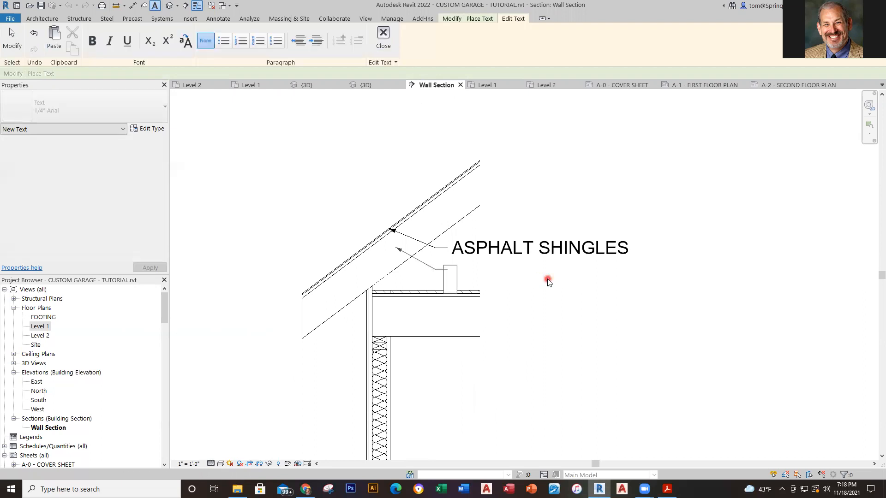
type("1/2\" PL")
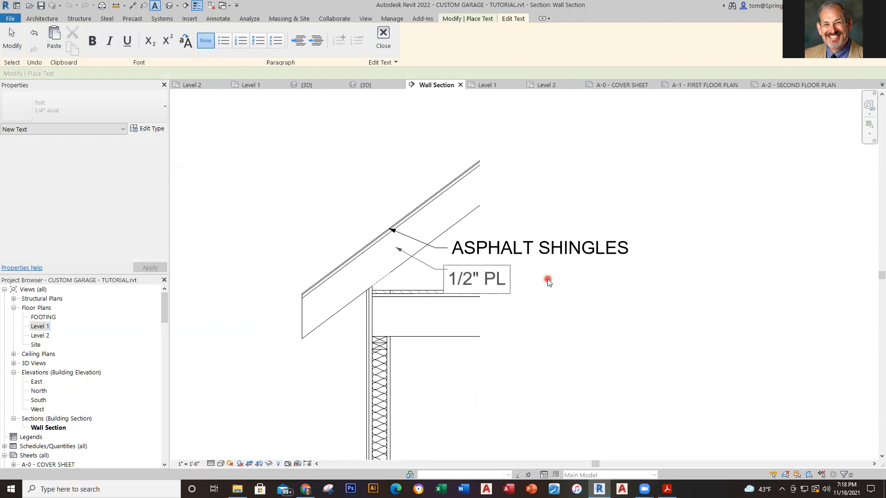
type("YWOOD")
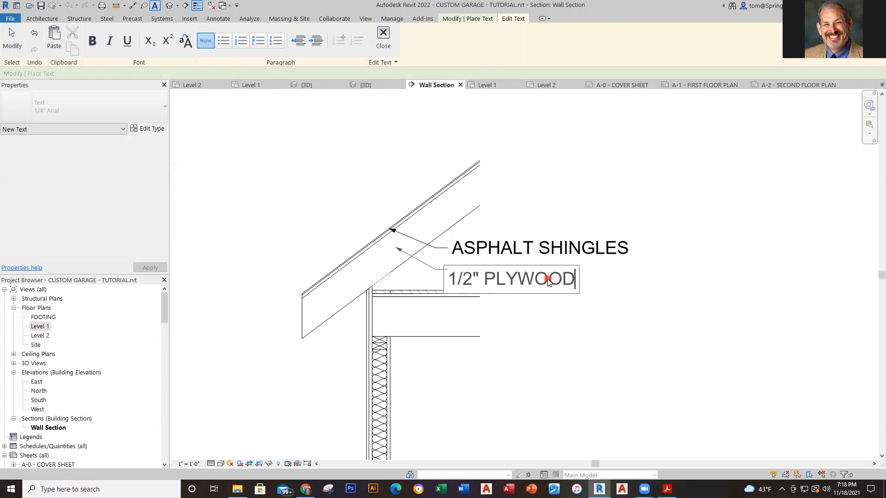
left_click(578, 337)
key("Escape")
key("Escape")
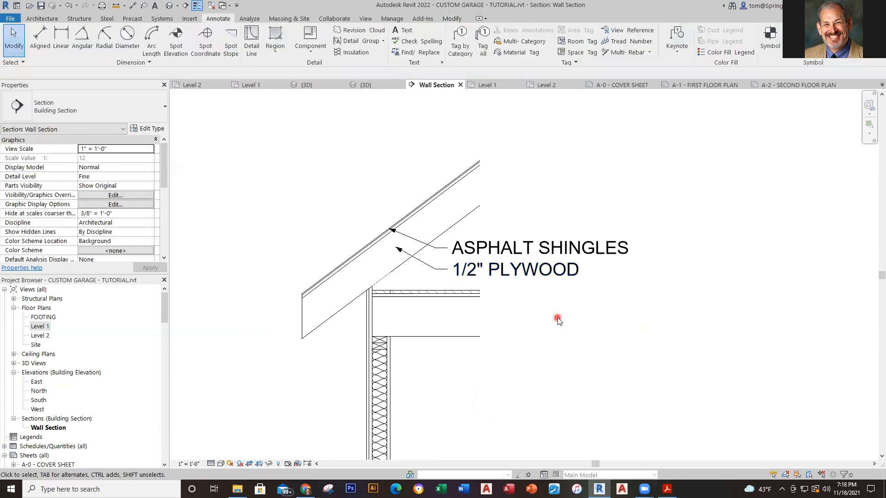
Step: Nudge the ASPHALT SHINGLES note up and to the right along the roof slope, keeping its arrow on the shingle line
scroll(559, 298, "down", 2)
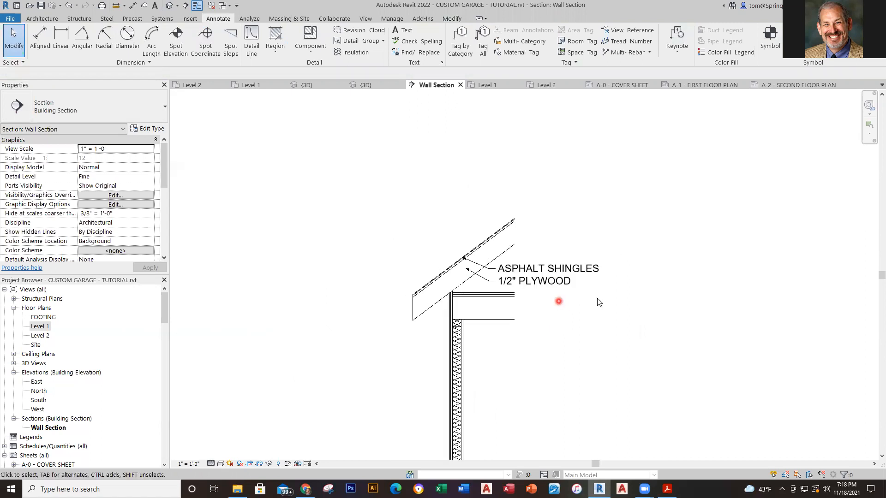
left_click(525, 268)
key("Up")
key("Up")
key("Up")
key("Up")
key("Right")
key("Right")
key("Right")
key("Right")
key("Right")
key("Up")
key("Up")
key("Up")
key("Right")
key("Right")
key("Right")
key("Right")
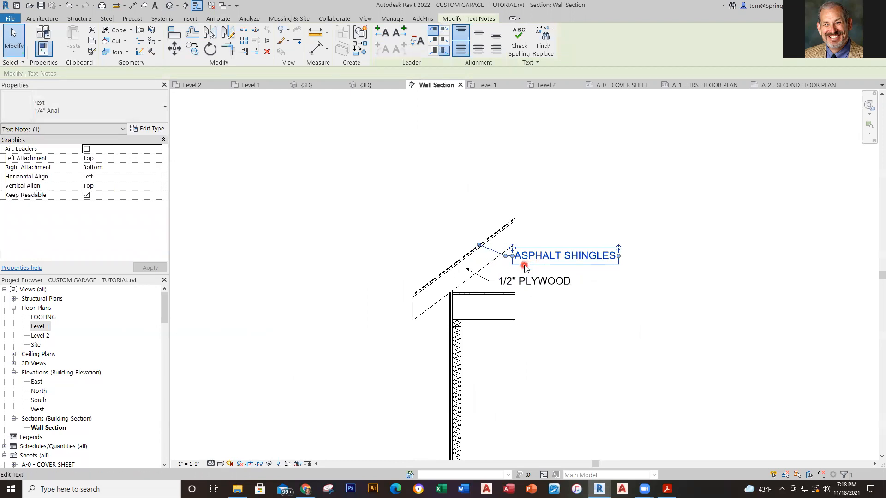
key("Escape")
Step: Nudge the 1/2" PLYWOOD note up and to the right, closer beneath the ASPHALT SHINGLES note
left_click(538, 285)
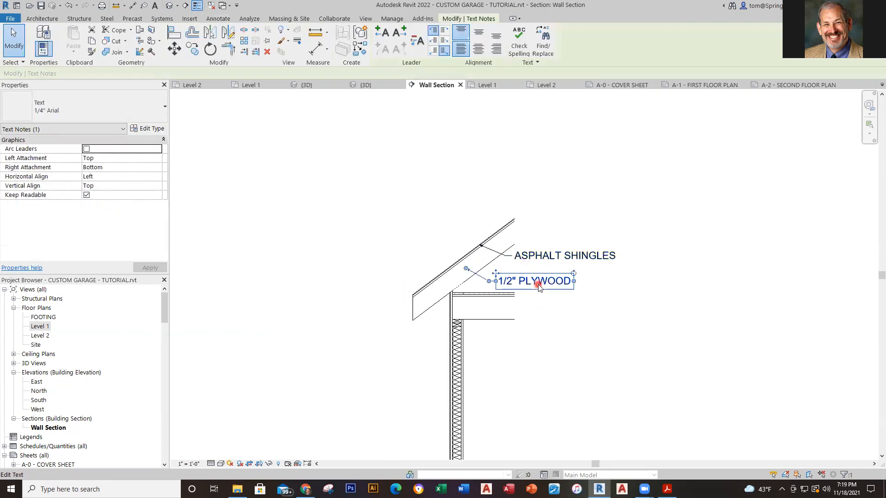
key("Up")
key("Up")
key("Up")
key("Up")
key("Right")
key("Right")
key("Right")
key("Right")
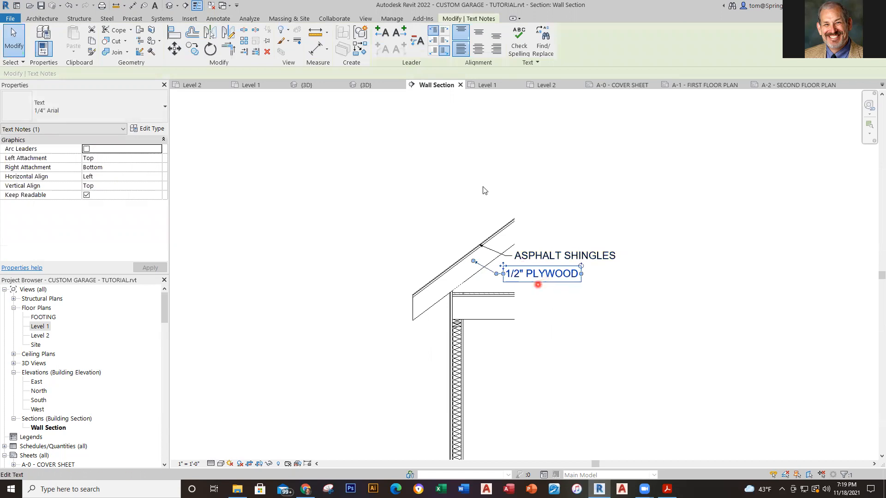
key("Up")
key("Up")
key("Escape")
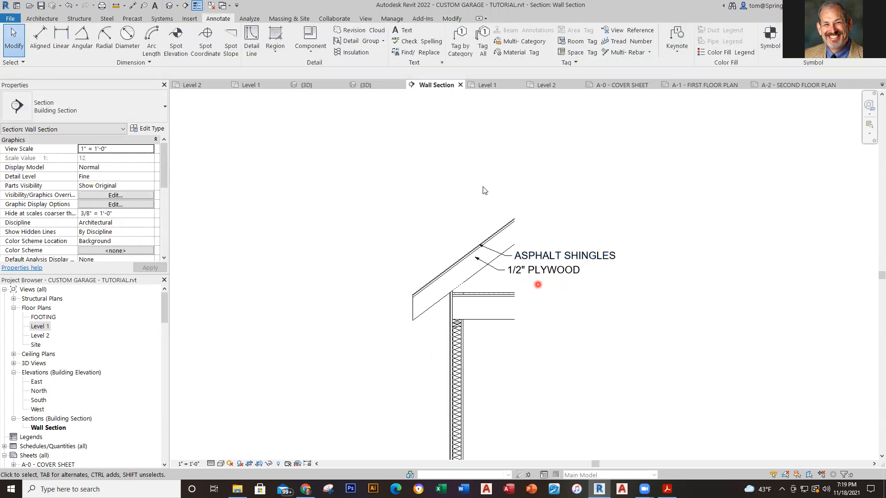
Step: Add a text note reading 2 X 6 PRE-ENGINEERED ATTIC TRUSS below the plywood note, with a leader pointing into the roof truss
left_click(406, 30)
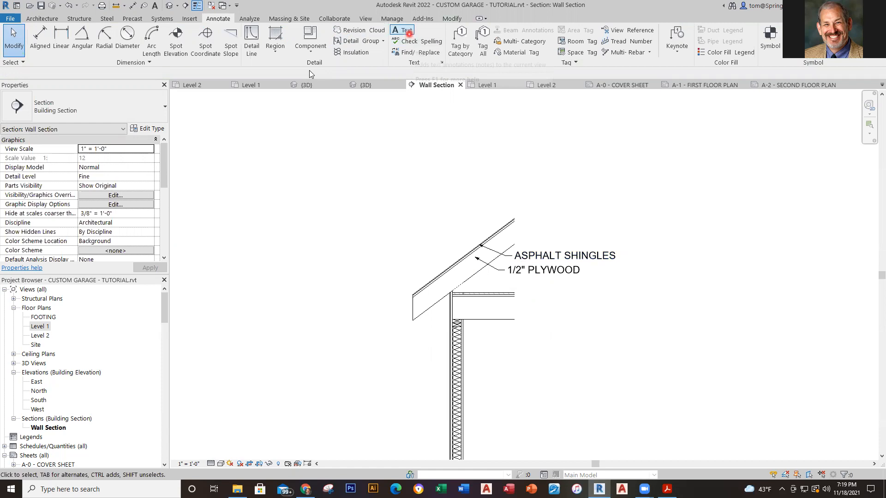
left_click(467, 269)
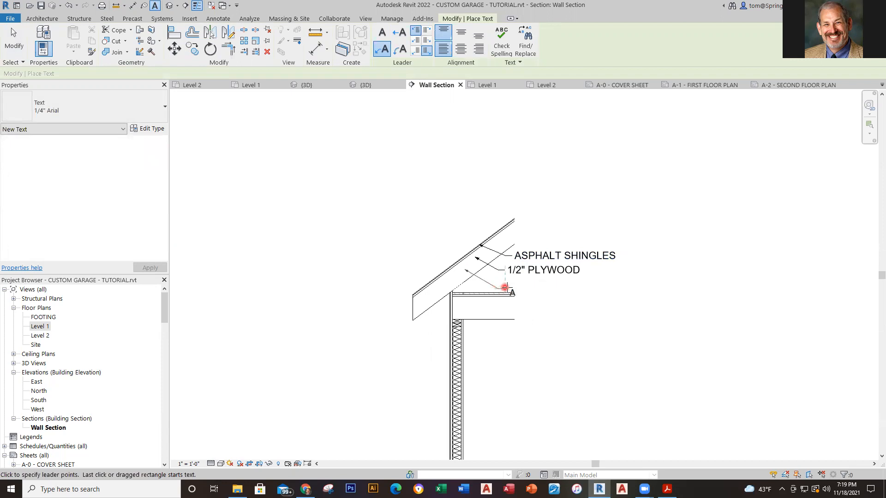
left_click(507, 288)
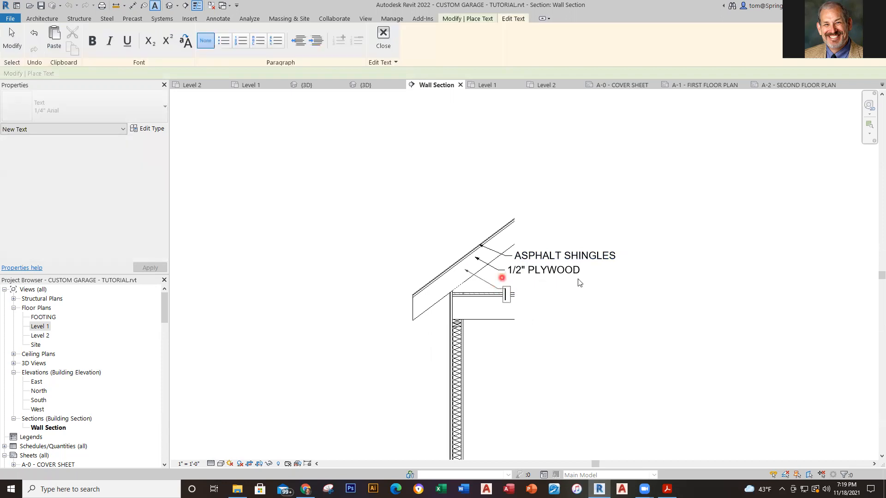
type("2 X 6 PRE-ENGINN")
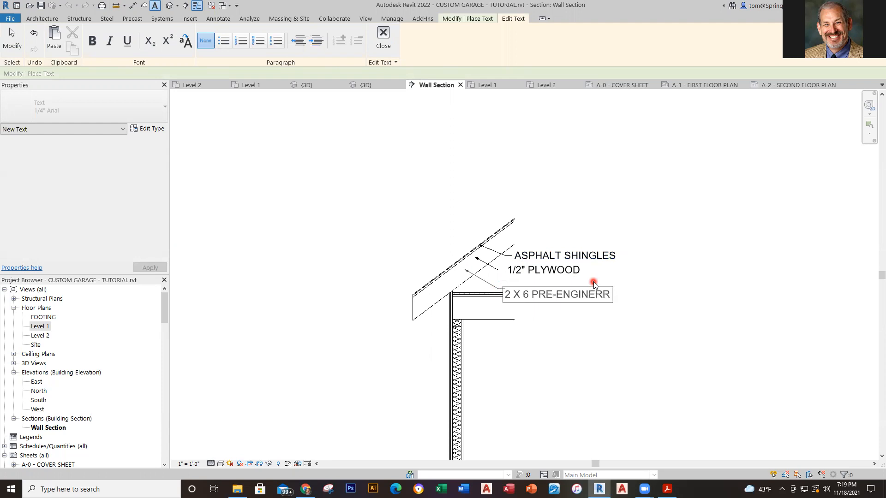
type("ERED TRU")
key("BackSpace")
key("BackSpace")
key("BackSpace")
type("ATTIC ST")
key("BackSpace")
key("BackSpace")
key("BackSpace")
type("TRUSS")
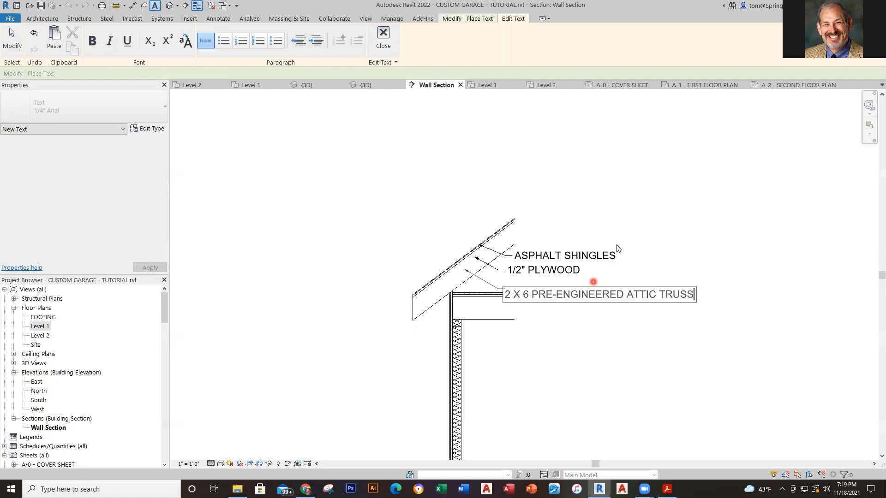
left_click(624, 241)
scroll(629, 345, "down", 2)
middle_click_drag(629, 345, 518, 286)
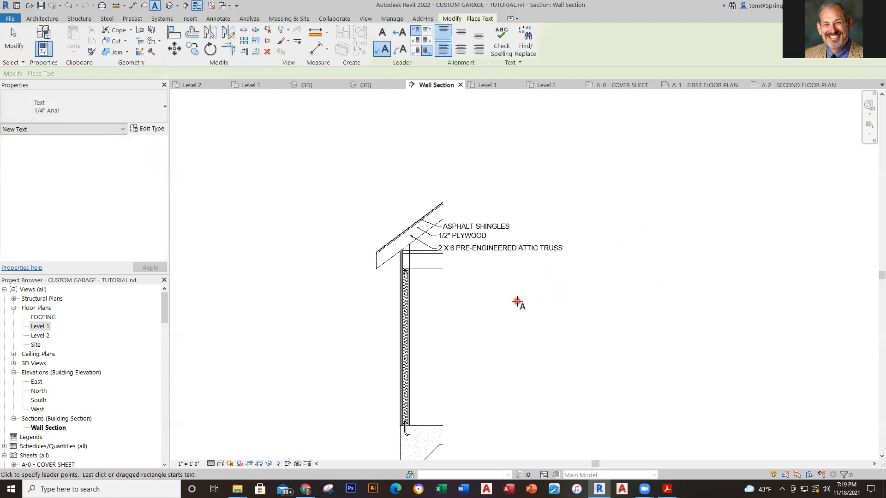
scroll(446, 260, "up", 4)
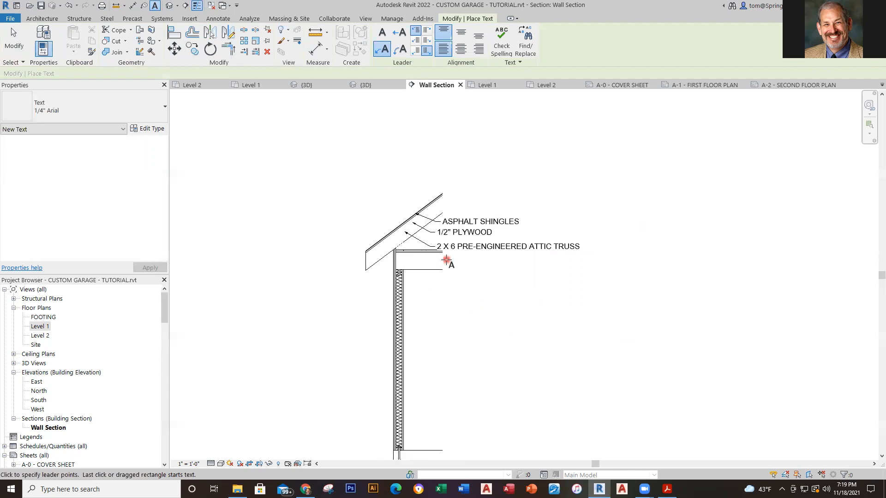
scroll(447, 260, "down", 6)
middle_click_drag(457, 302, 395, 300)
scroll(396, 307, "up", 2)
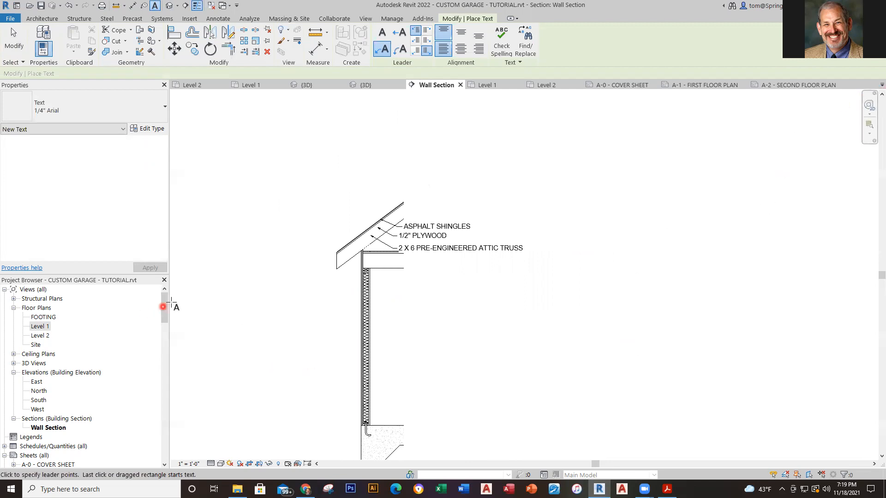
Step: Place the Wall Section view inside the border of sheet A-5 - WALL SECTION and save the project
left_click_drag(162, 306, 174, 336)
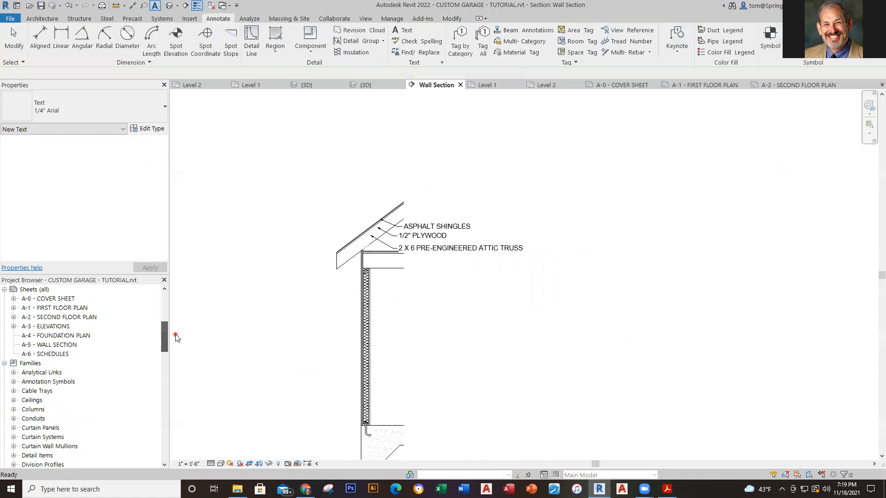
left_click(60, 337)
double_click(60, 337)
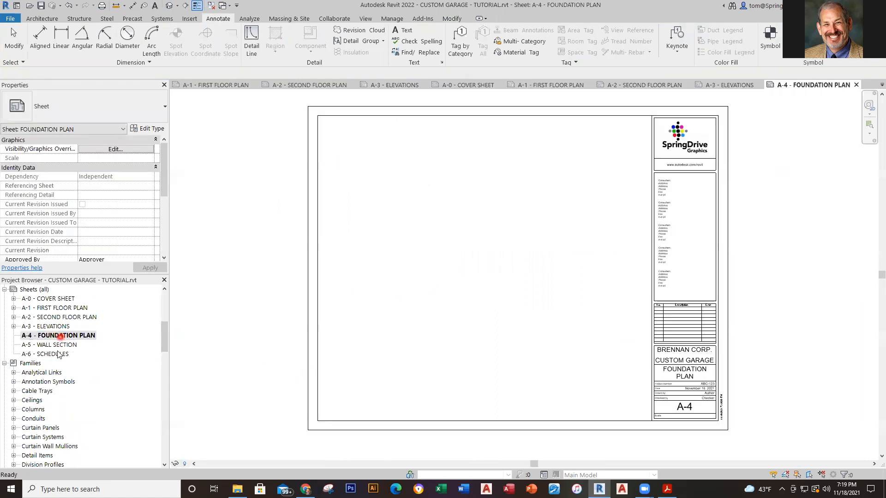
double_click(65, 346)
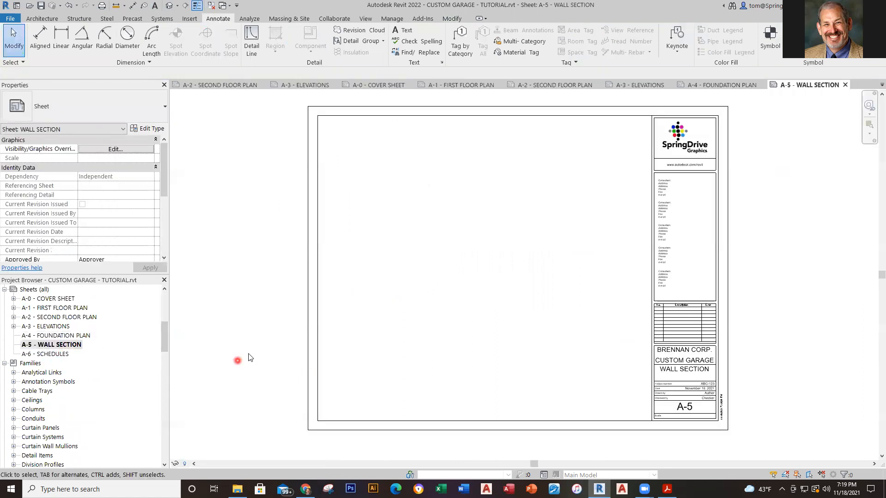
mouse_move(166, 347)
left_mouse_down()
mouse_move(167, 322)
mouse_move(168, 332)
left_mouse_up()
left_click(39, 346)
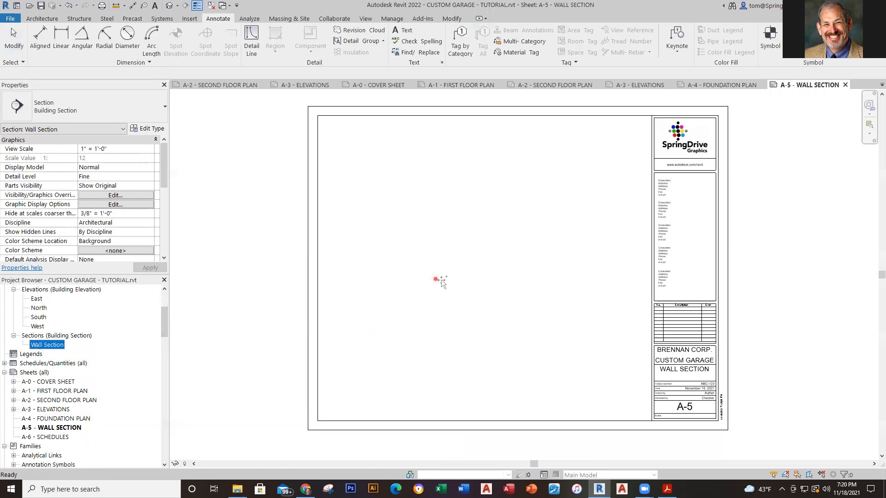
left_click_drag(465, 292, 465, 293)
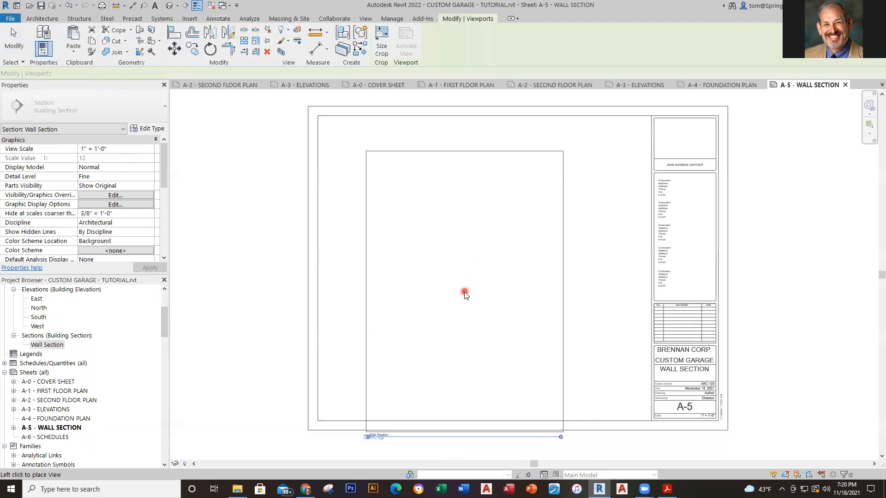
left_click(482, 268)
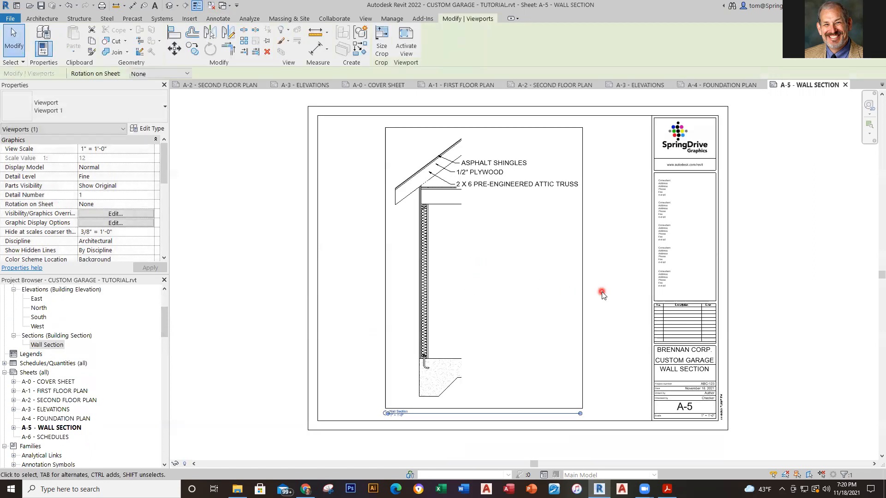
scroll(603, 293, "down", 1)
middle_click_drag(603, 293, 588, 325)
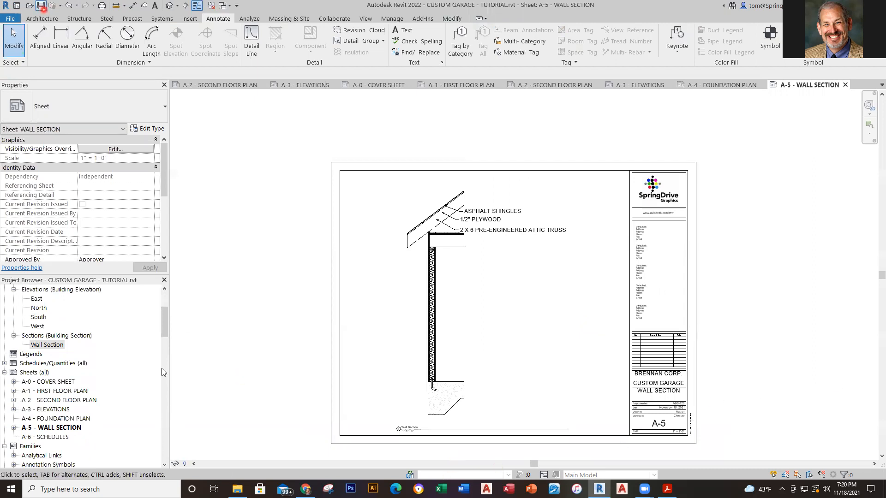
left_click(41, 6)
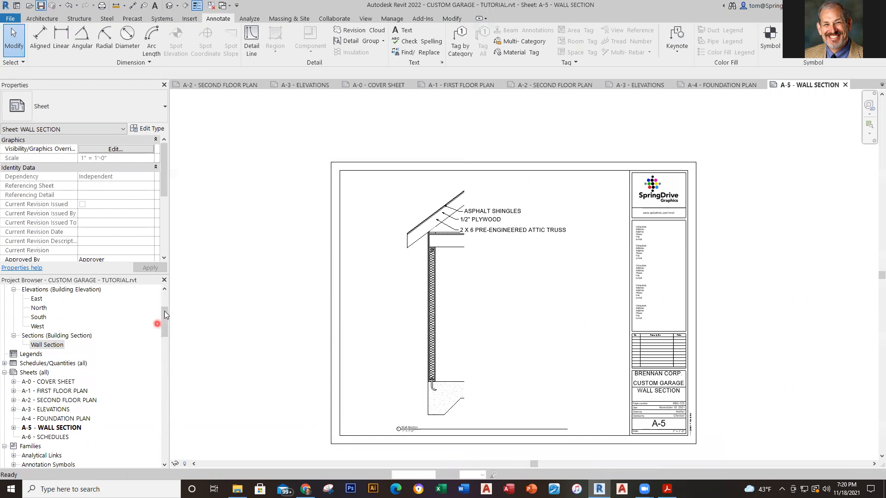
Step: Open sheet A-6 - SCHEDULES and place the Door Schedule in the upper part of the sheet
left_click(49, 436)
double_click(48, 437)
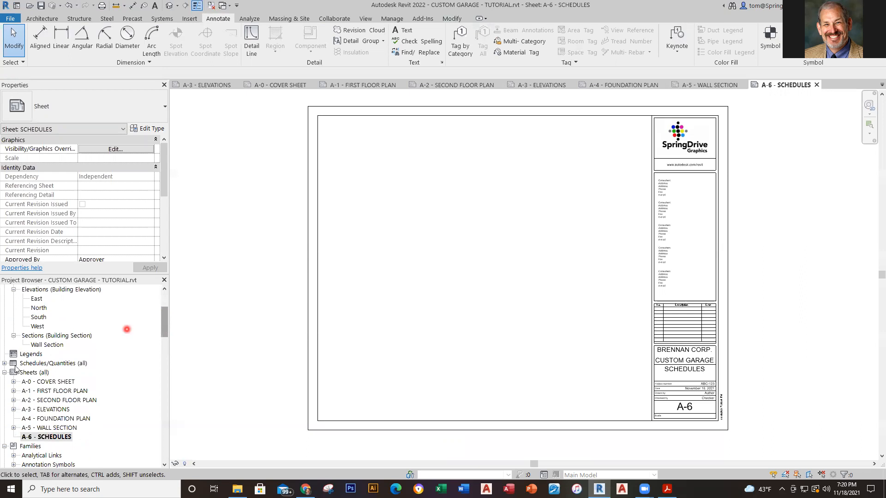
left_click(4, 364)
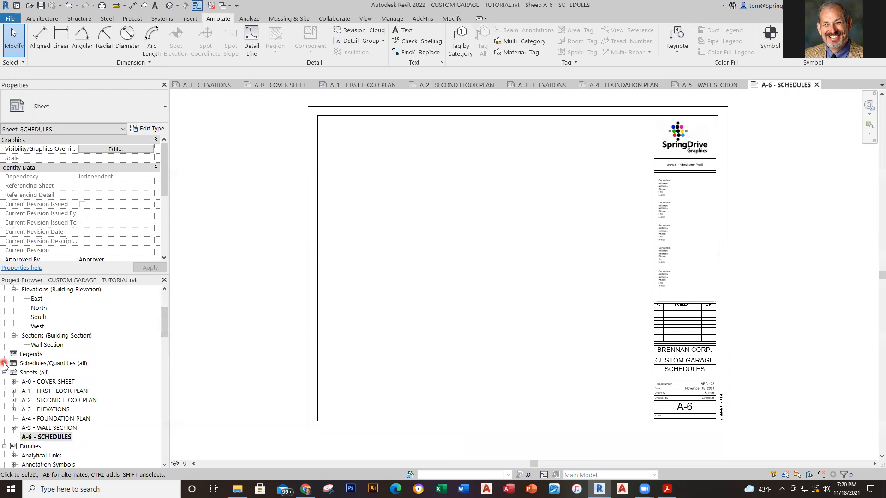
left_click(41, 374)
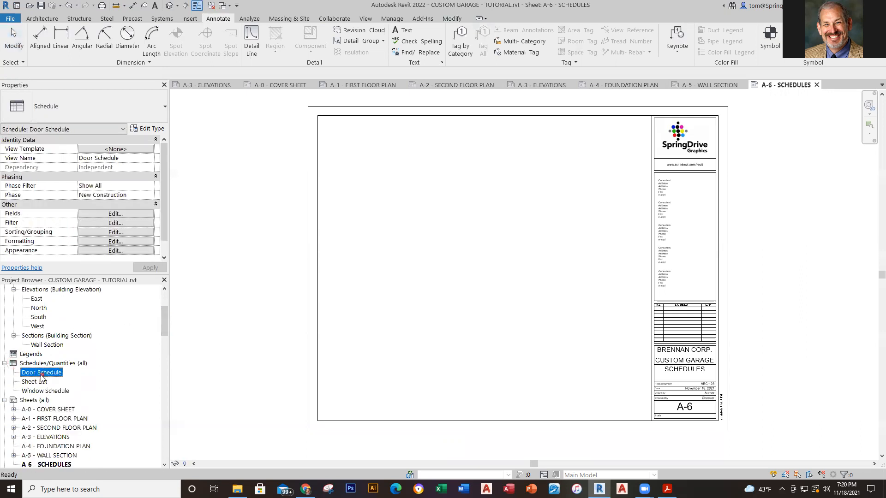
mouse_move(464, 187)
left_mouse_down()
mouse_move(457, 192)
mouse_move(477, 183)
left_mouse_up()
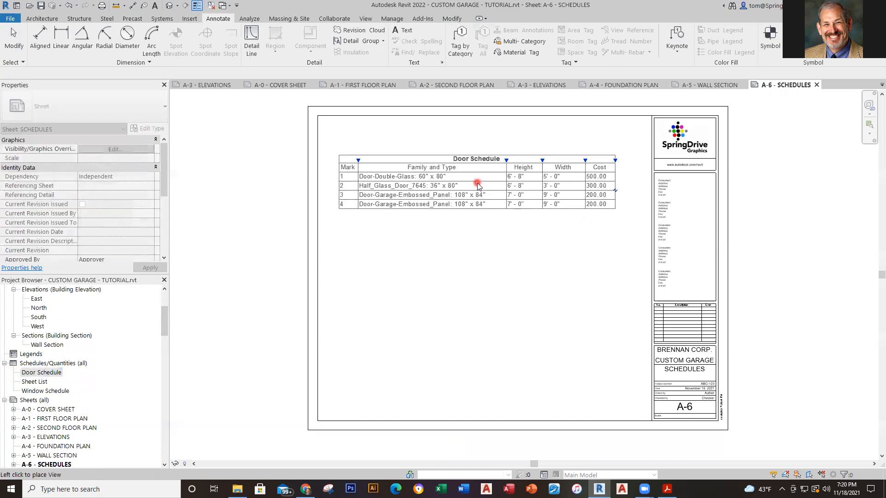
left_click(477, 183)
left_click(414, 279)
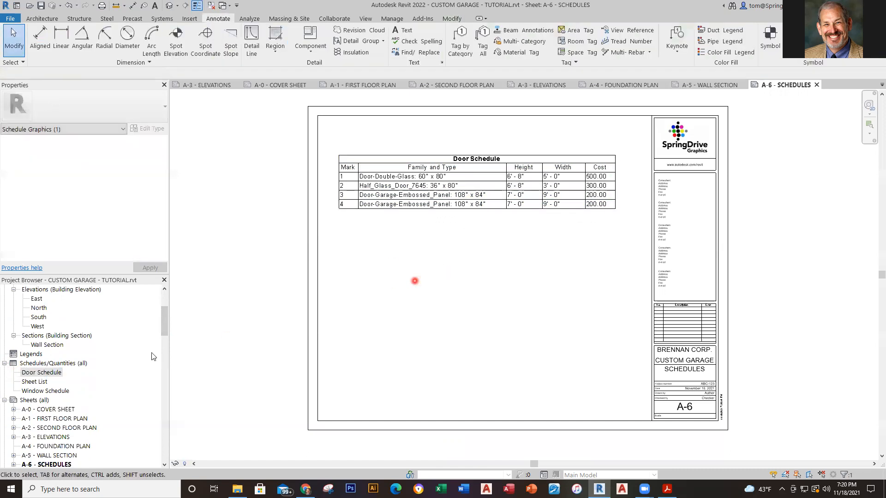
Step: Place the Window Schedule on the same sheet, below the Door Schedule and aligned with its left edge
left_click(41, 392)
left_click_drag(41, 392, 487, 306)
left_click(478, 303)
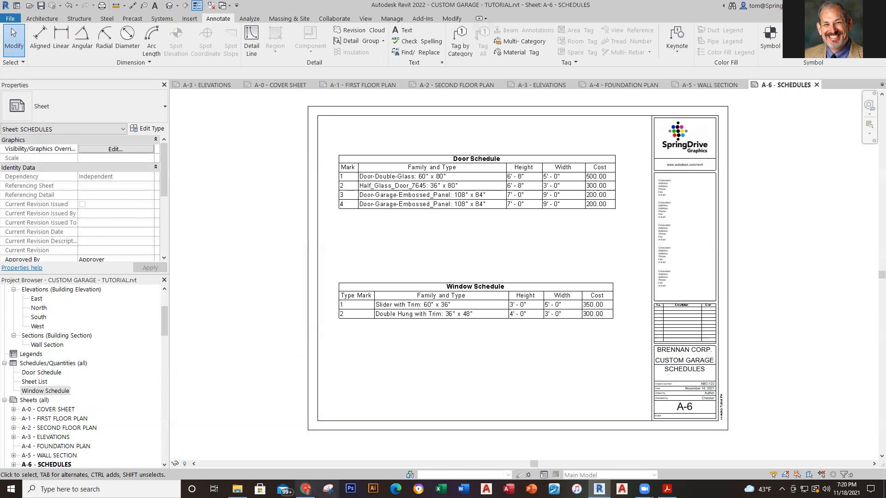
Step: Switch to the reference PDF in Acrobat and examine the full A-5 wall section sheet and the cover sheet
mouse_move(306, 489)
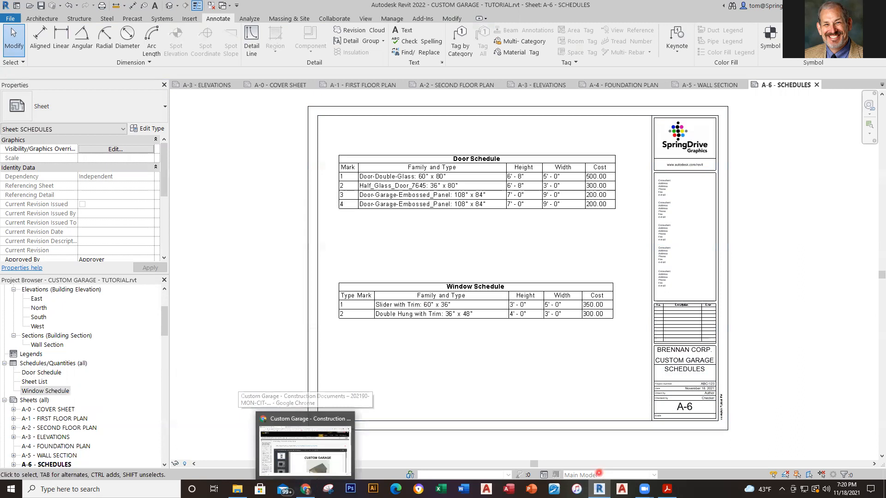
left_click(667, 489)
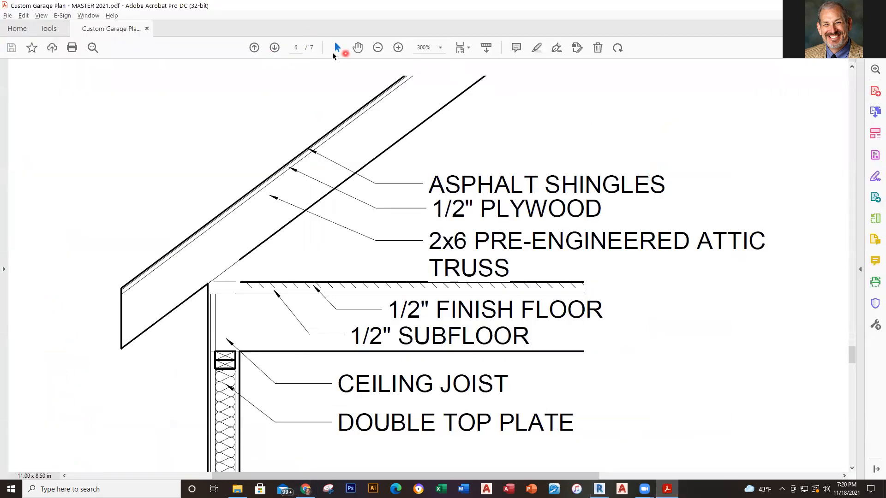
left_click(377, 48)
left_click(377, 47)
left_click(377, 48)
left_click(377, 47)
left_click(377, 47)
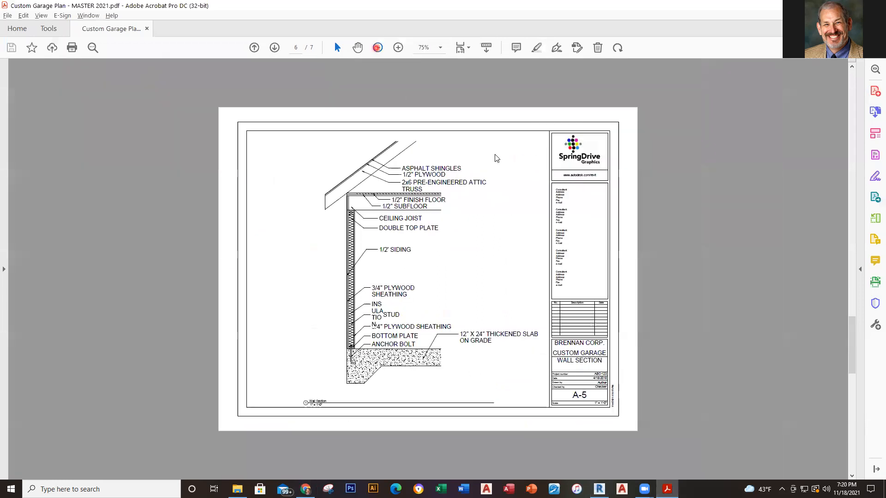
scroll(742, 294, "up", 5)
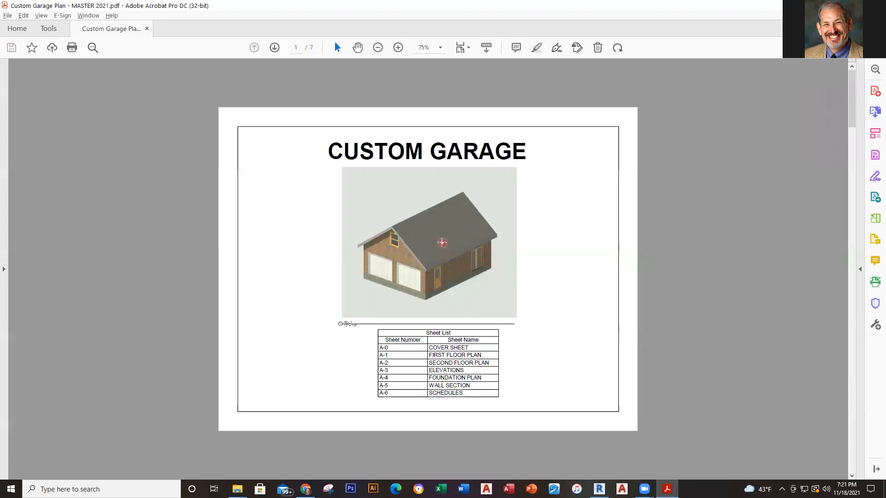
Step: Switch back to Revit, open the default 3D view and orient it to show the garage from above its right-back corner
left_click(600, 489)
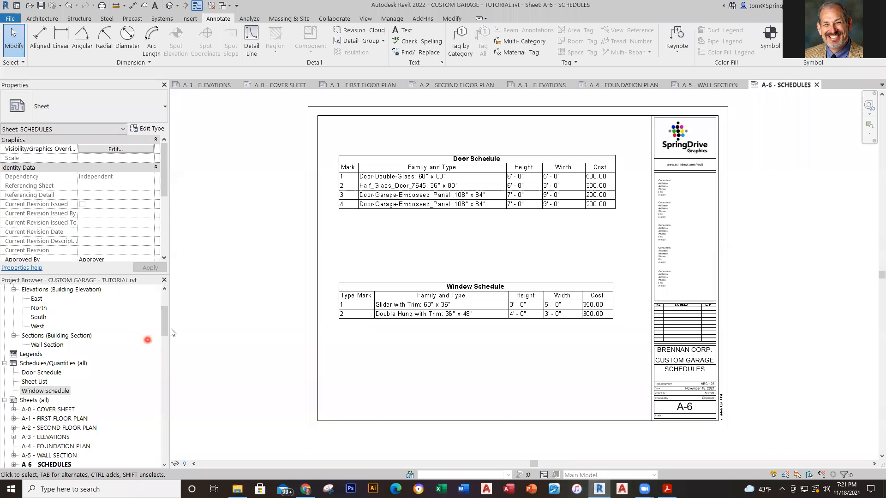
left_click_drag(167, 328, 188, 250)
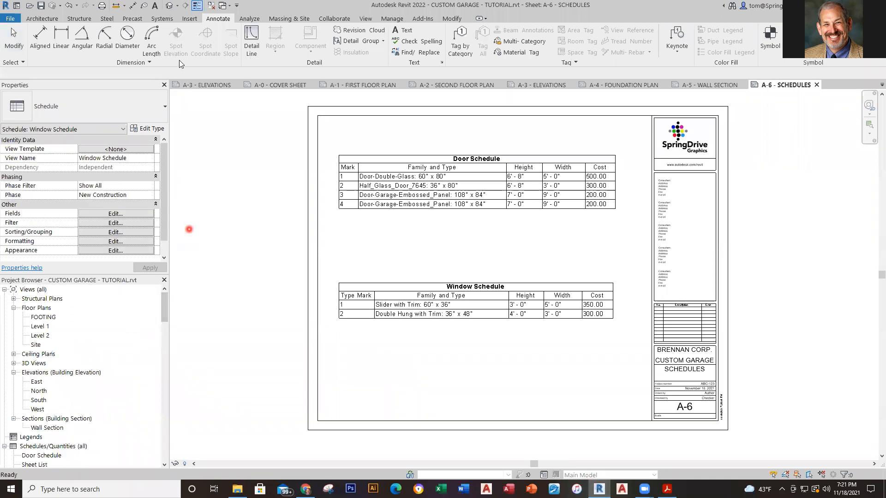
left_click(172, 6)
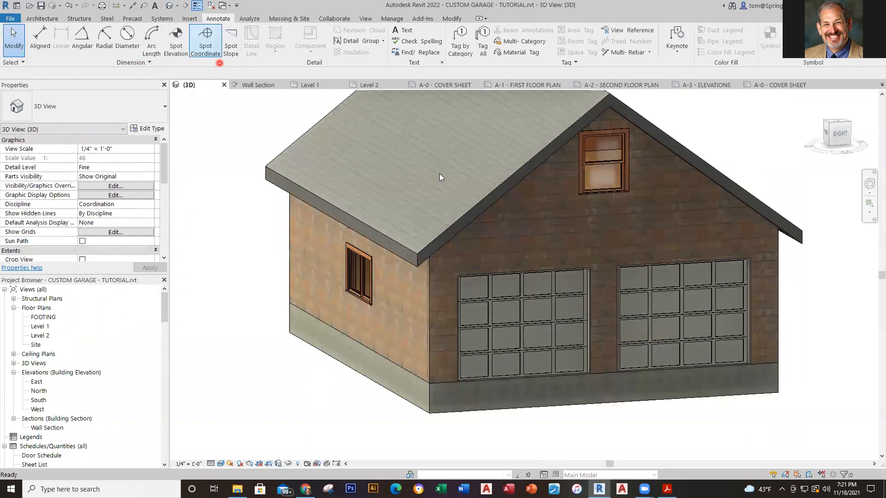
middle_click_drag(839, 274, 751, 390, "shift")
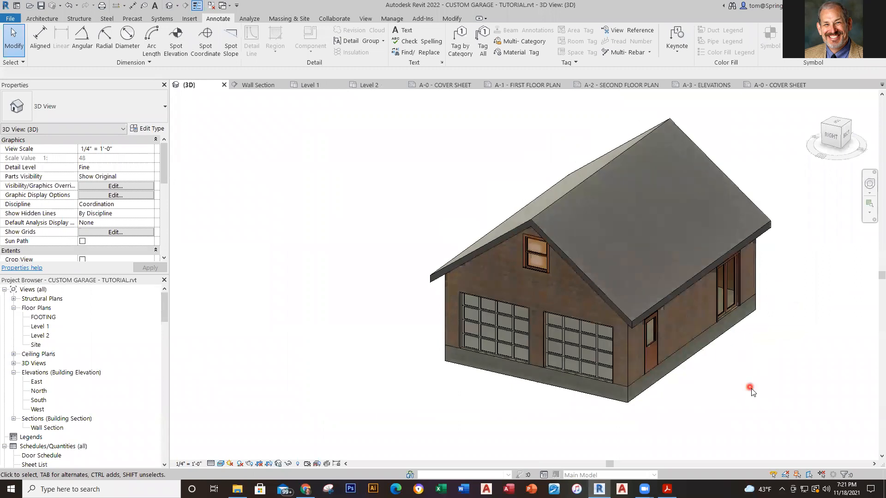
middle_click_drag(742, 434, 720, 412, "shift")
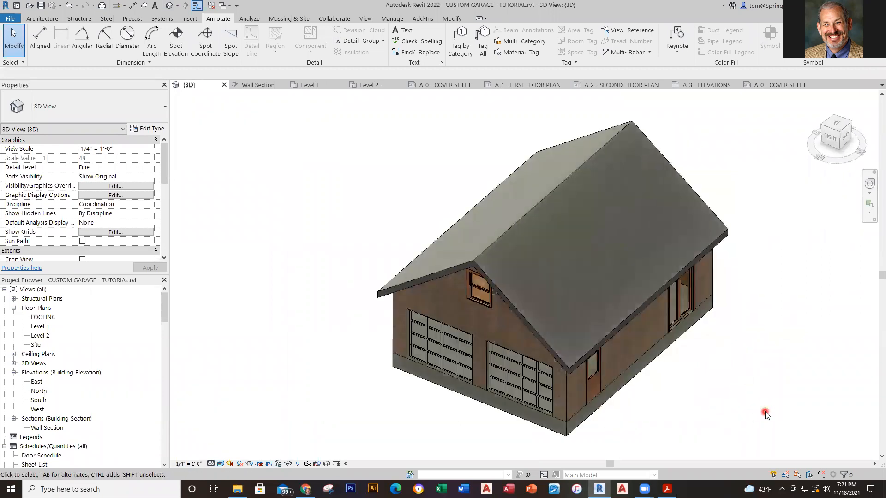
left_click(833, 132)
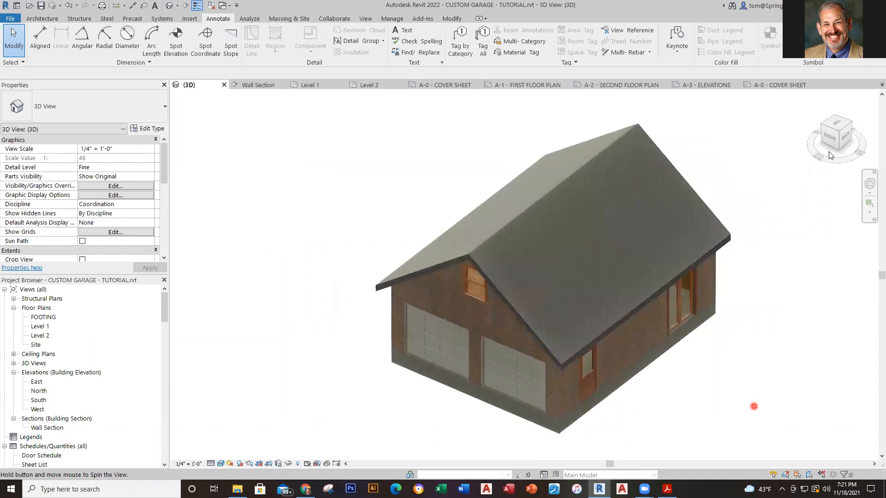
left_click_drag(831, 155, 692, 410)
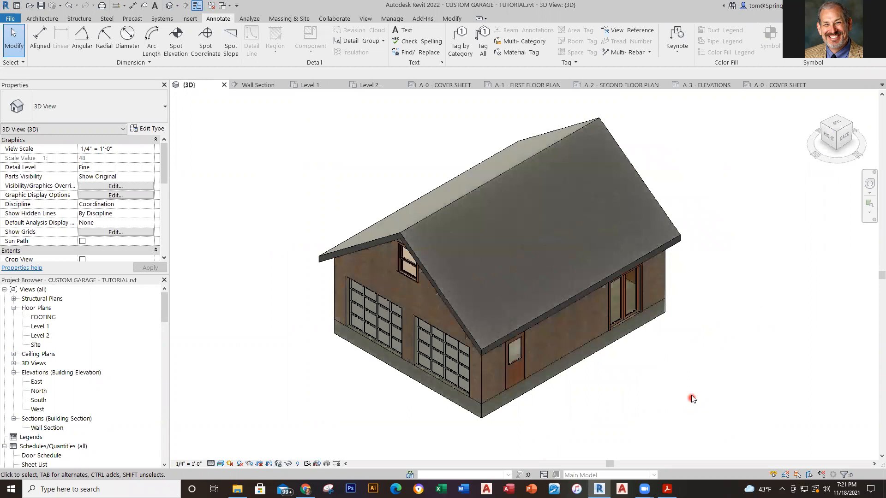
middle_click_drag(691, 395, 718, 410)
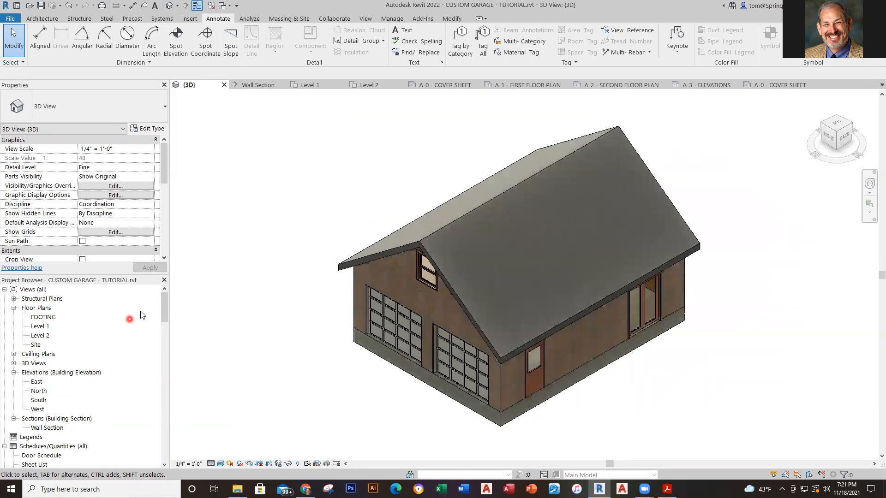
mouse_move(164, 301)
left_mouse_down()
mouse_move(164, 333)
mouse_move(164, 295)
left_mouse_up()
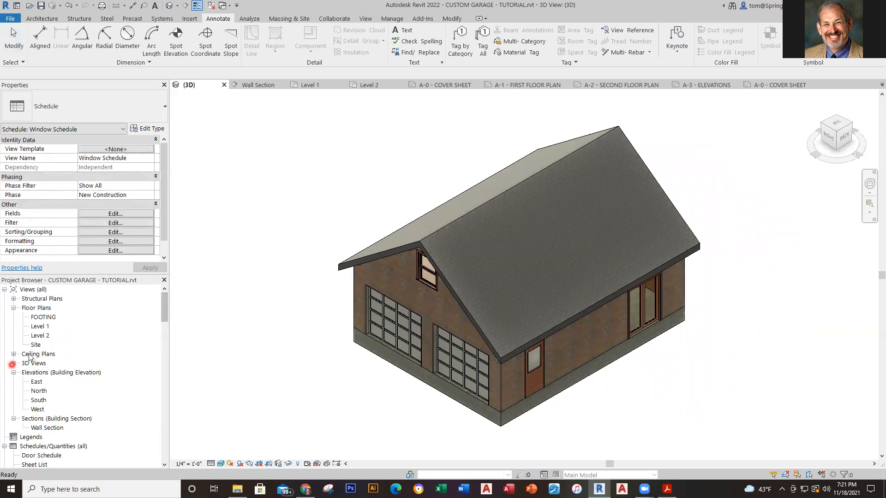
Step: Rename the default {3D} view as COVER SHEET - 3D IMAGE
left_click(13, 363)
scroll(81, 364, "down", 1)
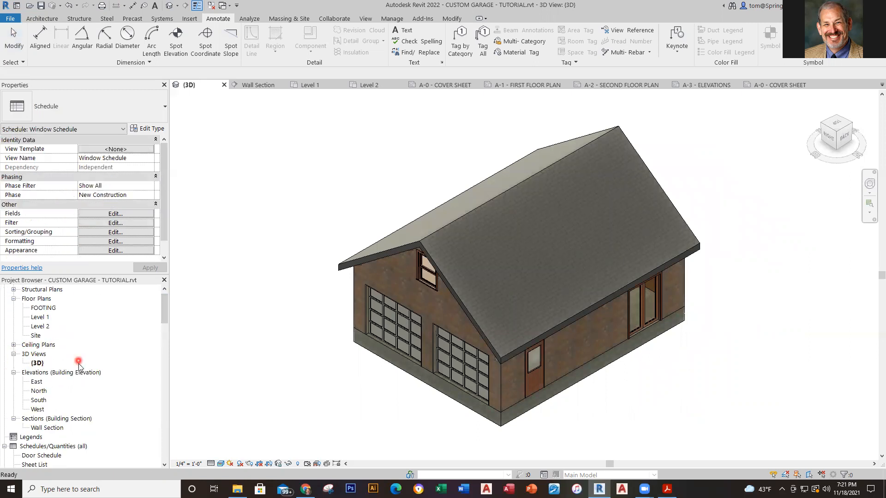
left_click(40, 364)
right_click(39, 364)
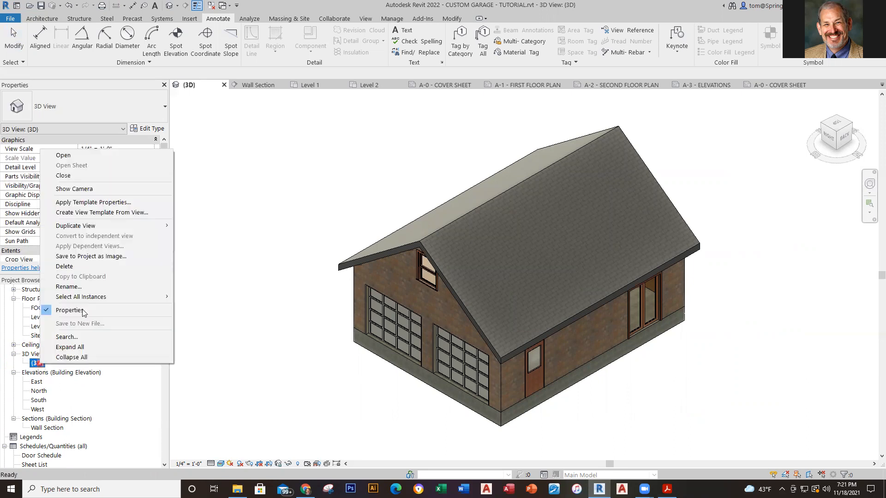
left_click(87, 286)
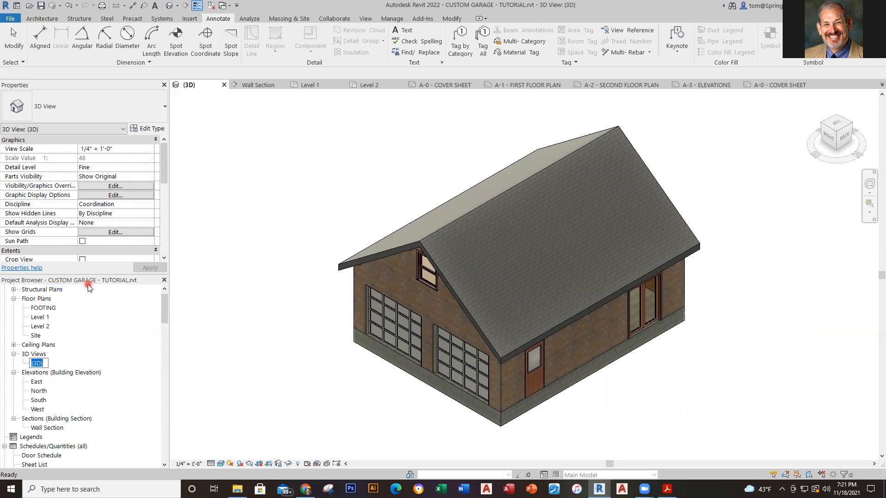
type("COVER SHEET -")
key("BackSpace")
key("BackSpace")
type("- 3D PRE")
key("BackSpace")
key("BackSpace")
type("IMAGE")
key("Return")
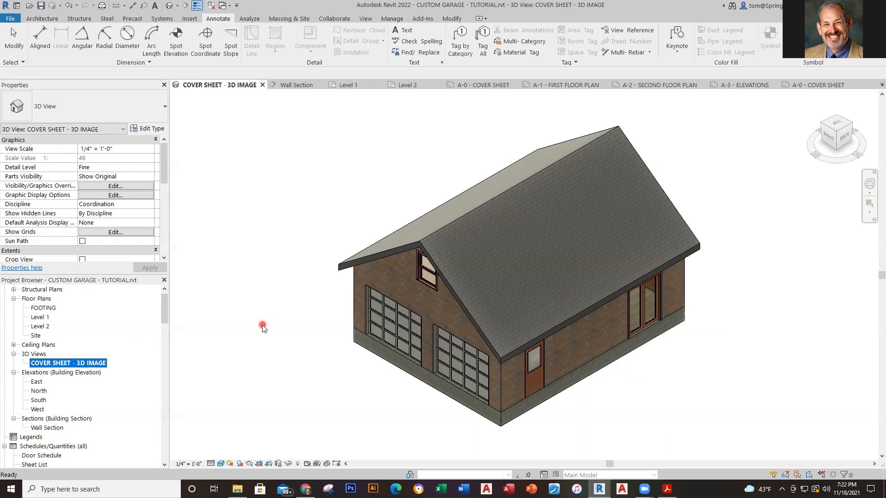
Step: Open sheet A-0 - COVER SHEET and place the COVER SHEET - 3D IMAGE view between the title and the sheet list
left_click_drag(165, 308, 167, 340)
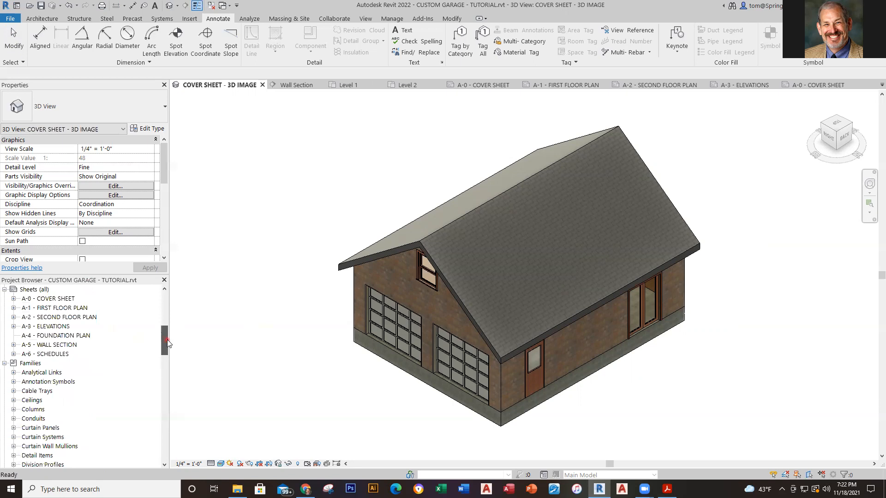
double_click(56, 299)
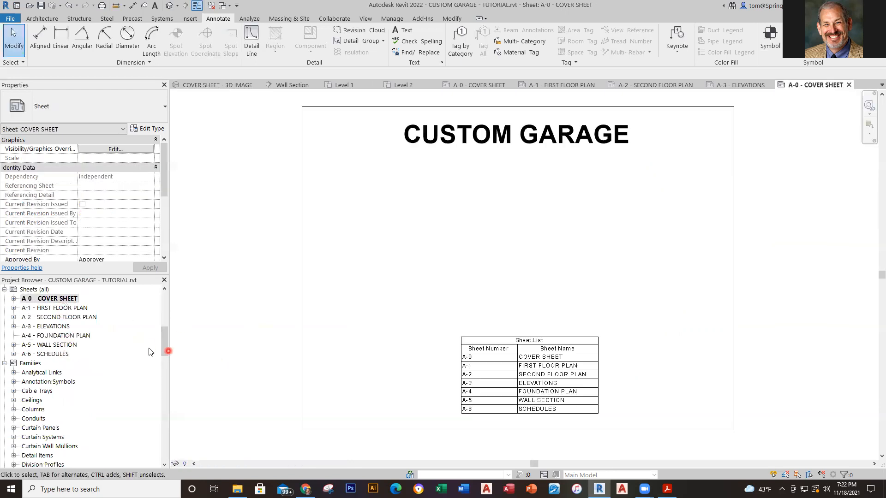
left_click_drag(167, 340, 164, 318)
left_click(77, 327)
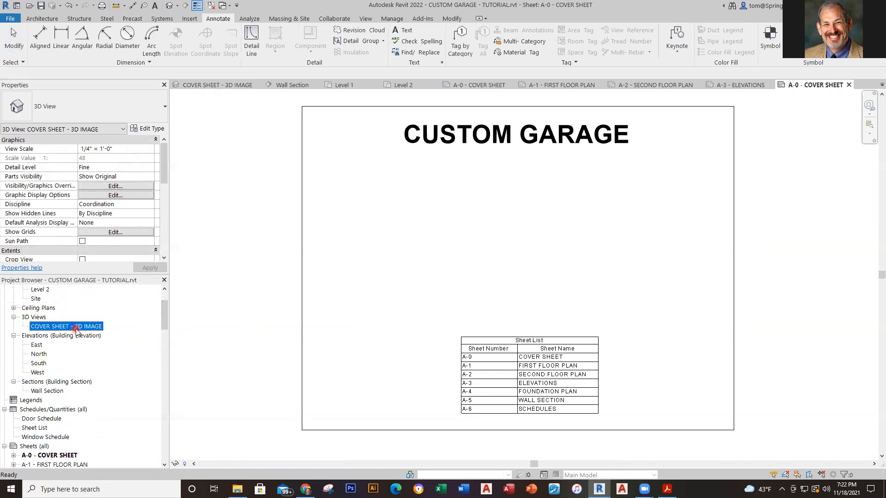
mouse_move(541, 249)
left_mouse_down()
mouse_move(571, 249)
mouse_move(520, 239)
mouse_move(520, 231)
mouse_move(532, 241)
left_mouse_up()
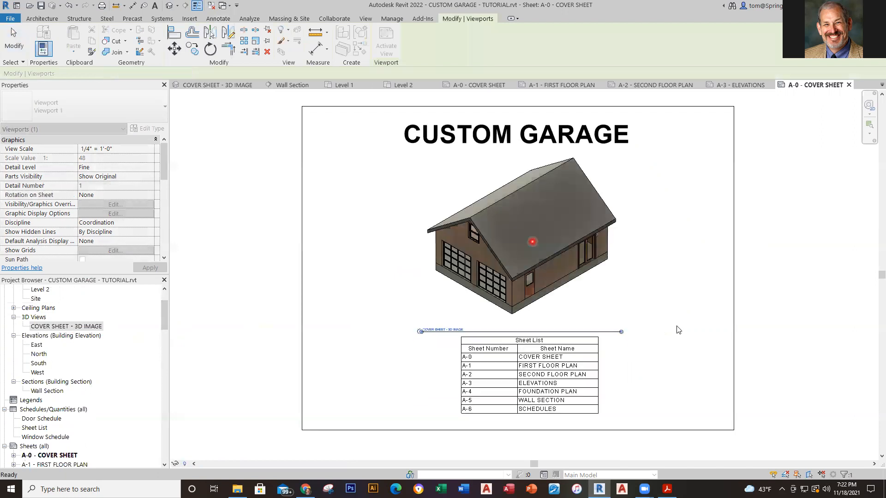
left_click(681, 383)
scroll(666, 374, "down", 1)
middle_click_drag(667, 374, 604, 411)
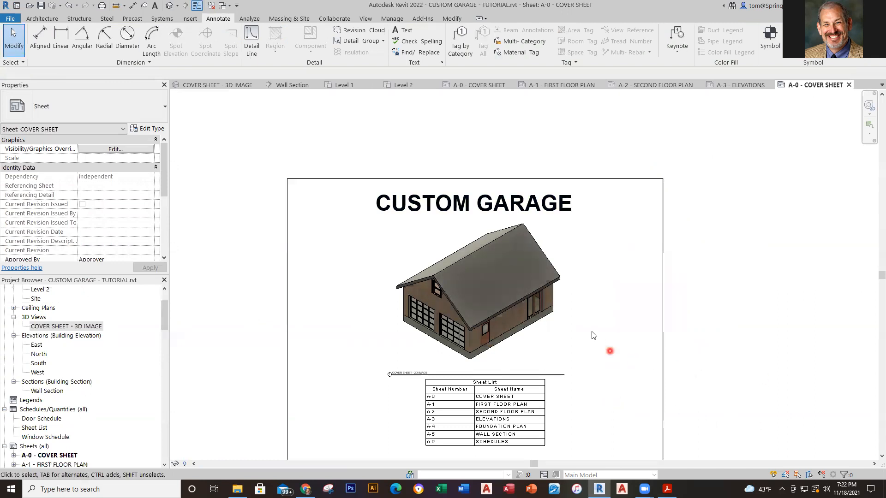
scroll(614, 335, "up", 2)
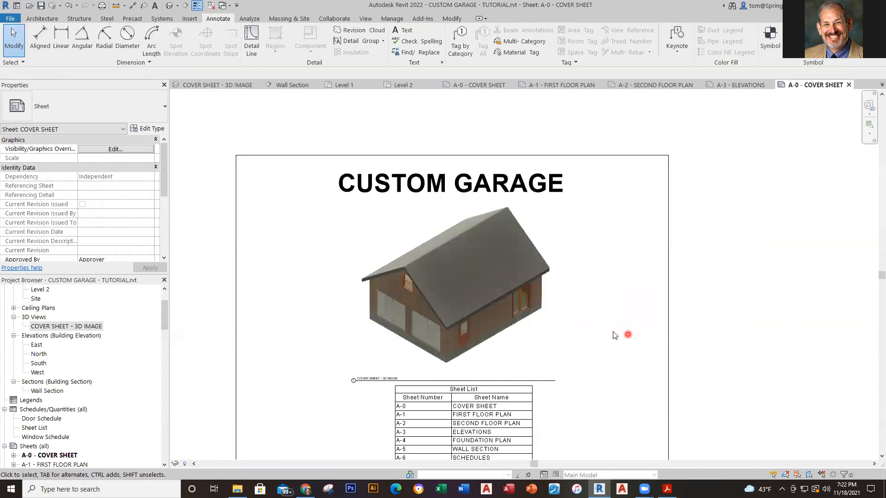
scroll(614, 335, "down", 1)
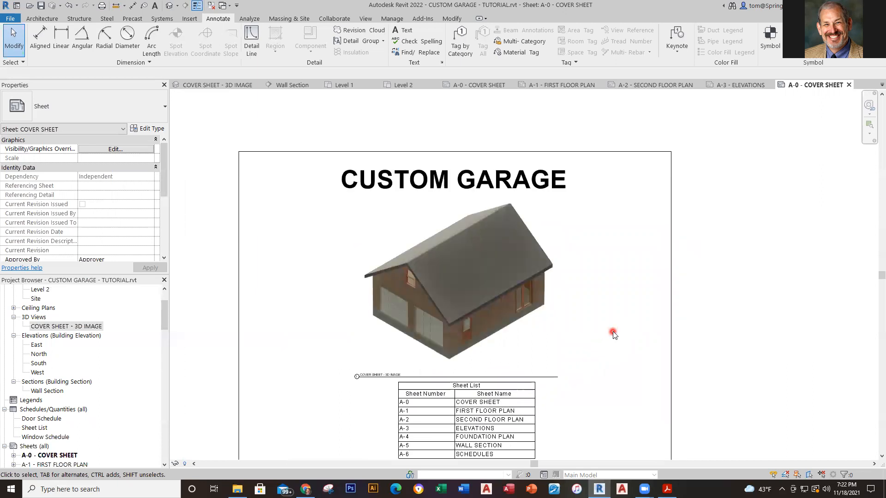
scroll(618, 355, "down", 1)
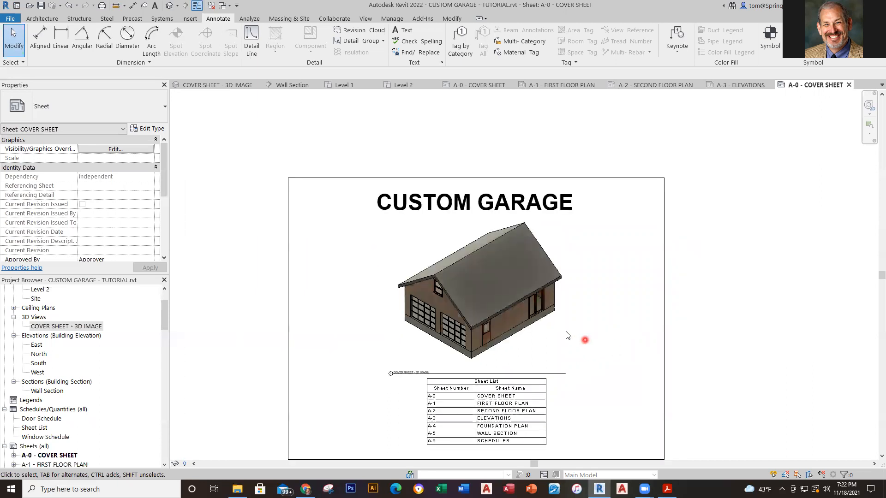
Step: Try showing the crop region inside the cover sheet's 3D viewport, and undo it while keeping the view placed on the sheet
left_click(535, 323)
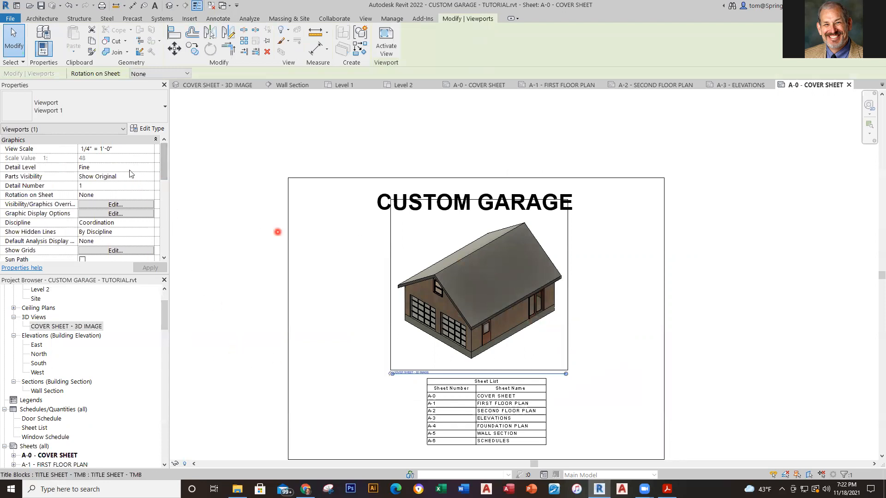
double_click(430, 257)
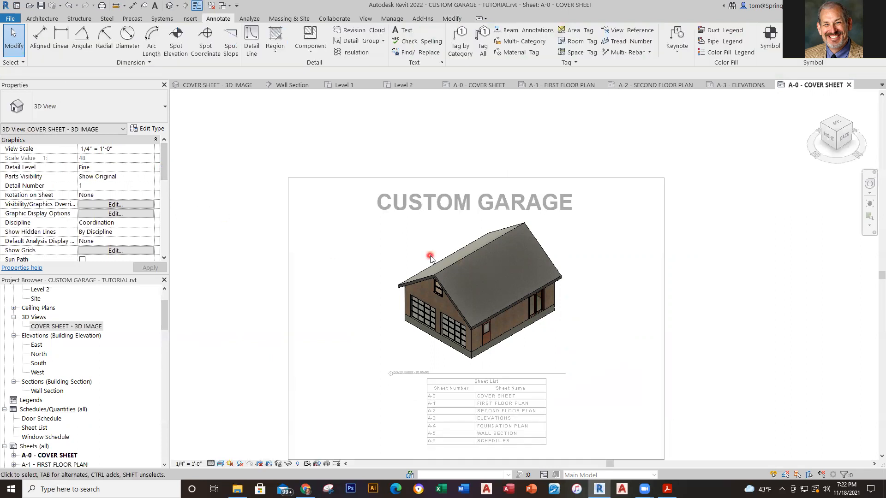
left_click(269, 464)
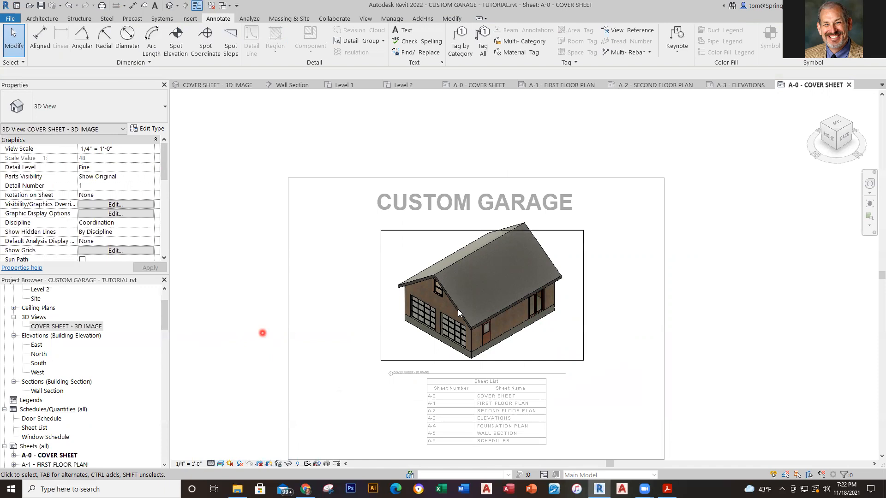
double_click(747, 303)
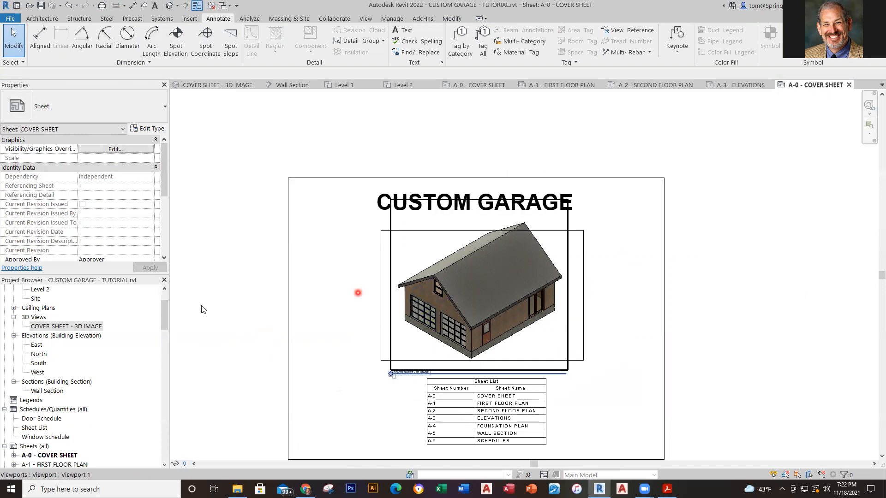
key("ctrl+z")
key("ctrl+z")
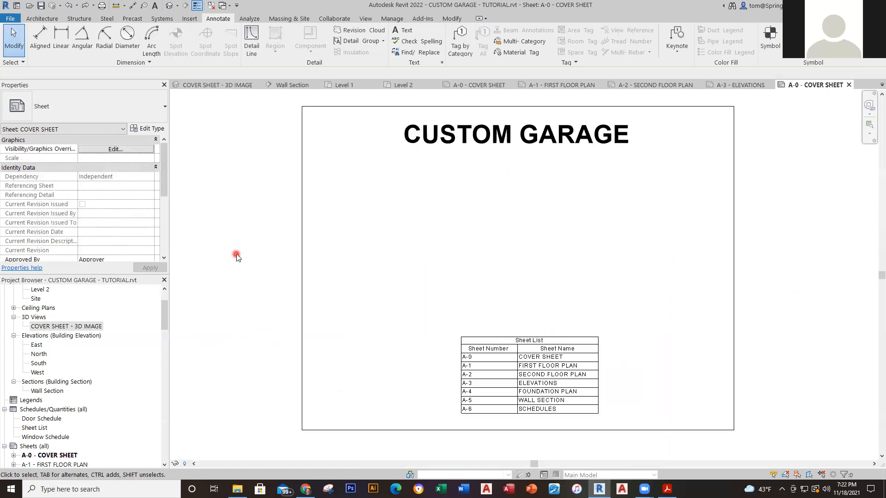
left_click(85, 5)
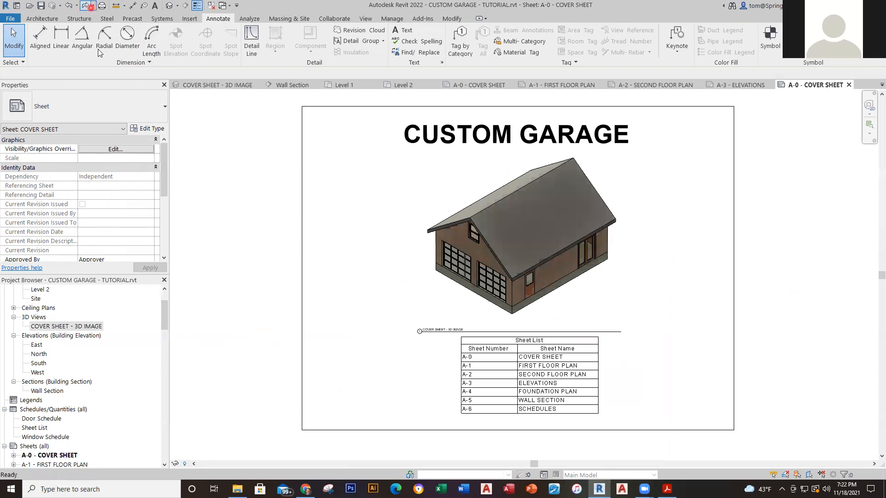
Step: Compare the cover sheet with the cover page of the reference PDF in Acrobat and return to Revit
middle_click_drag(686, 307, 669, 333)
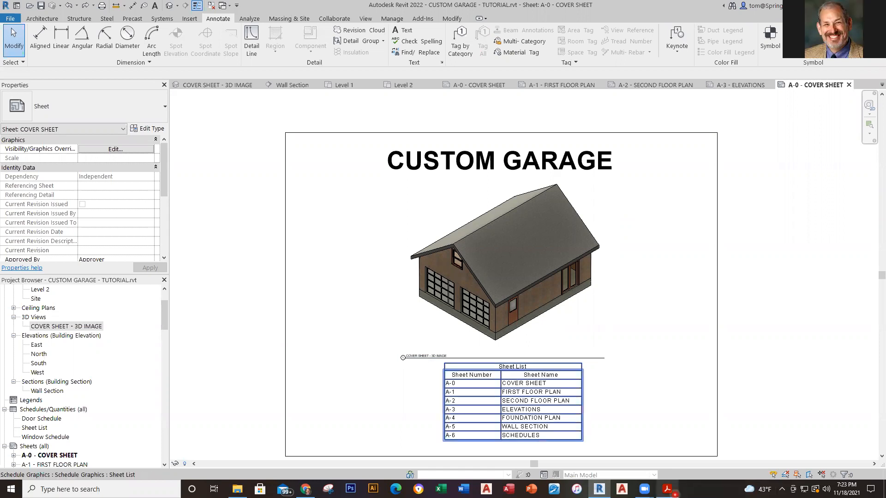
left_click(667, 490)
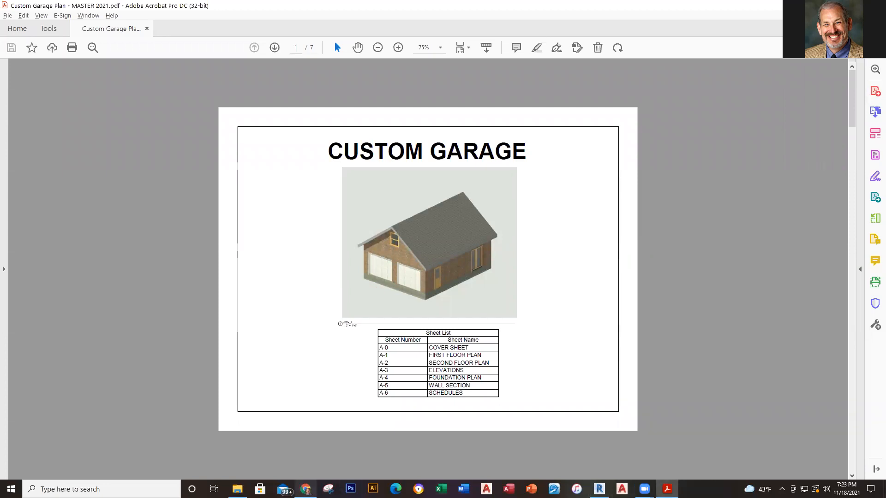
left_click(599, 489)
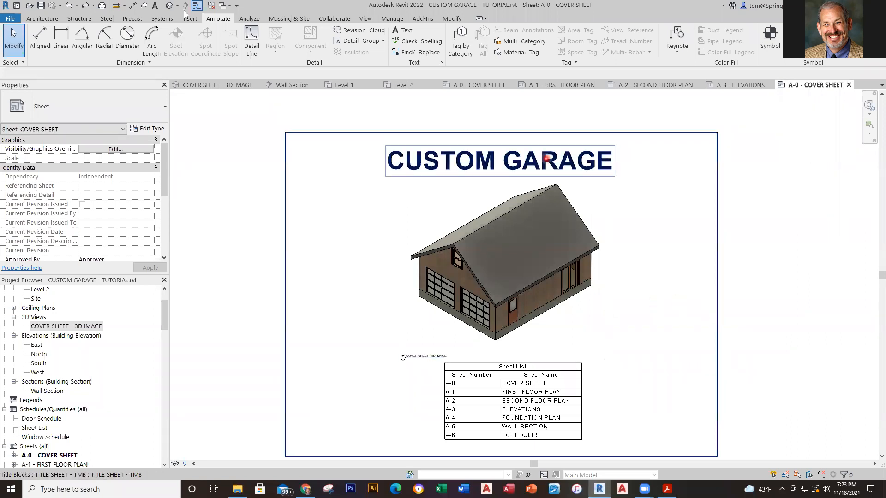
Step: Create a new default 3D view and hide the Levels category in it
left_click(169, 7)
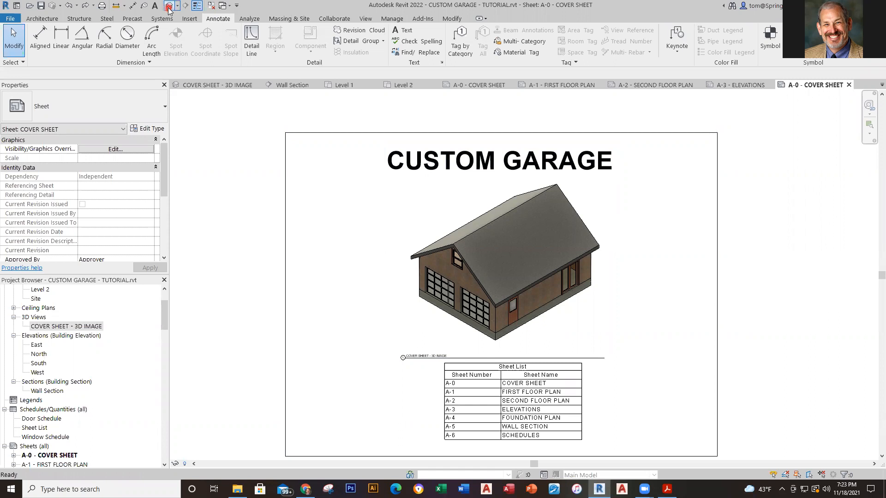
left_click(742, 235)
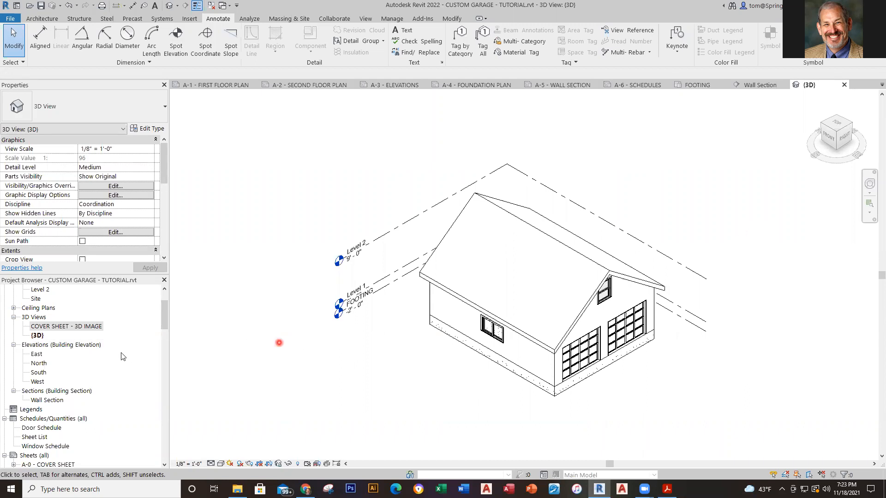
left_click(40, 336)
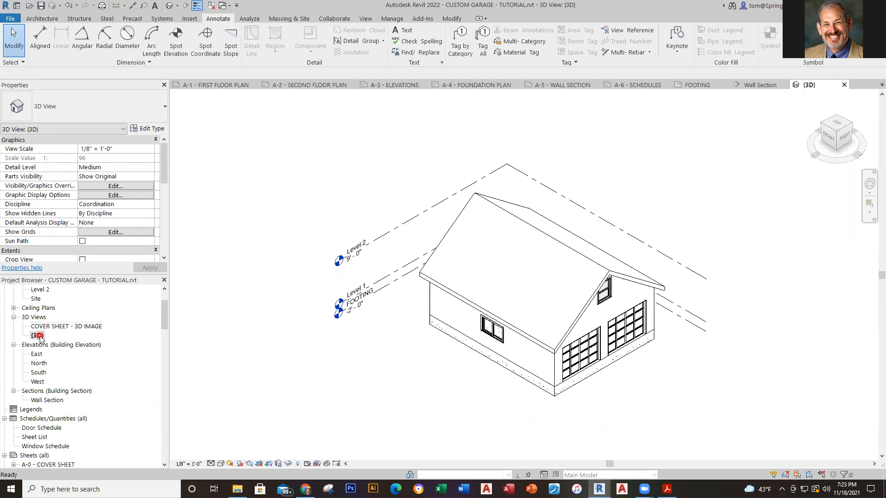
left_click(371, 296)
right_click(372, 292)
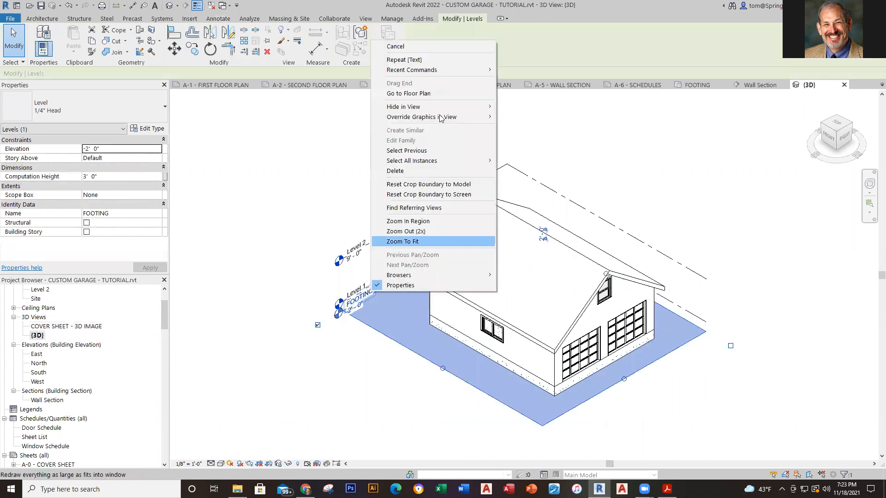
mouse_move(436, 107)
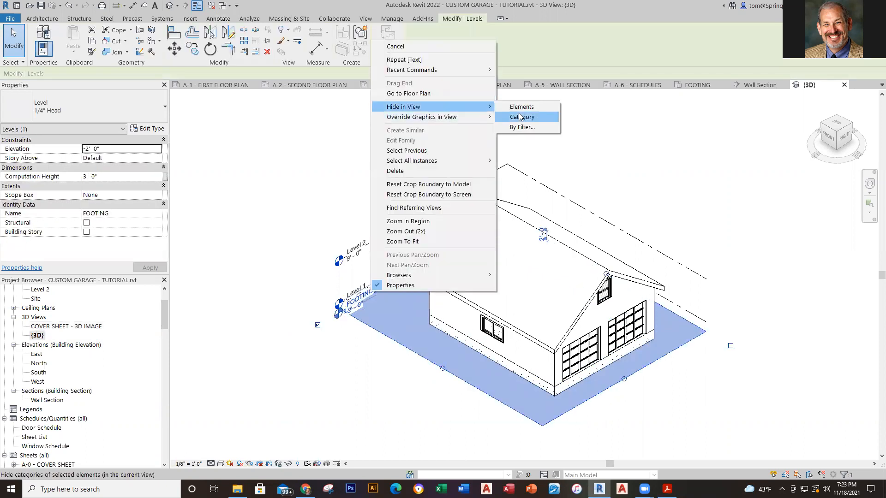
left_click(520, 117)
left_click(734, 315)
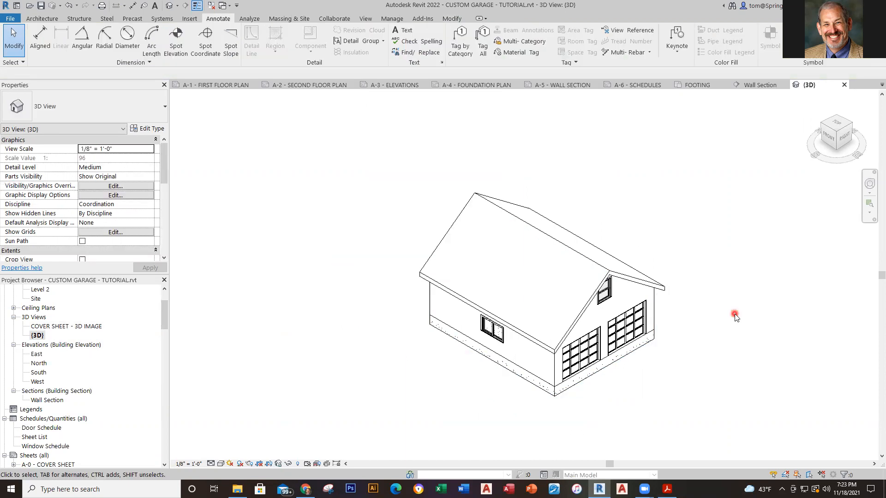
Step: Apply a realistic visual style with material textures to the new 3D view and orbit it to show the garage doors and right side
left_click(221, 464)
left_click(240, 454)
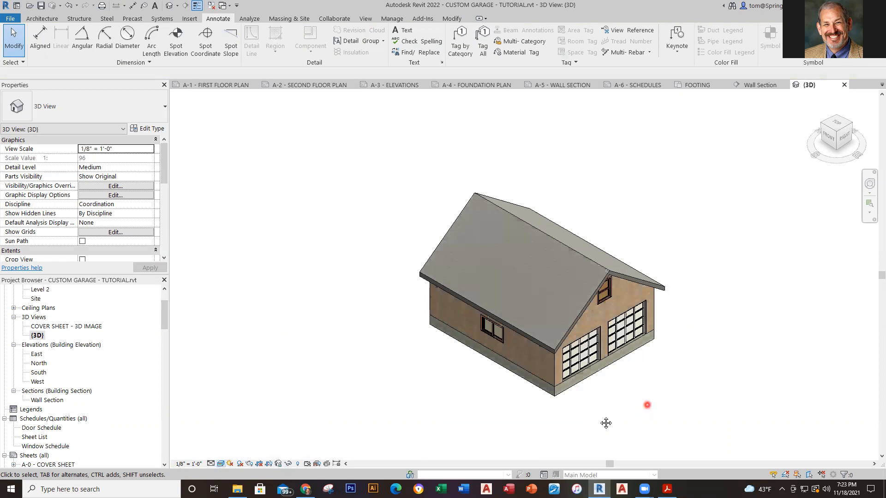
middle_click_drag(625, 401, 619, 375, "shift")
scroll(558, 385, "up", 1)
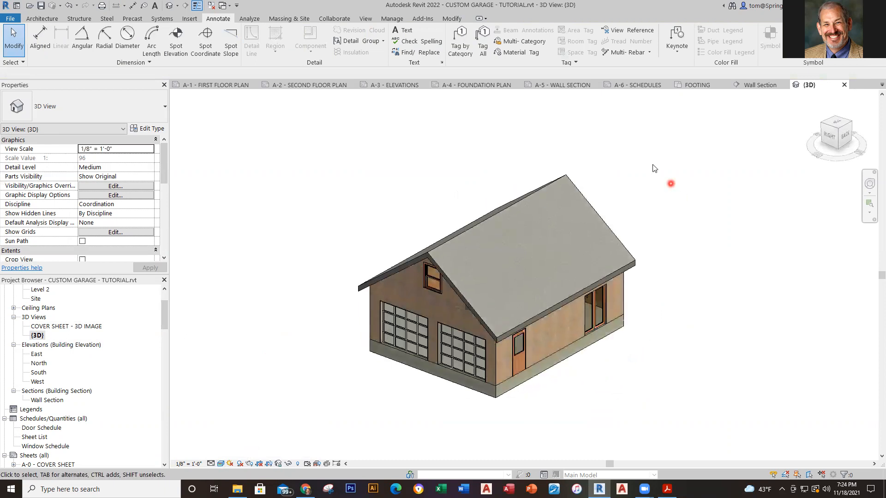
left_click(209, 22)
scroll(702, 196, "down", 1)
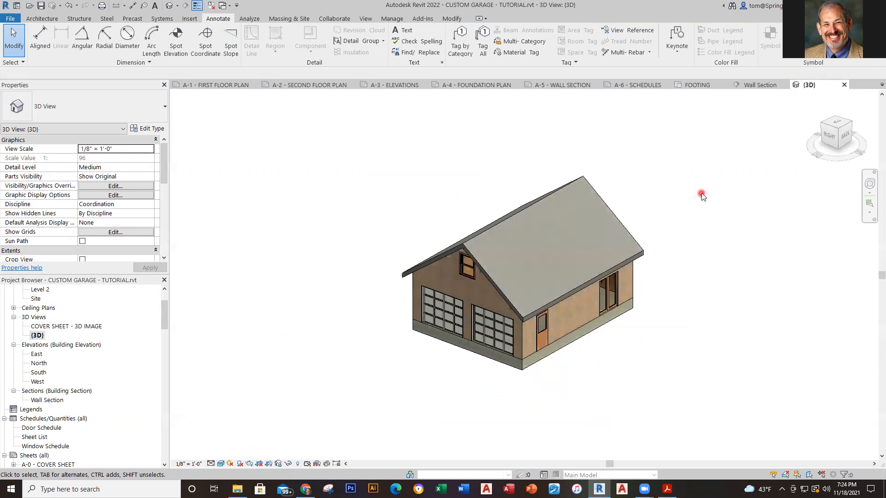
scroll(709, 210, "up", 1)
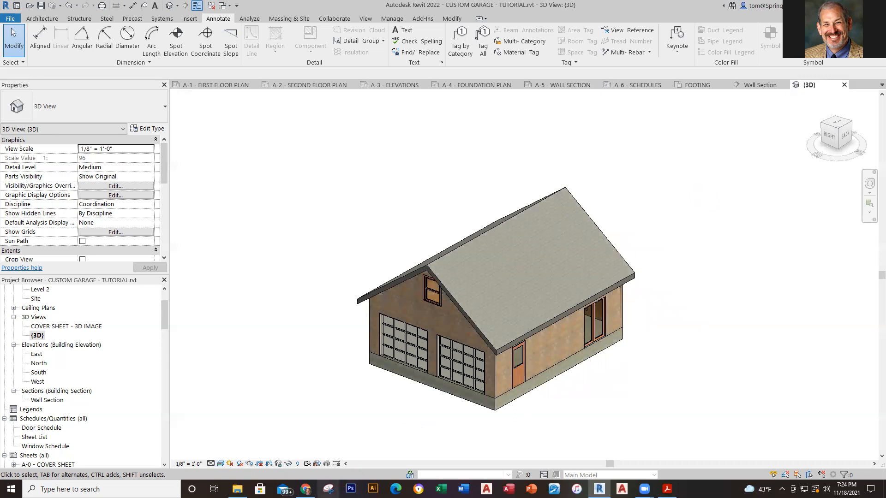
Step: Switch to Snipping Tool and capture a rectangular snip of the whole garage in the 3D view
left_click(328, 489)
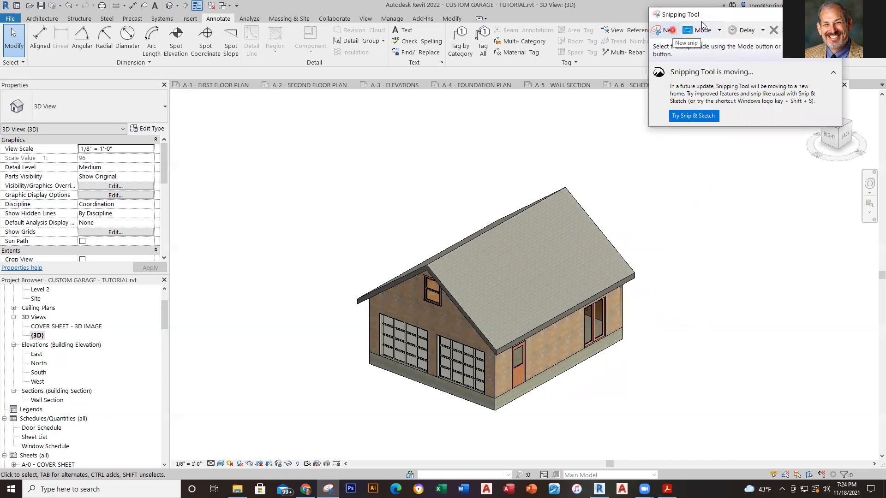
left_click(666, 31)
left_click_drag(317, 162, 677, 431)
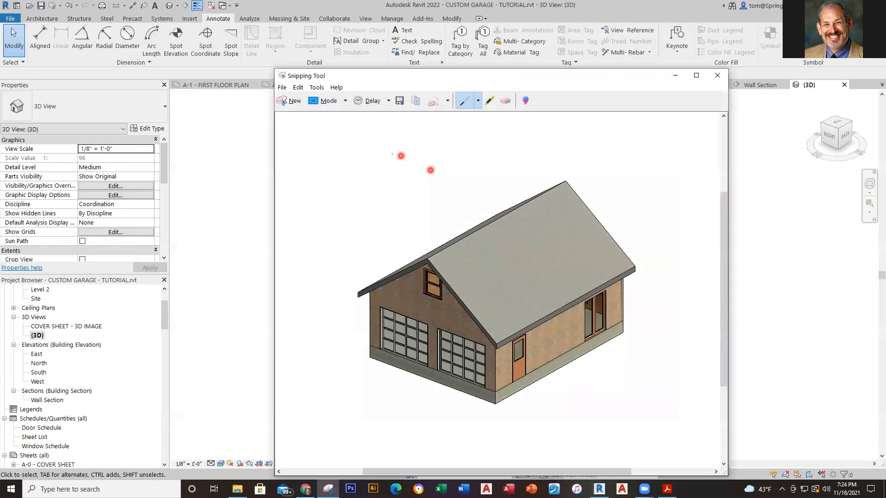
Step: Save the snip on the Desktop as a PNG named CUSTOM GARAGE - RENDERING and close Snipping Tool
left_click(282, 87)
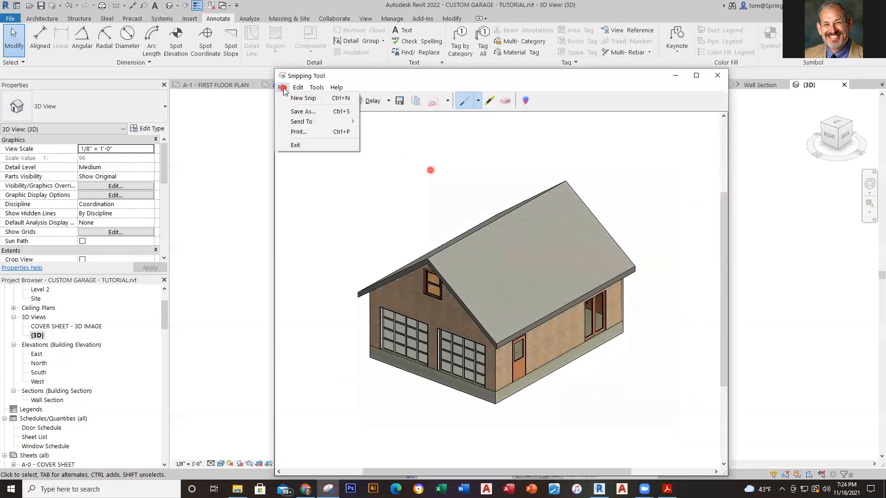
left_click(298, 113)
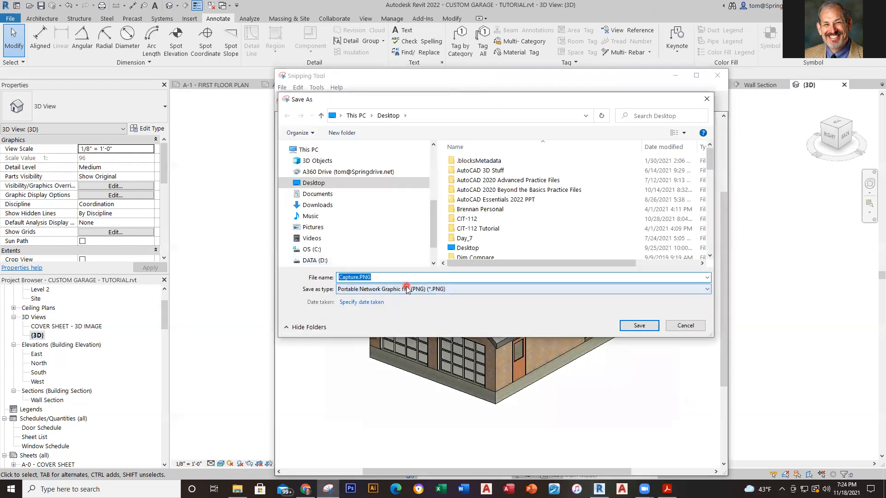
type("CUSTOM GAR")
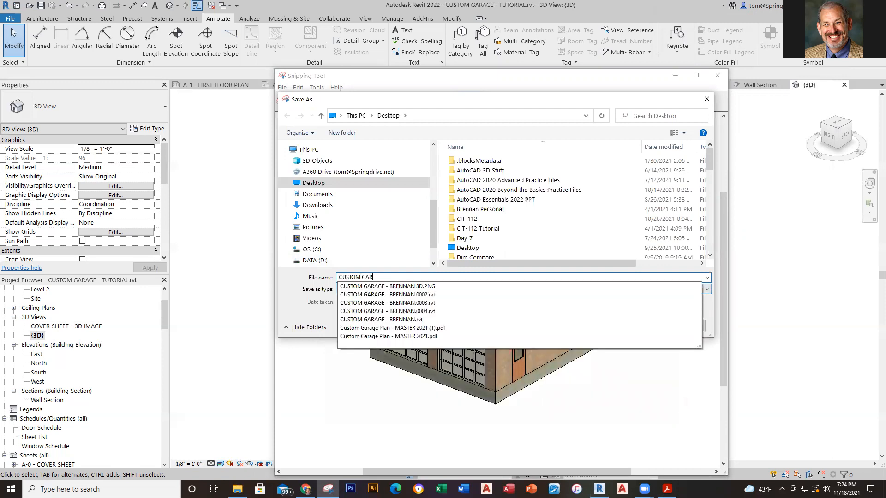
type("AGE - ")
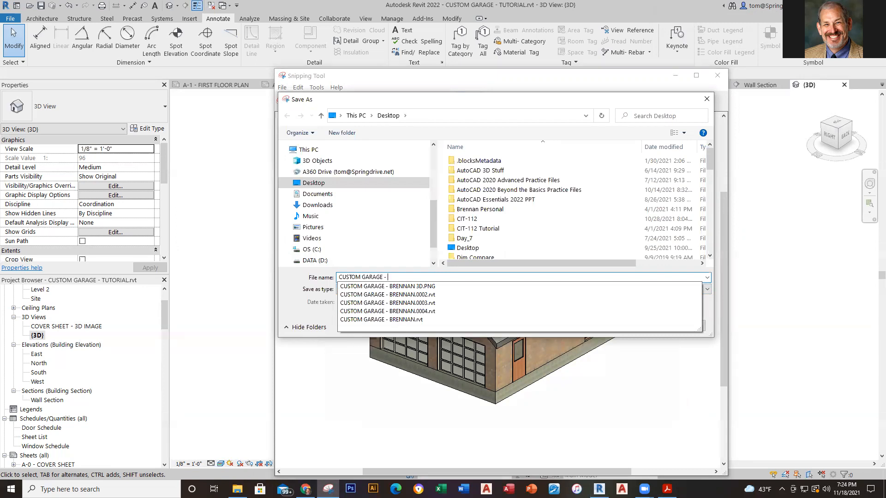
type("RENDERING")
key("Return")
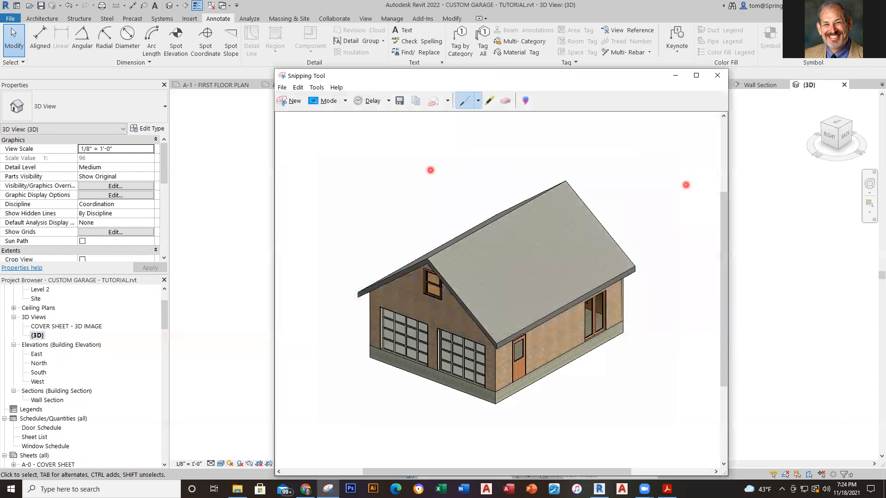
left_click(722, 80)
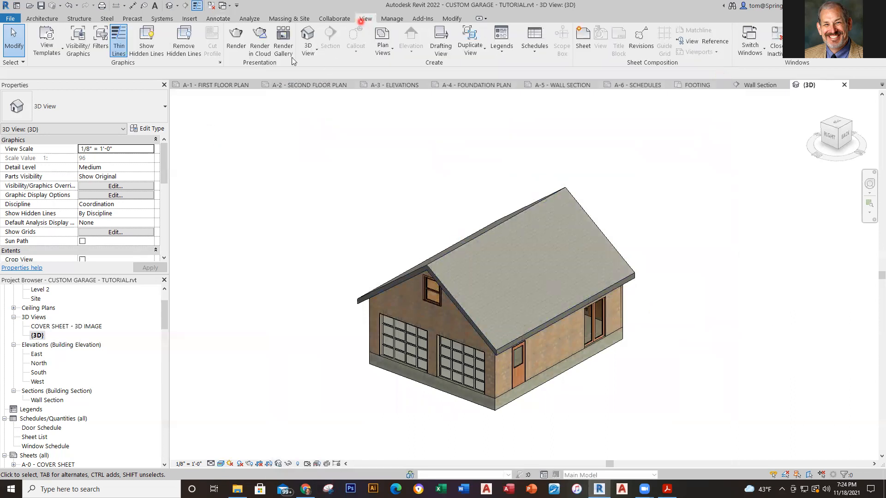
Step: Render the garage 3D view at Medium quality
left_click(236, 45)
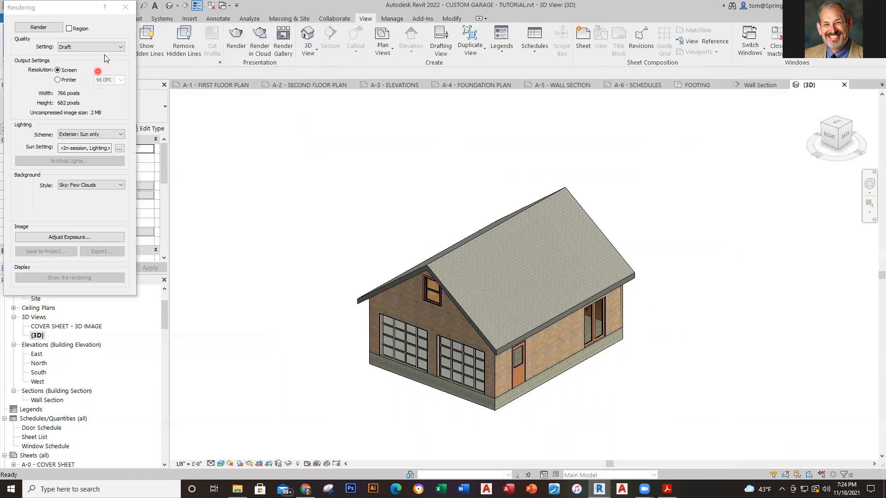
left_click(120, 47)
left_click(95, 62)
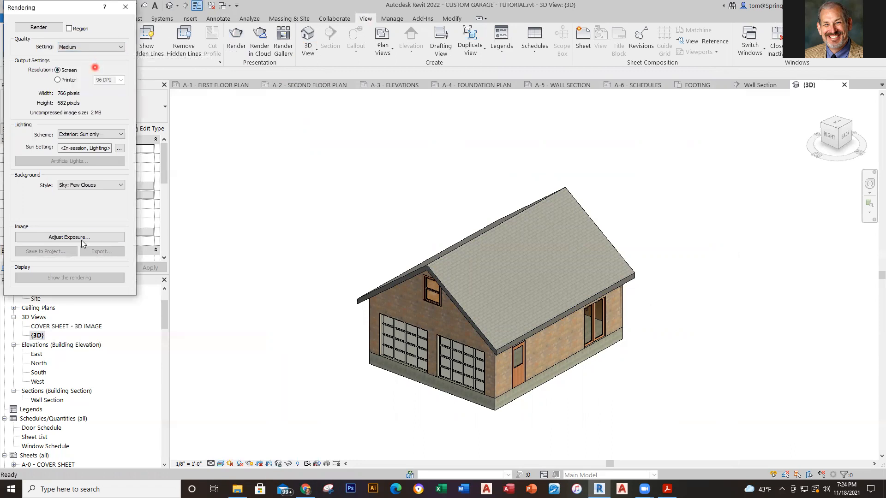
left_click(33, 28)
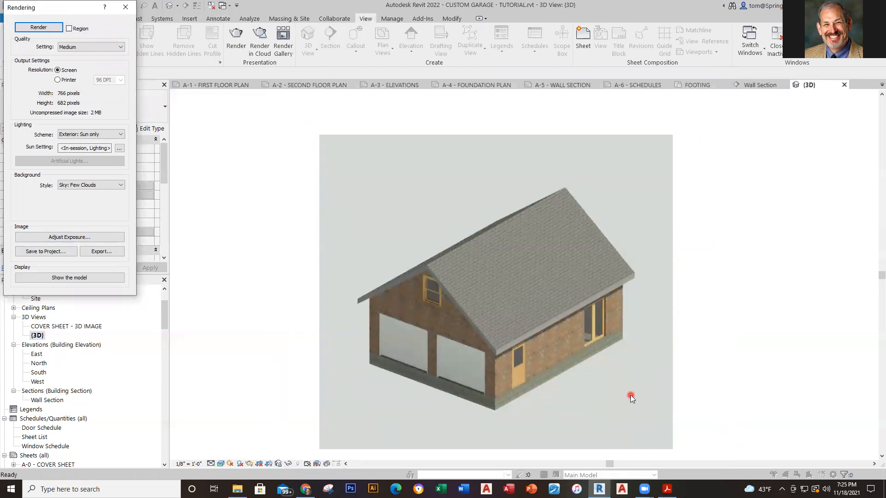
Step: Raise the rendering quality to High and render the garage again
left_click(121, 47)
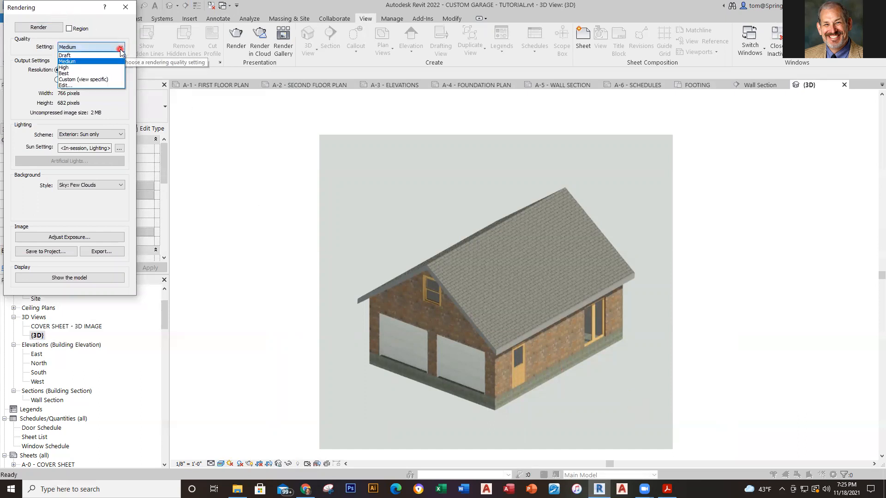
left_click(92, 67)
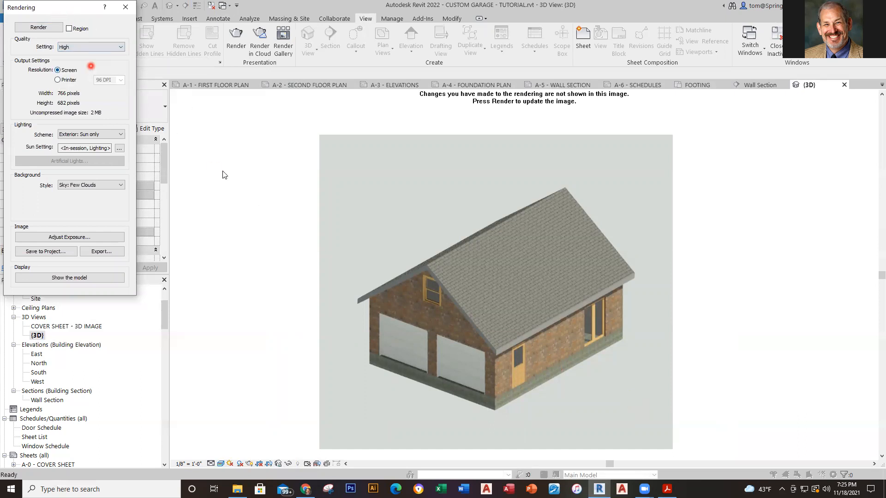
left_click(38, 28)
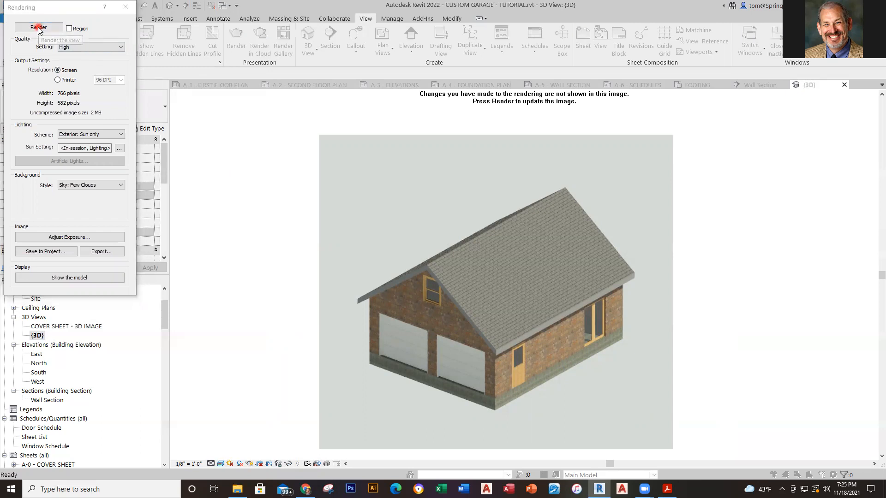
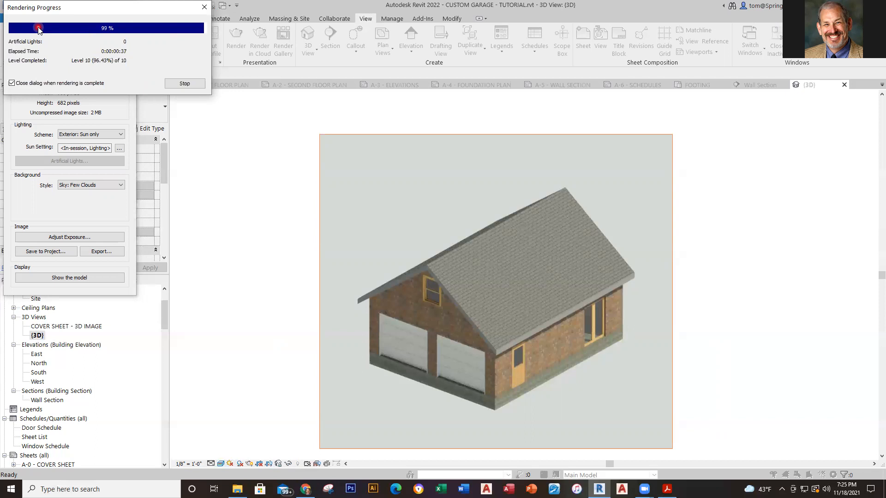
Step: Save the rendered image to the project as CUSTOM GARAGE RENDERING and close the rendering settings
left_click(46, 252)
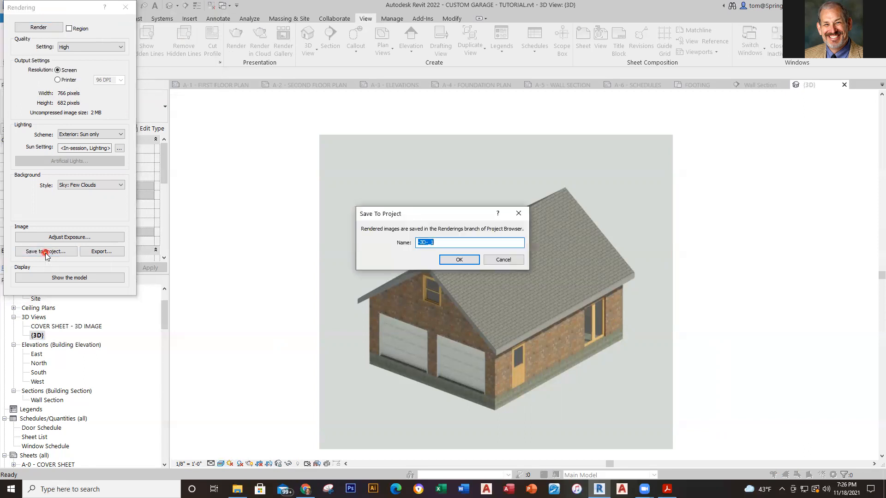
type("CUSTOM GARAGE RENDERING")
key("Return")
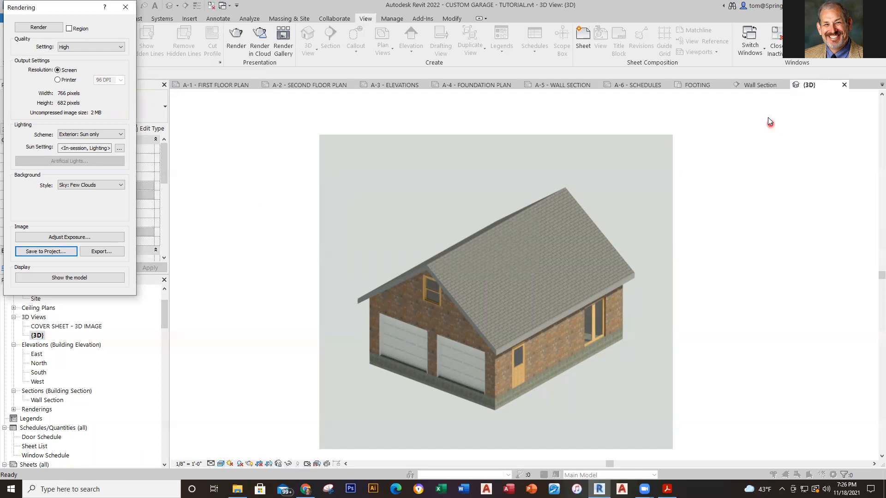
left_click(245, 228)
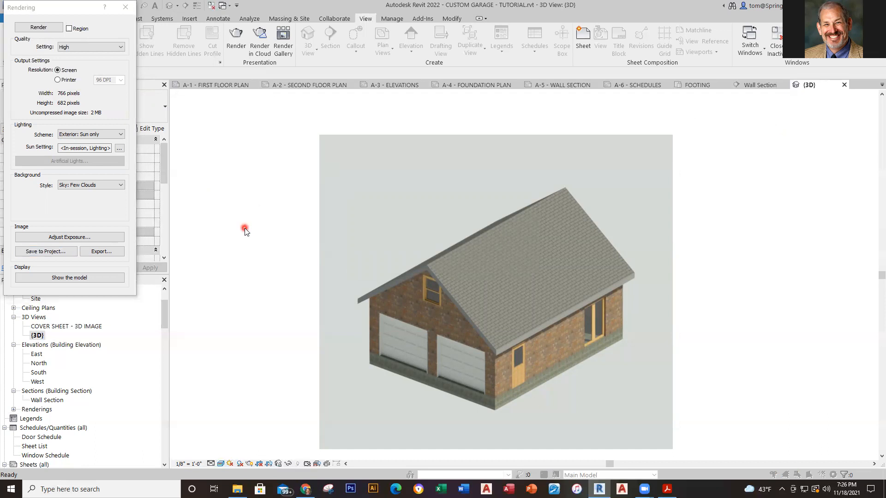
left_click(129, 9)
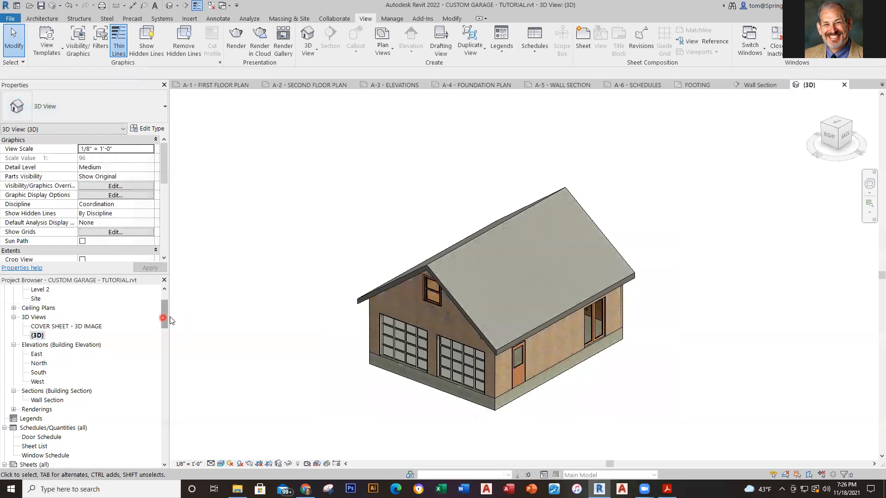
Step: Open sheet A-0 COVER SHEET and delete the 3D image viewport between the title and the sheet list
scroll(50, 357, "down", 4)
double_click(50, 354)
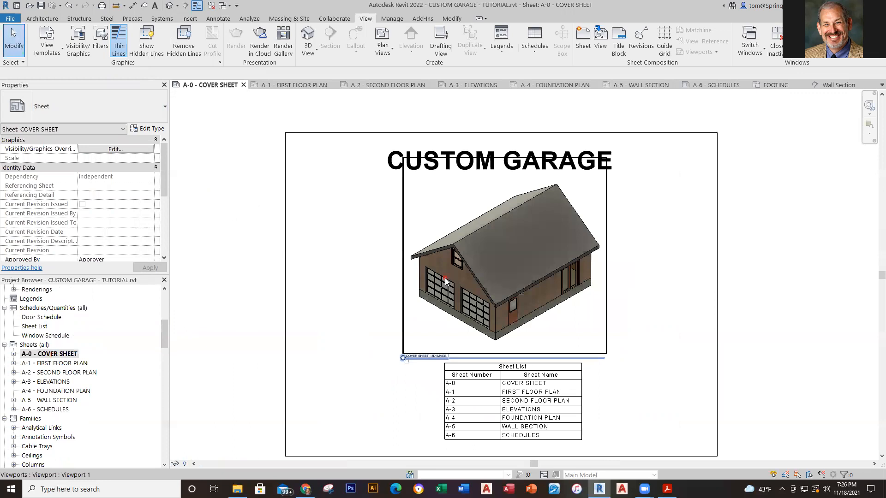
left_click(446, 281)
key("Delete")
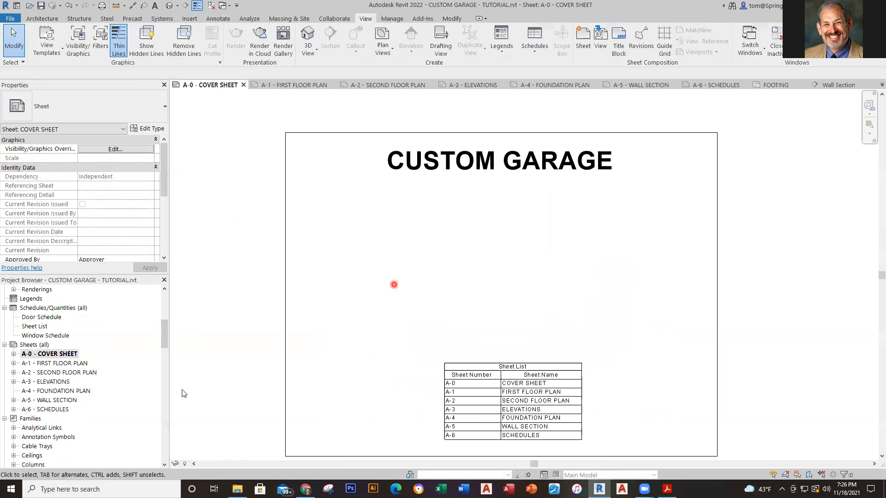
Step: Place the CUSTOM GARAGE RENDERING image on the cover sheet, centered between the title and the sheet list
left_click_drag(162, 336, 165, 301)
scroll(138, 346, "down", 4)
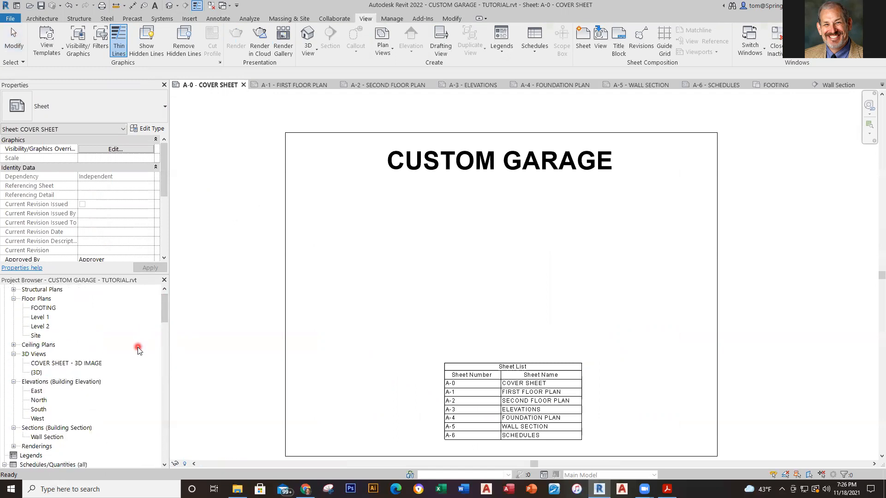
scroll(139, 358, "down", 4)
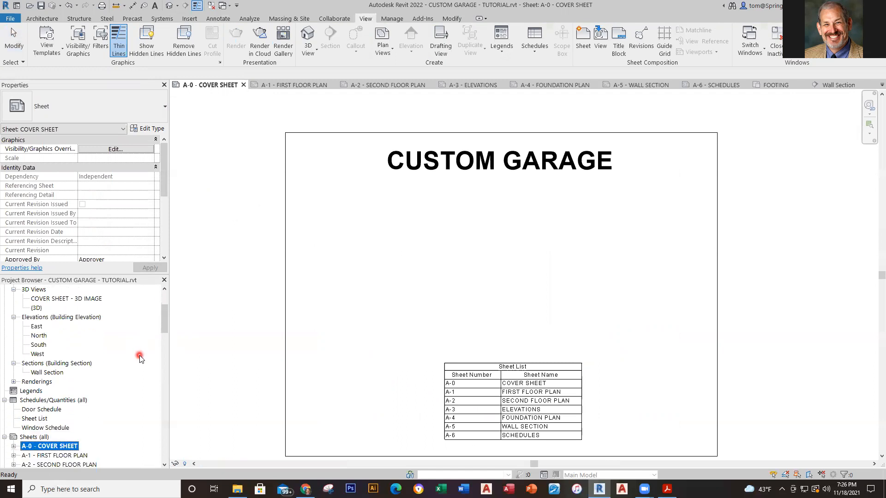
left_click(14, 382)
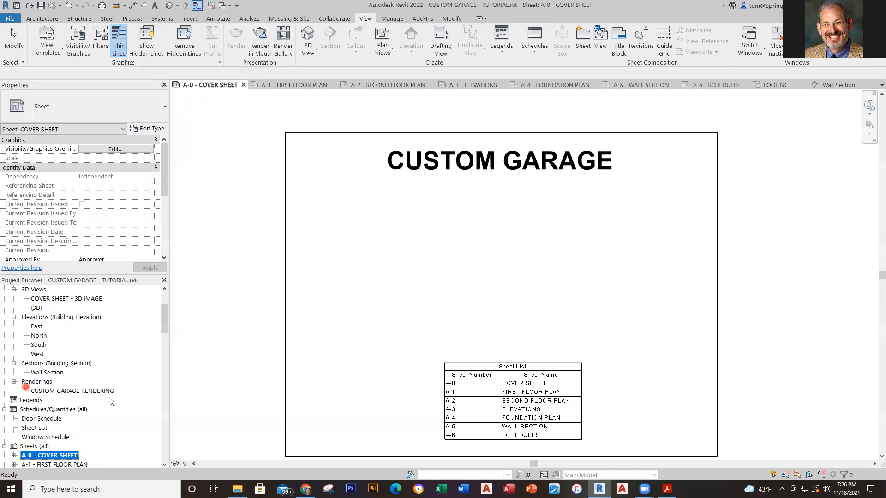
left_click(96, 392)
left_click_drag(125, 387, 499, 261)
left_click(500, 266)
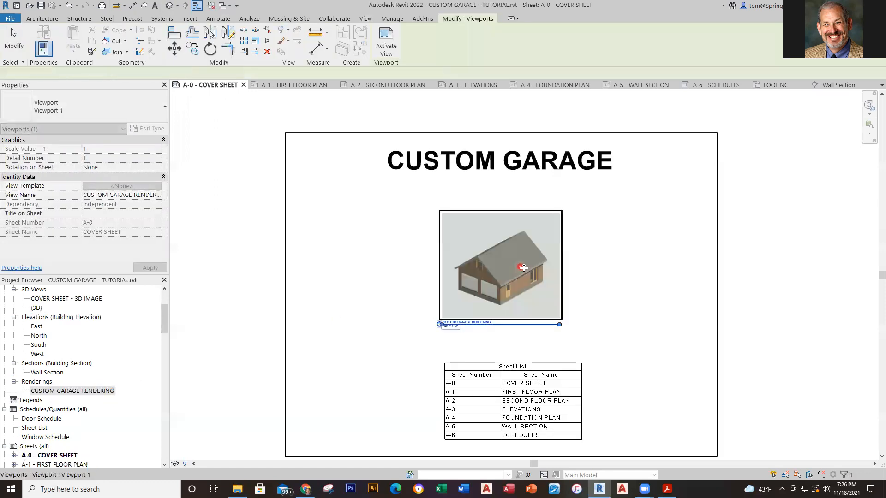
Step: Activate the rendering's viewport, enlarge the image to about 10 1/2 by 9 3/8 inches, and return to the sheet
left_click(591, 232)
left_click(563, 232)
key("Escape")
double_click(547, 236)
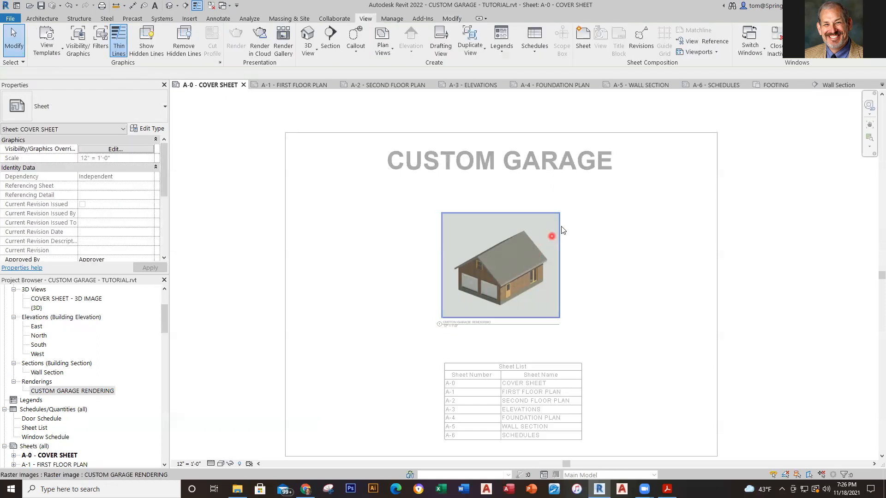
left_click(558, 228)
left_click_drag(559, 214, 594, 184)
left_click_drag(449, 319, 404, 351)
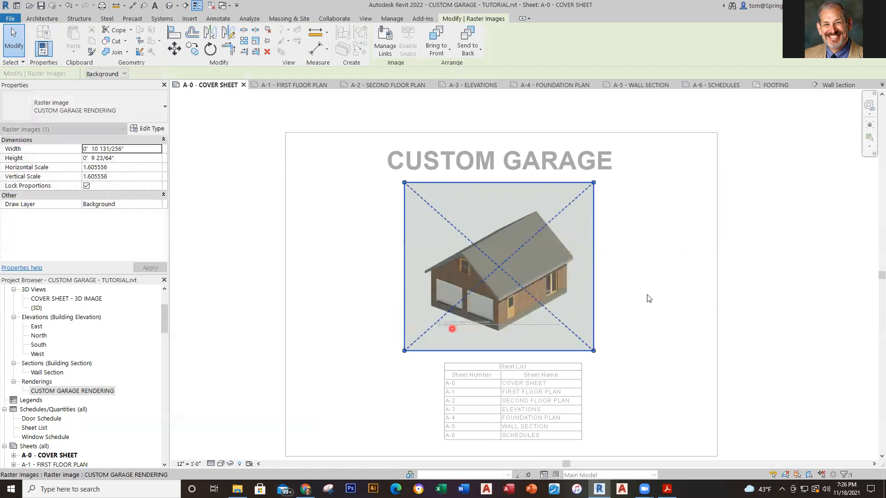
left_click(647, 293)
double_click(222, 267)
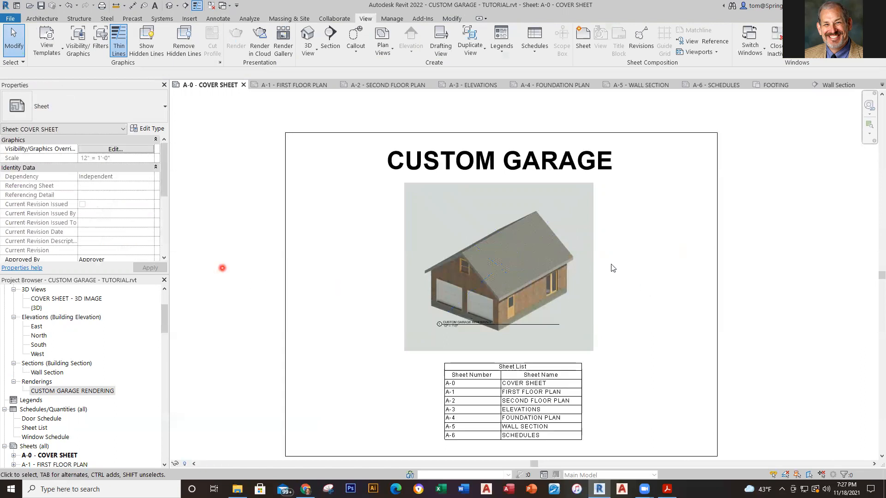
Step: Move the rendering's viewport title off the image to just below its lower-left corner
left_click(495, 329)
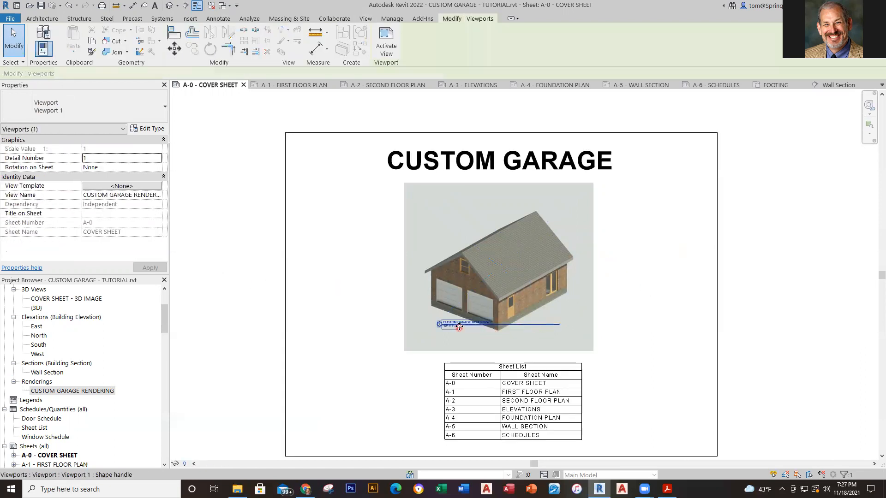
left_click_drag(454, 336, 426, 368)
left_click(362, 337)
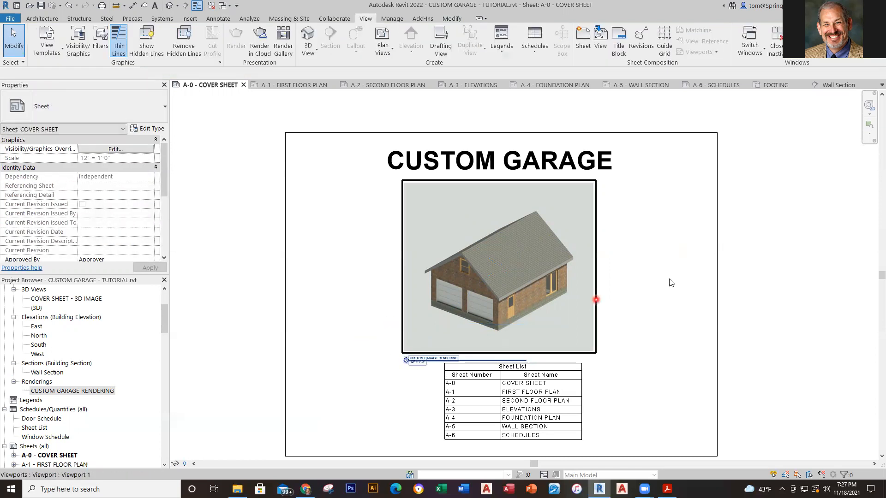
scroll(669, 278, "down", 3)
middle_click_drag(669, 278, 616, 290)
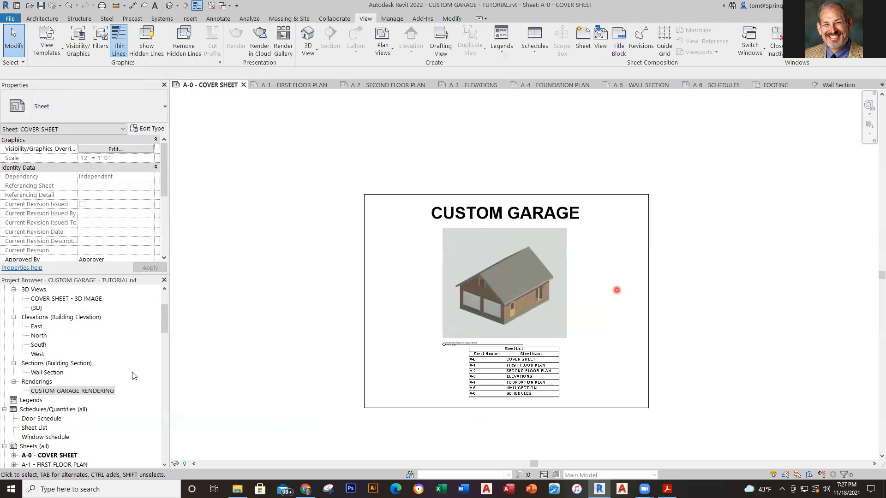
Step: Open sheet A-1 FIRST FLOOR PLAN, hide the section line's category inside its activated Level 1 viewport, and return to the sheet
left_click_drag(162, 328, 166, 354)
double_click(73, 300)
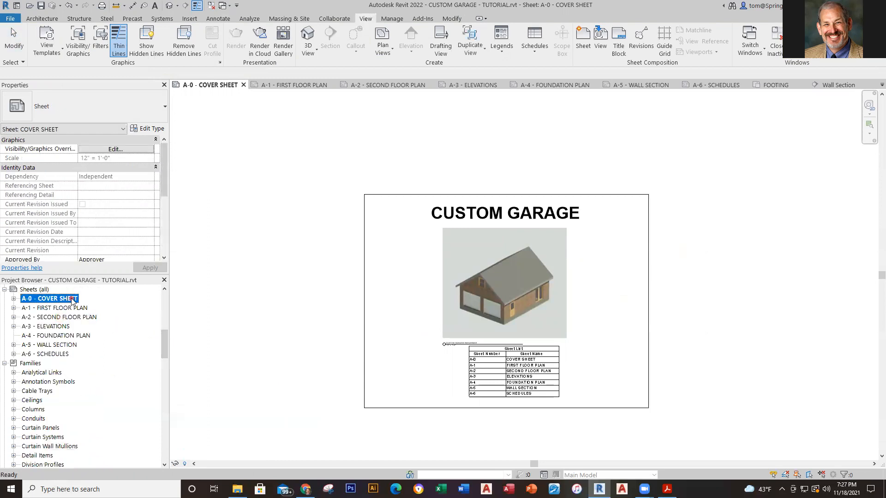
double_click(75, 309)
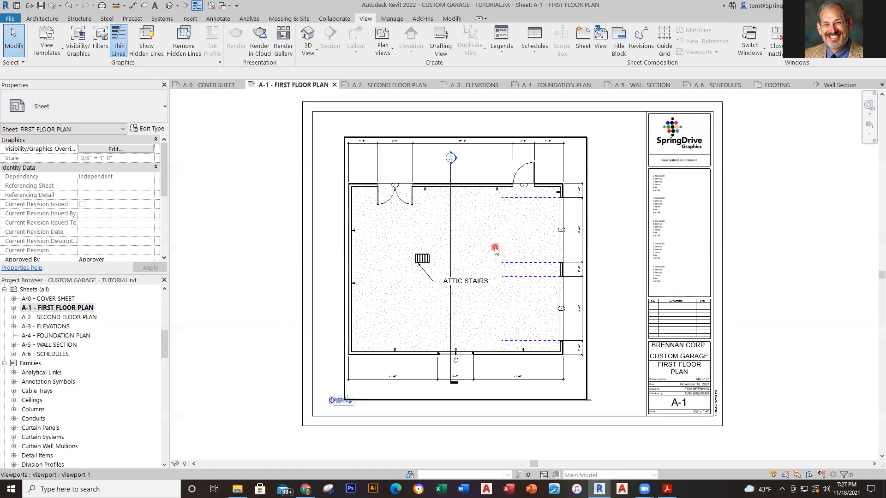
double_click(470, 238)
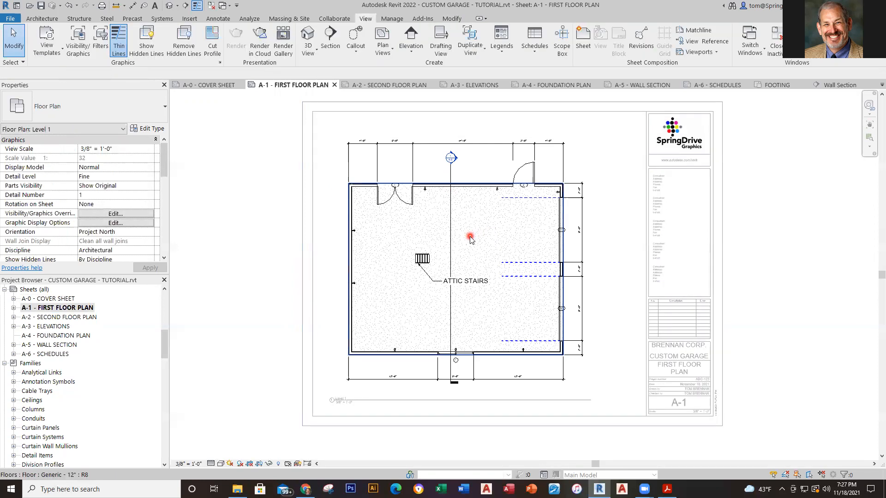
left_click(451, 172)
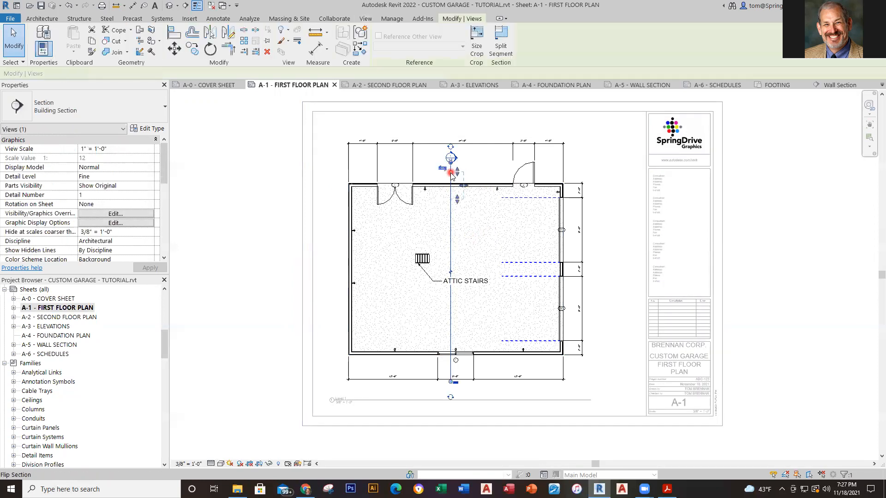
right_click(451, 173)
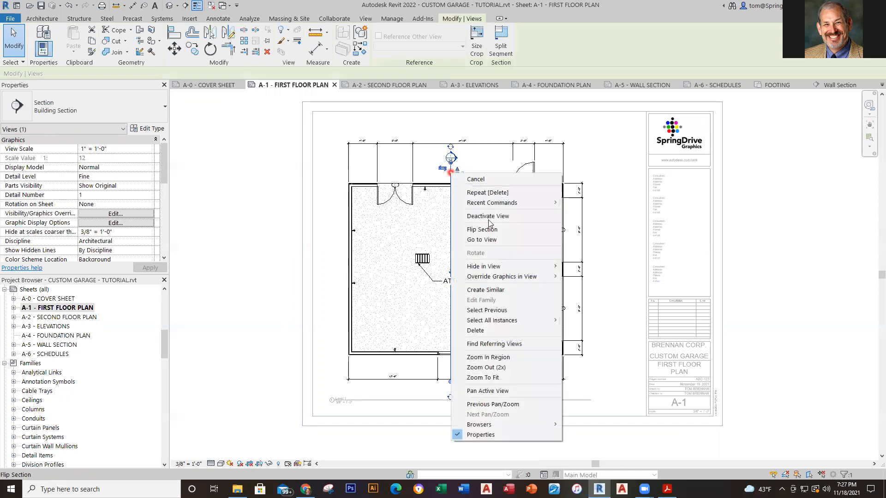
mouse_move(495, 266)
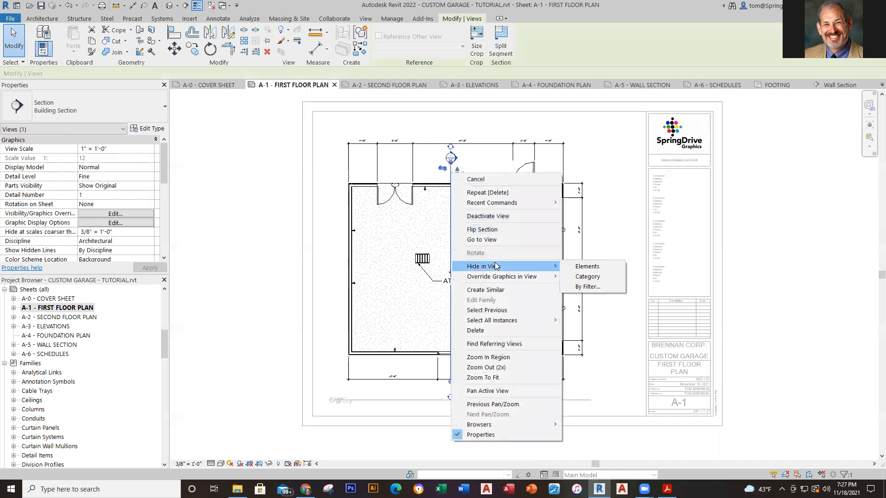
left_click(595, 276)
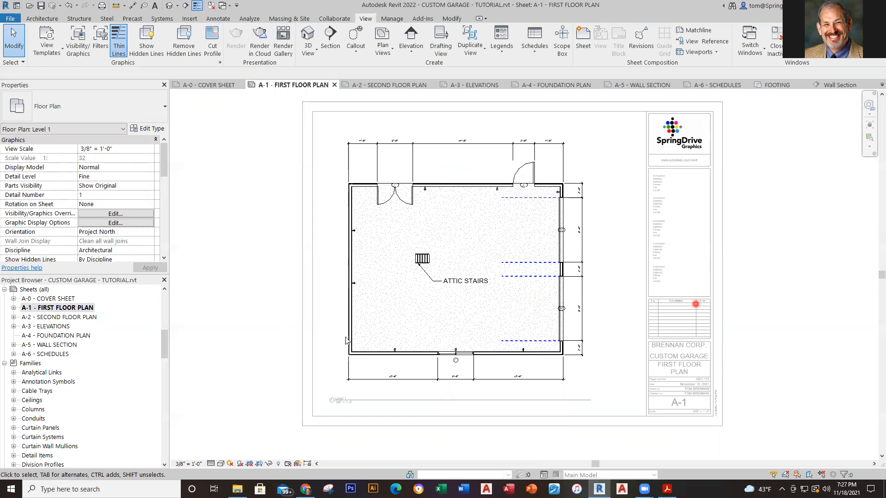
double_click(246, 324)
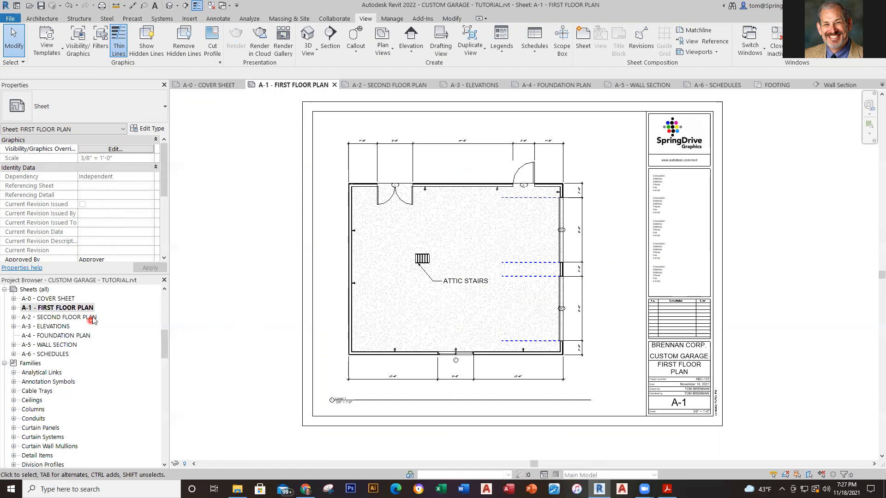
Step: Check sheets A-2 SECOND FLOOR PLAN and A-3 ELEVATIONS for anything missing or needing cleanup
double_click(92, 317)
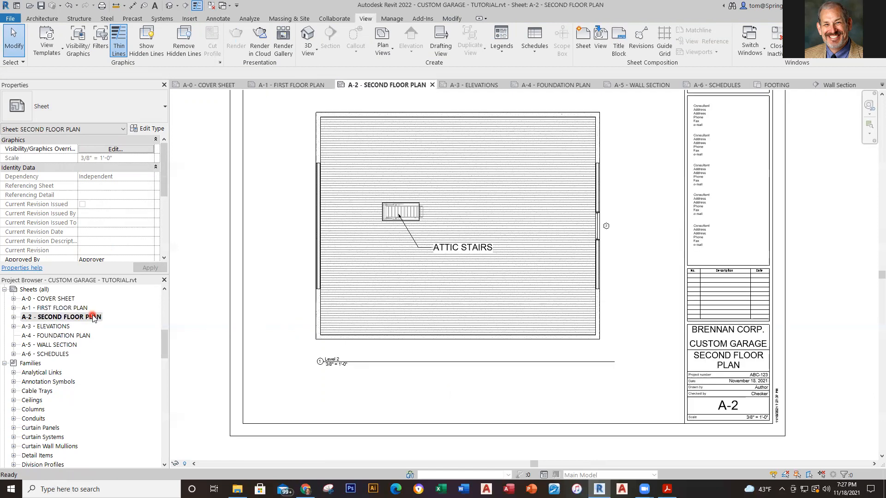
scroll(232, 372, "down", 1)
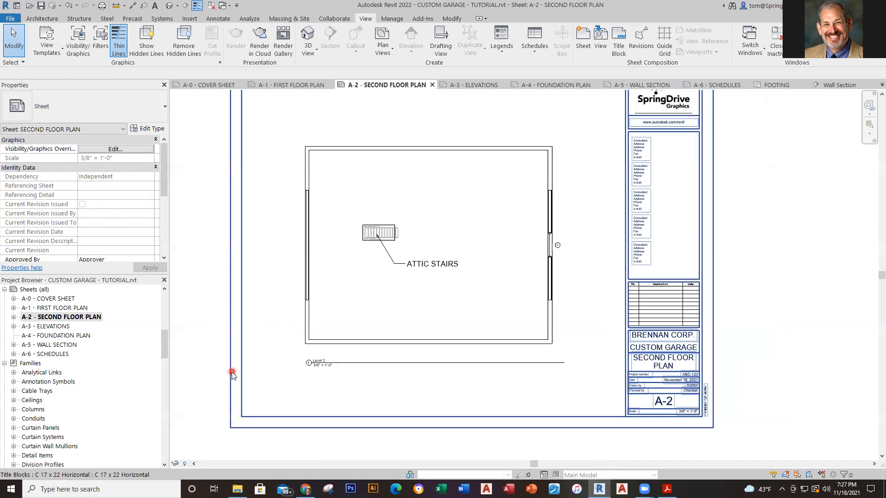
scroll(215, 352, "down", 3)
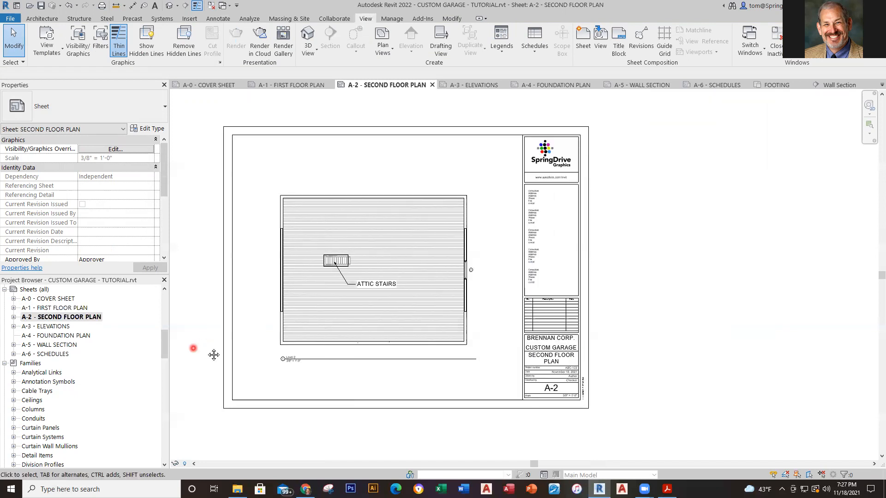
double_click(60, 326)
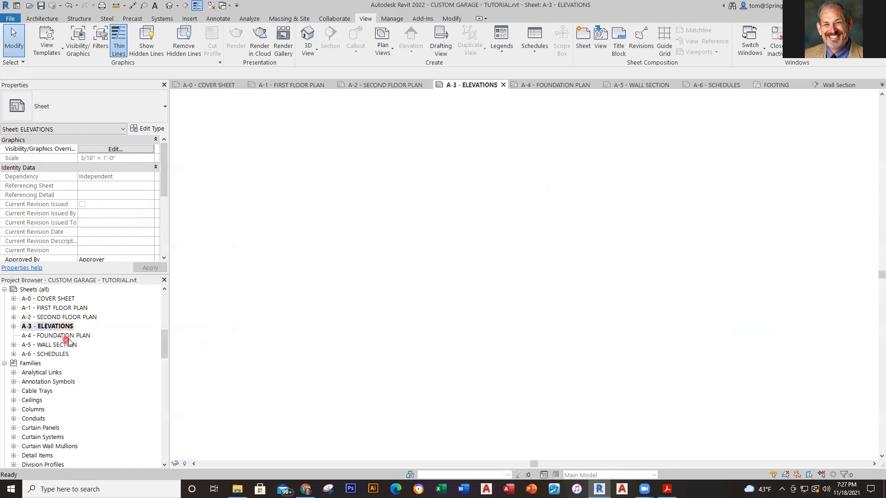
Step: Open sheet A-4 FOUNDATION PLAN and place the FOOTING floor plan view in the middle of its drawing area
double_click(73, 336)
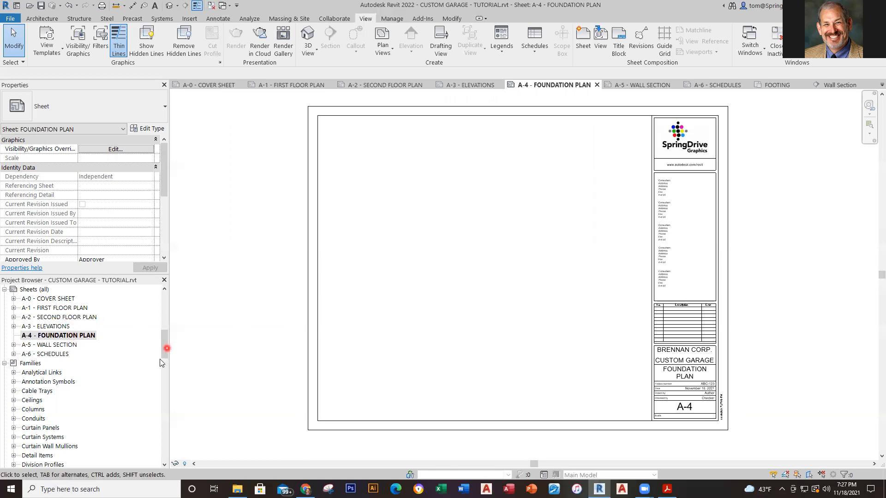
left_click_drag(168, 351, 166, 313)
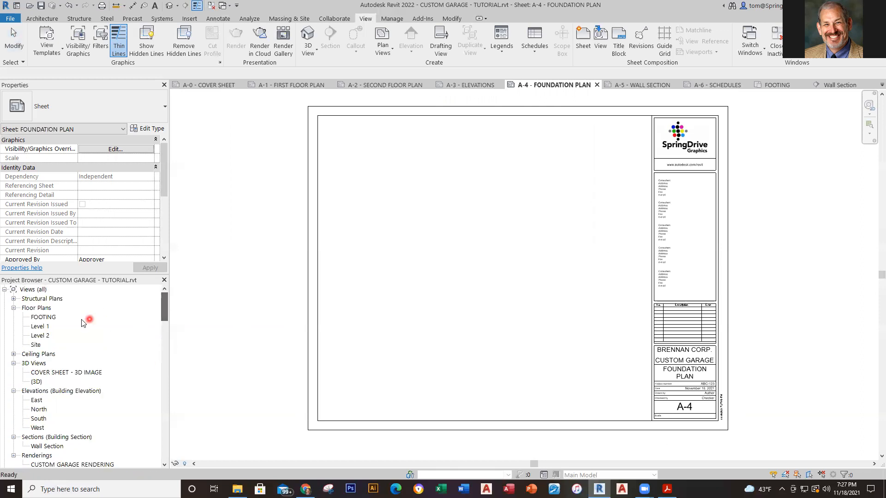
left_click(46, 317)
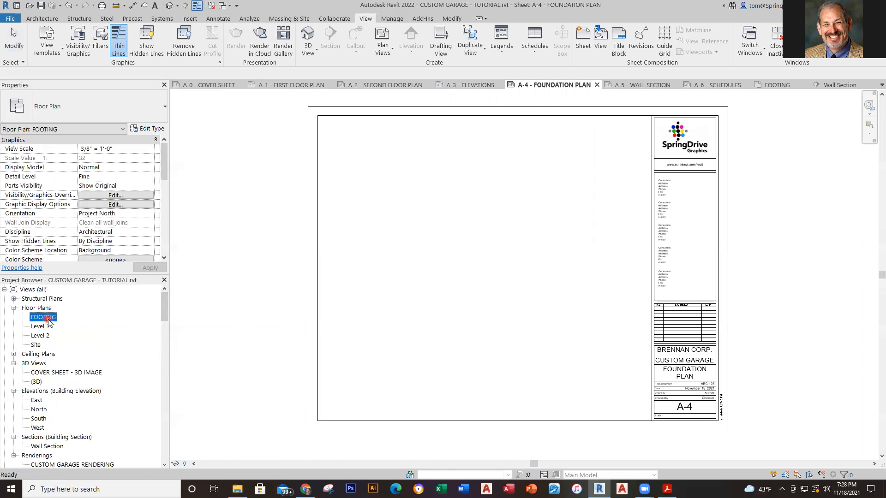
left_click_drag(472, 318, 476, 296)
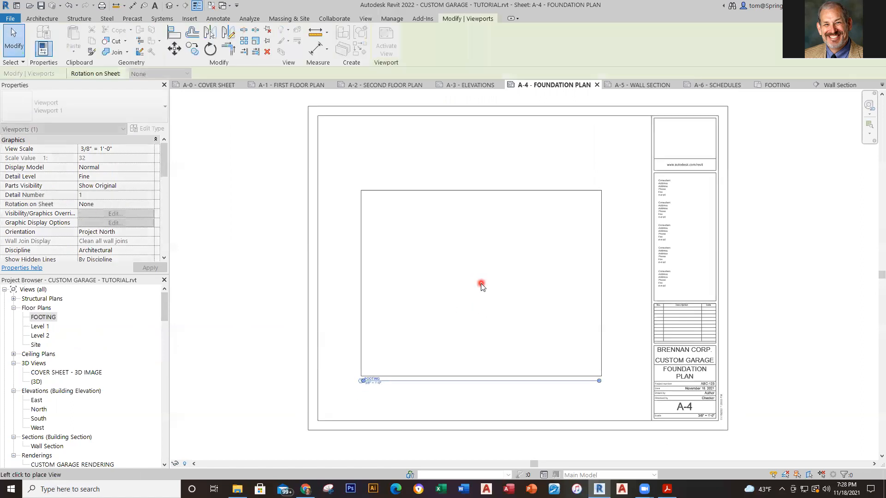
left_click(480, 283)
left_click(201, 311)
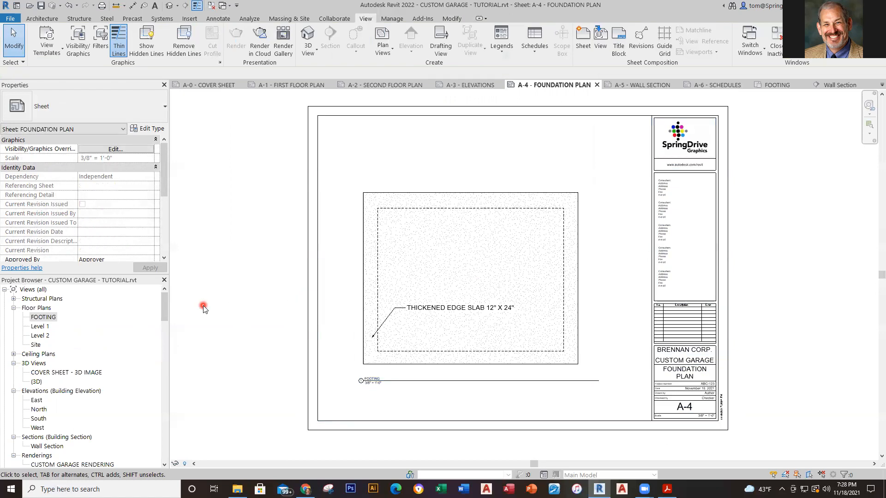
Step: Review the whole sheet set in order, from A-0 COVER SHEET through A-6 SCHEDULES
left_click_drag(165, 309, 165, 341)
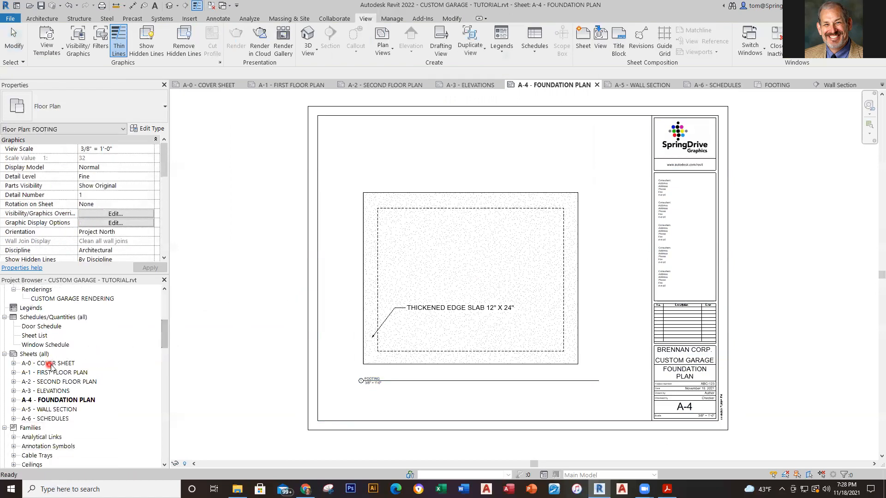
double_click(48, 364)
double_click(63, 374)
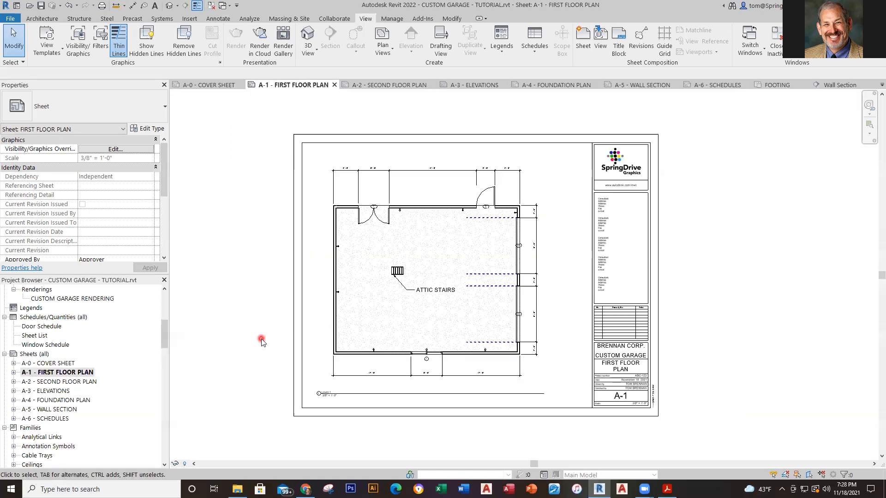
scroll(261, 342, "up", 1)
left_click(42, 363)
double_click(42, 363)
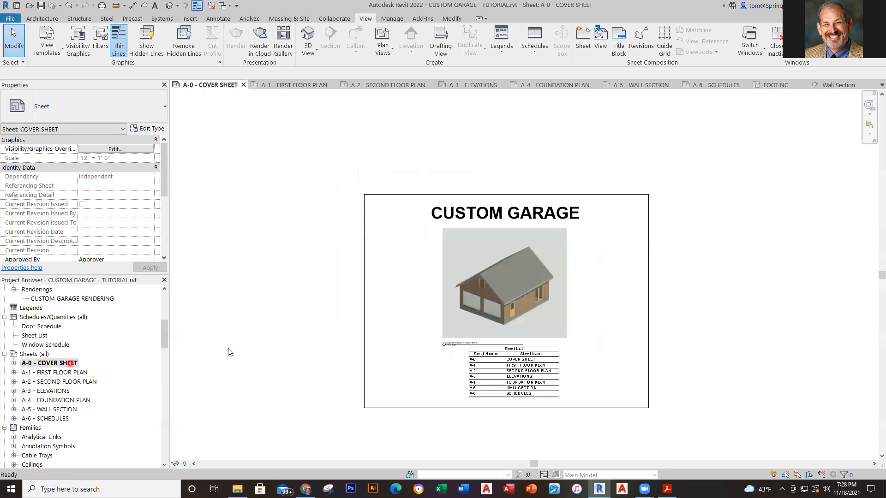
double_click(58, 372)
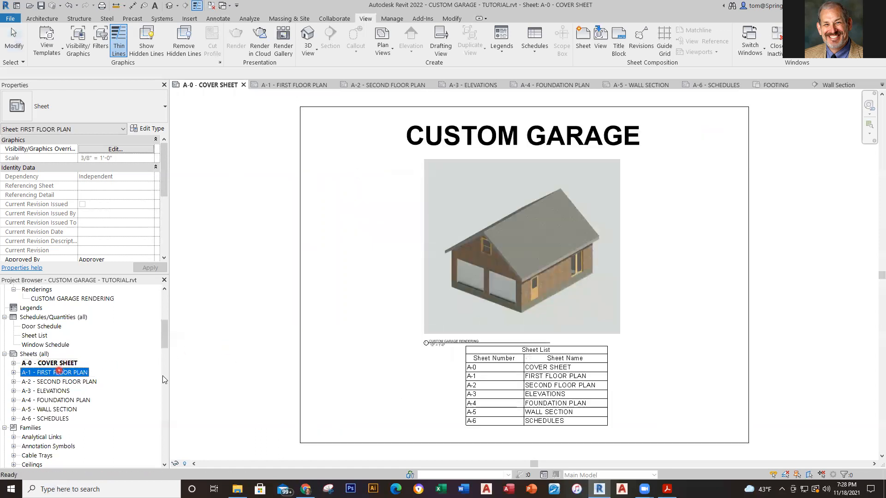
double_click(68, 382)
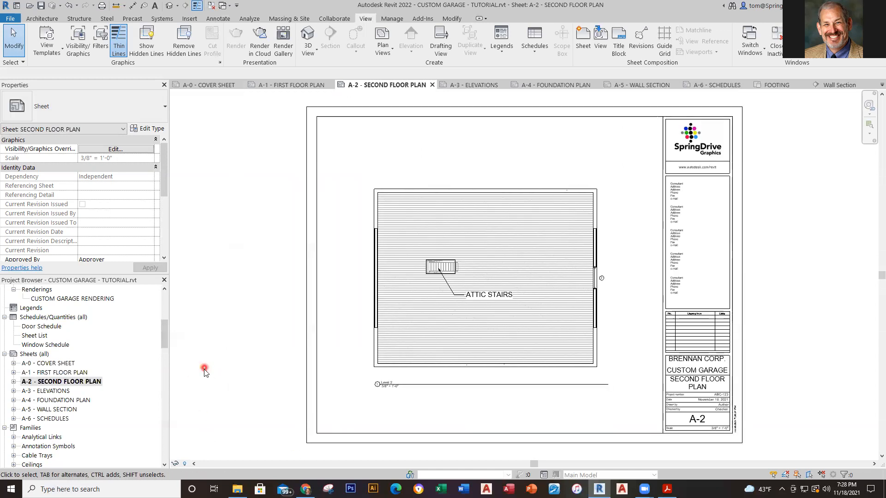
left_click(57, 392)
double_click(57, 392)
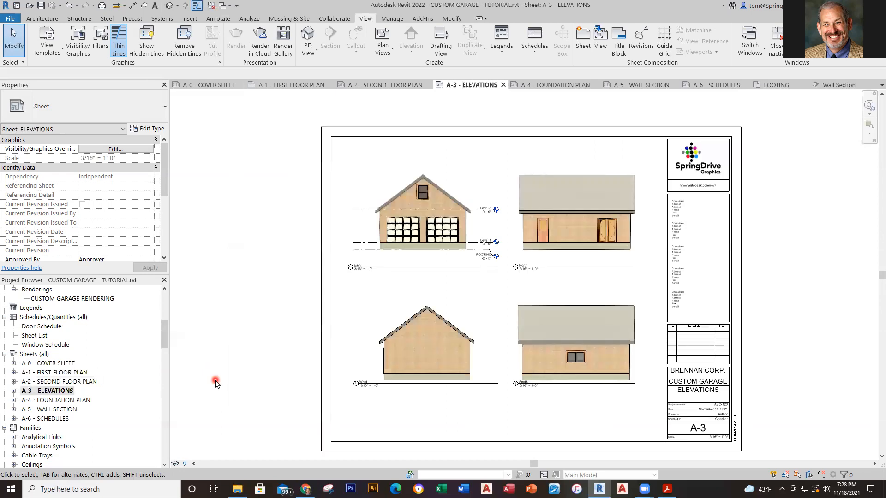
double_click(58, 400)
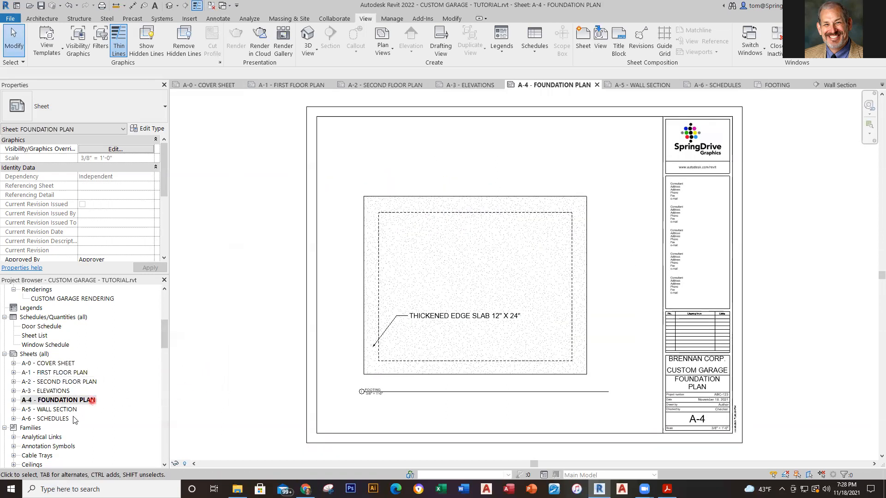
double_click(85, 409)
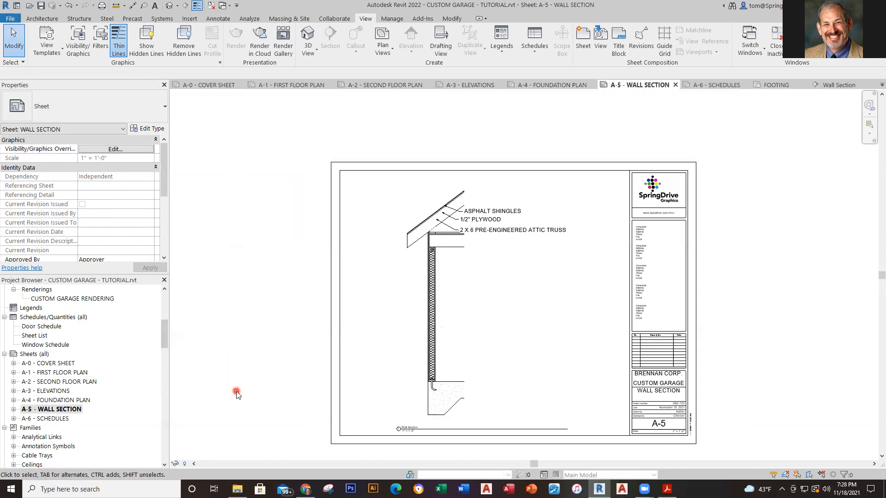
double_click(66, 420)
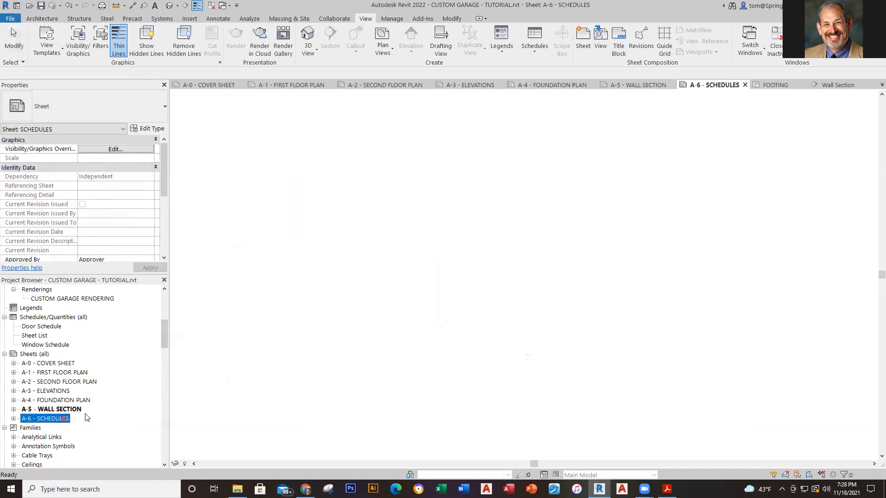
Step: Go through sheets A-1 FIRST FLOOR PLAN to A-5 WALL SECTION a second time as a final check
left_click(51, 364)
left_click(61, 373)
double_click(62, 373)
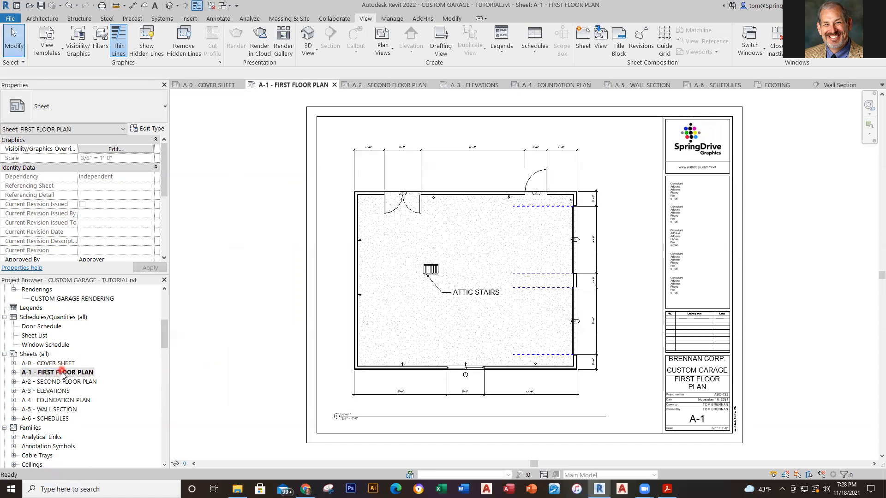
double_click(66, 382)
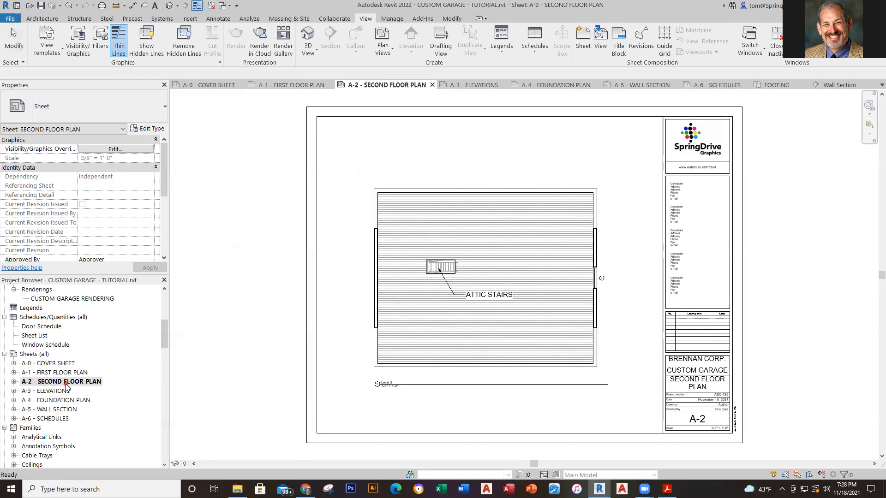
double_click(56, 391)
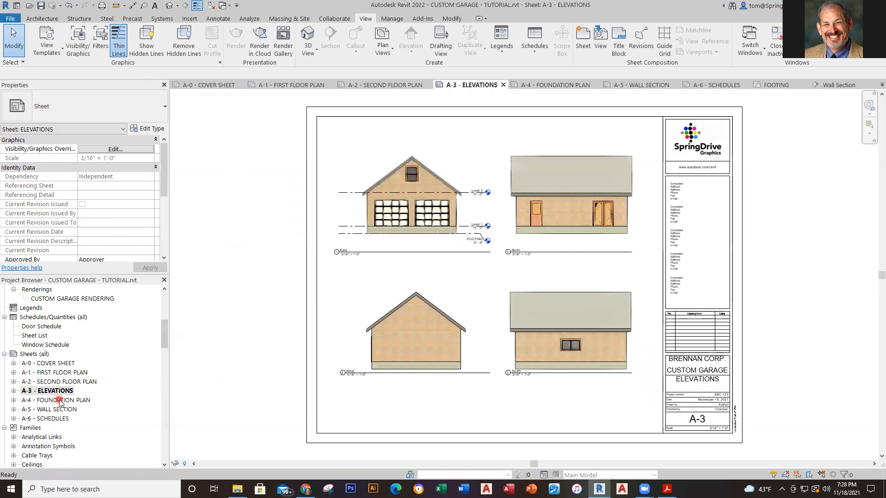
double_click(59, 400)
double_click(54, 410)
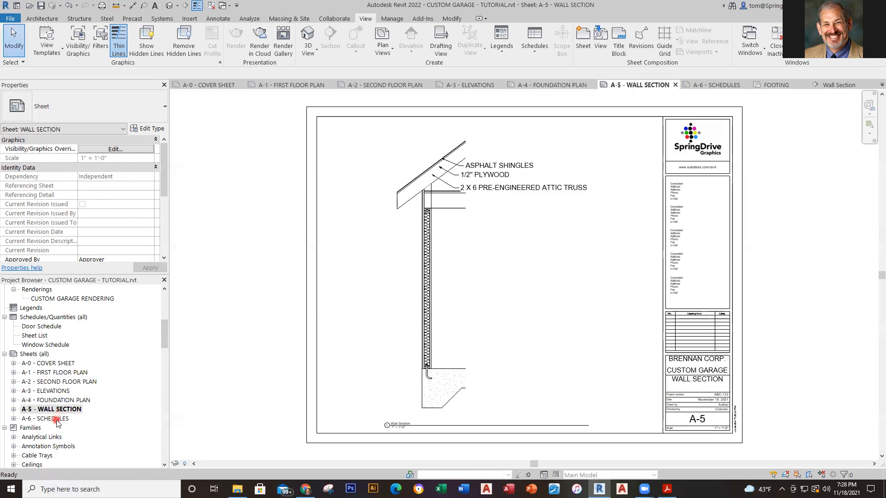
left_click(56, 419)
left_click(67, 419)
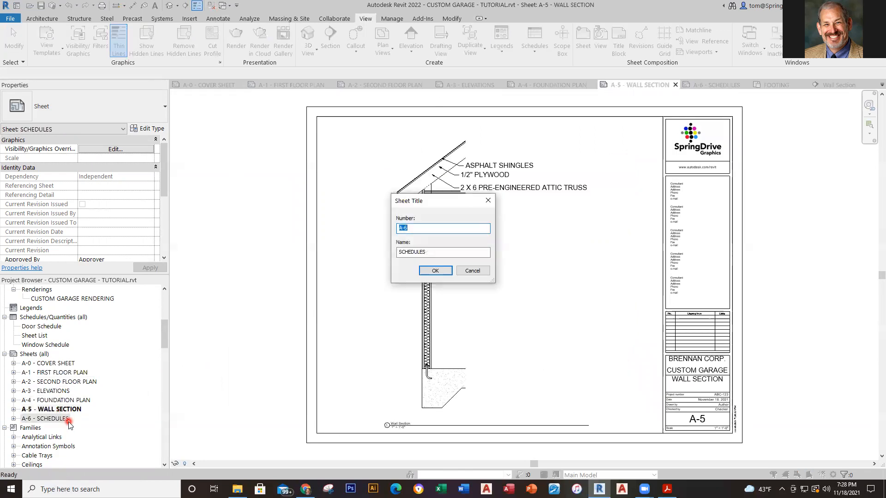
left_click(471, 271)
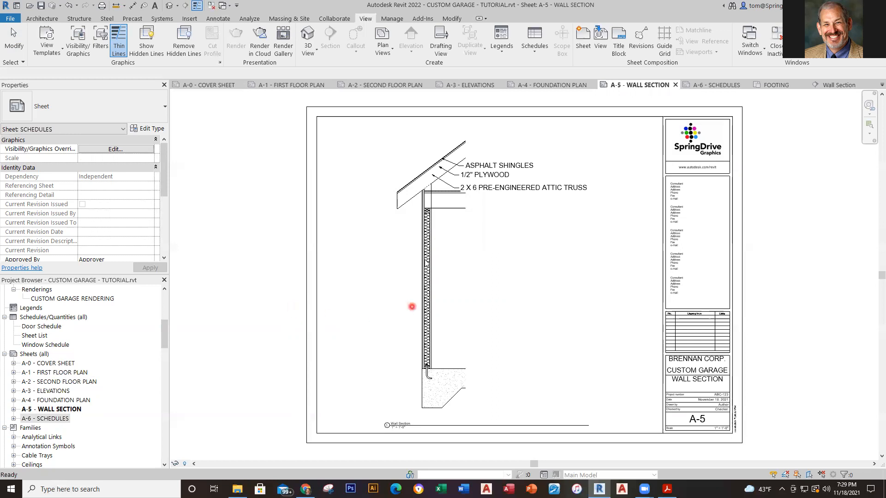
Step: Return to sheet A-0 COVER SHEET to show the rendering and the sheet list
double_click(70, 372)
left_click(73, 363)
double_click(73, 363)
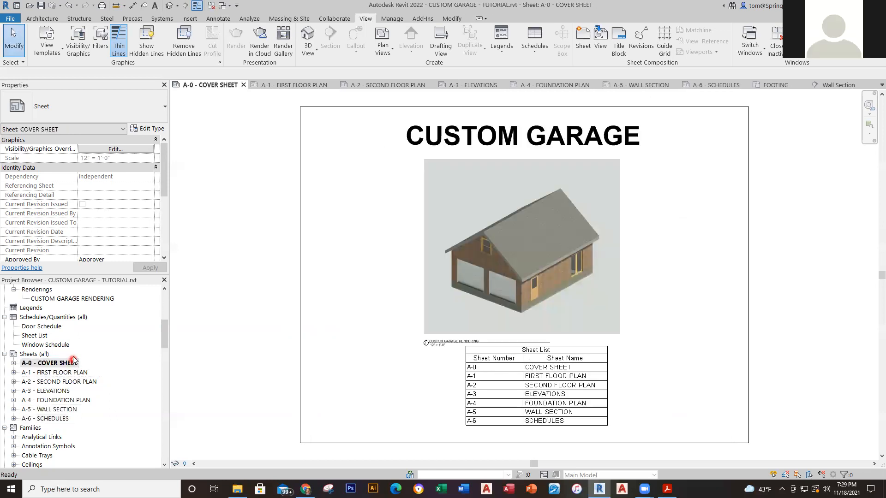